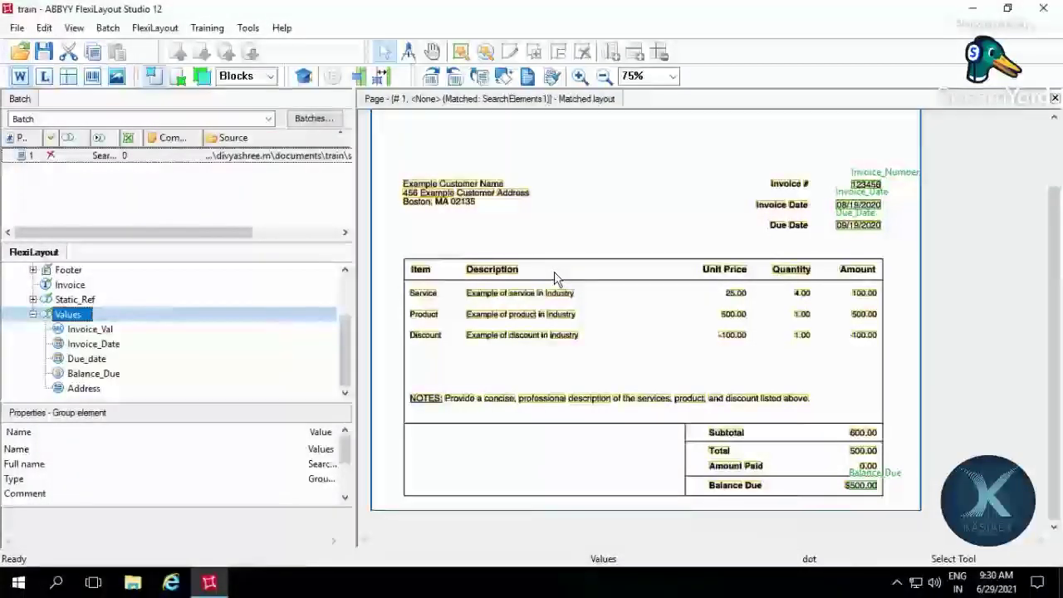
- Add a new table block under Blocks in the train layout
left_click(345, 270)
left_click_drag(347, 321, 349, 373)
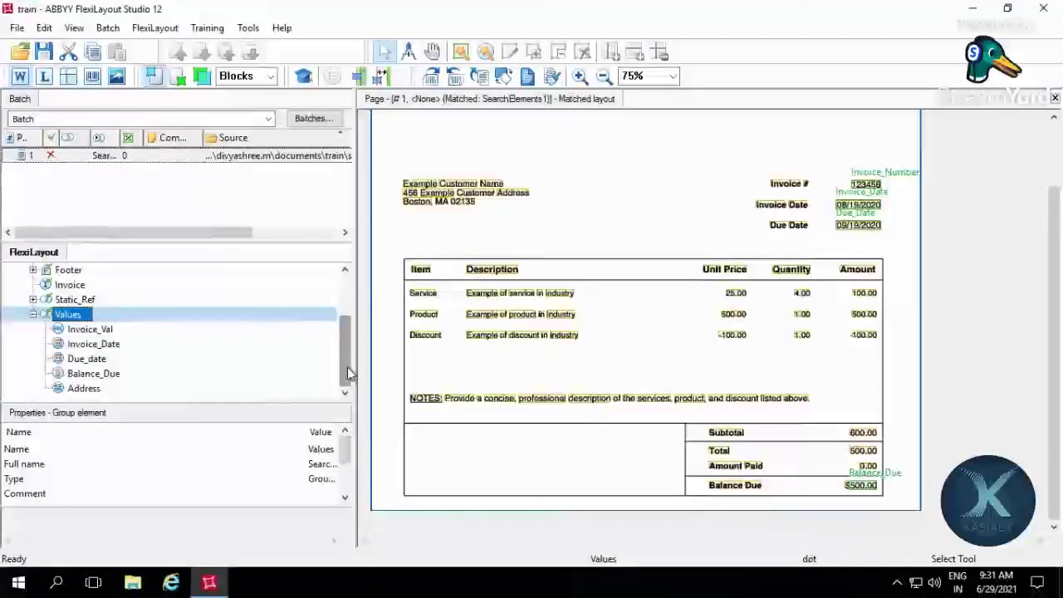
left_click_drag(342, 351, 337, 266)
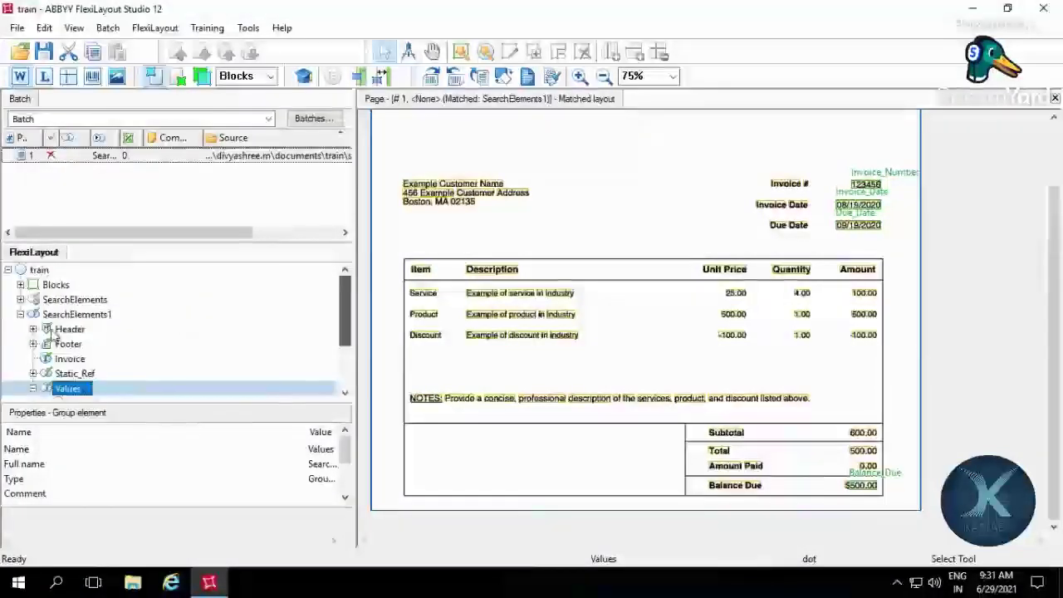
left_click(21, 285)
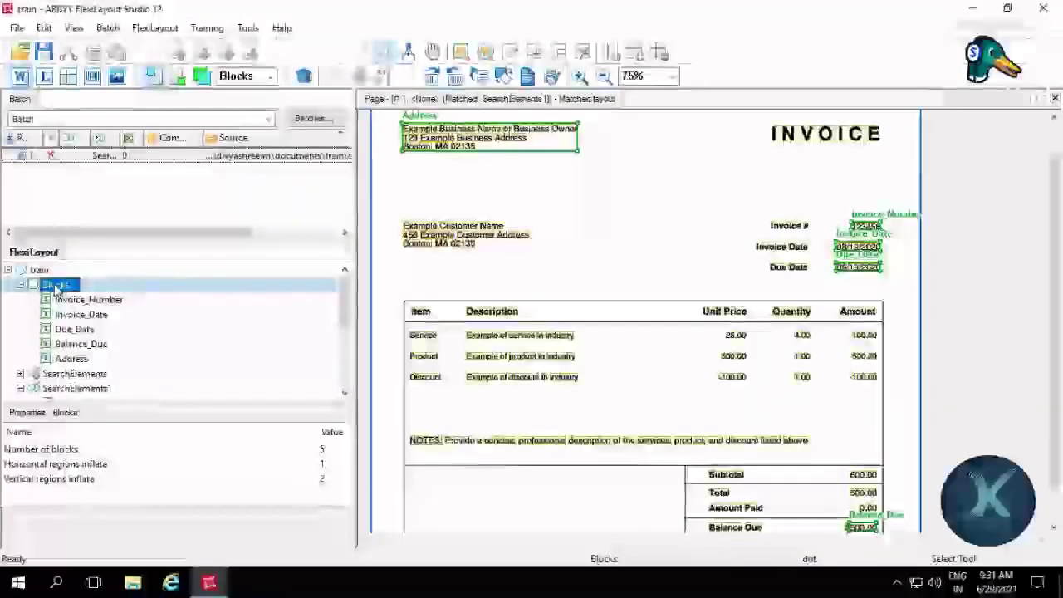
right_click(56, 289)
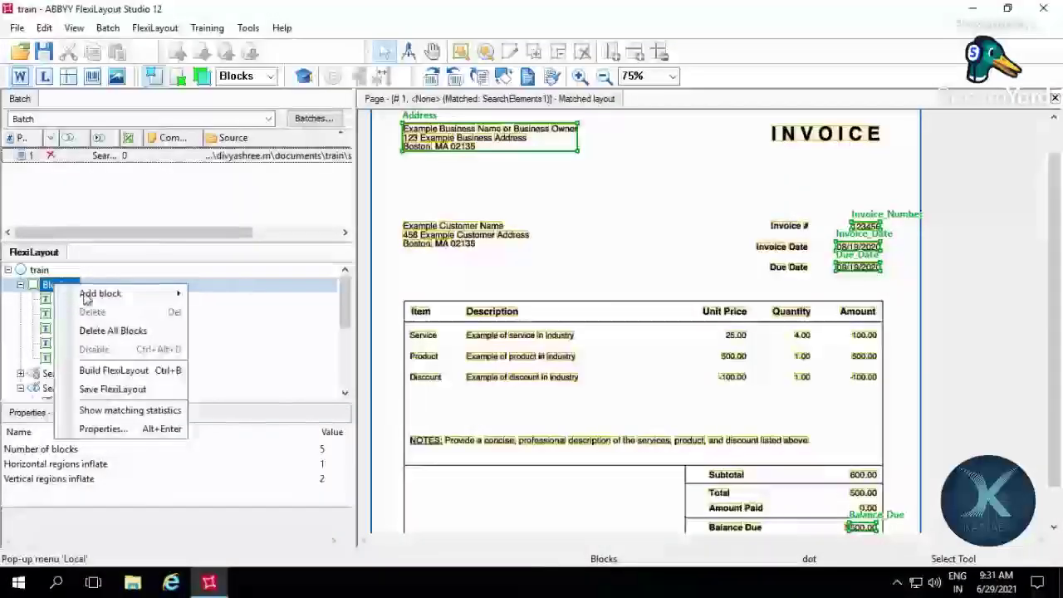
mouse_move(119, 293)
left_click(221, 316)
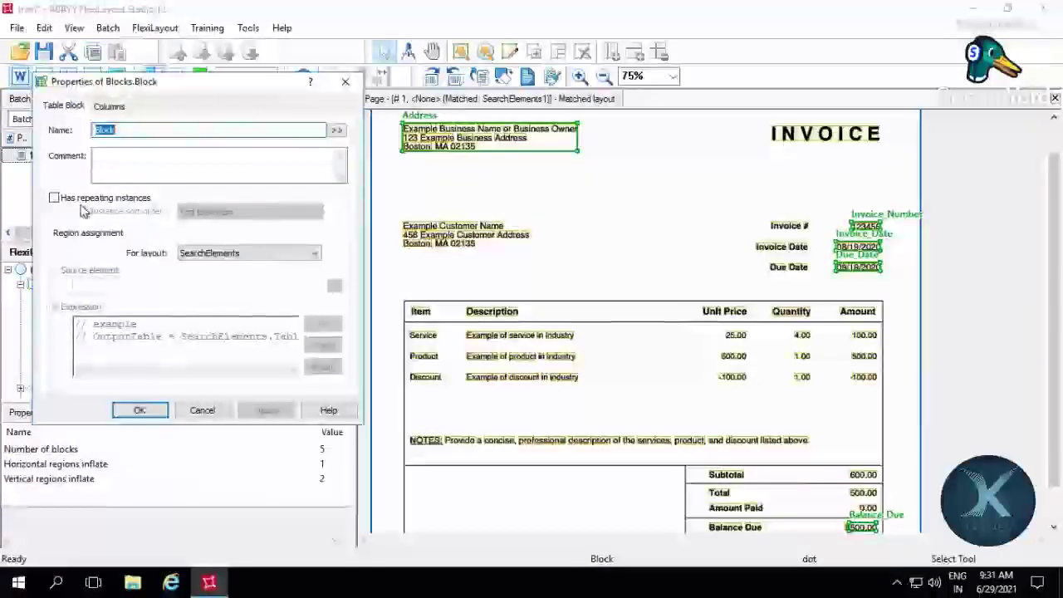
- Name the new table block Table_Elementent and set its region assignment to the SearchElements1 layout
key("BackSpace")
type("Tab")
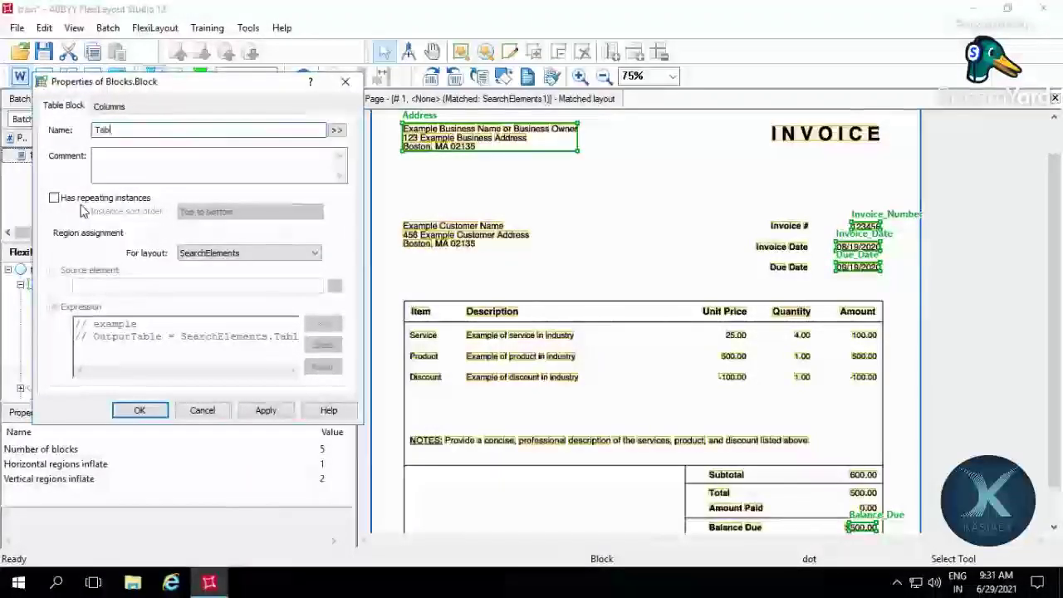
type("le_Elemt")
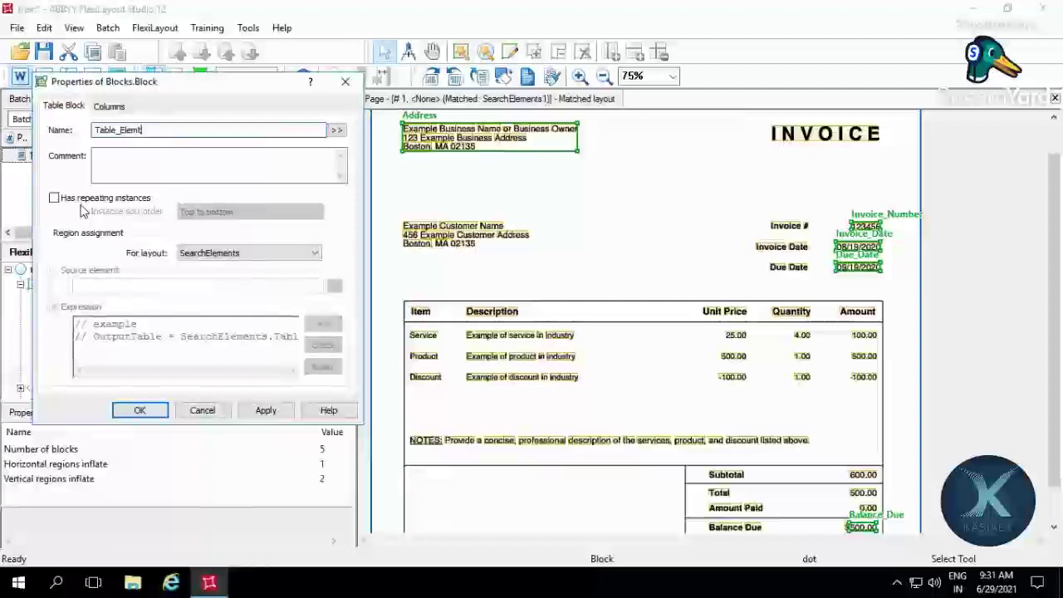
key("BackSpace")
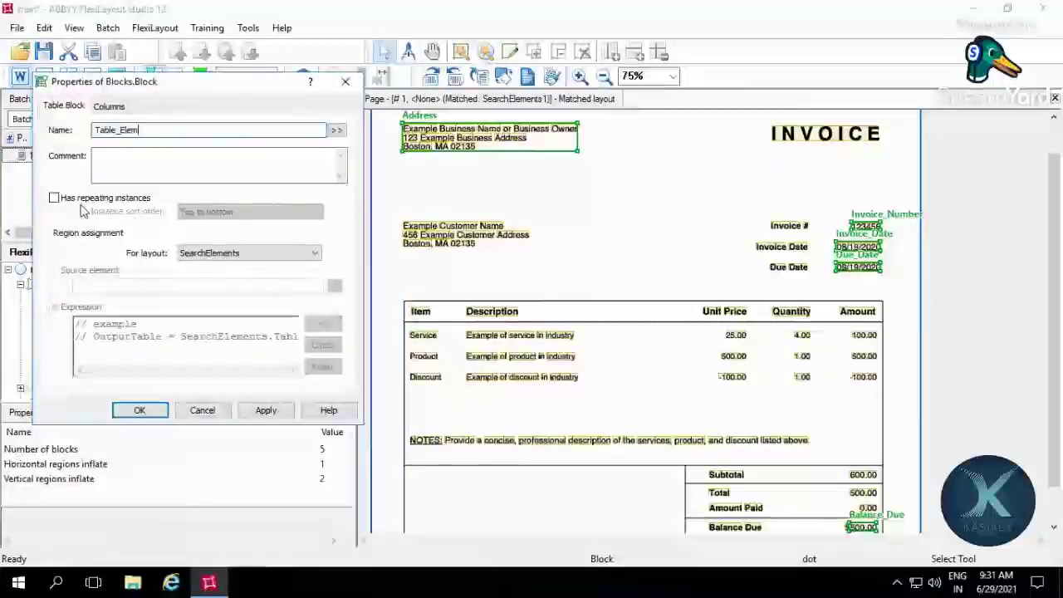
type("ent")
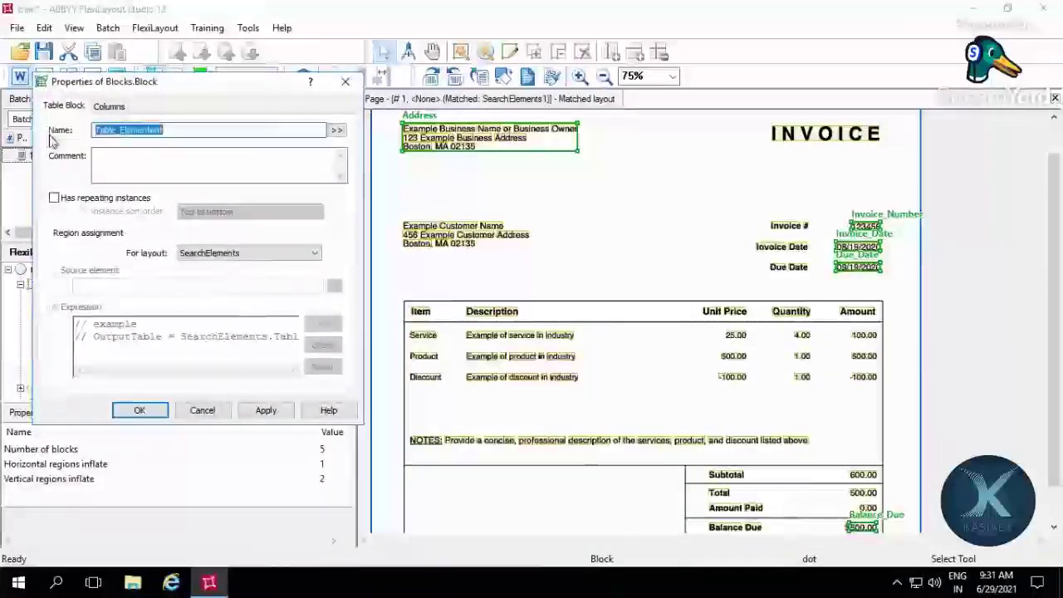
left_click(224, 253)
left_click(214, 278)
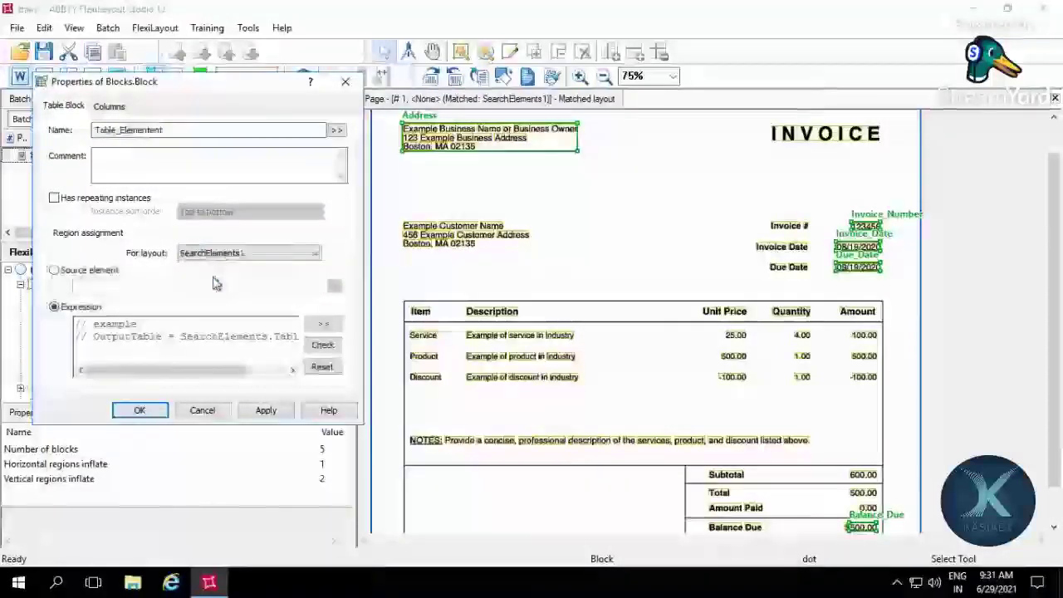
- Add a text column named Item to the table block
left_click(110, 108)
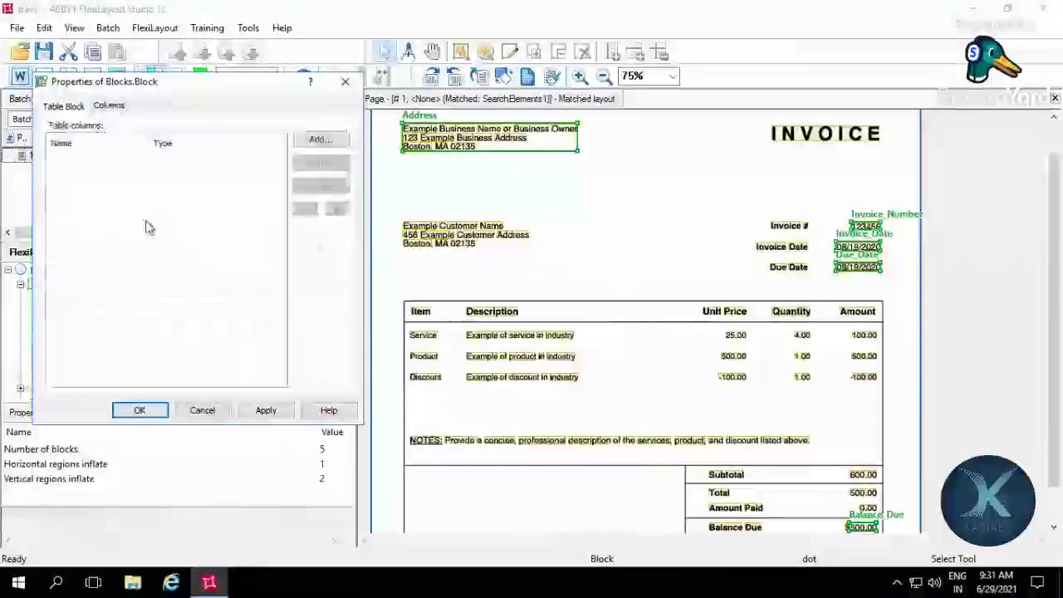
left_click(307, 141)
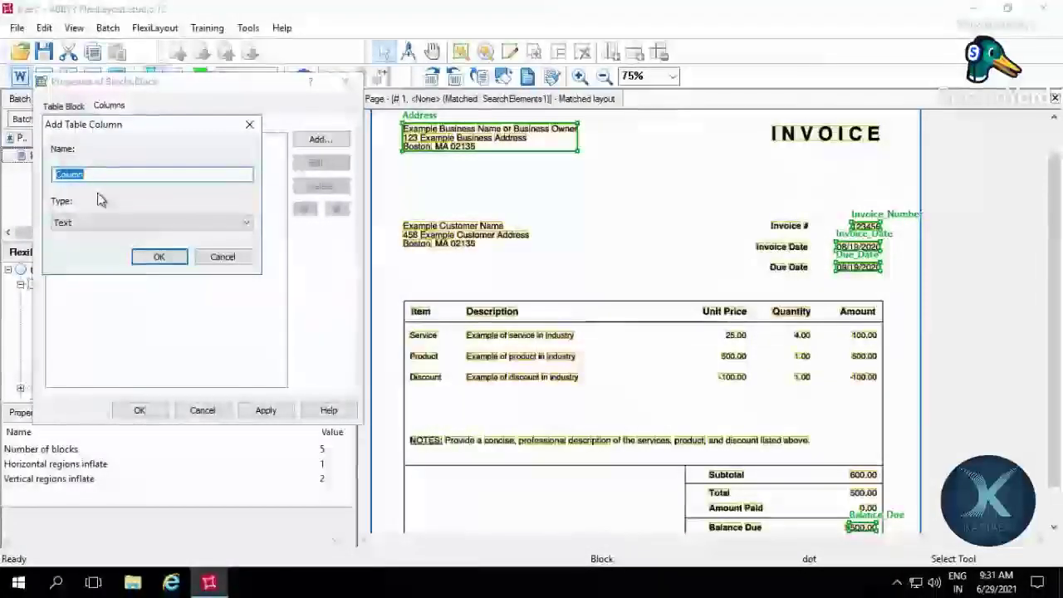
key("BackSpace")
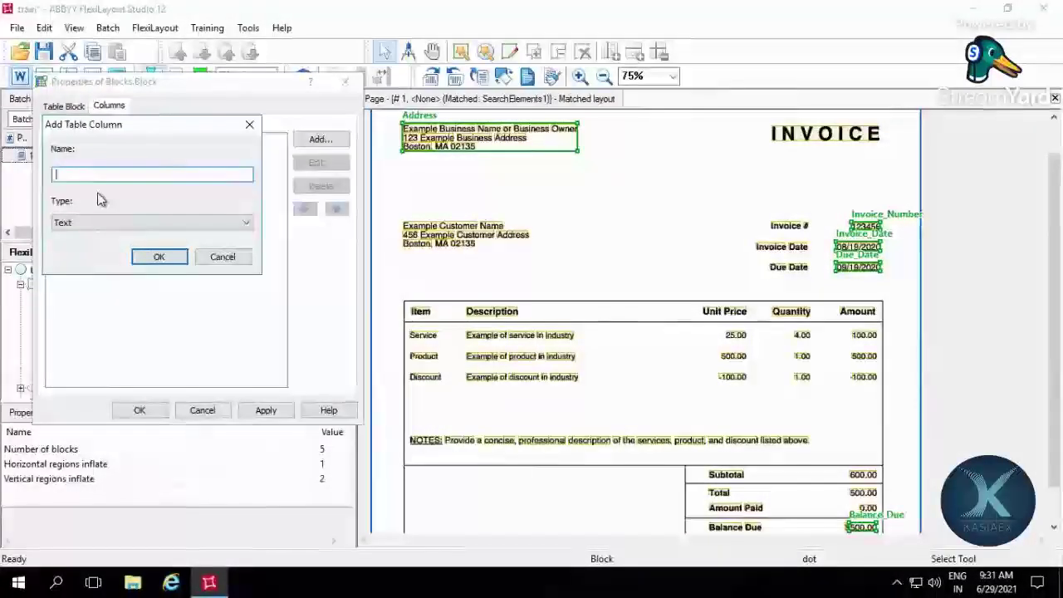
type("Item")
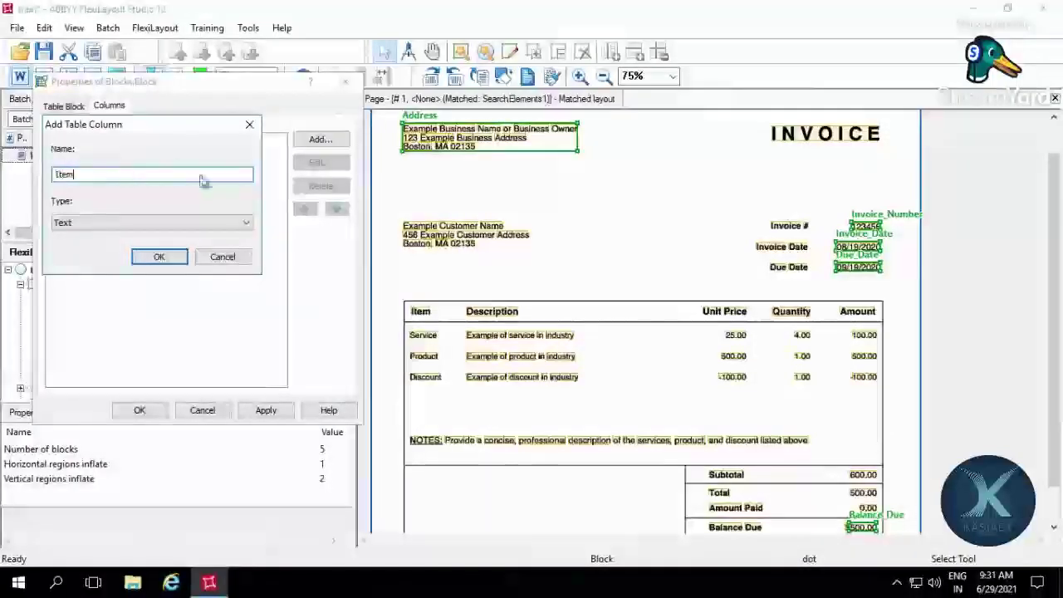
left_click(165, 263)
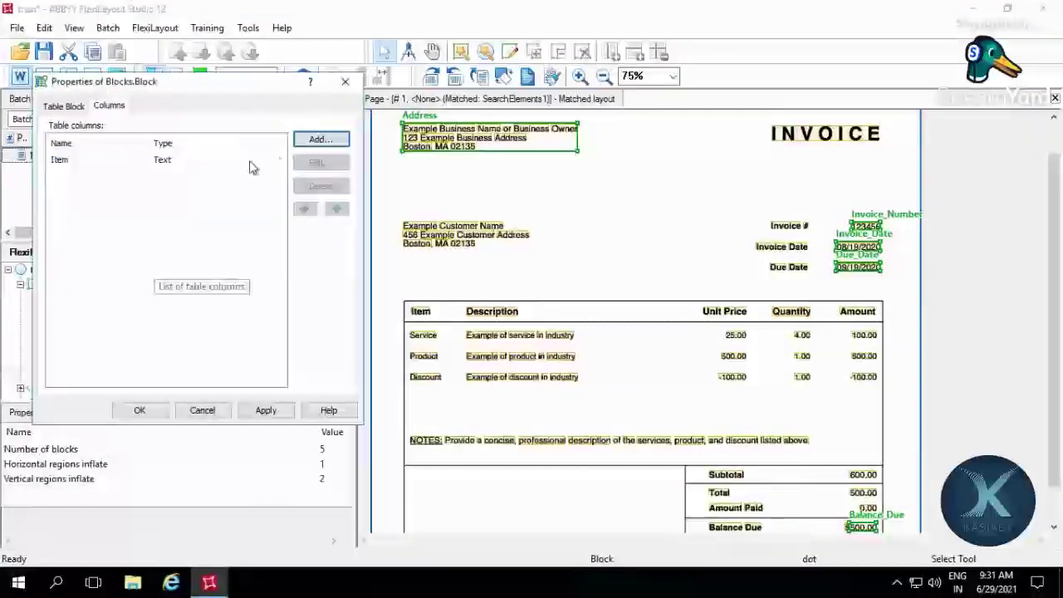
- Add a text column named Description to the table block
left_click(304, 142)
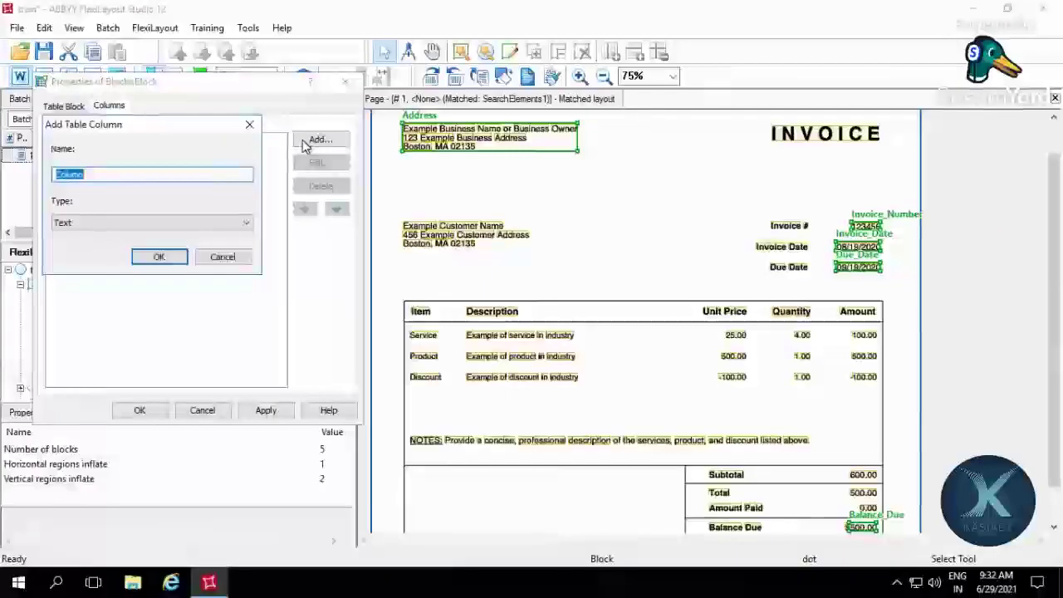
type("Des")
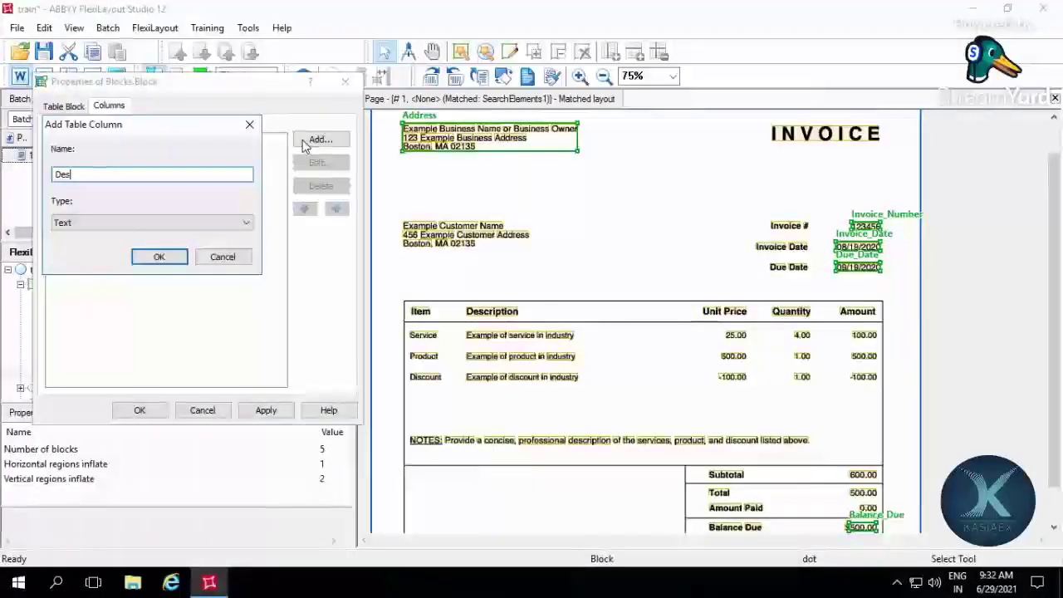
type("cript")
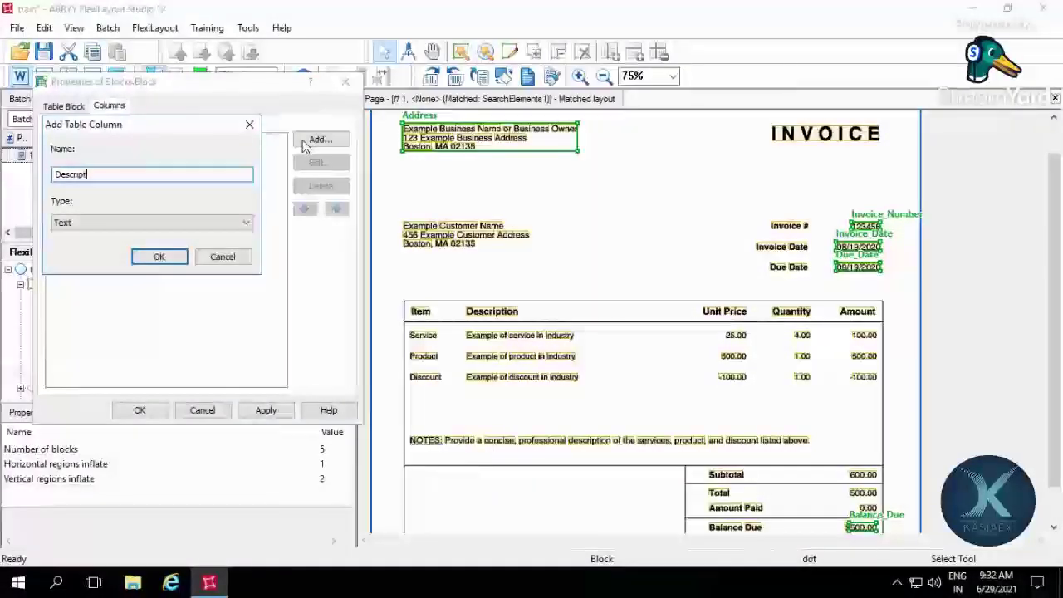
type("ion")
left_click(155, 255)
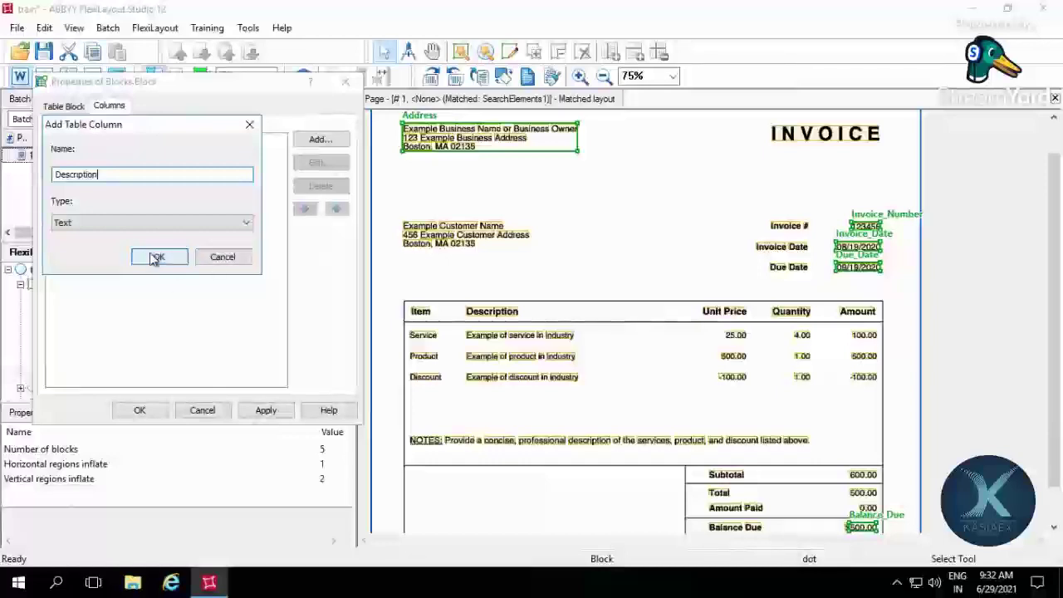
- Add a text column named Unit_Price to the table block
left_click(319, 141)
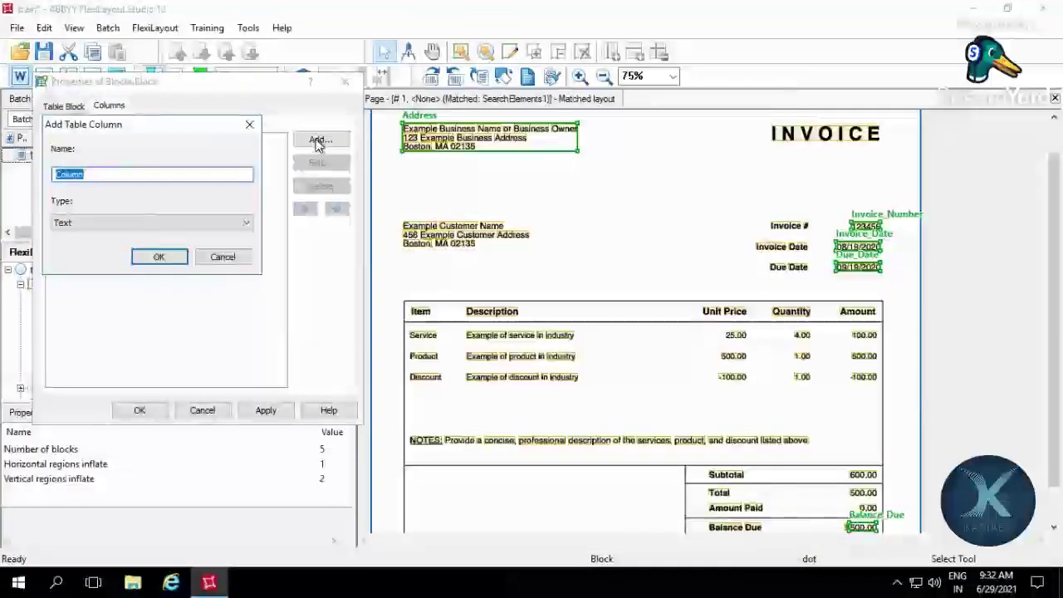
type("Unit")
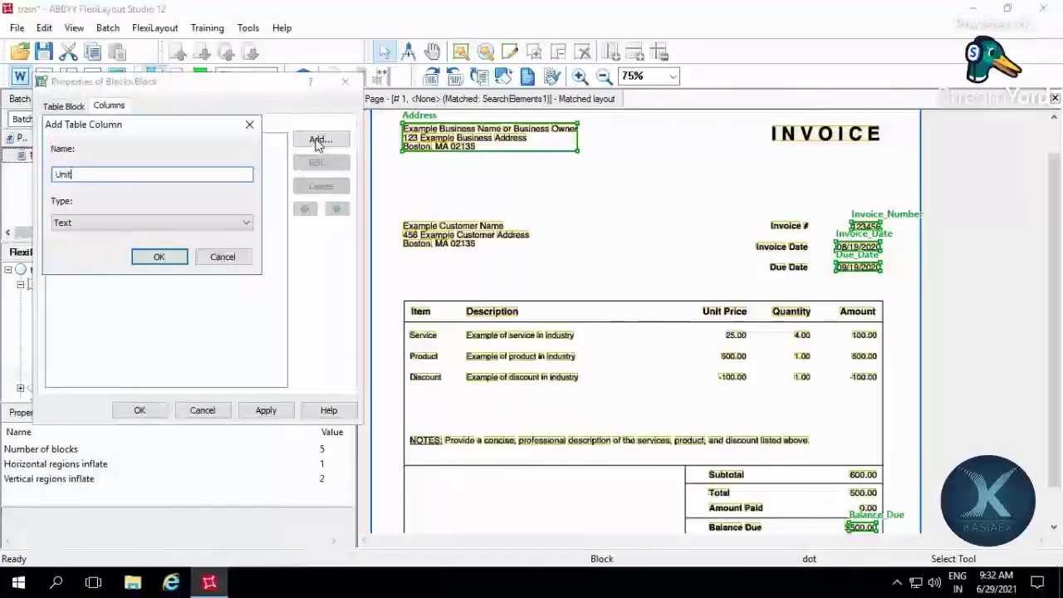
type("_Pr")
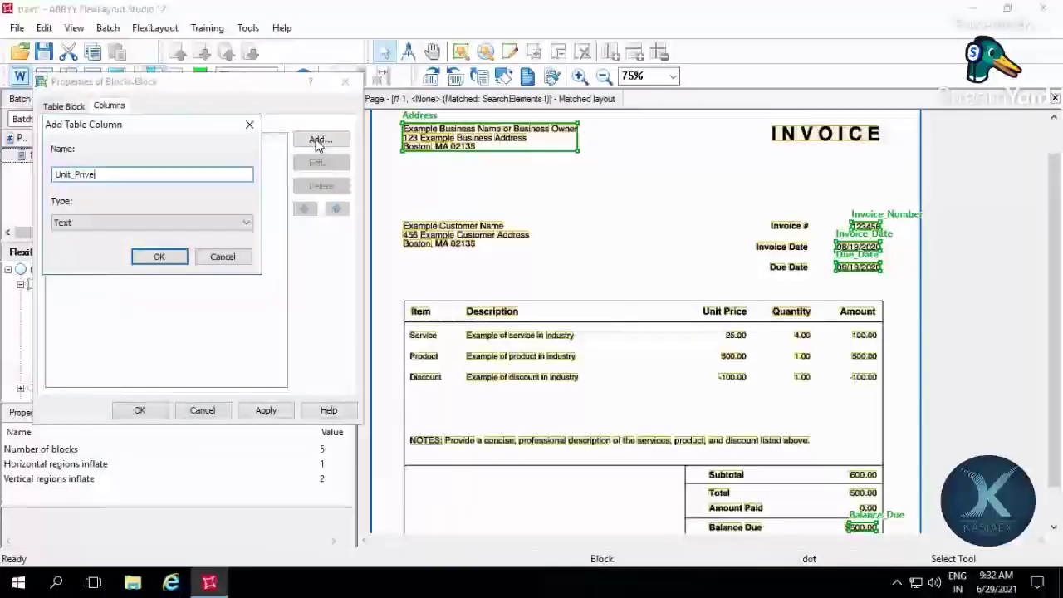
type("ice")
key("BackSpace")
key("BackSpace")
key("BackSpace")
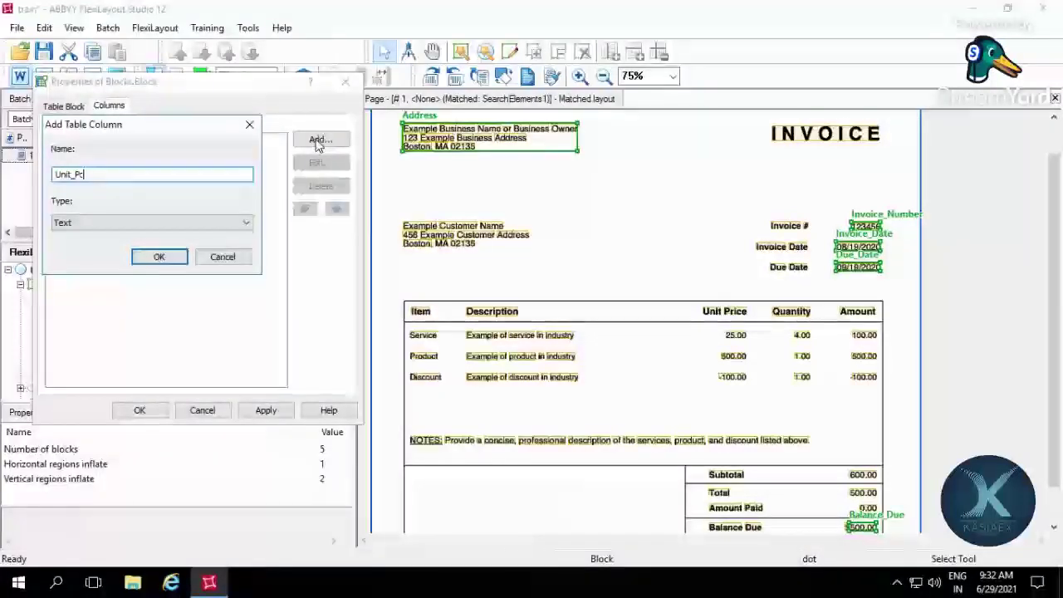
type("ice")
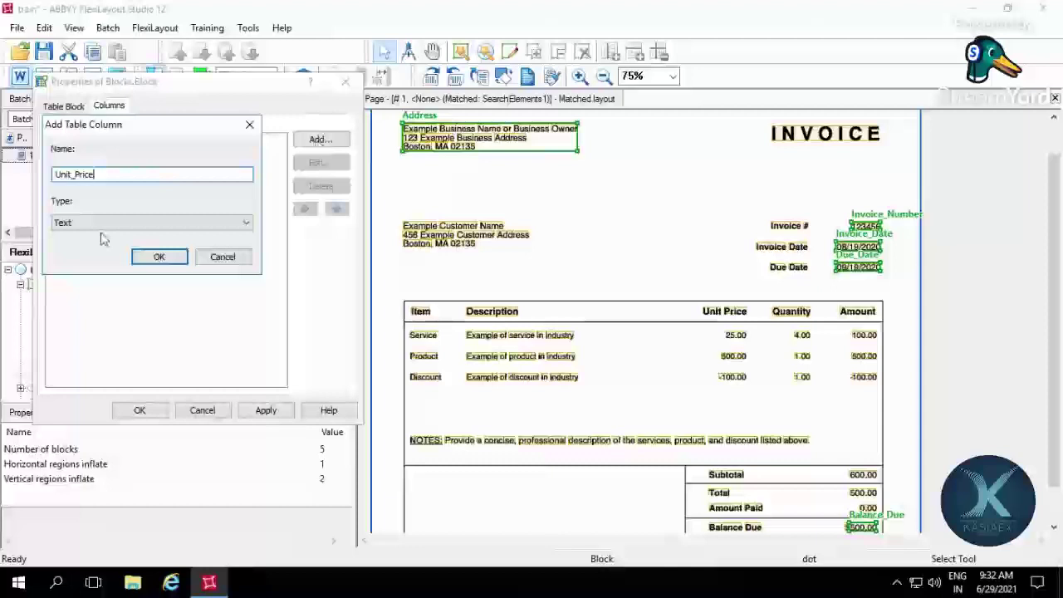
left_click(163, 259)
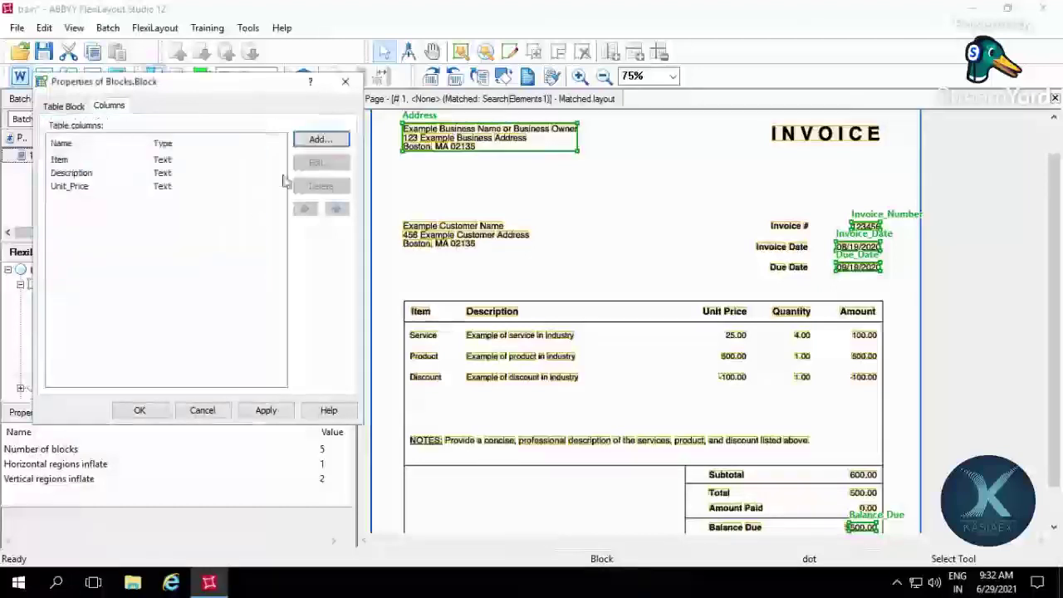
- Add a text column named Quantity to the table block
left_click(325, 142)
type("Qu")
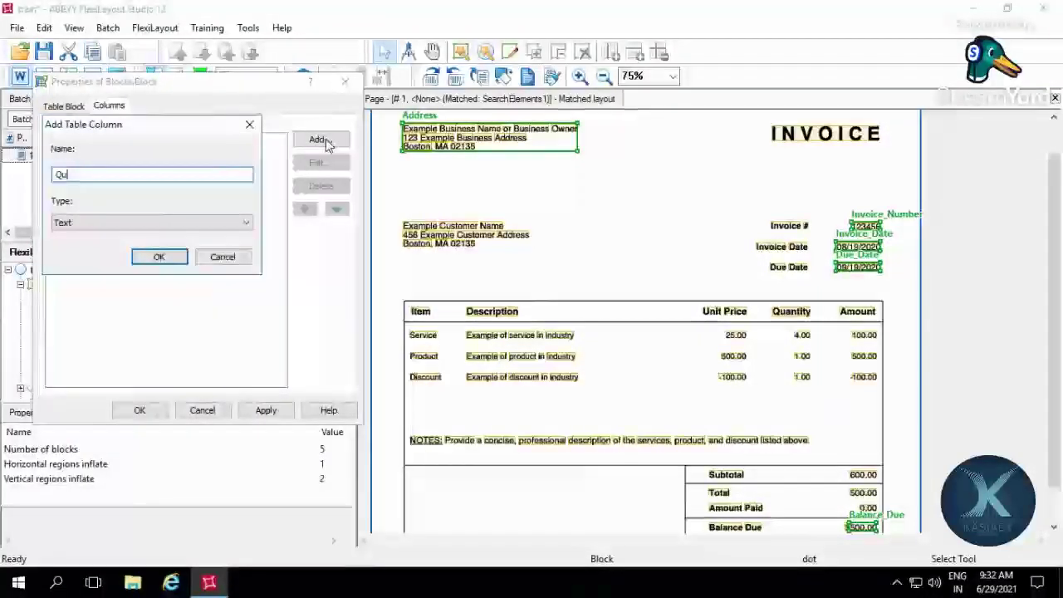
type("antity")
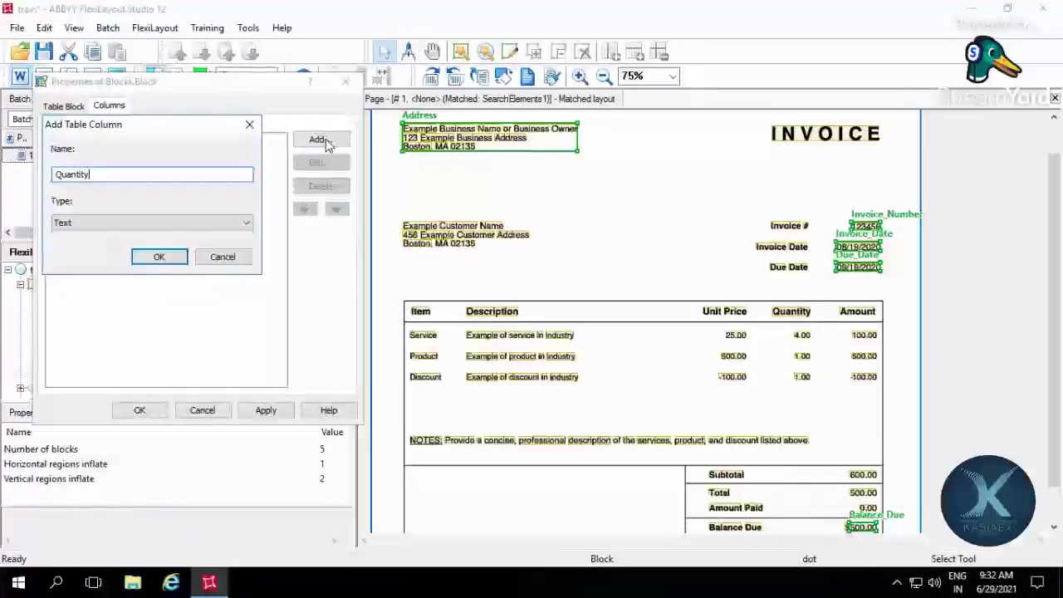
key("Return")
- Add a text column named Amount to the table block and apply the block's properties
left_click(326, 139)
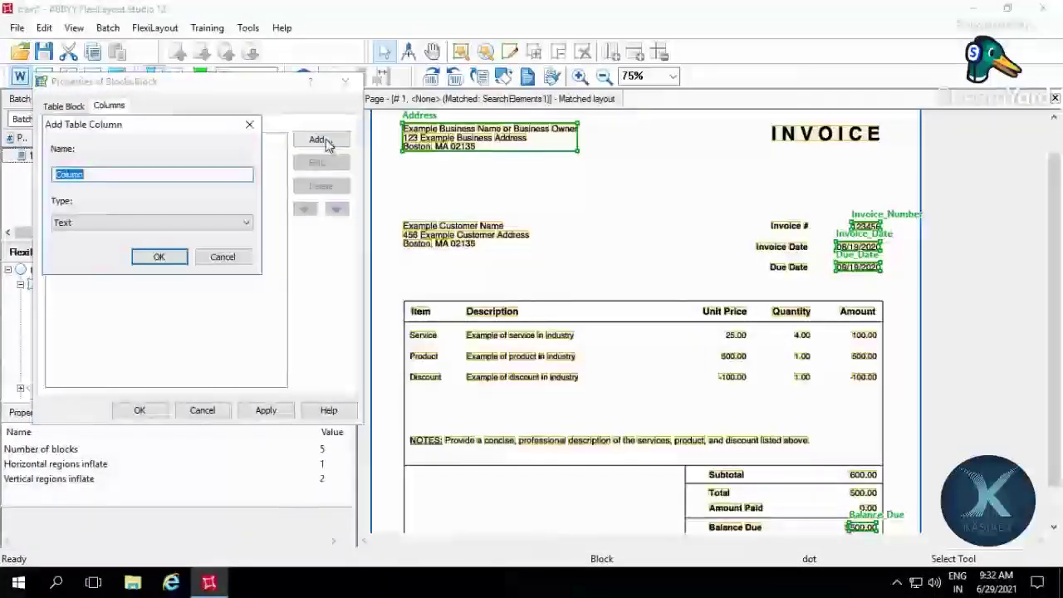
type("Amou")
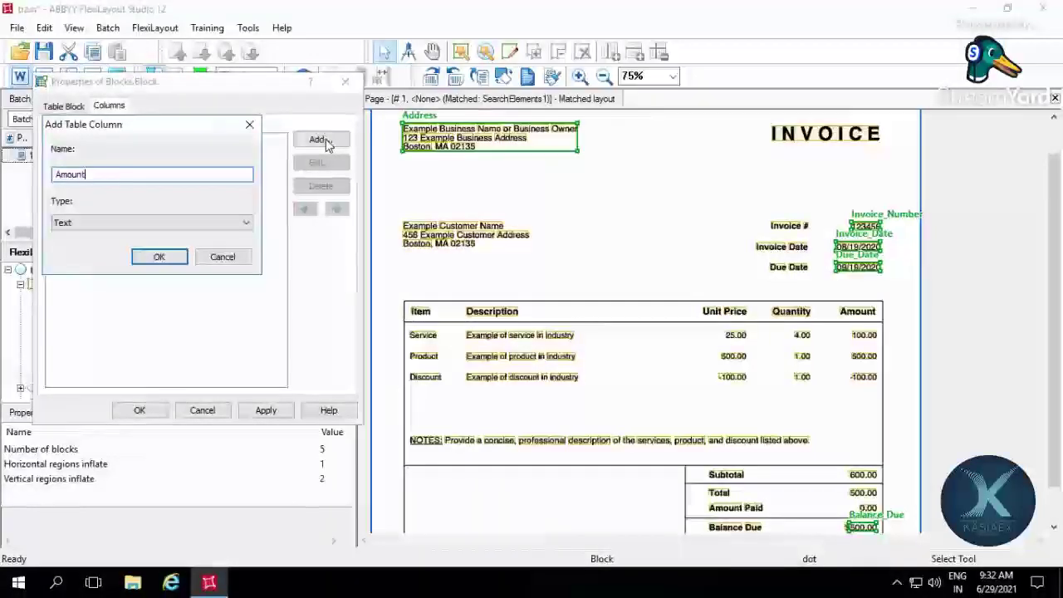
left_click(169, 257)
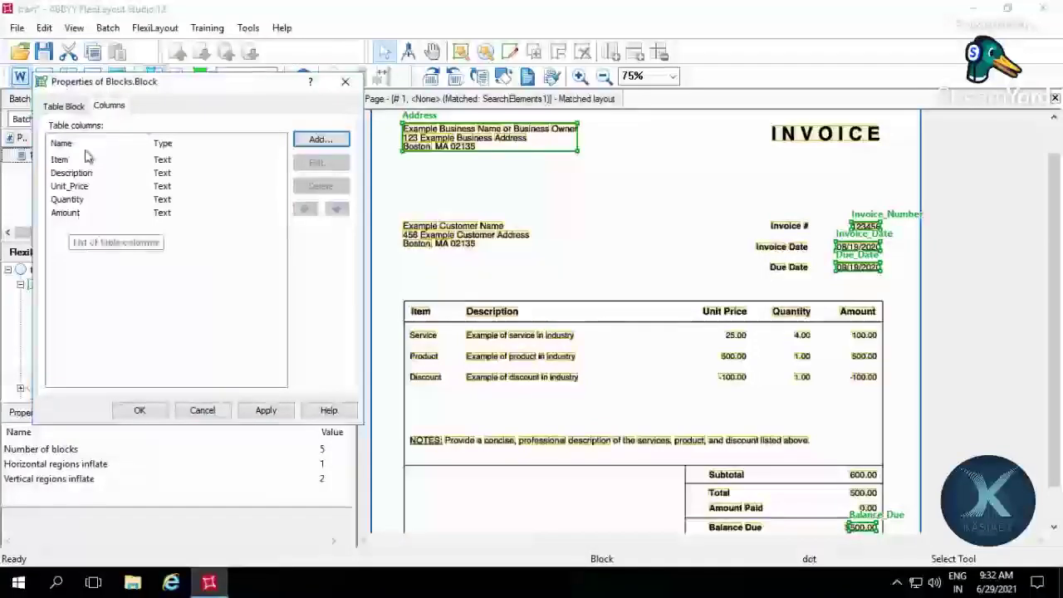
left_click(279, 412)
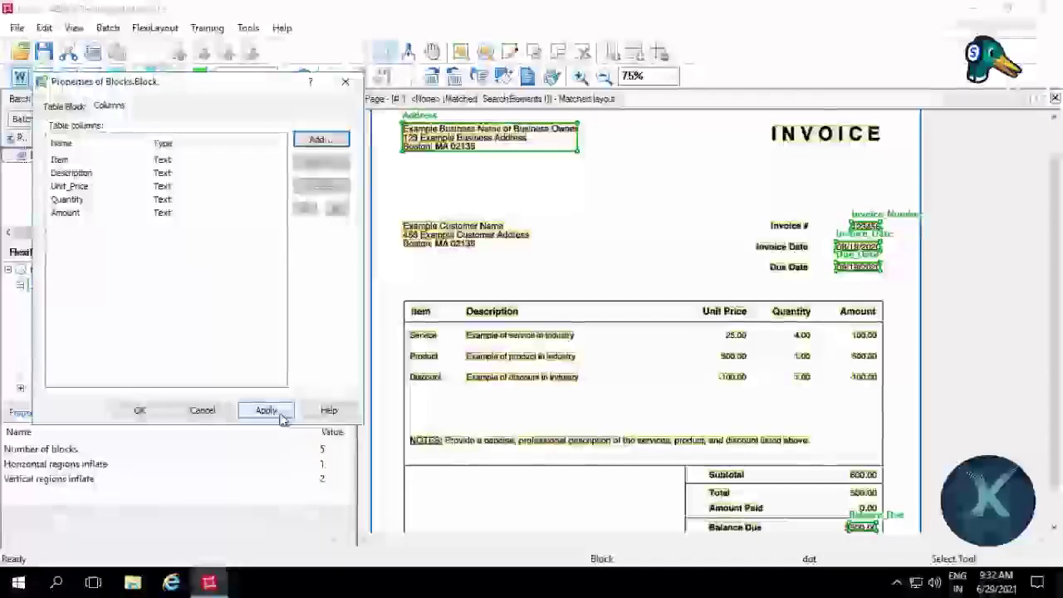
left_click(140, 410)
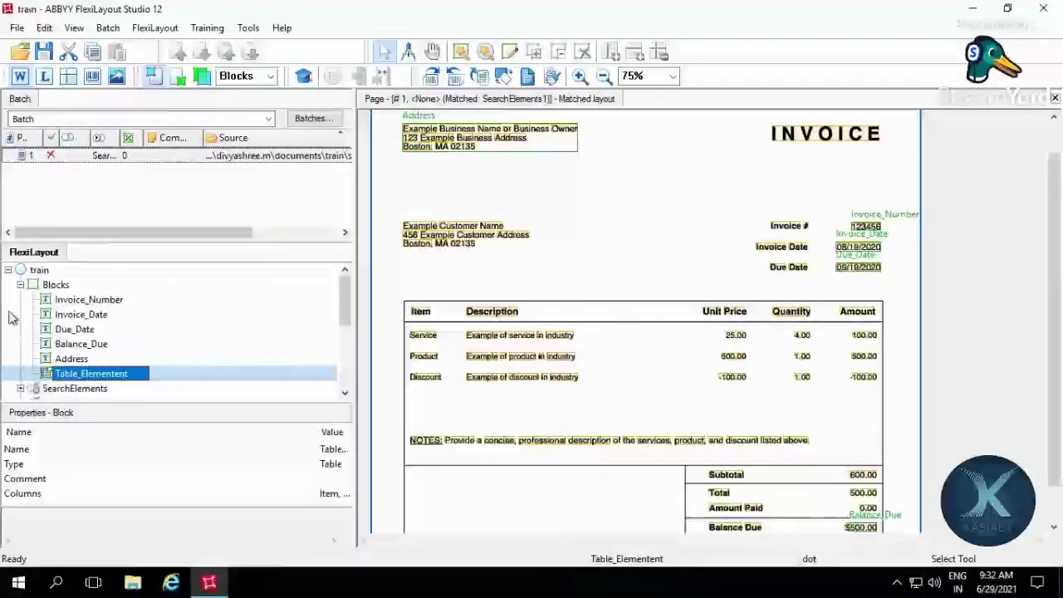
- Add a Table element named Table_Values to the Values group of SearchElements1
left_click(20, 285)
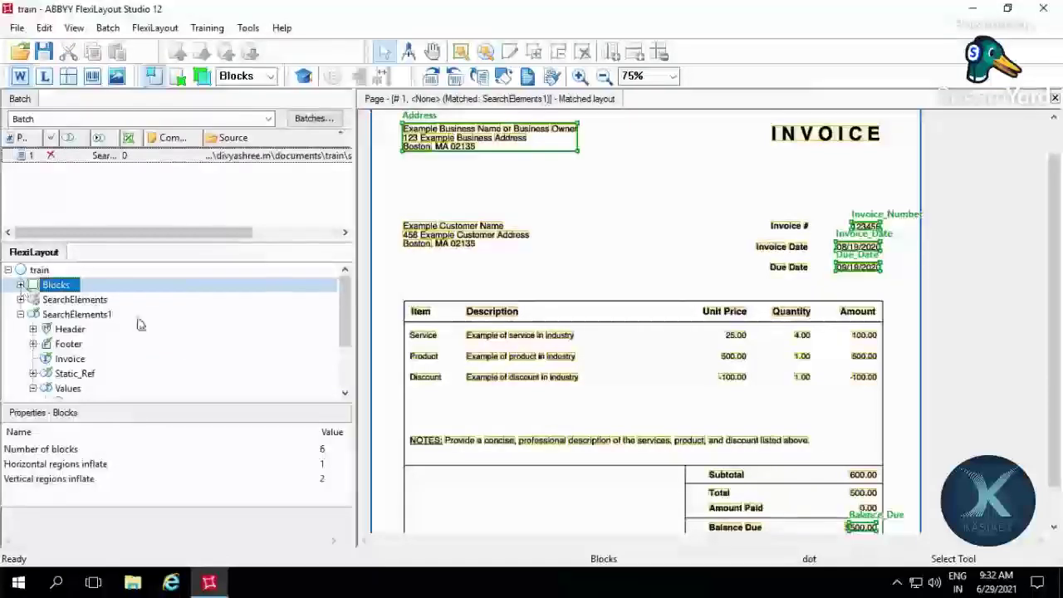
left_click(66, 389)
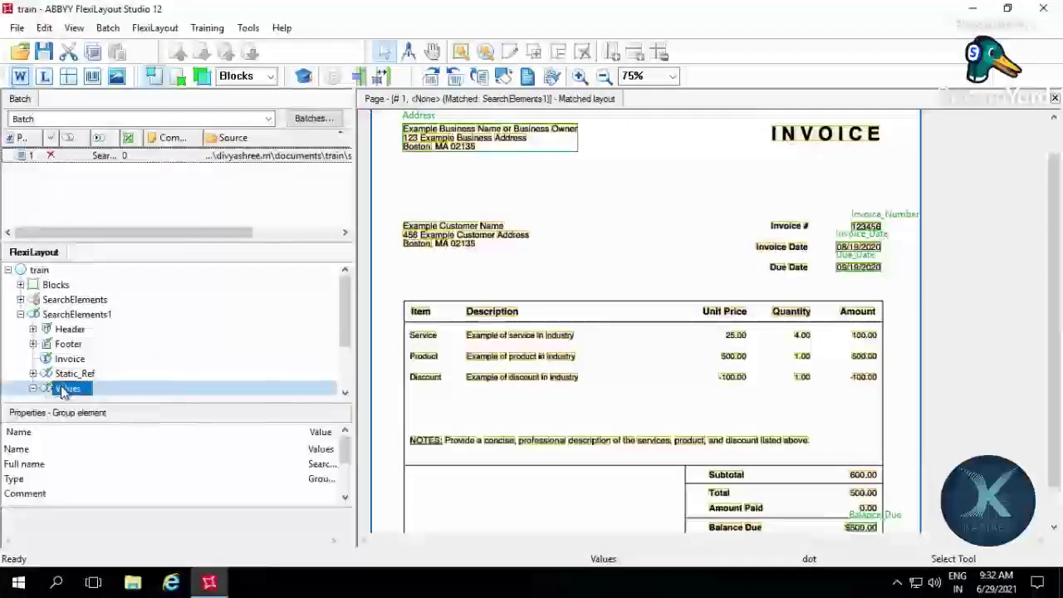
left_click(347, 394)
left_click(347, 394)
left_click(347, 394)
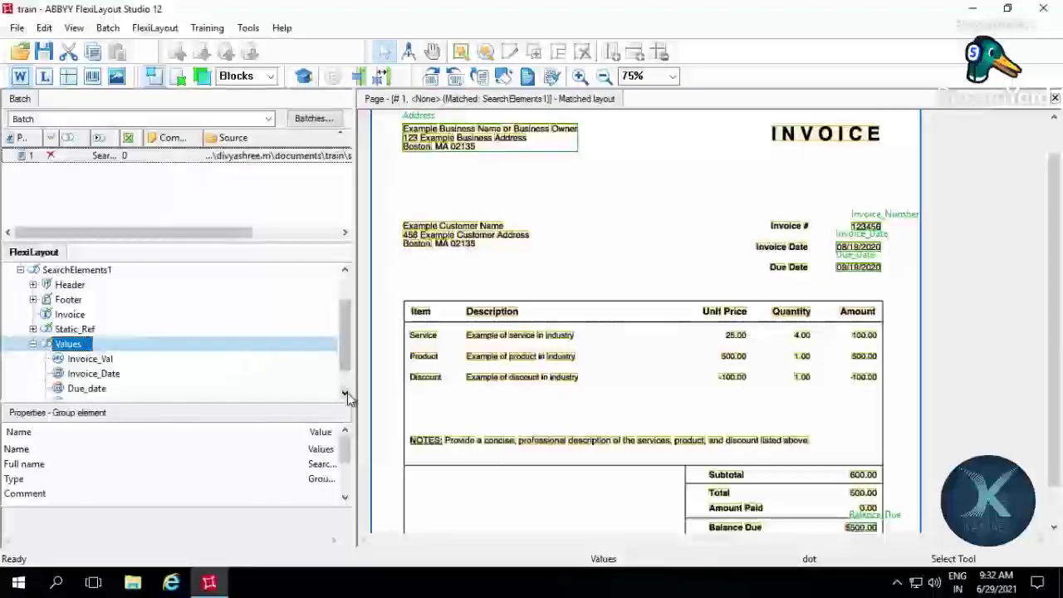
right_click(71, 352)
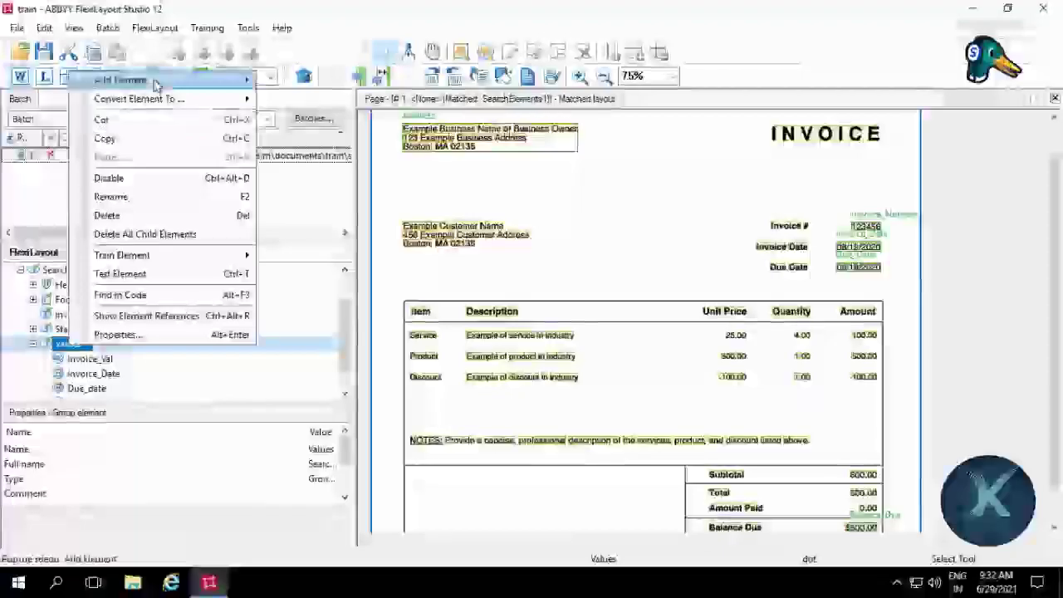
mouse_move(155, 82)
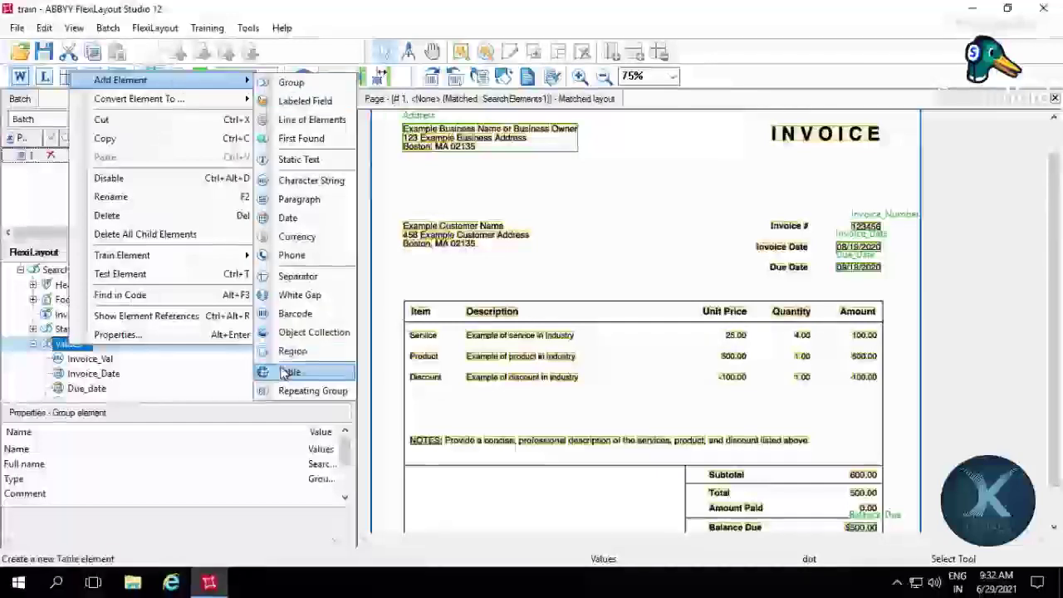
left_click(286, 372)
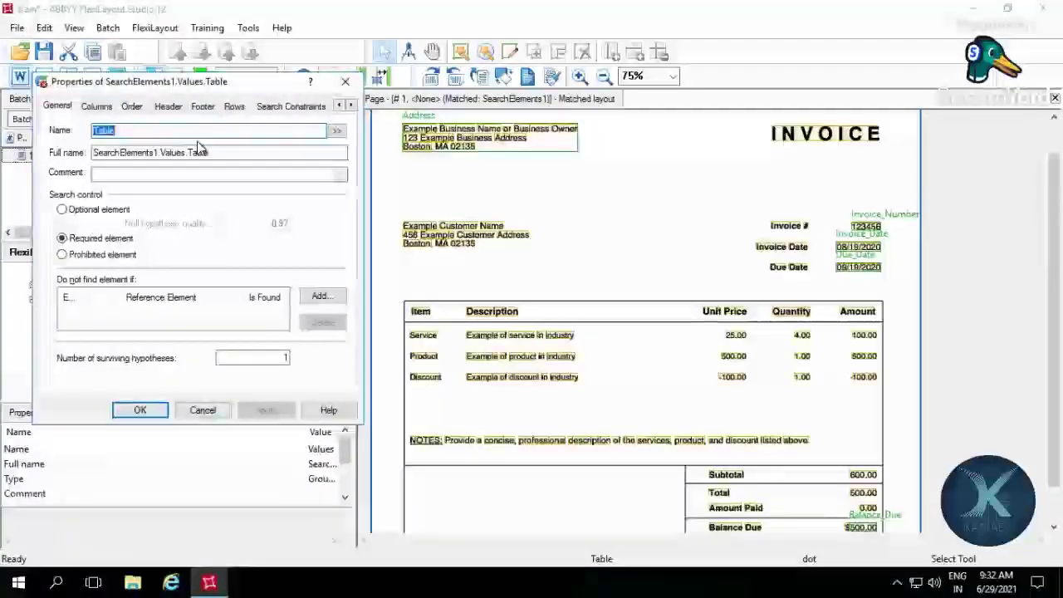
type("_Values")
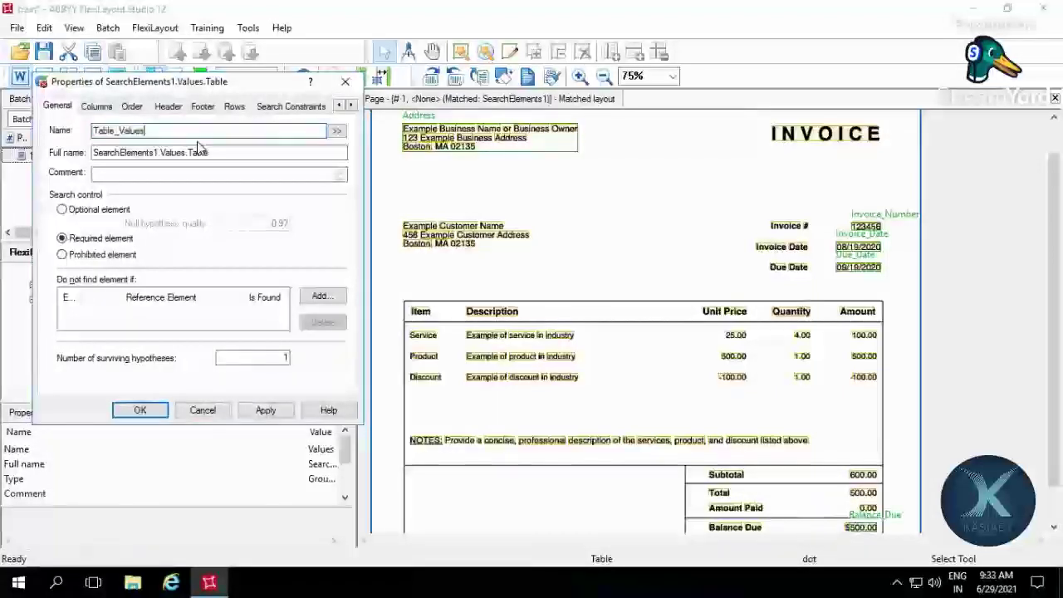
- Link the table element's columns to the table block Blocks.Table_Elementent
left_click(107, 109)
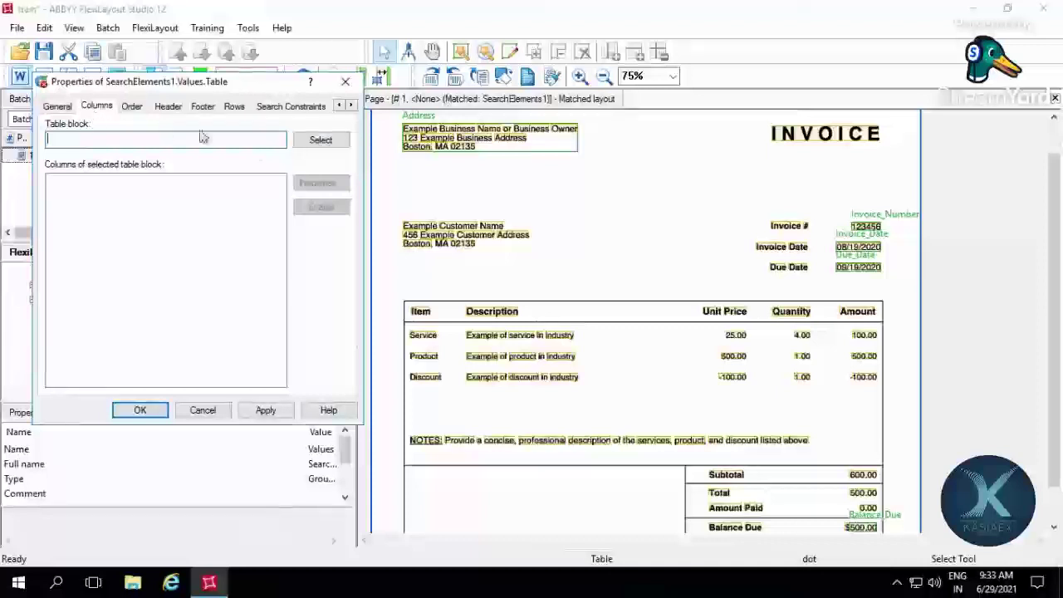
left_click(314, 145)
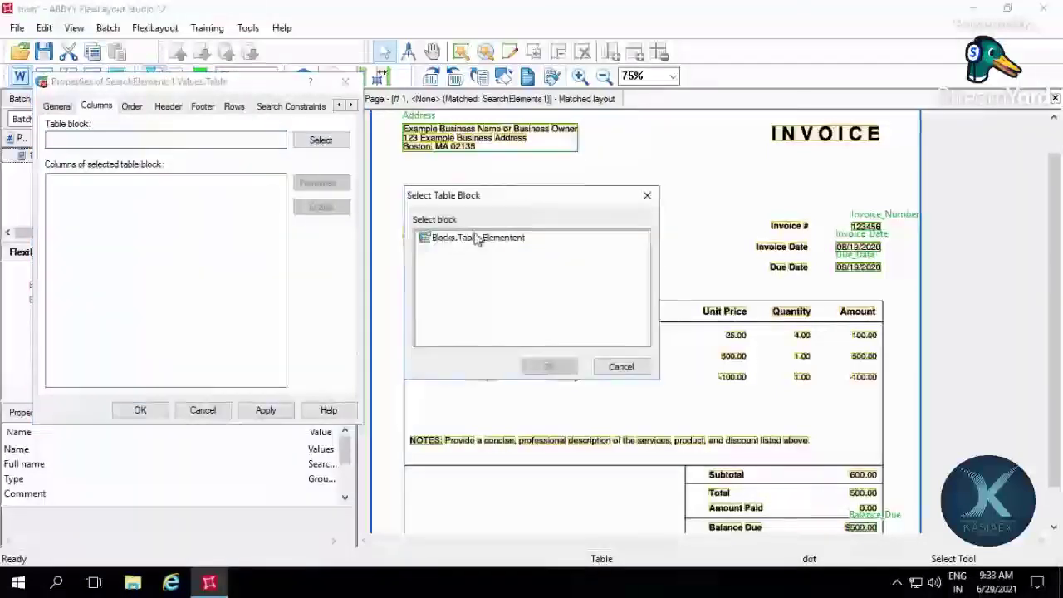
left_click(461, 243)
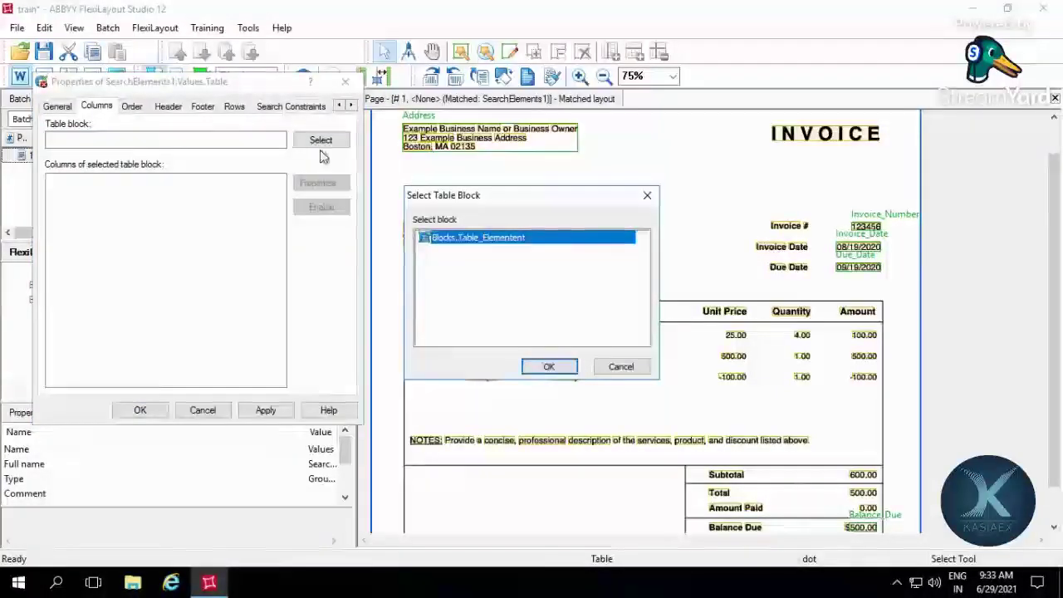
left_click(548, 370)
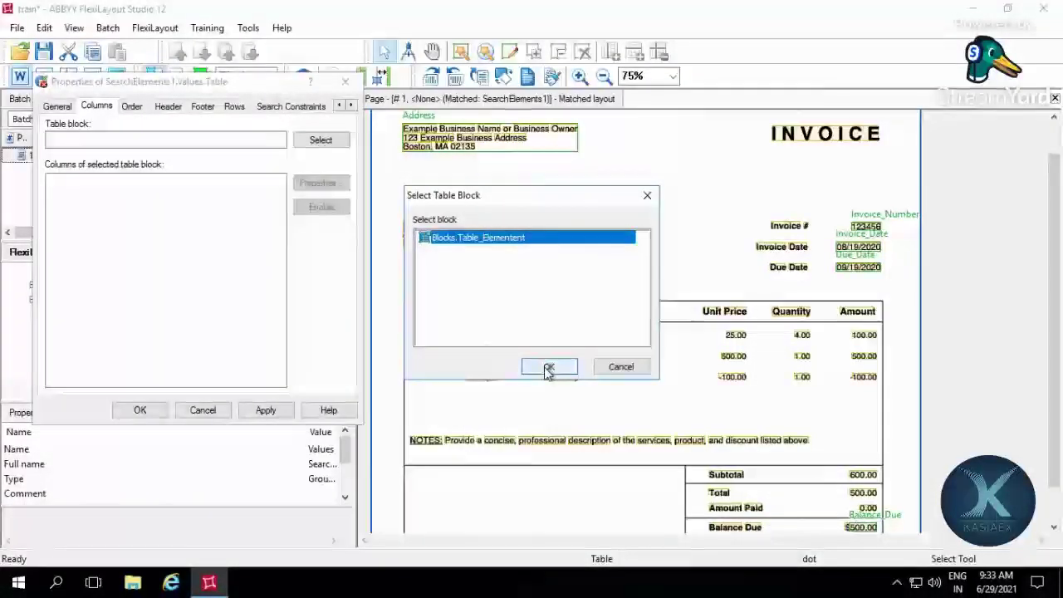
left_click(548, 370)
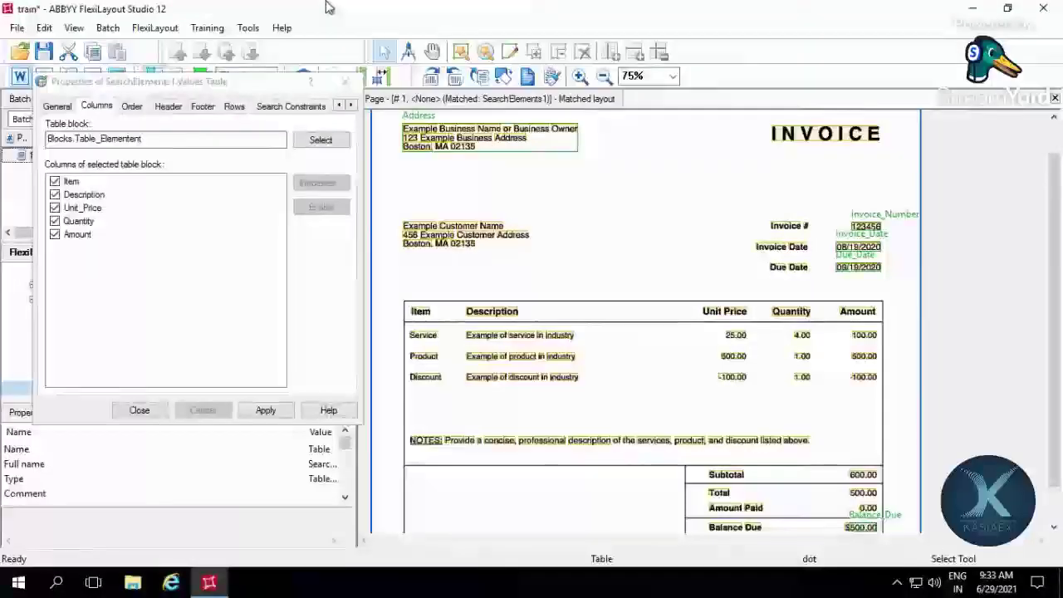
mouse_move(668, 7)
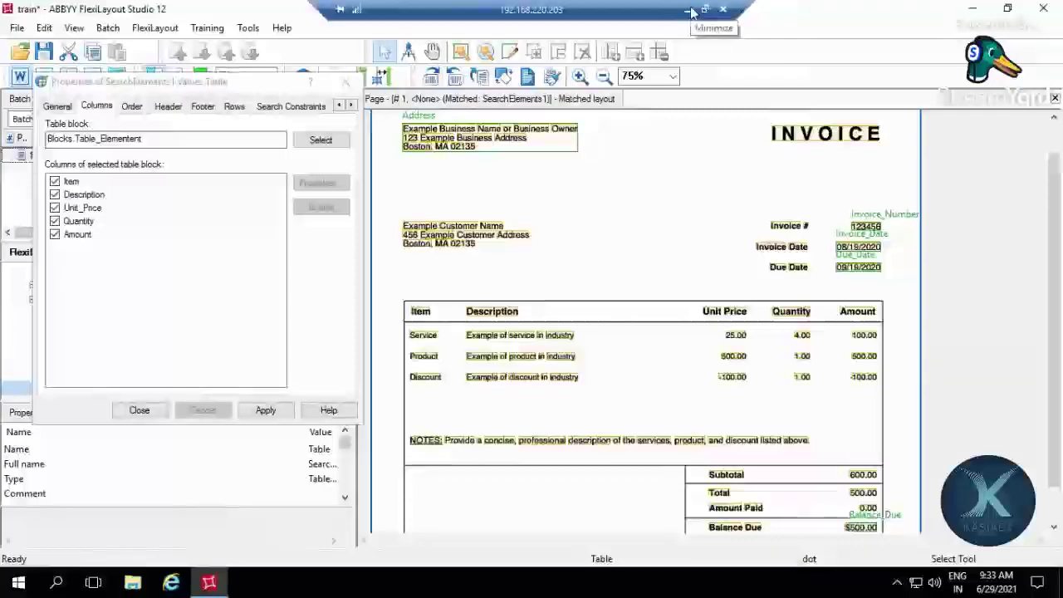
left_click(687, 9)
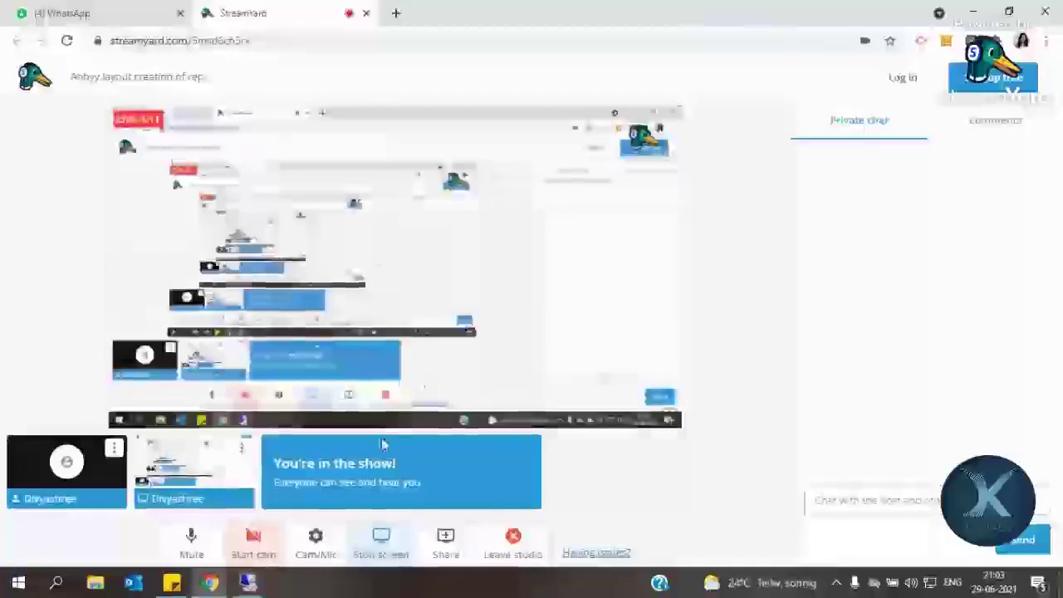
left_click(193, 540)
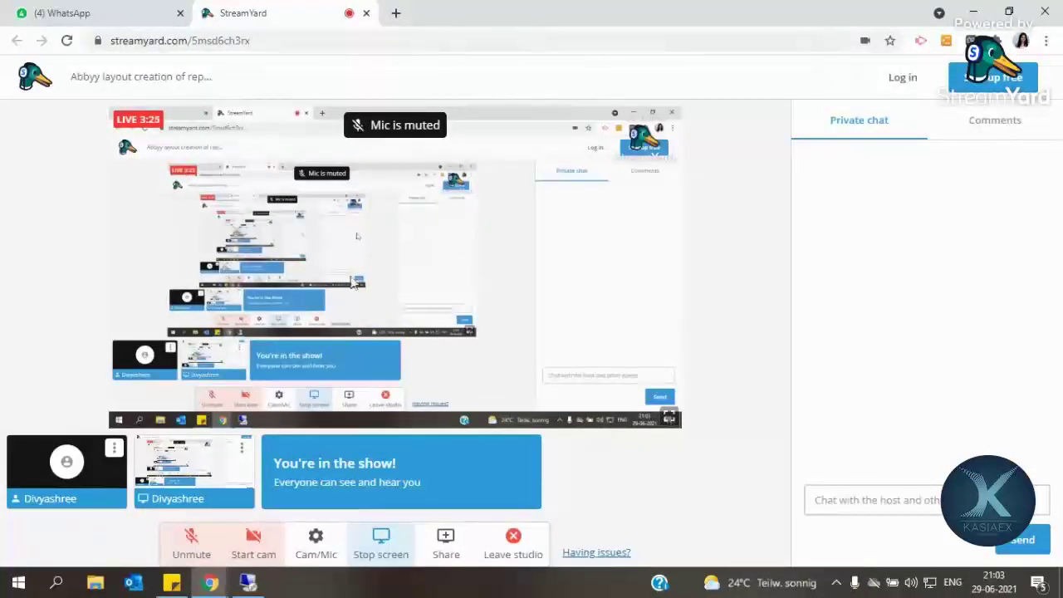
left_click(190, 546)
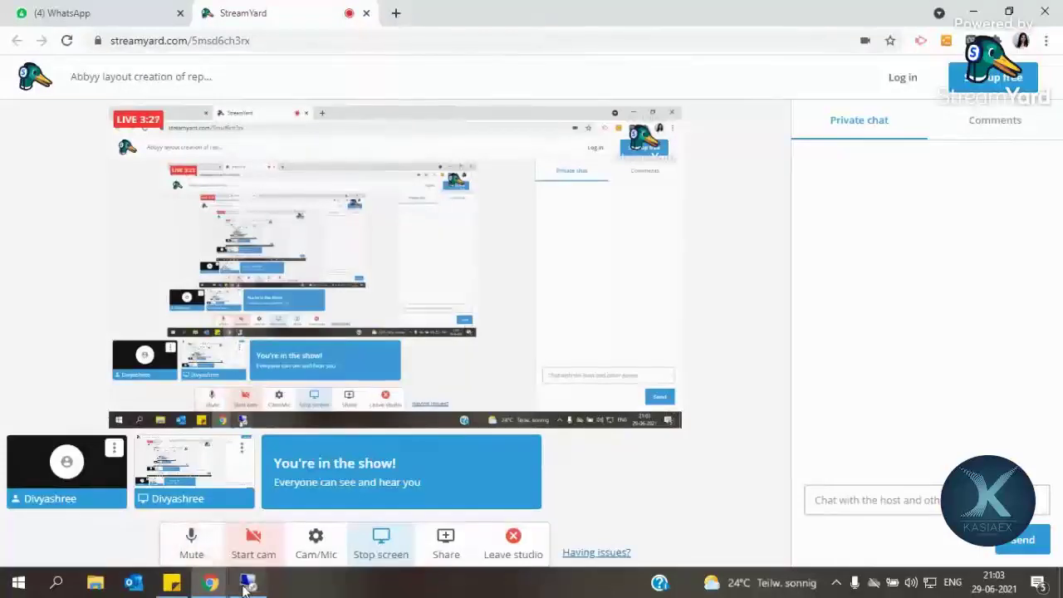
left_click(247, 583)
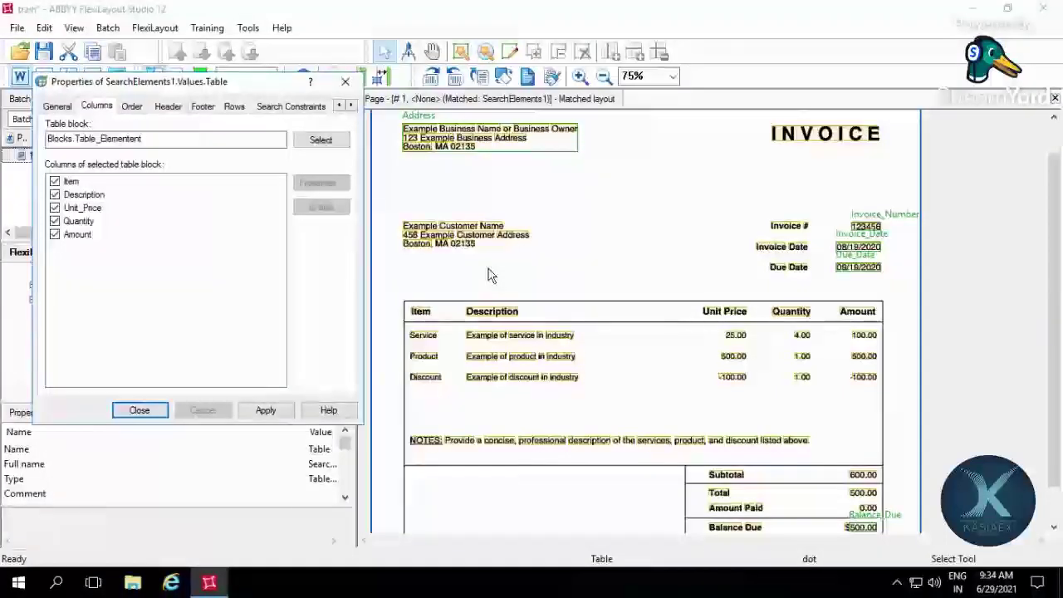
- Examine the Item column's name-detection options, including using a found element, and keep detection by the keyword Item
left_click(73, 183)
double_click(73, 183)
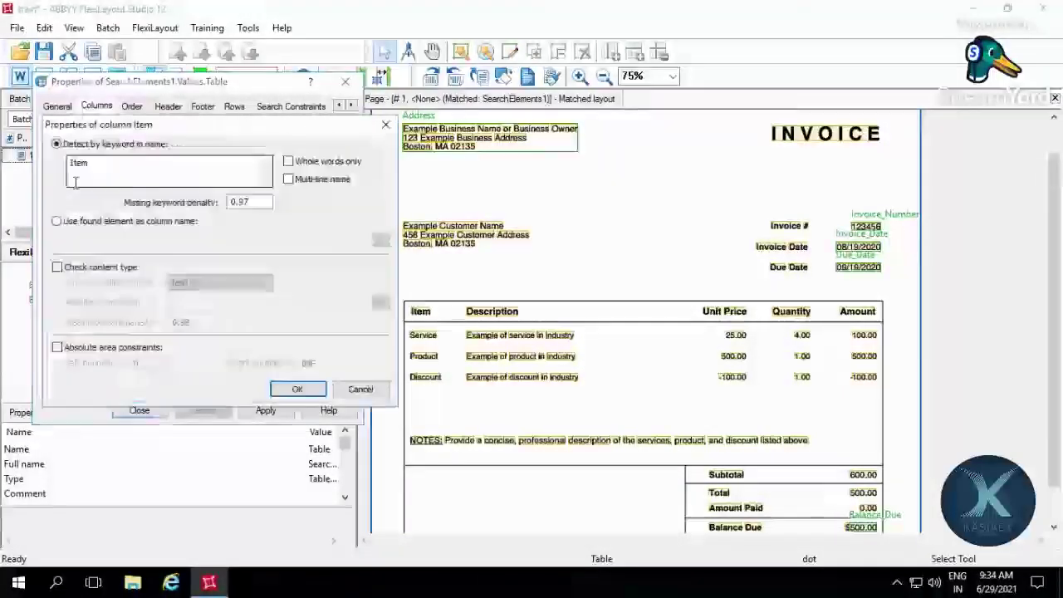
left_click(113, 171)
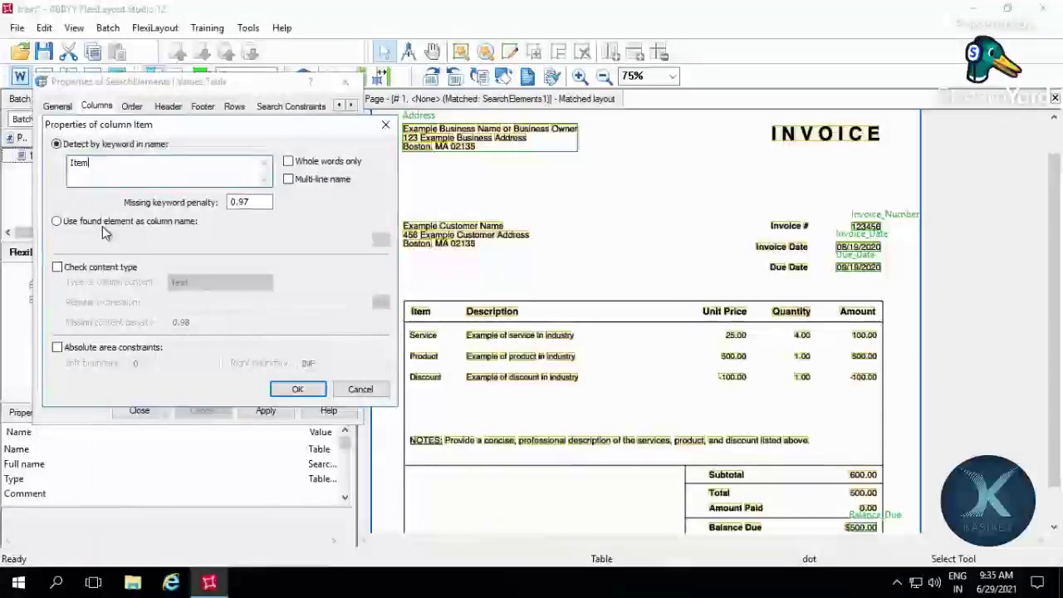
left_click(66, 223)
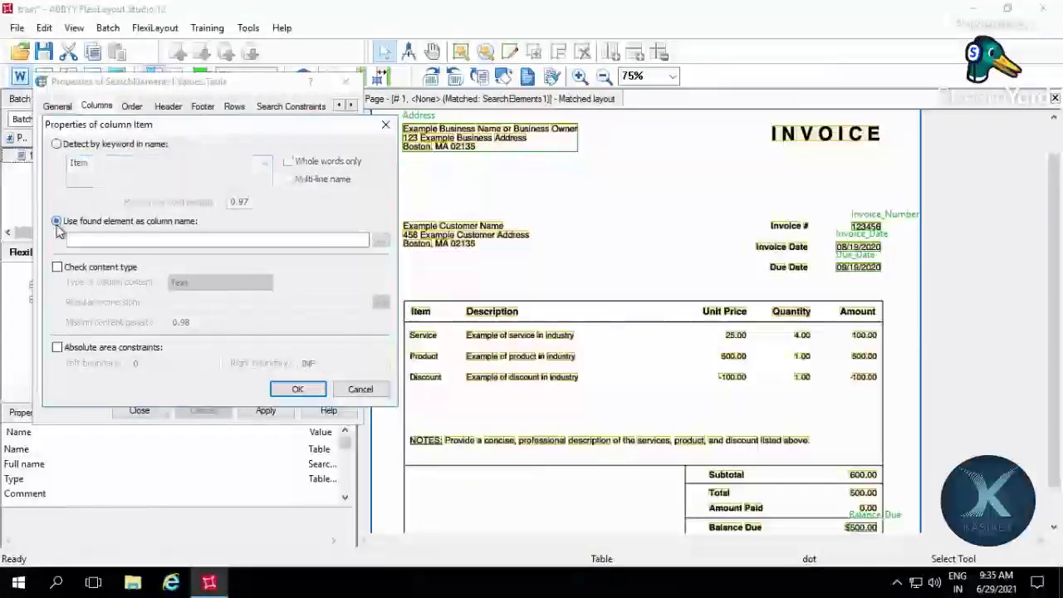
left_click(380, 241)
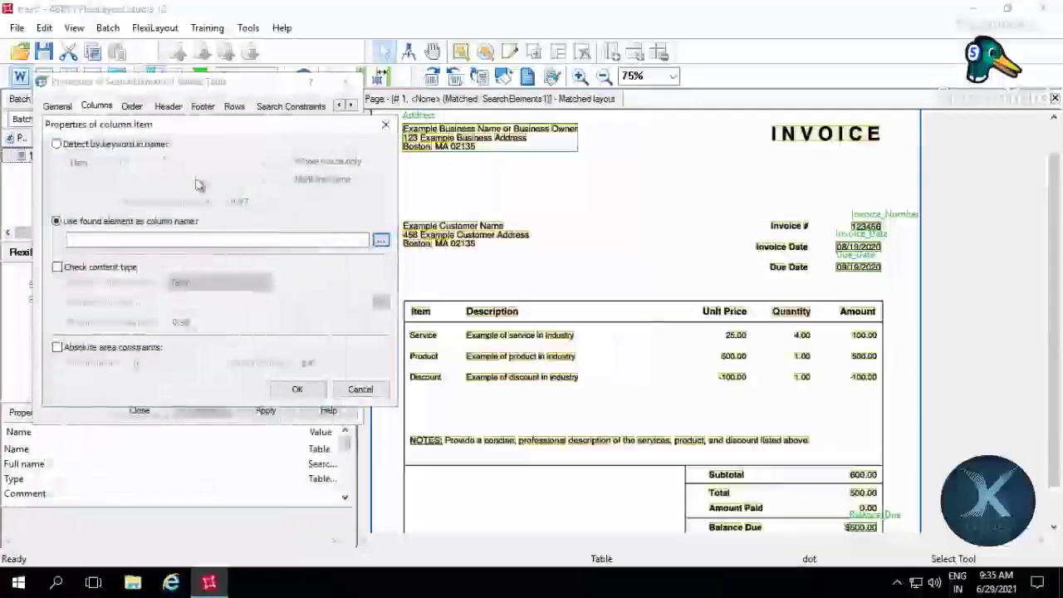
left_click(58, 145)
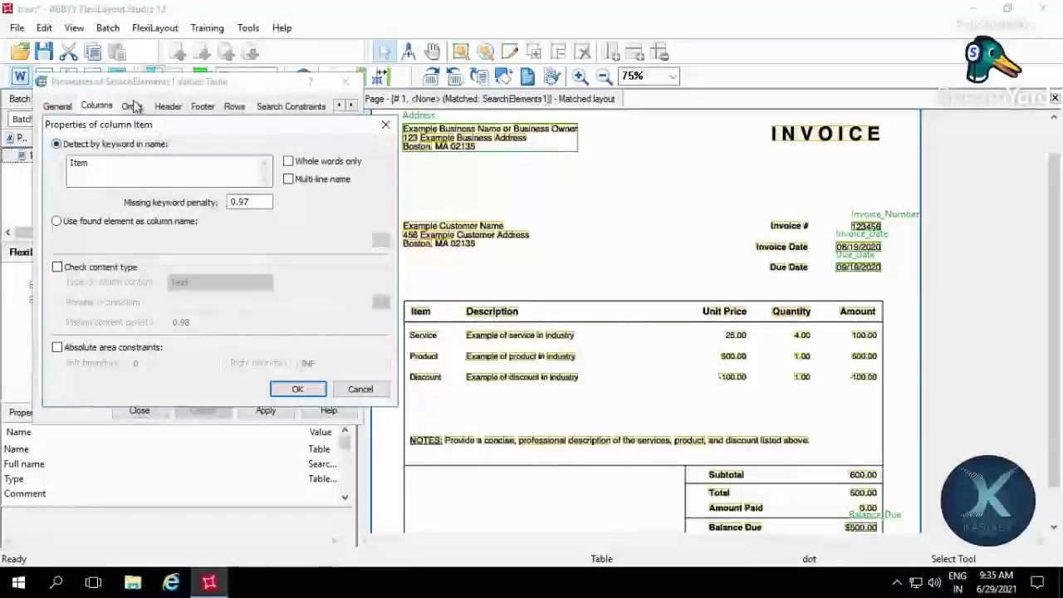
left_click(298, 388)
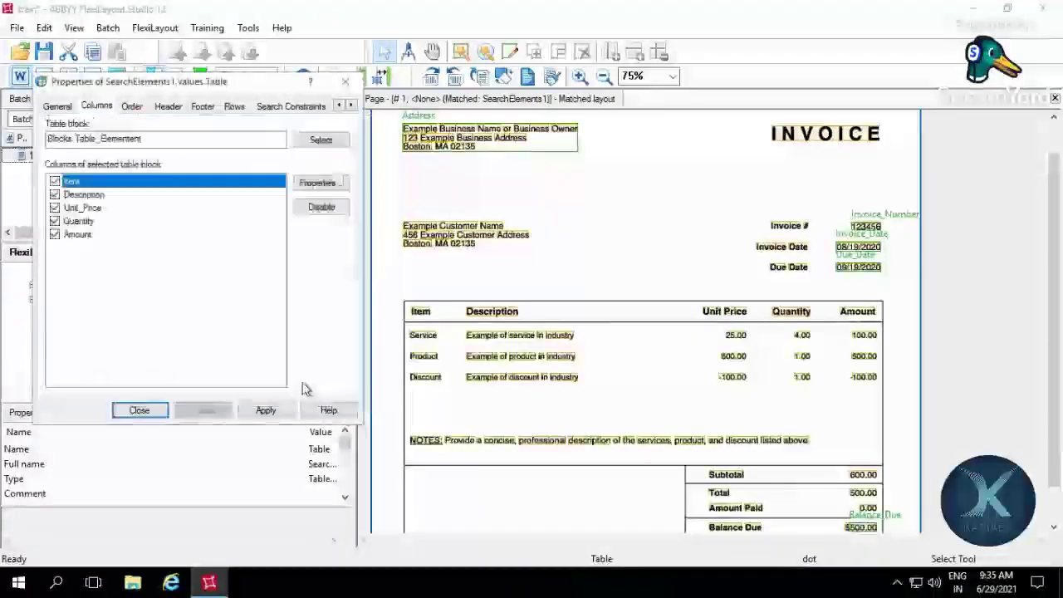
- Accept the Description column's keyword detection and set the Unit_Price column's name keyword to "Unit Price"
double_click(91, 197)
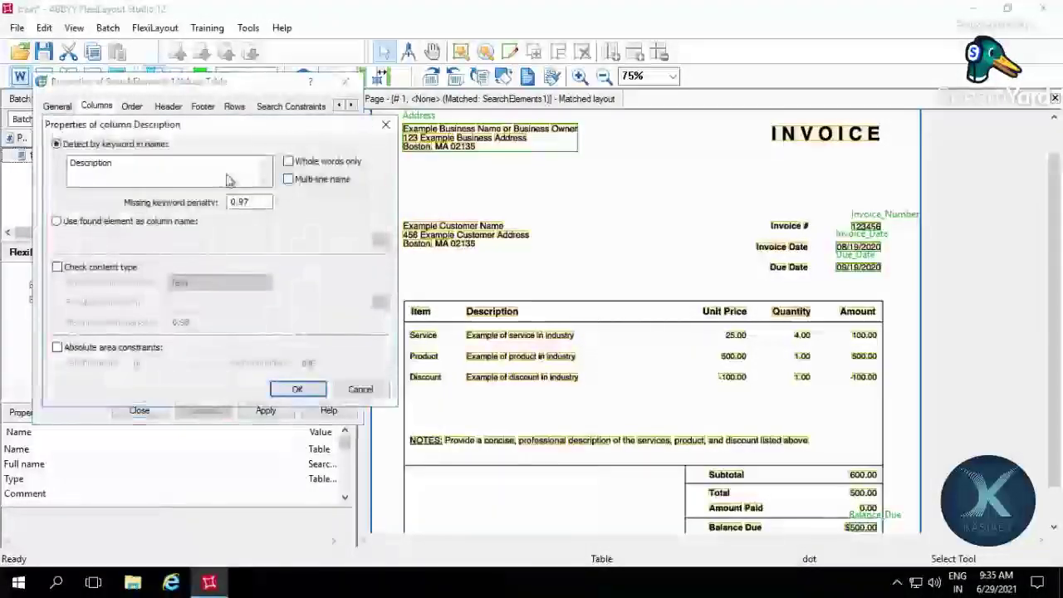
left_click(296, 389)
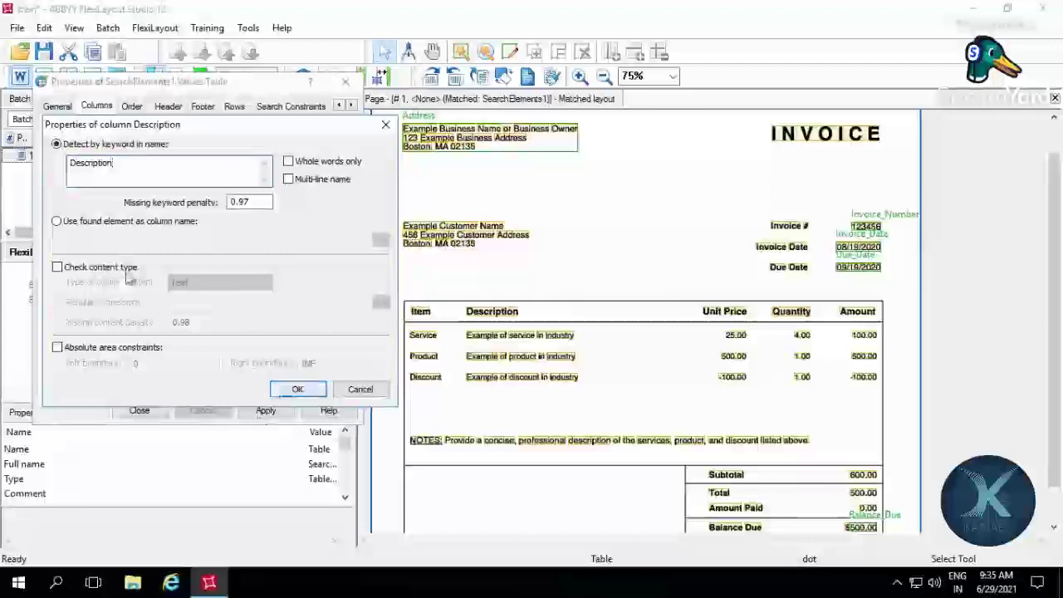
left_click(93, 207)
double_click(93, 208)
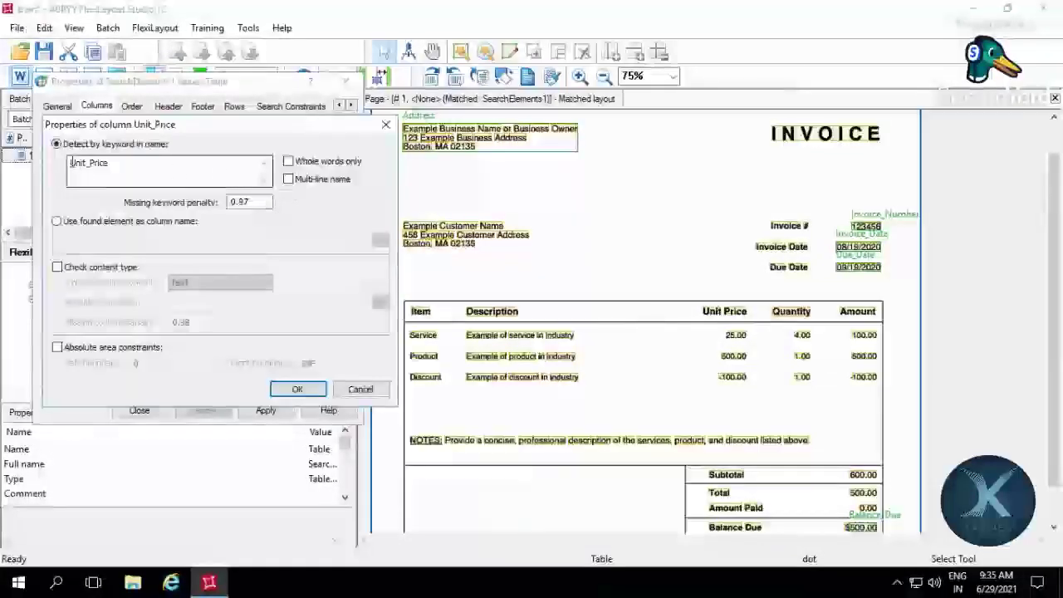
key("BackSpace")
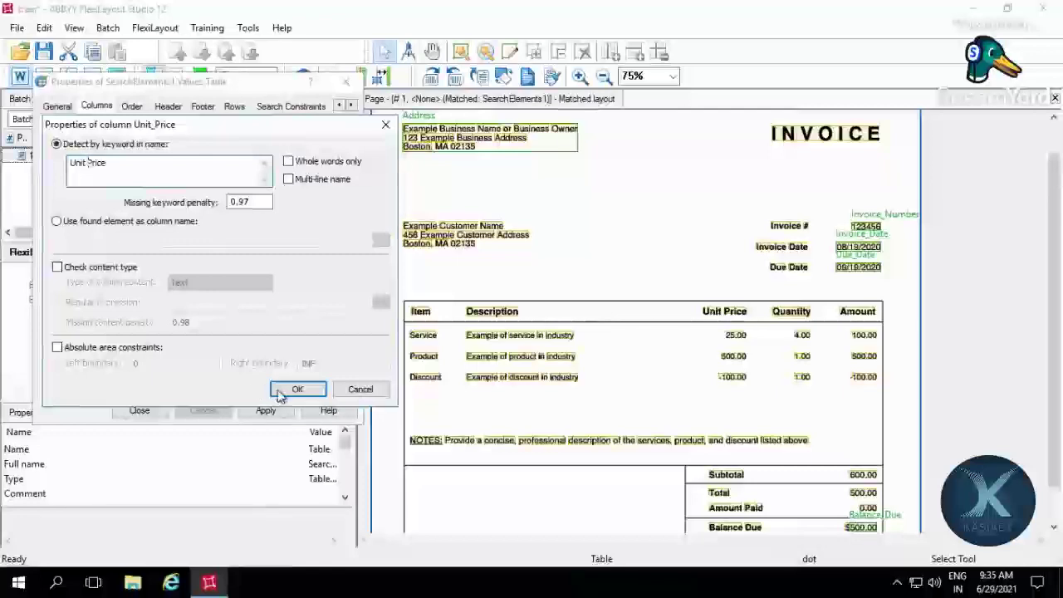
left_click(279, 392)
- Check the name-detection keywords of the Quantity and Amount columns and accept them
double_click(94, 226)
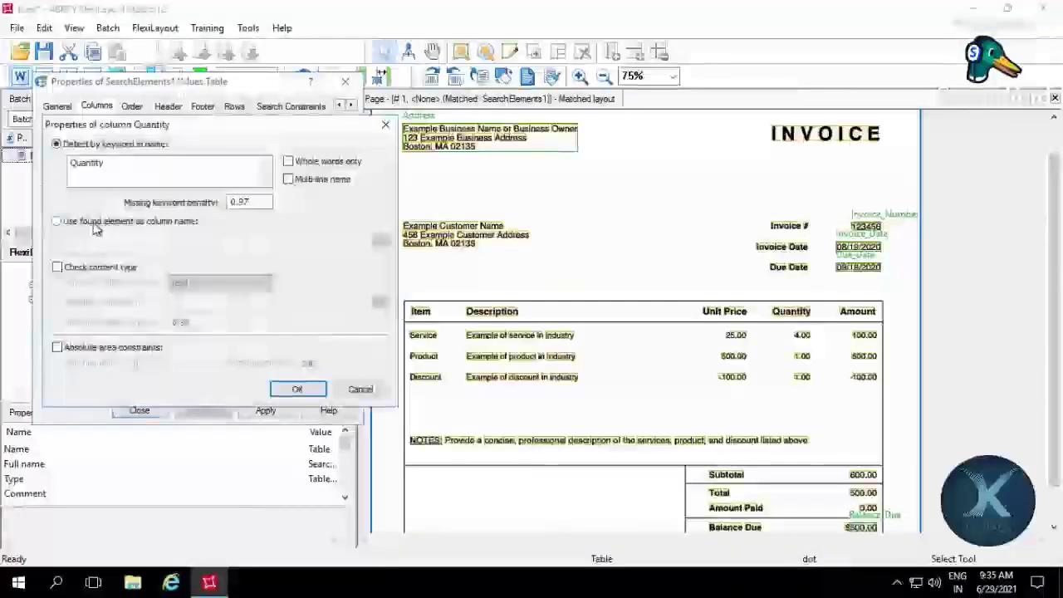
left_click(298, 389)
double_click(88, 235)
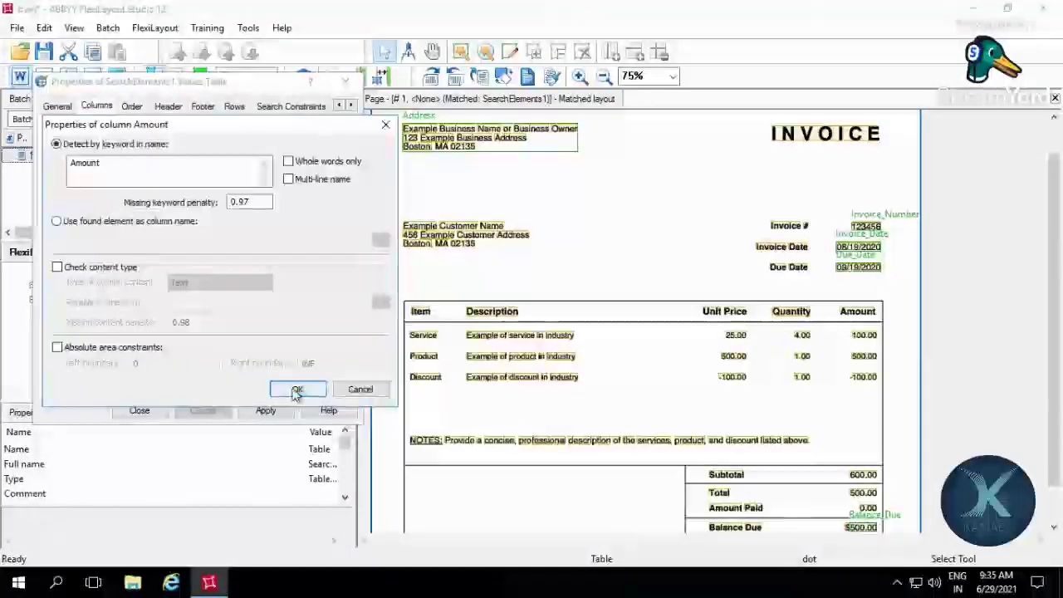
left_click(296, 392)
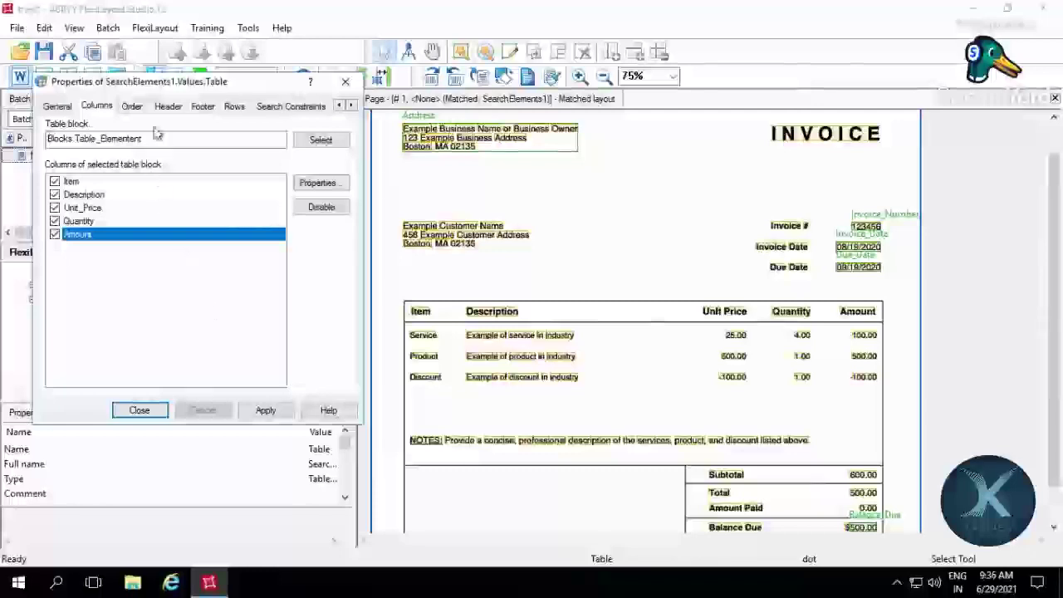
- Review the column sequence in the table element's Standard fixed column order without changing it
left_click(134, 107)
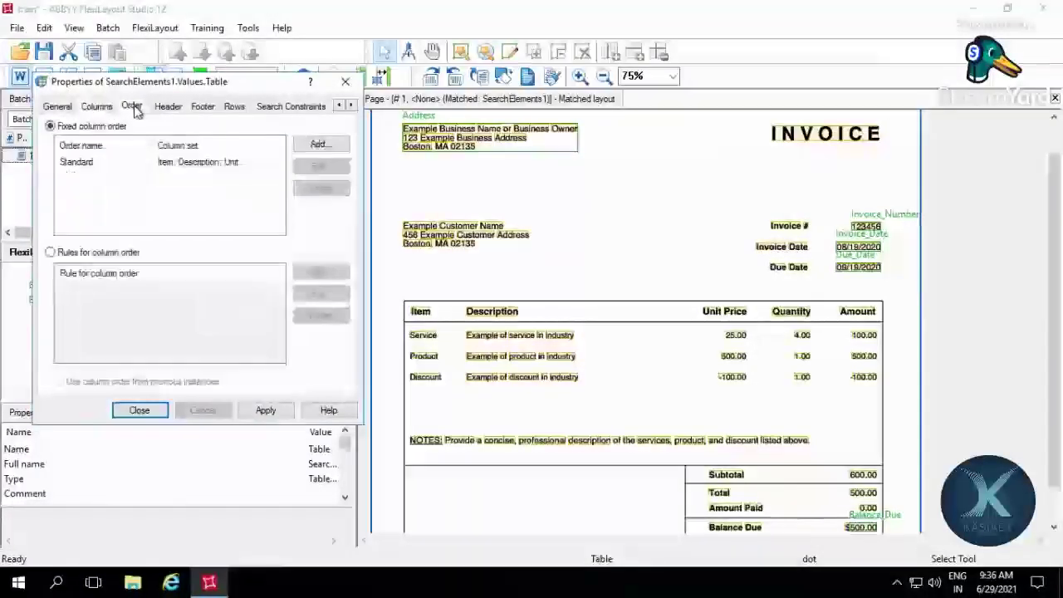
left_click(217, 164)
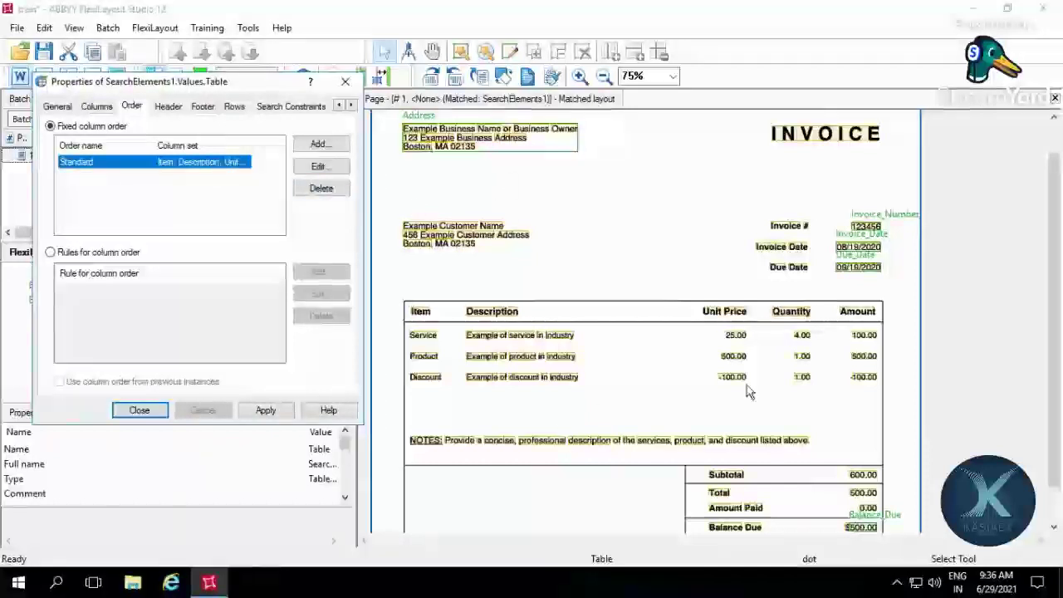
left_click(317, 168)
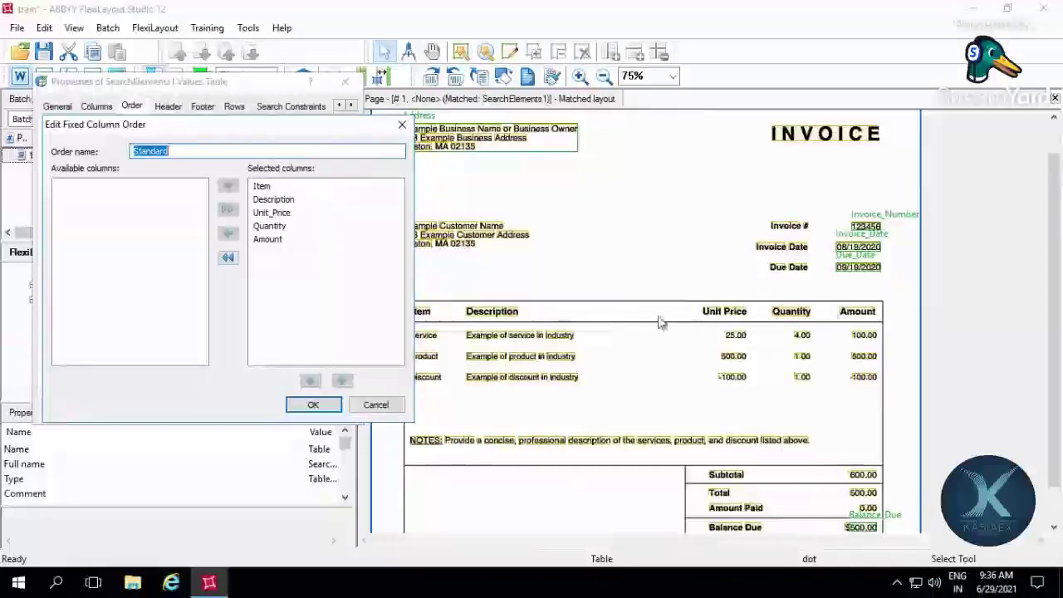
left_click(376, 405)
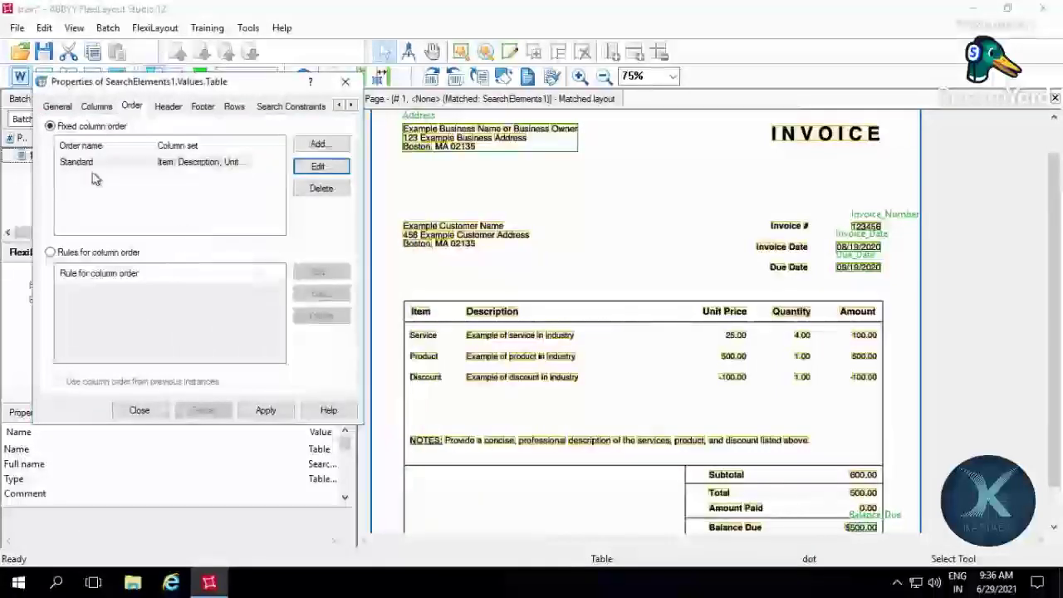
- Examine the options for adding a fixed column order and a column order rule, keeping the table on the fixed column order
left_click(321, 144)
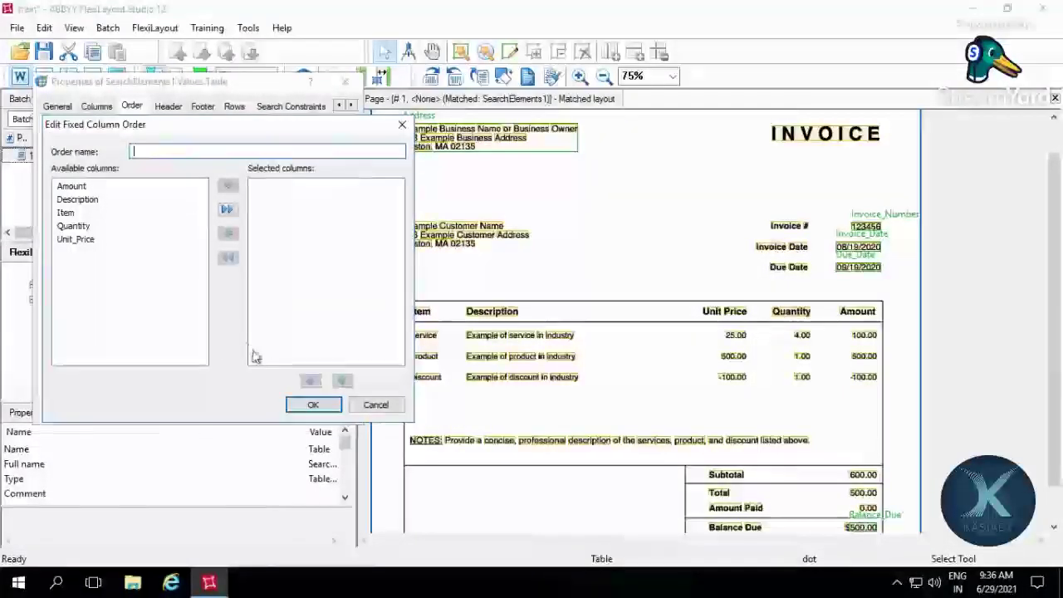
left_click(392, 408)
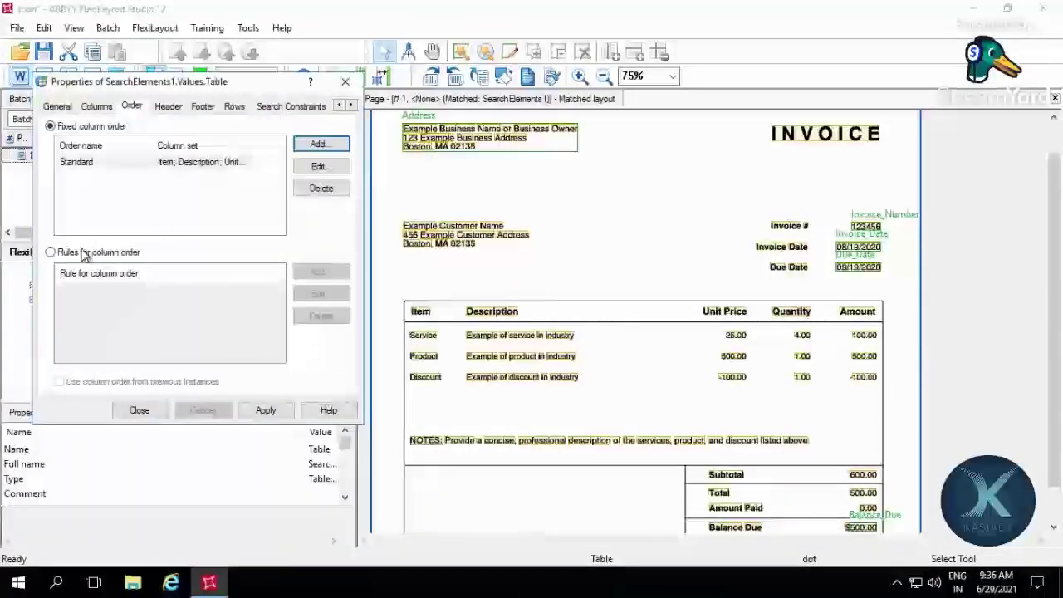
left_click(83, 255)
left_click(338, 275)
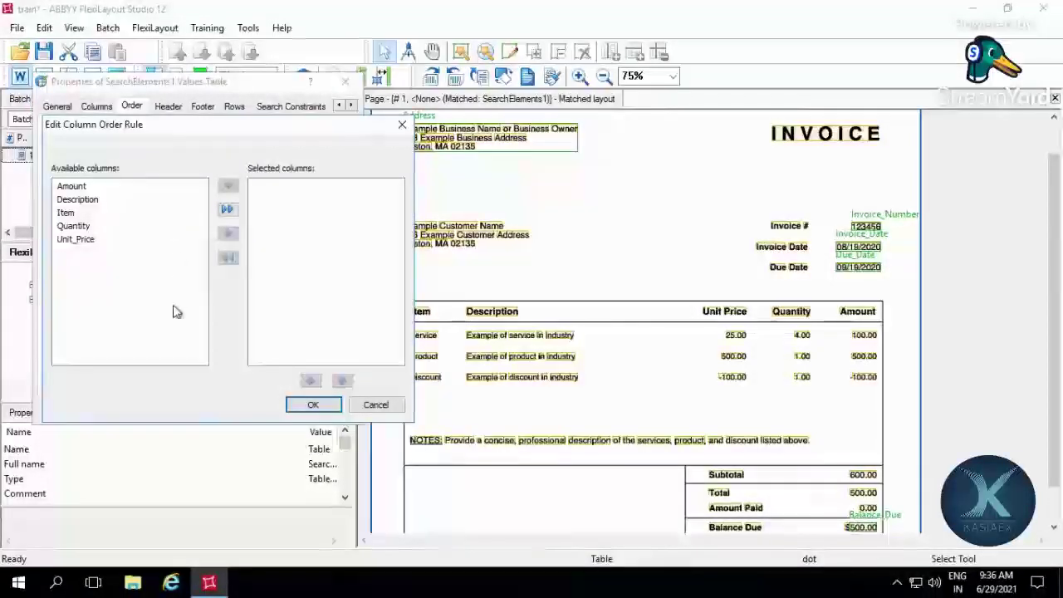
left_click(375, 405)
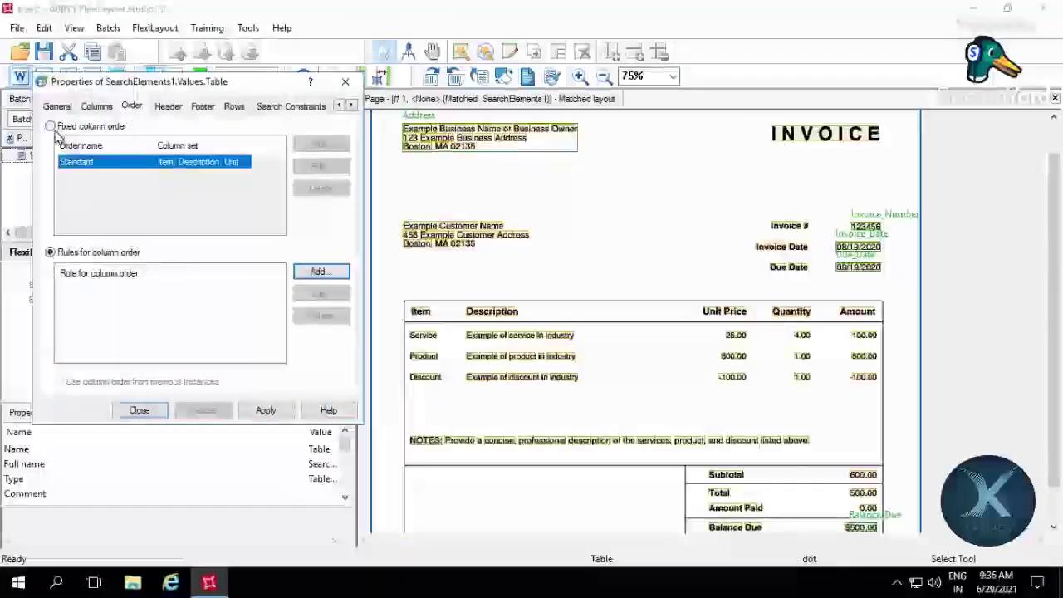
left_click(52, 126)
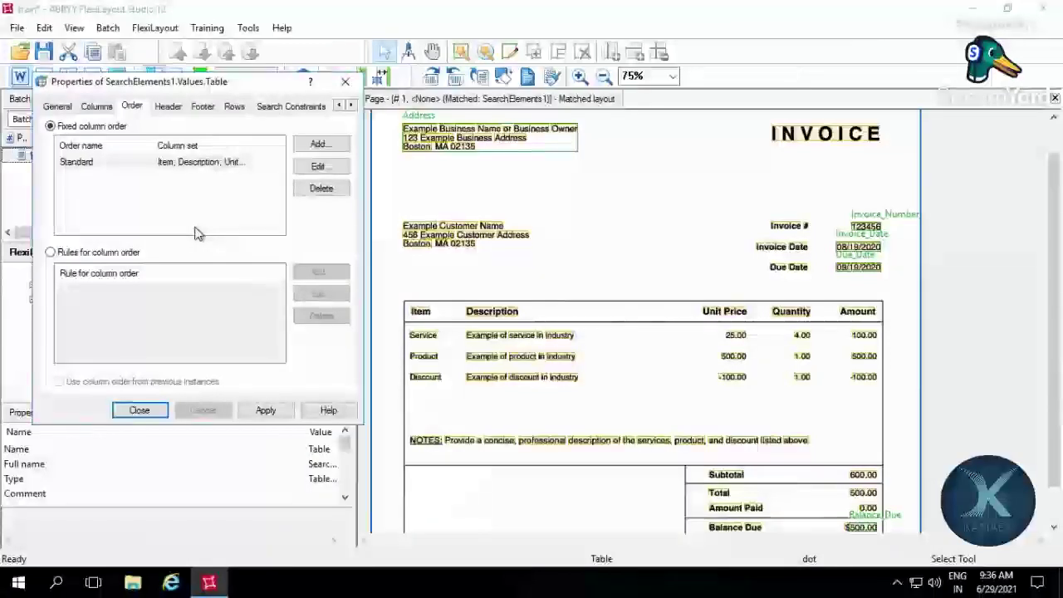
- Make the header mandatory in the table element's header search by turning off the "Header is optional" setting
left_click(169, 107)
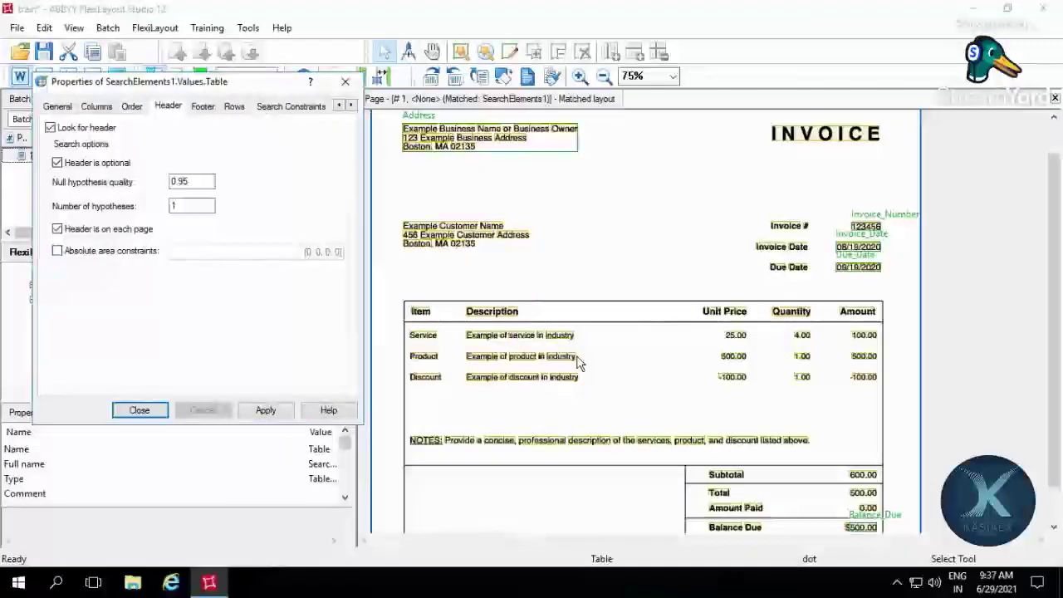
scroll(901, 446, "down", 1)
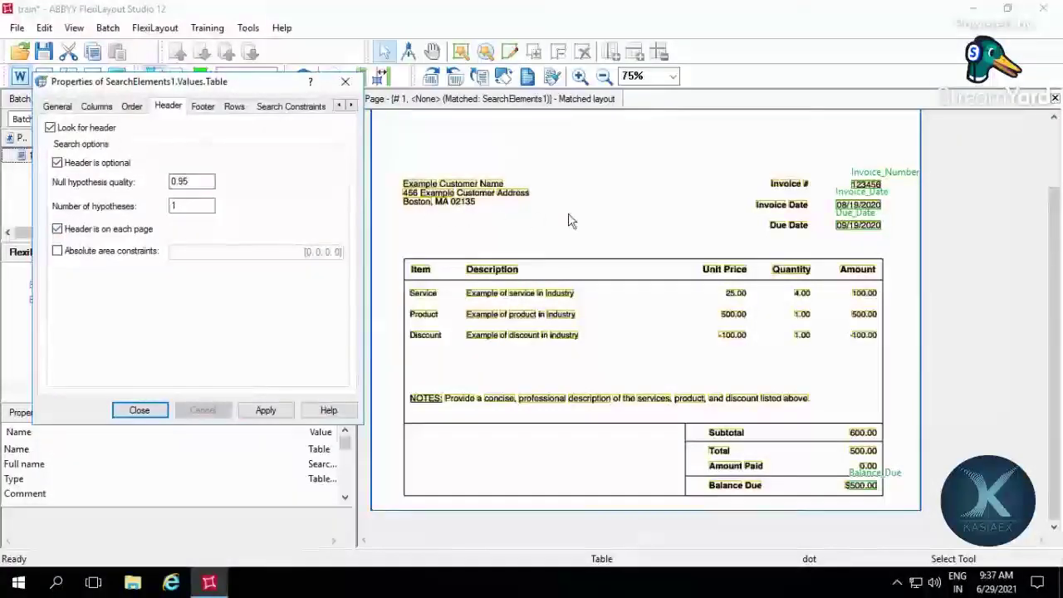
left_click(57, 163)
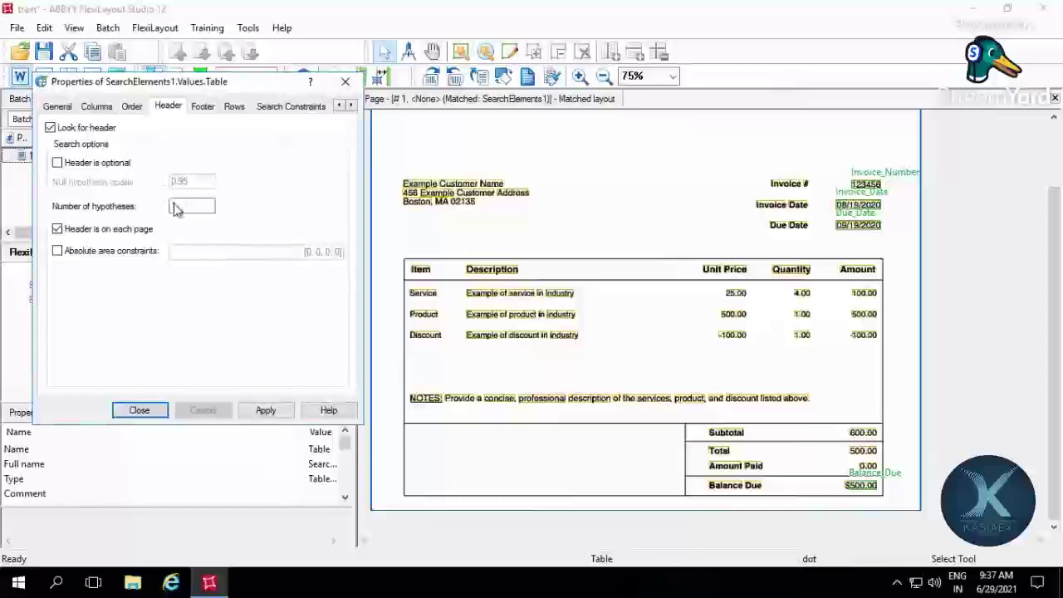
- Enable the footer search for the table element and set its search keyword to "NOTES:"
left_click(205, 109)
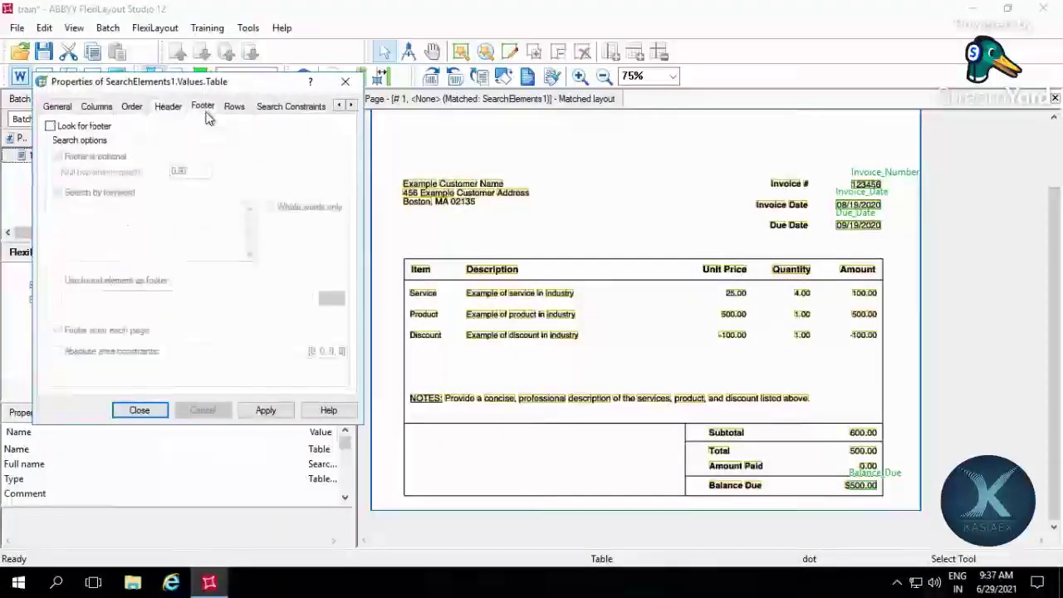
left_click(50, 126)
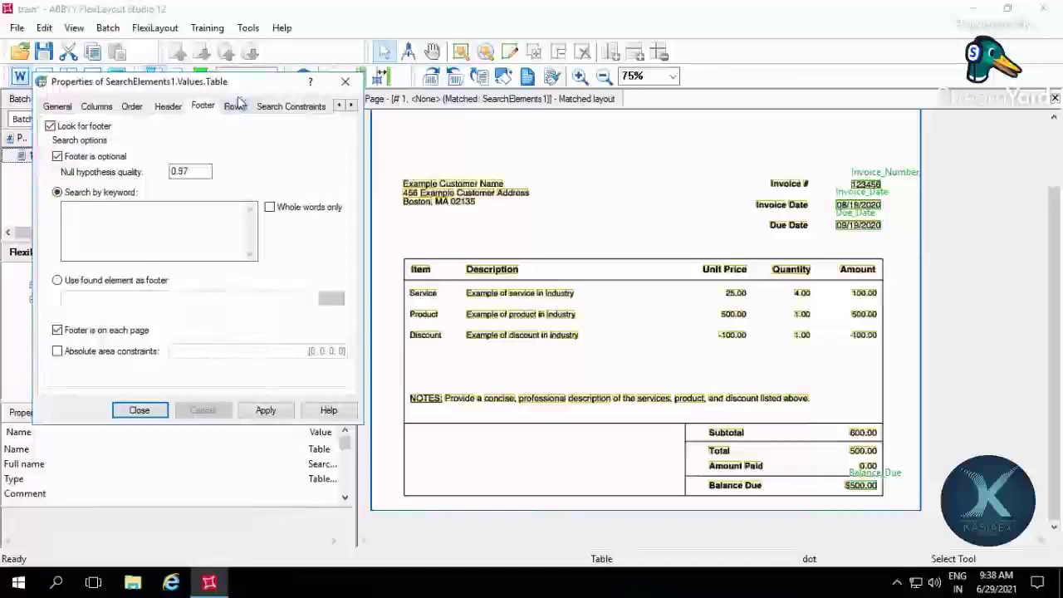
left_click(414, 407)
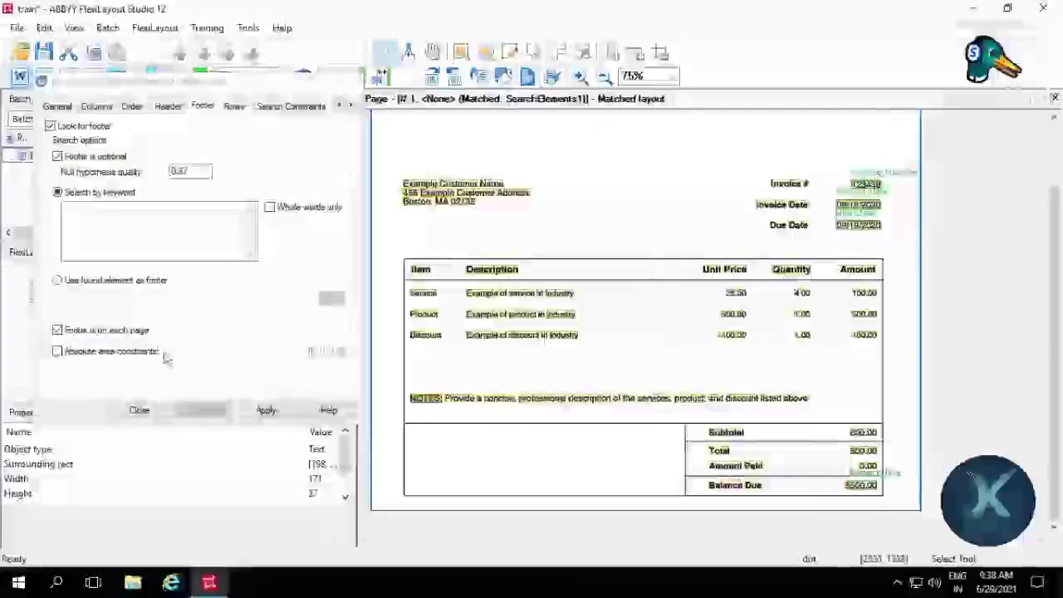
left_click(115, 226)
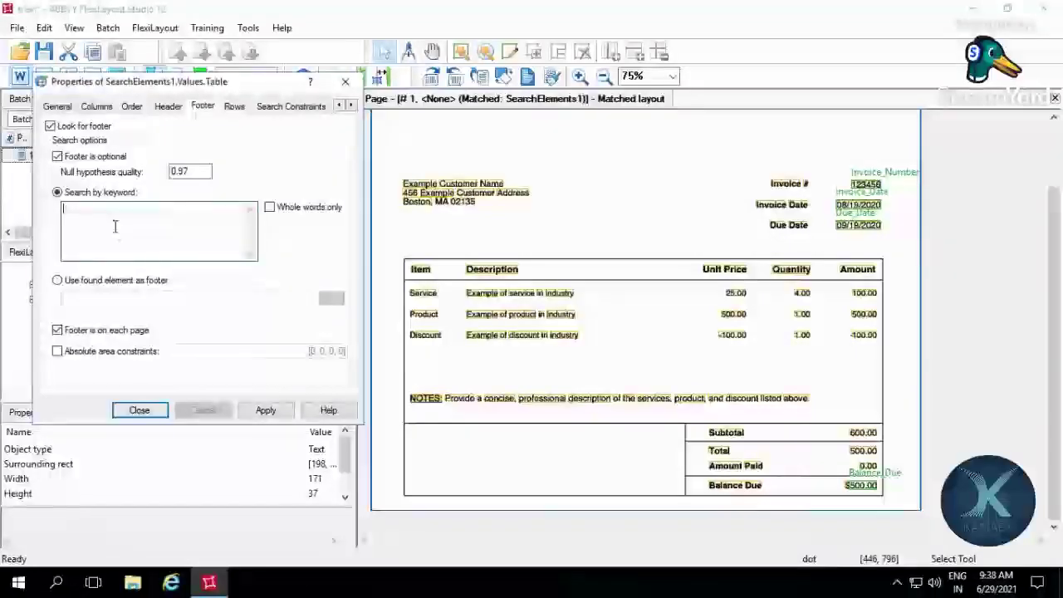
type("NOTES")
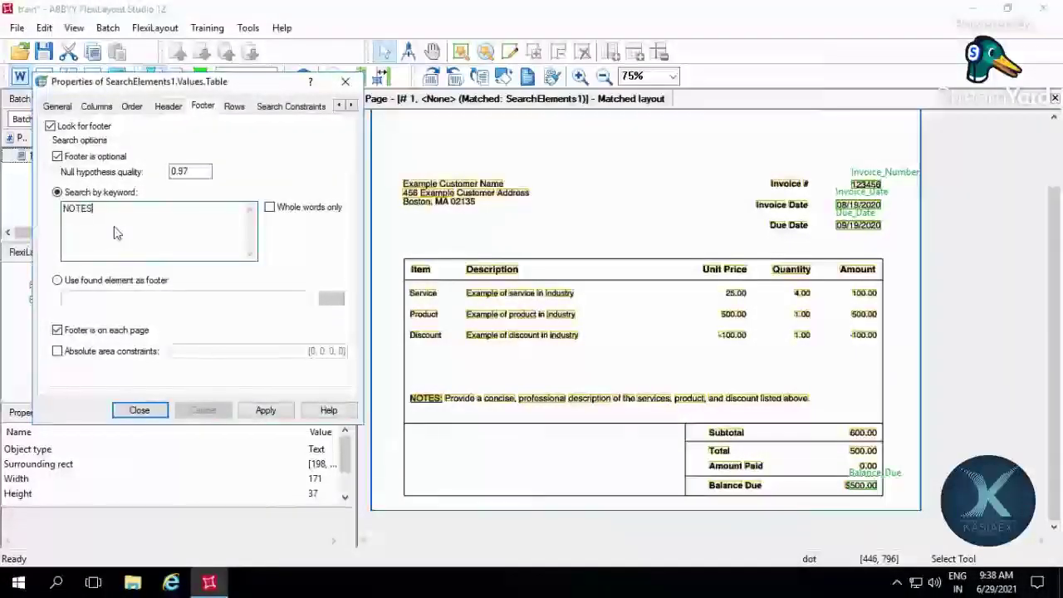
type(":")
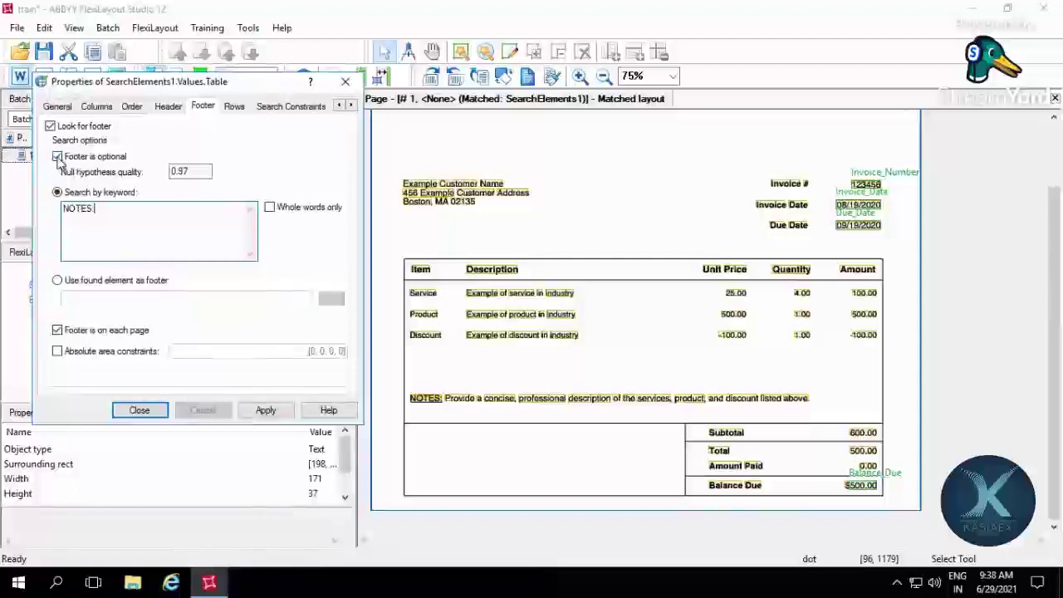
- Set the table's row detection to use master columns, keeping the master column text alignment at Top
left_click(232, 106)
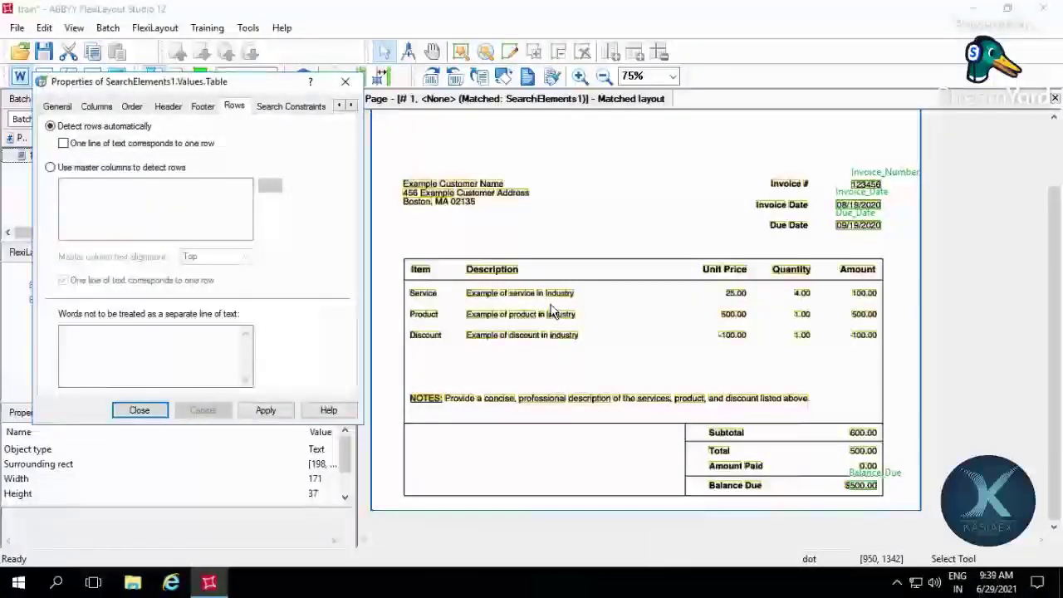
left_click(73, 147)
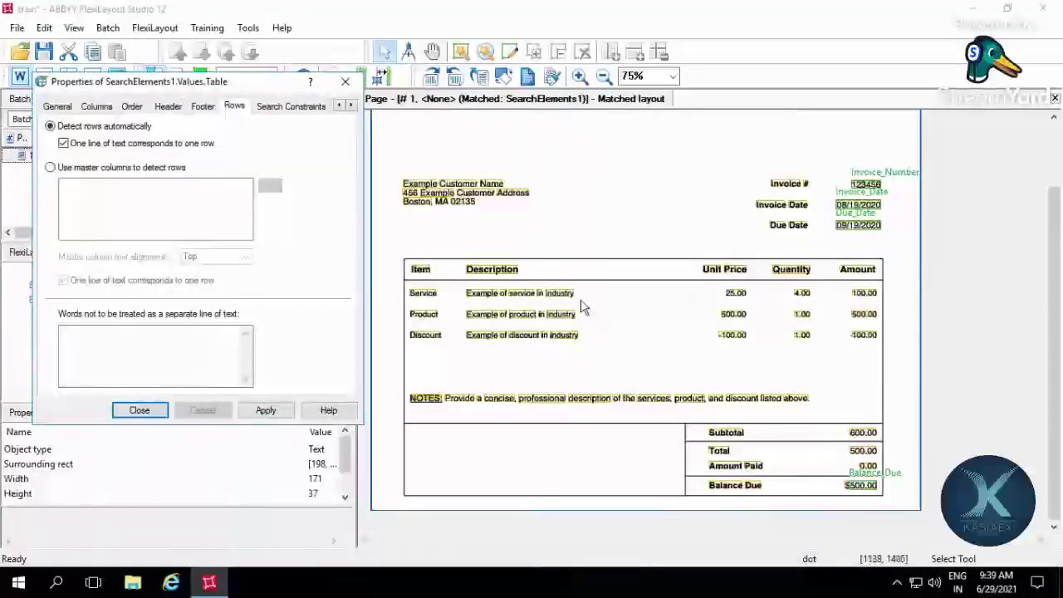
left_click(64, 143)
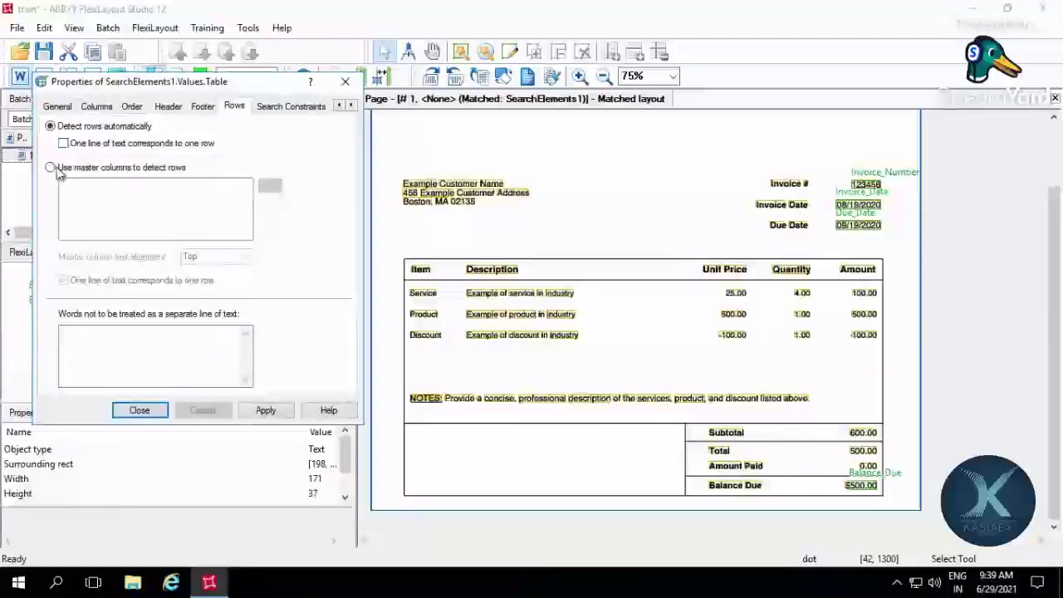
left_click(51, 167)
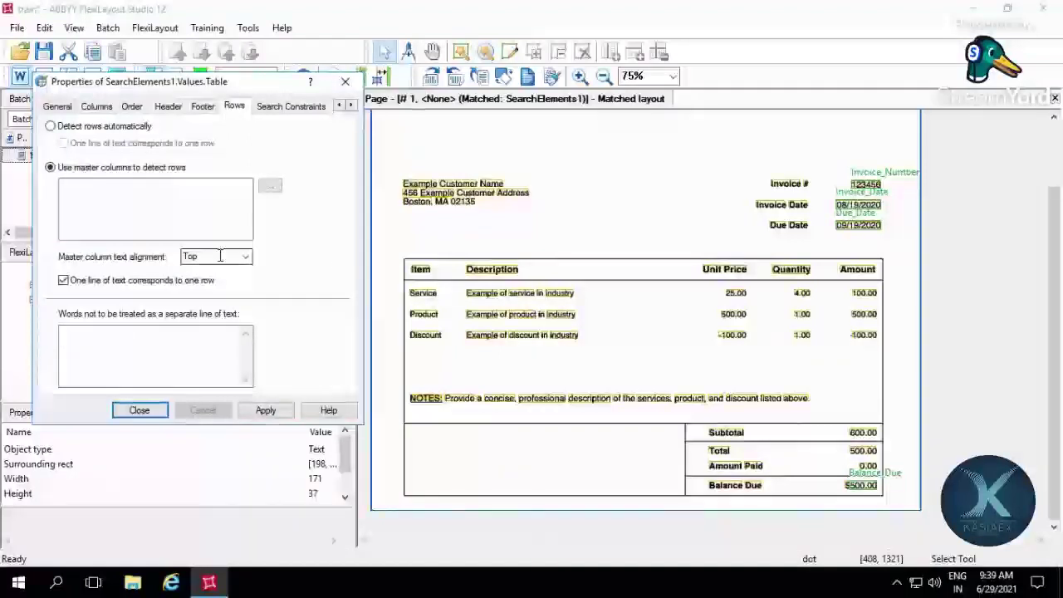
left_click(246, 258)
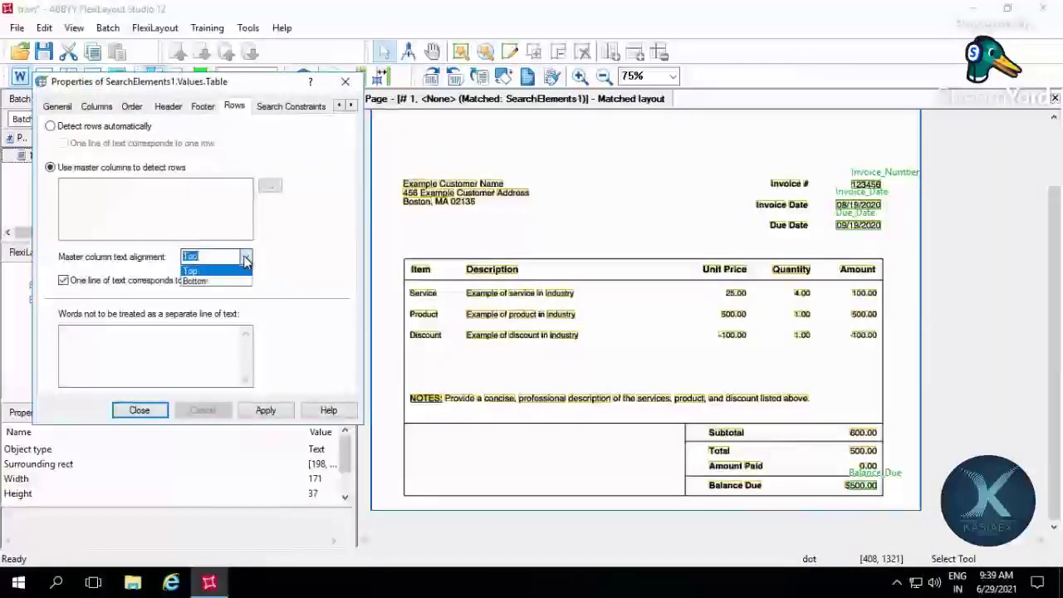
left_click(249, 262)
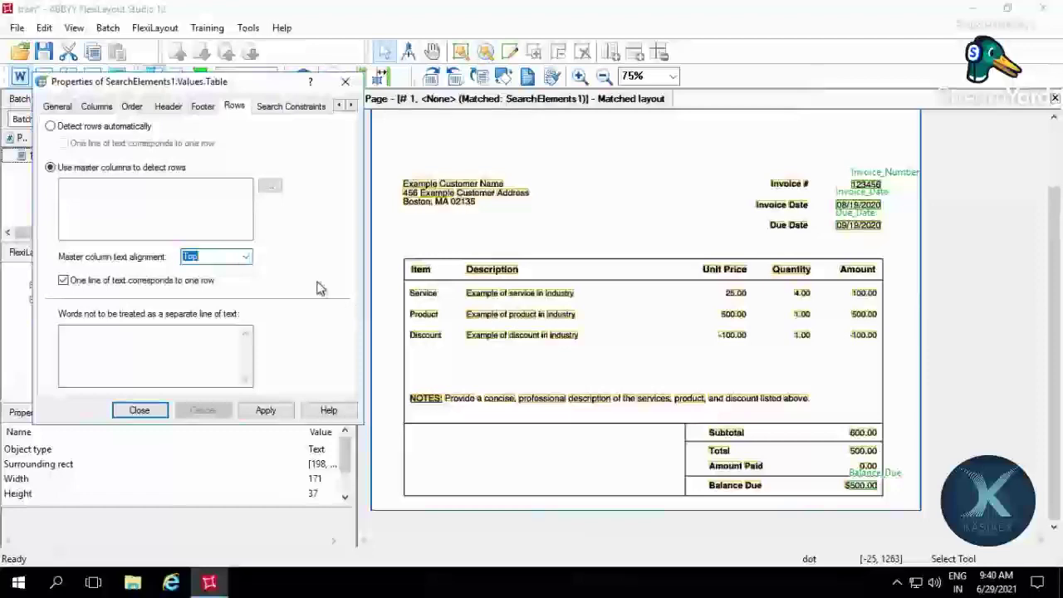
- Add a relation that searches for the table below the bottom boundary of the Static_Ref element Daue_Date, with offset 0
left_click(309, 102)
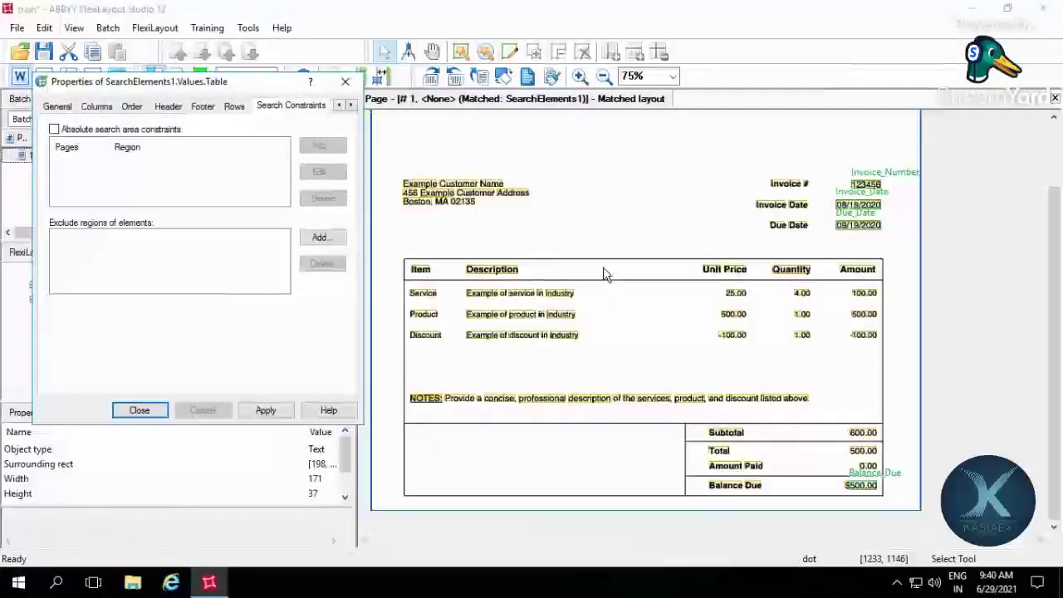
left_click(351, 105)
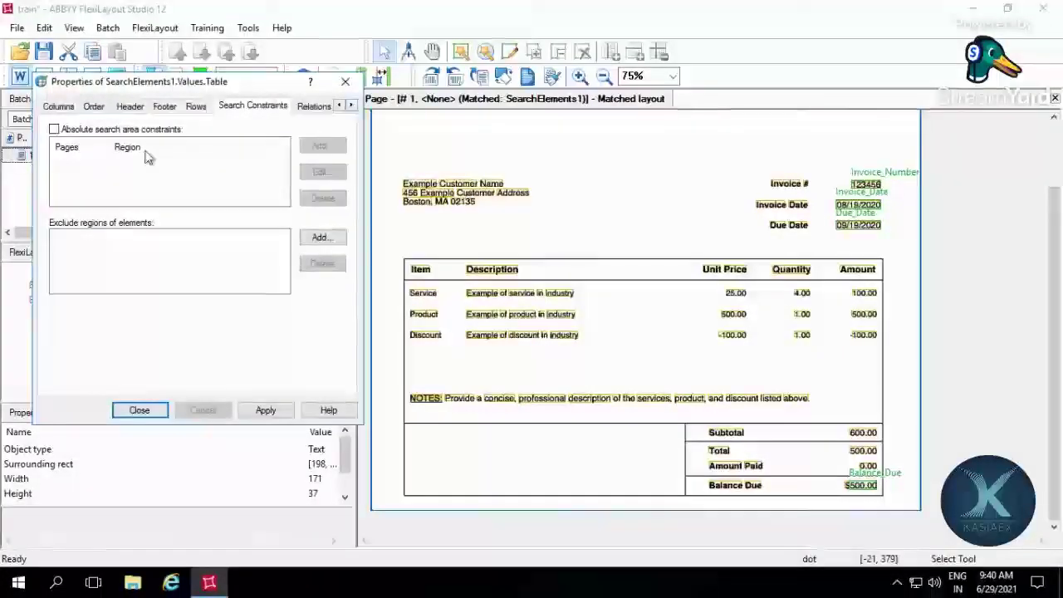
left_click(313, 106)
left_click(93, 281)
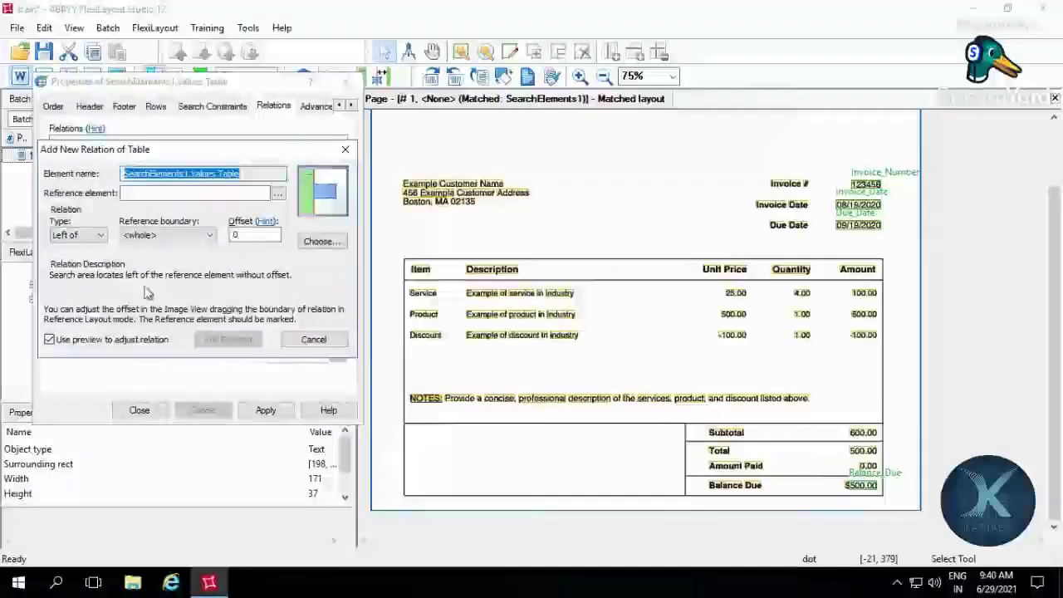
left_click(88, 236)
left_click(81, 282)
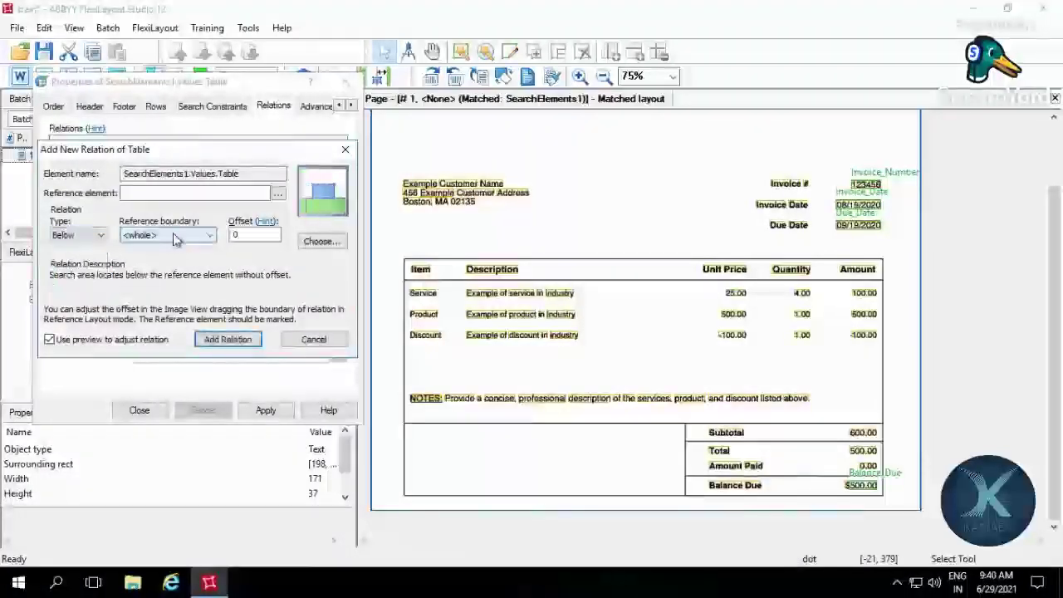
left_click(174, 238)
left_click(158, 270)
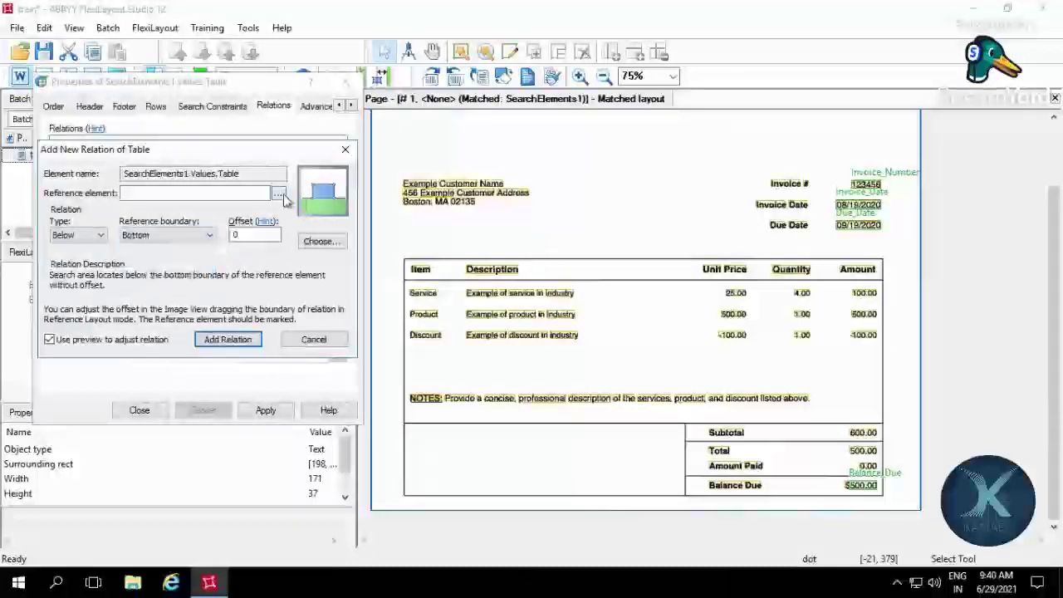
left_click(279, 193)
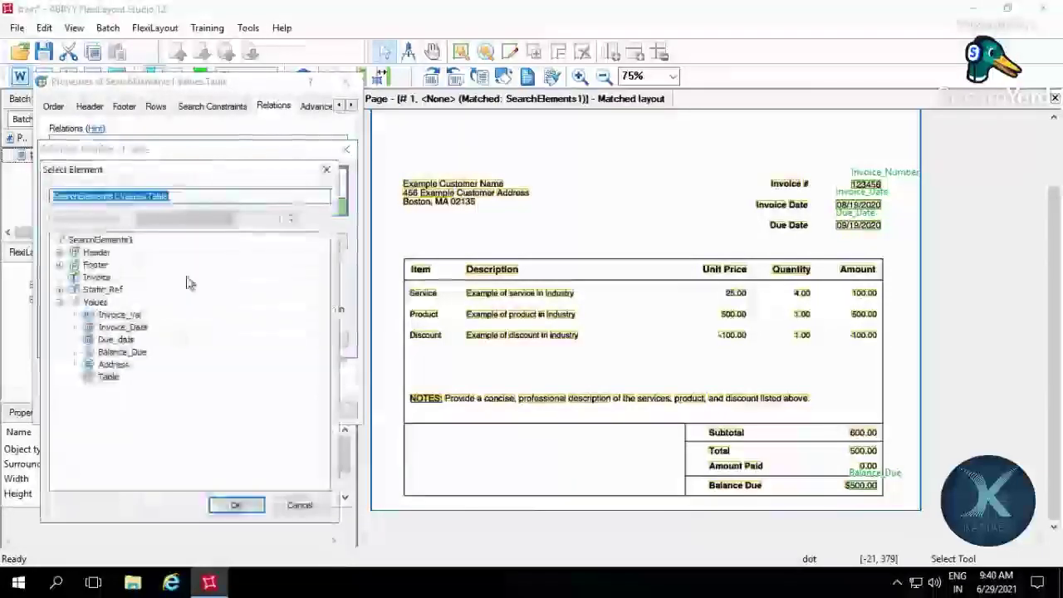
left_click(60, 290)
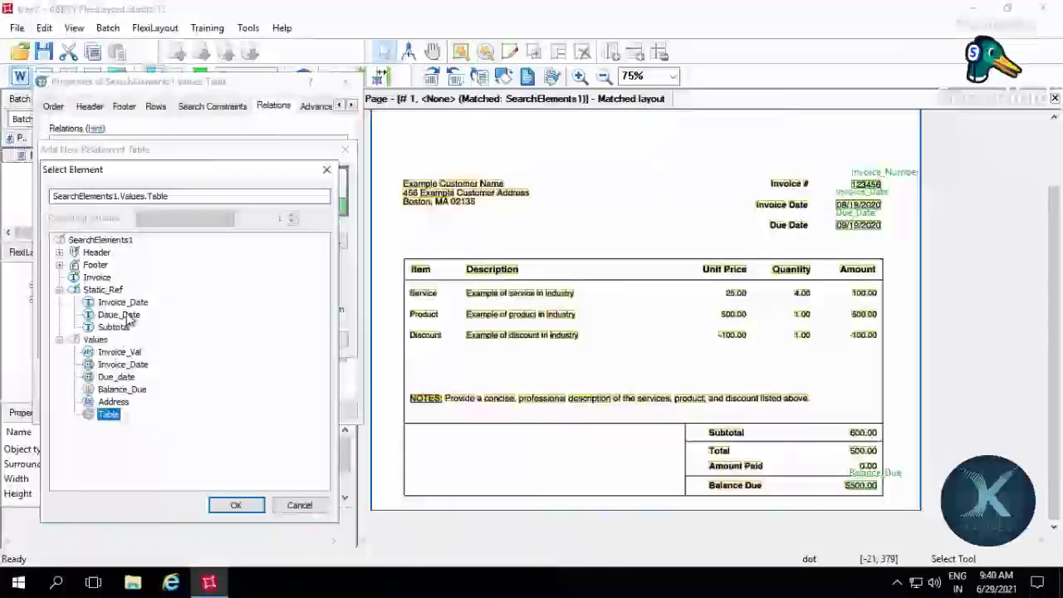
double_click(129, 320)
left_click(227, 339)
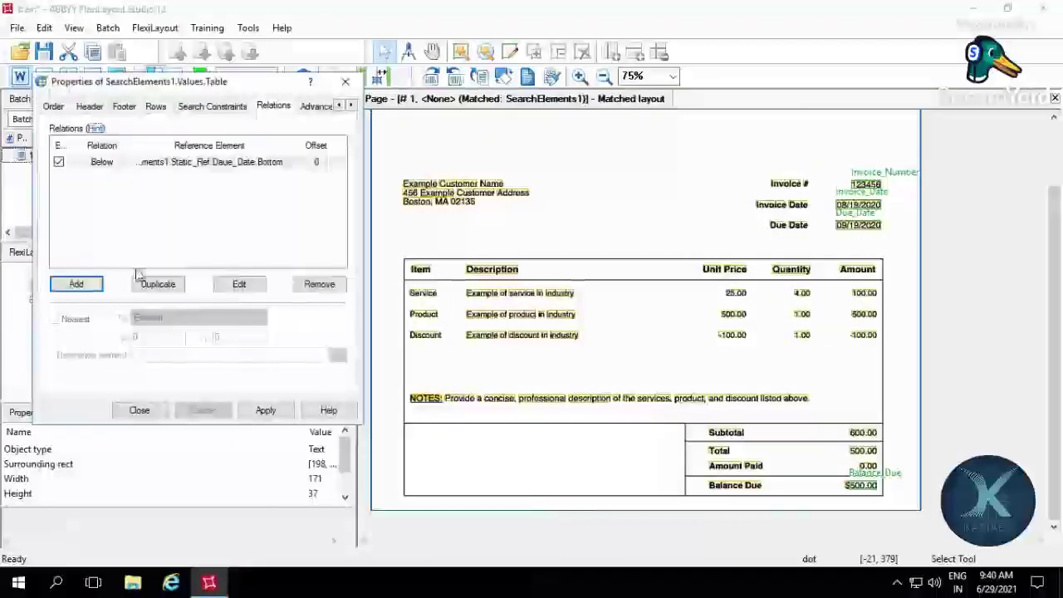
- Add a second relation that searches for the table below the bottom boundary of the Values element Due_date
left_click(77, 284)
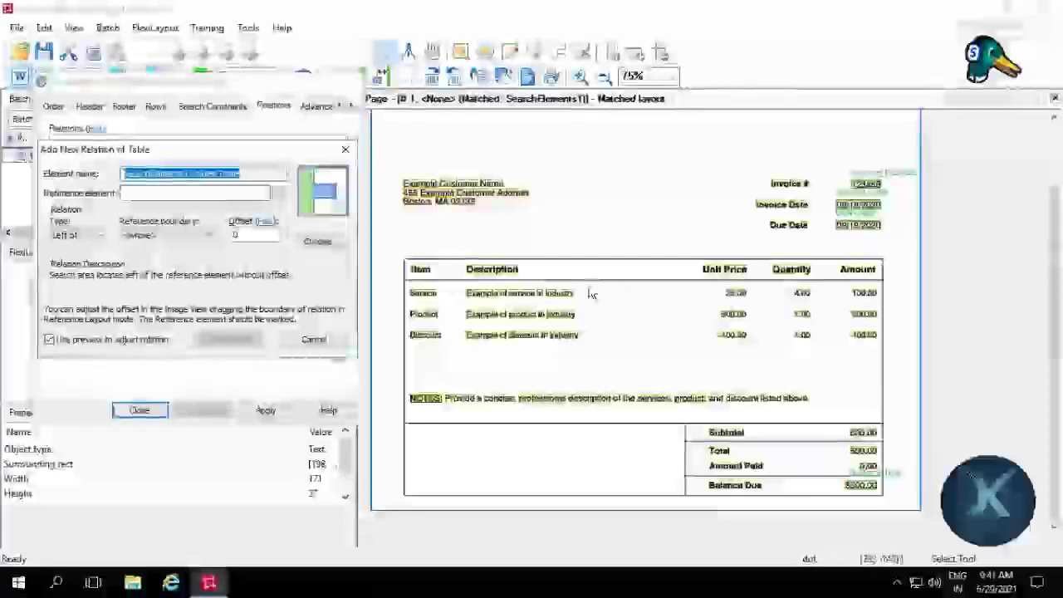
left_click(83, 238)
left_click(74, 279)
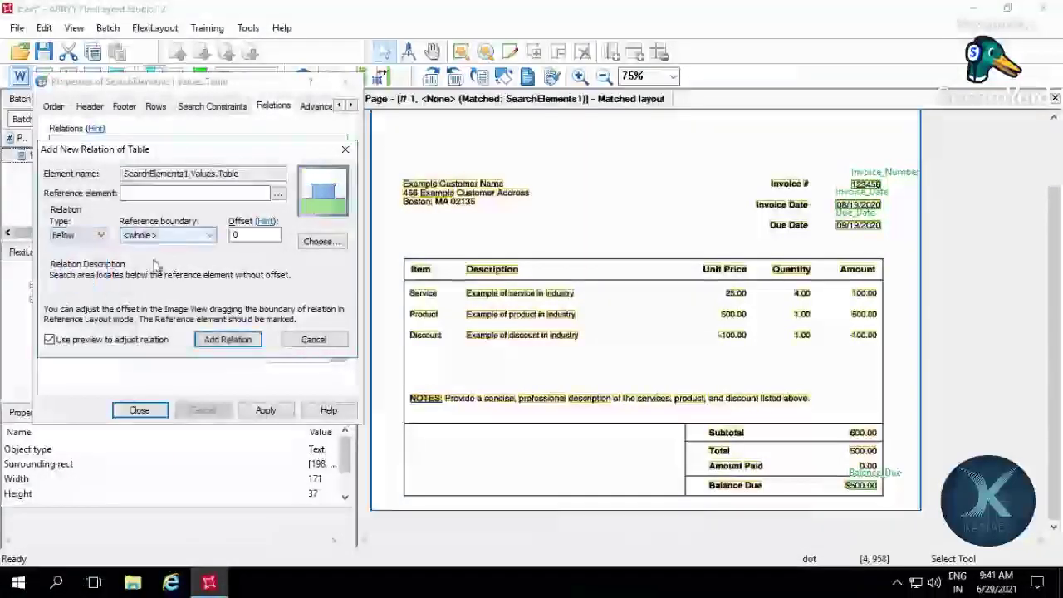
left_click(166, 235)
left_click(141, 258)
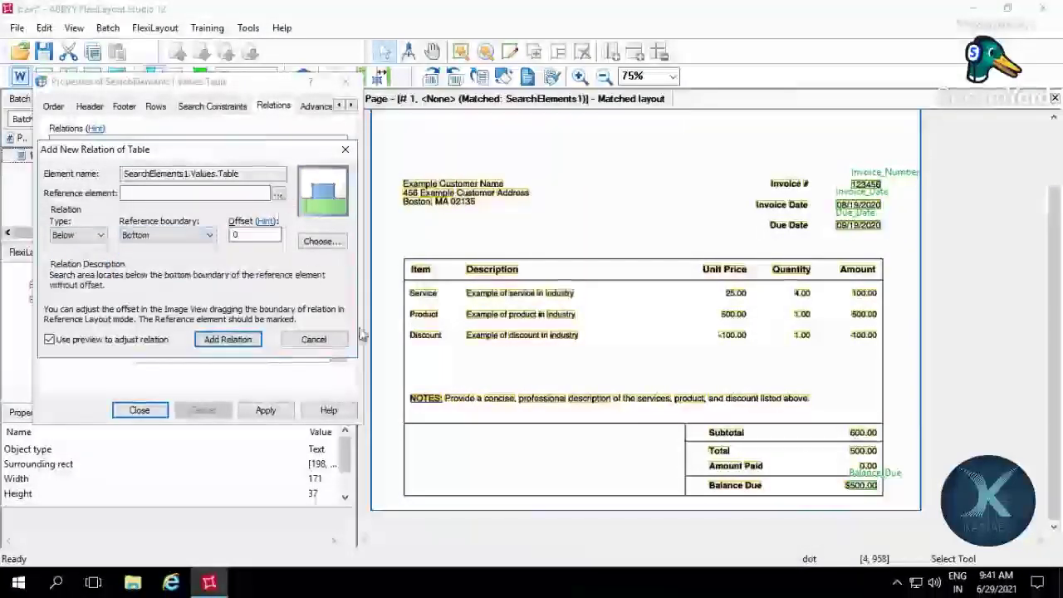
left_click(278, 193)
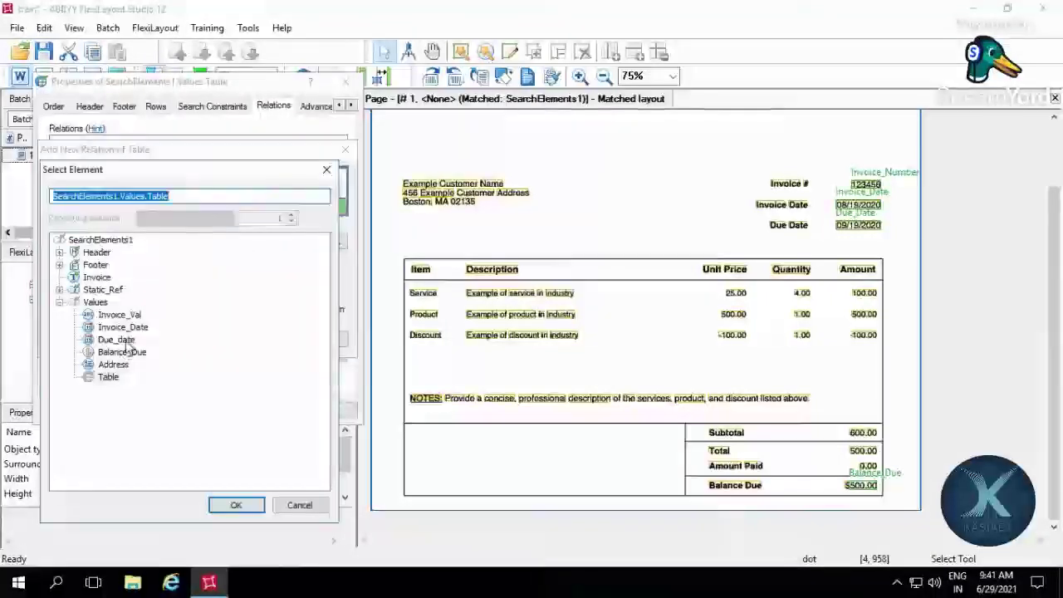
double_click(116, 340)
left_click(229, 340)
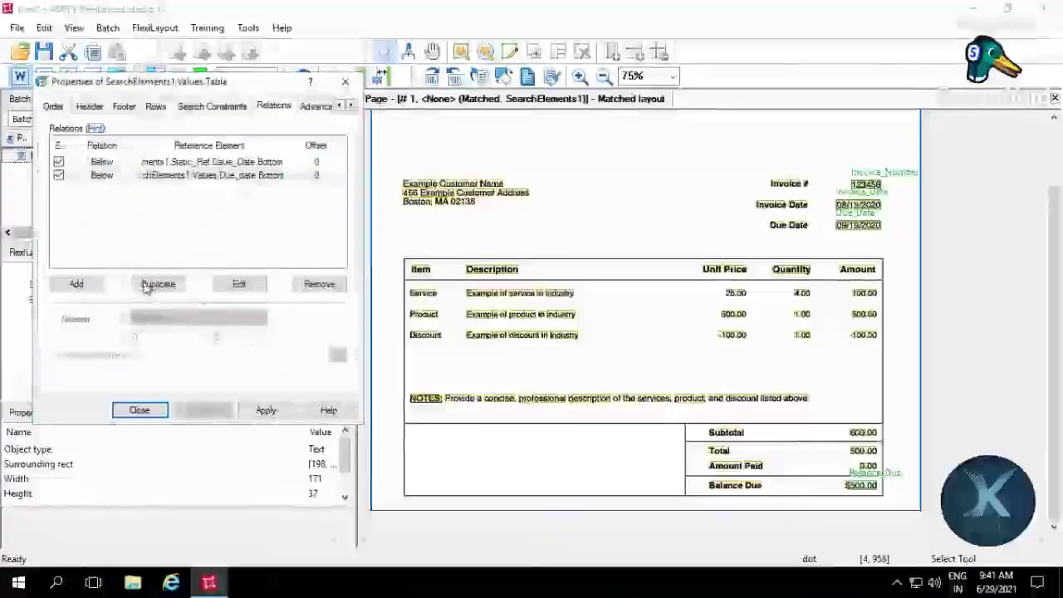
- Add a relation that searches for the table above the top boundary of the Static_Ref element Subtotal, with offset 0
left_click(93, 284)
left_click(100, 235)
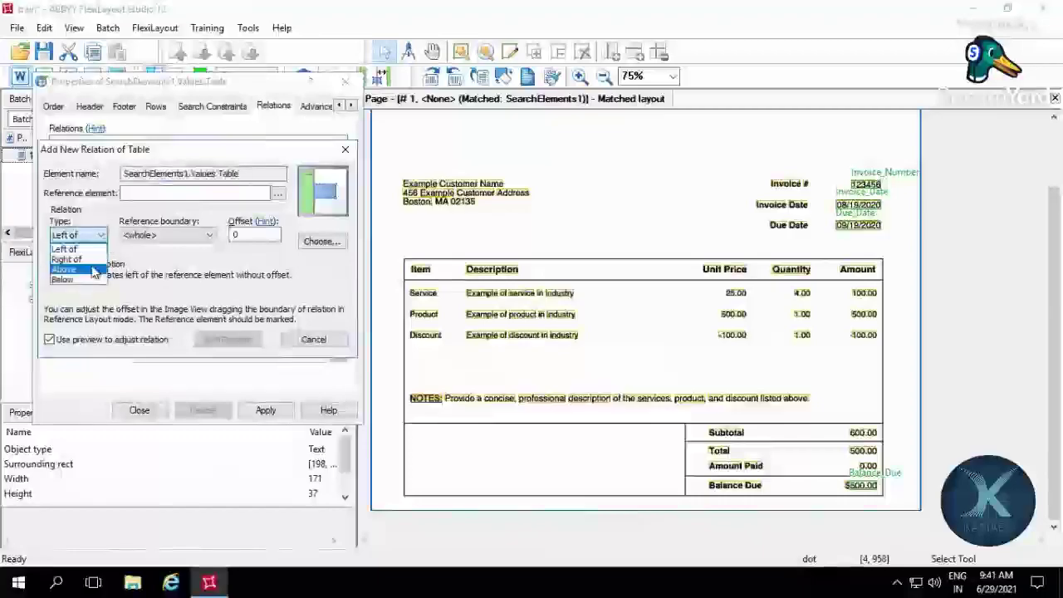
left_click(93, 270)
left_click(167, 235)
left_click(137, 257)
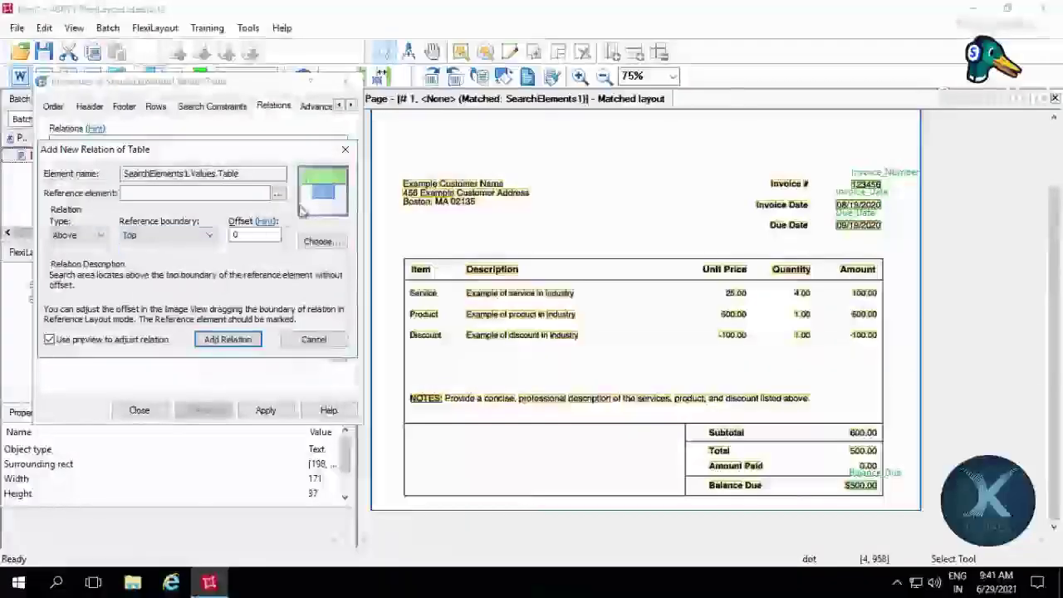
left_click(278, 193)
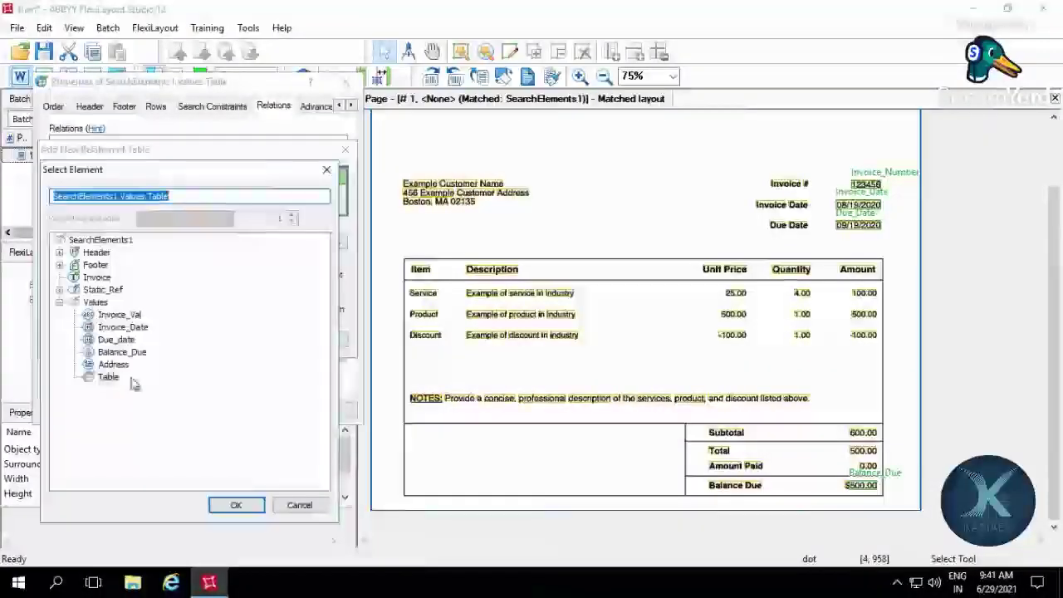
left_click(59, 289)
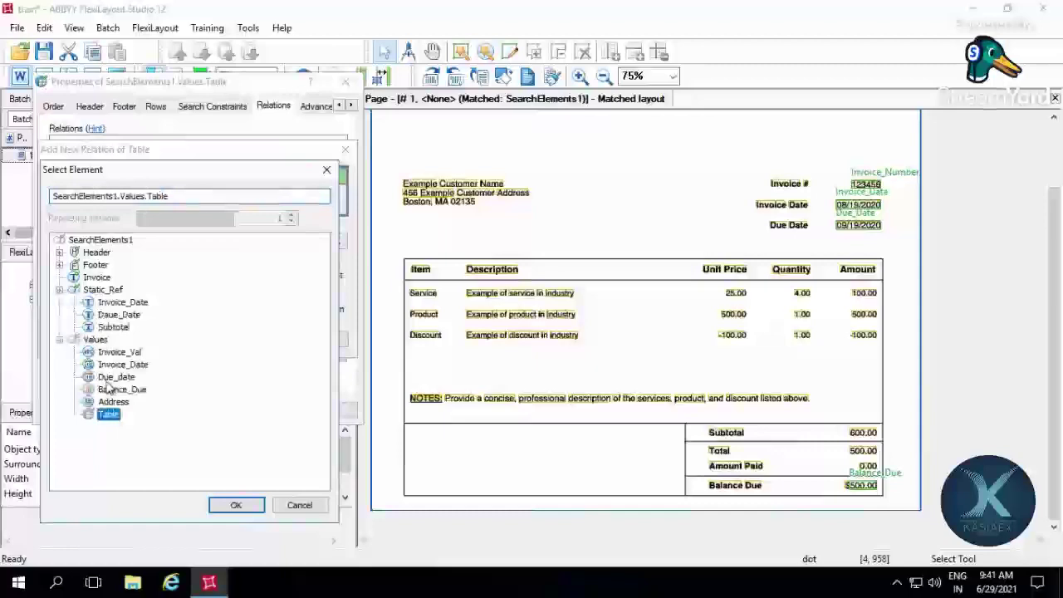
left_click(114, 327)
left_click(236, 505)
left_click(222, 339)
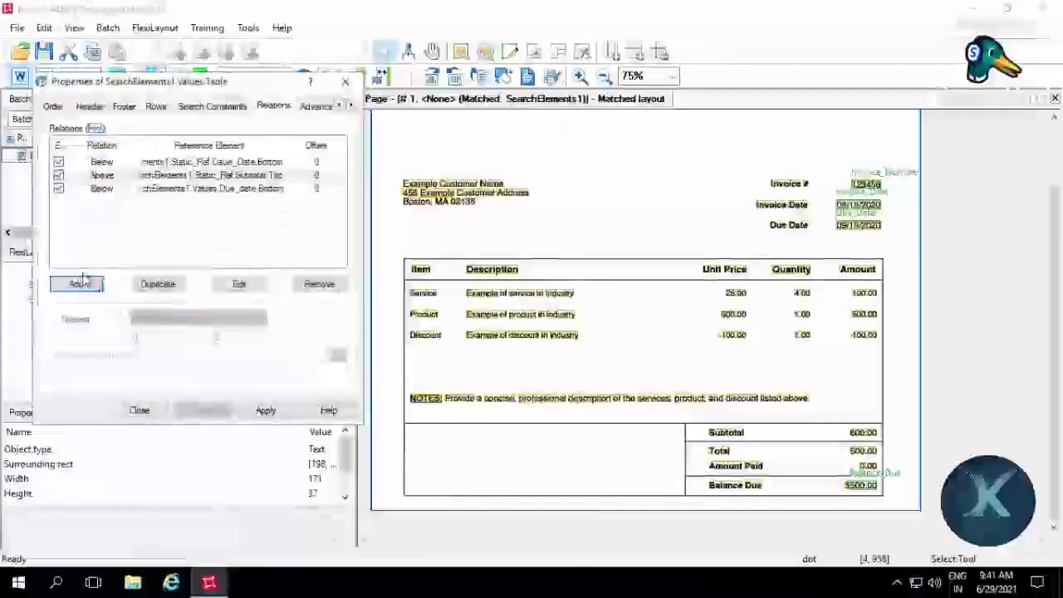
- Add a relation that searches for the table above the top boundary of the Values element Balance_Due with offset 300, and apply the table properties
left_click(80, 284)
left_click(78, 235)
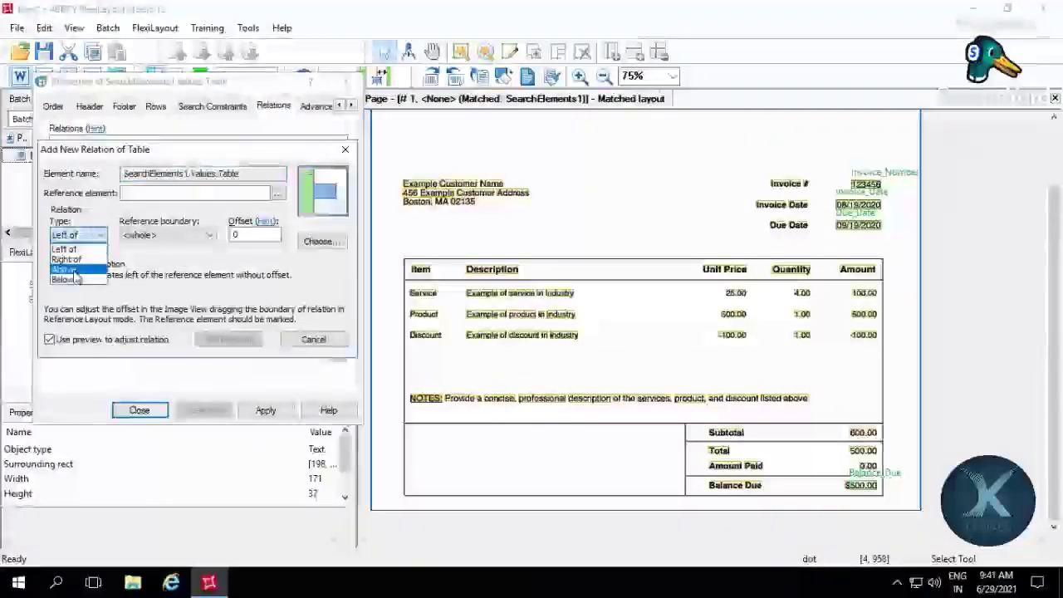
left_click(75, 271)
left_click(157, 236)
left_click(137, 259)
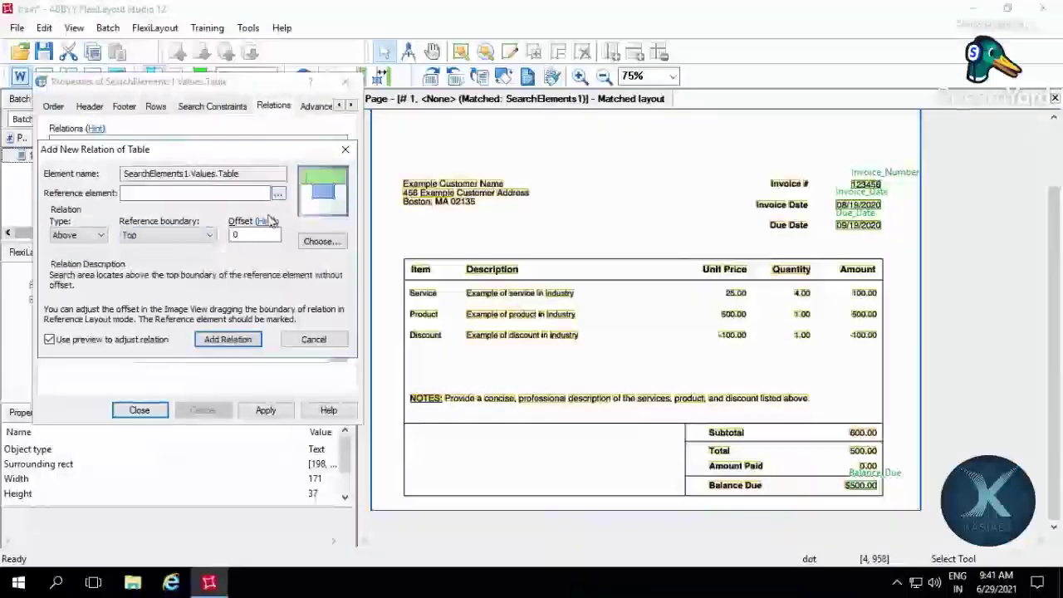
left_click(278, 193)
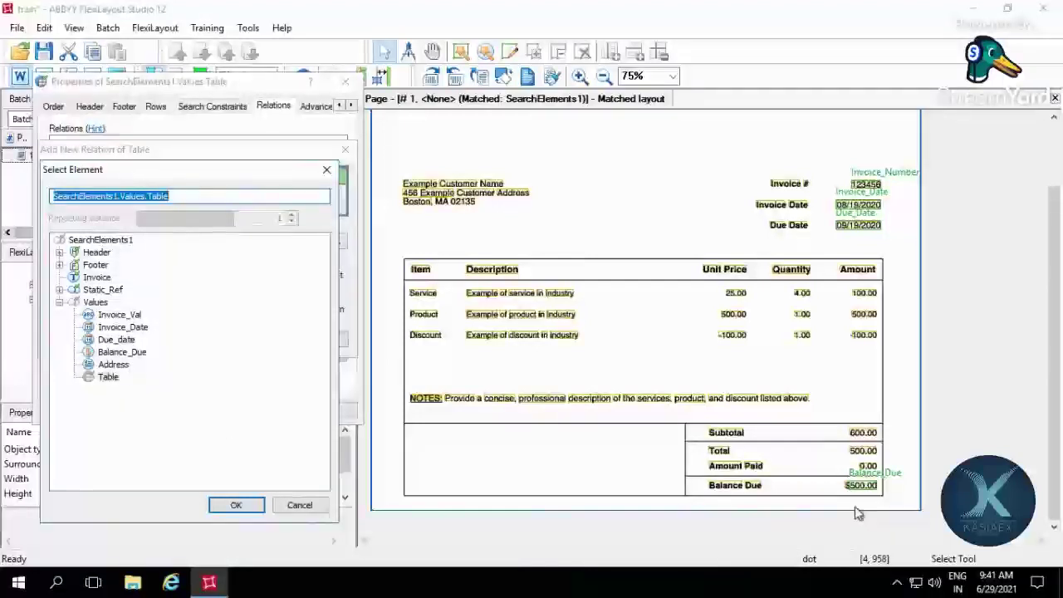
left_click(122, 352)
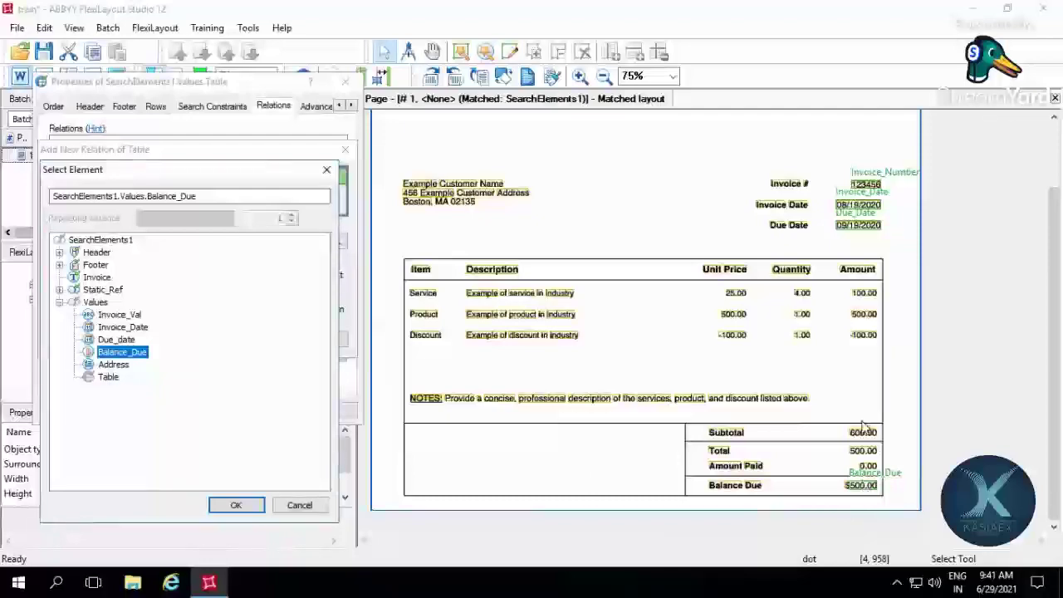
left_click(245, 513)
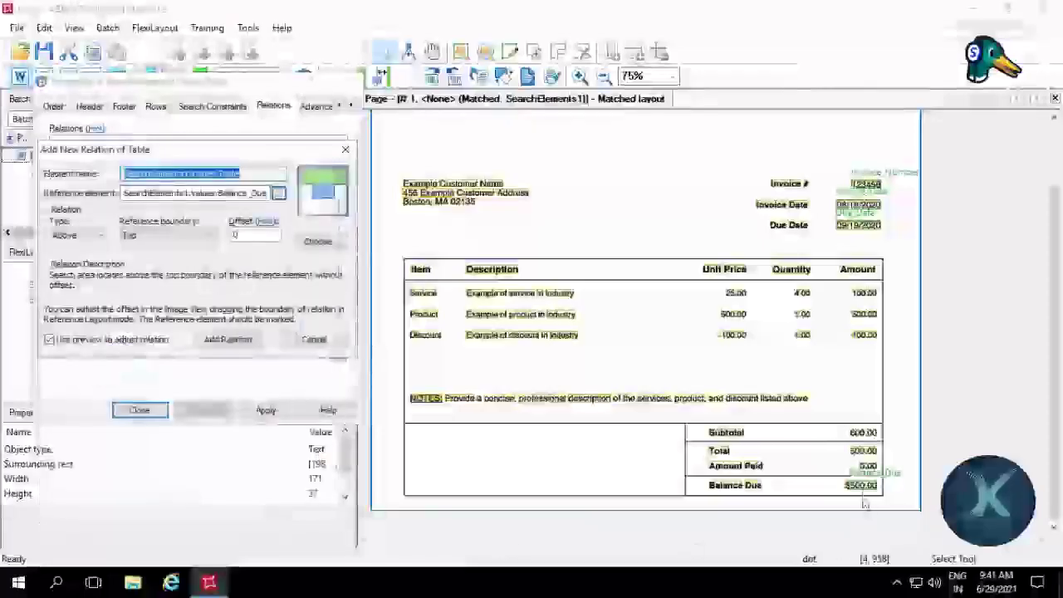
left_click(870, 485)
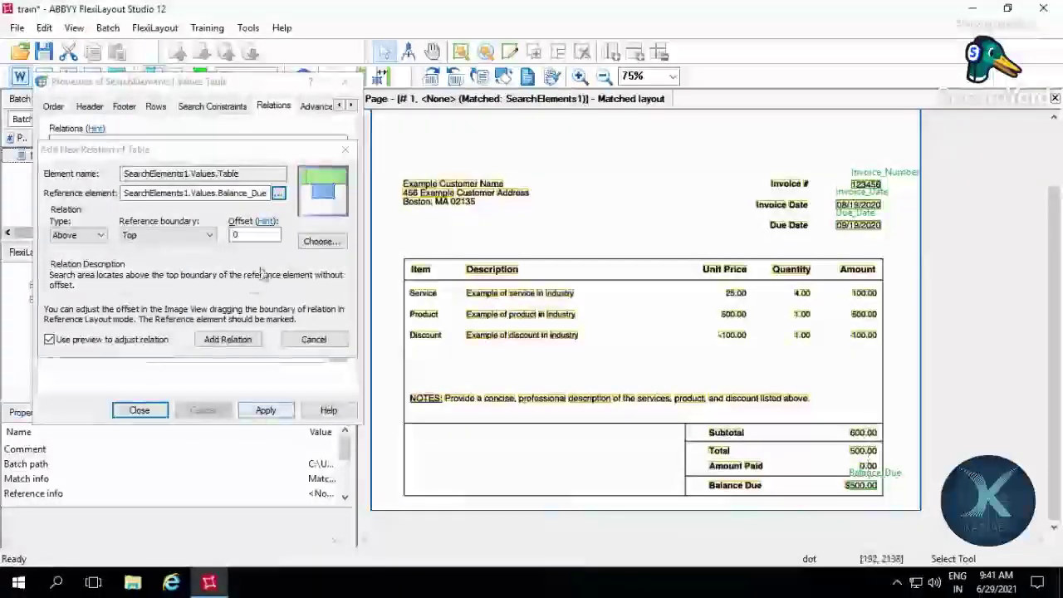
double_click(254, 234)
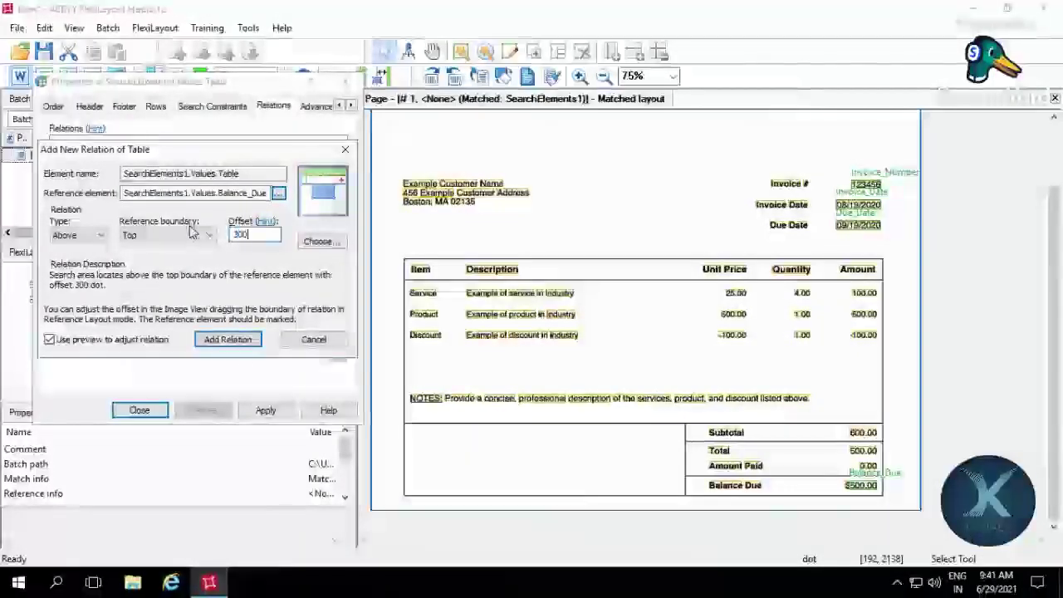
left_click(228, 339)
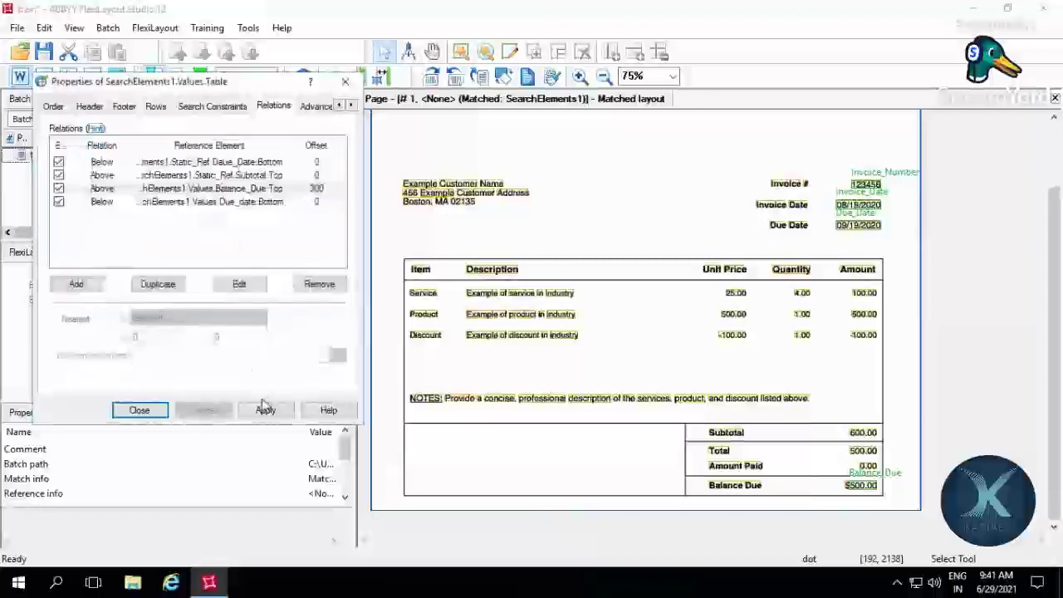
left_click(266, 409)
left_click(140, 411)
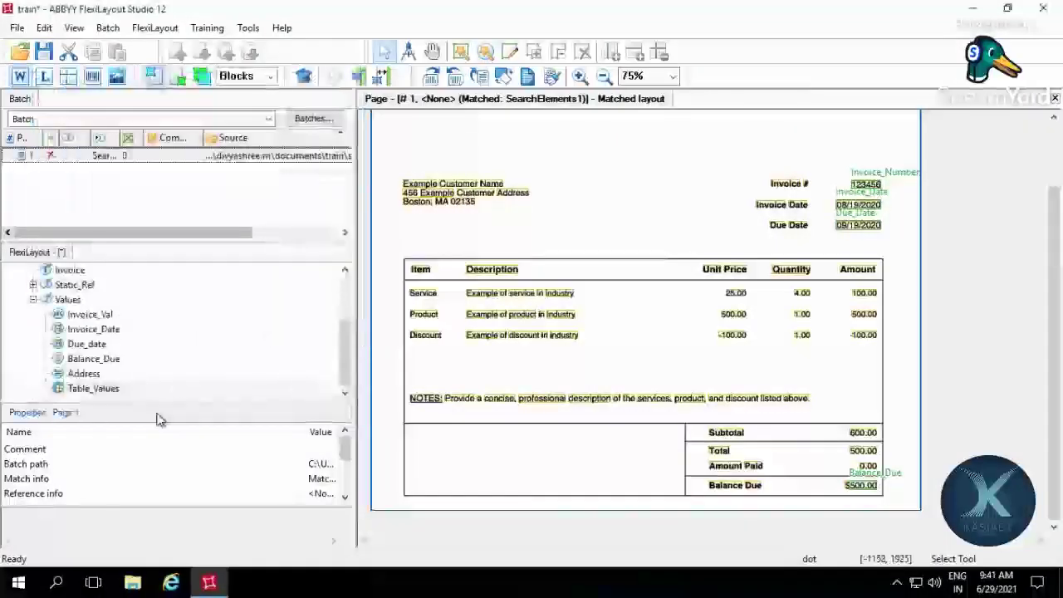
- Match the FlexiLayout on the batch page and check the line-item table area of the invoice
left_click(199, 158)
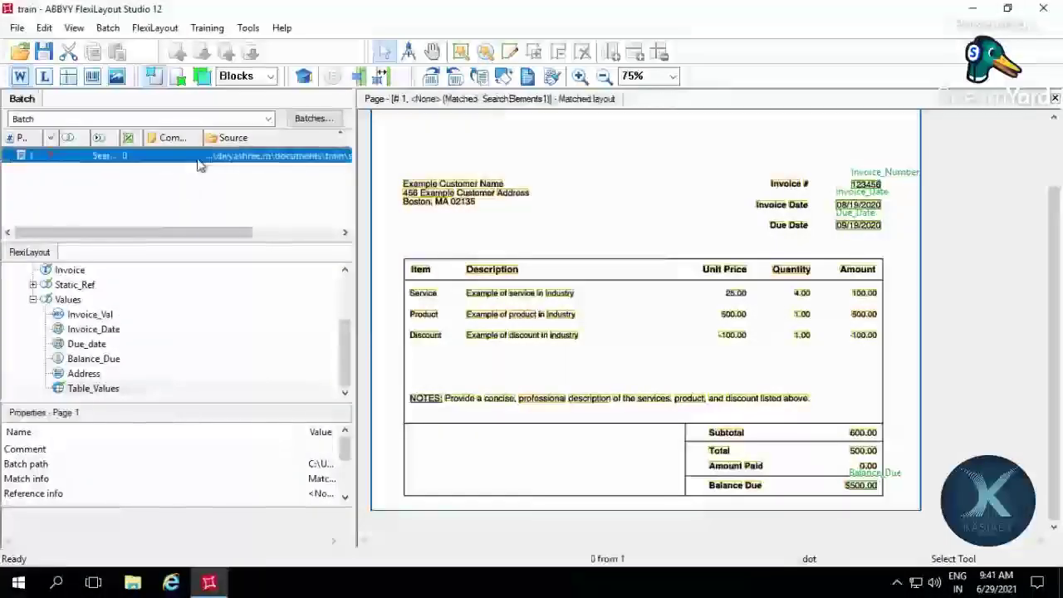
key("ctrl+m")
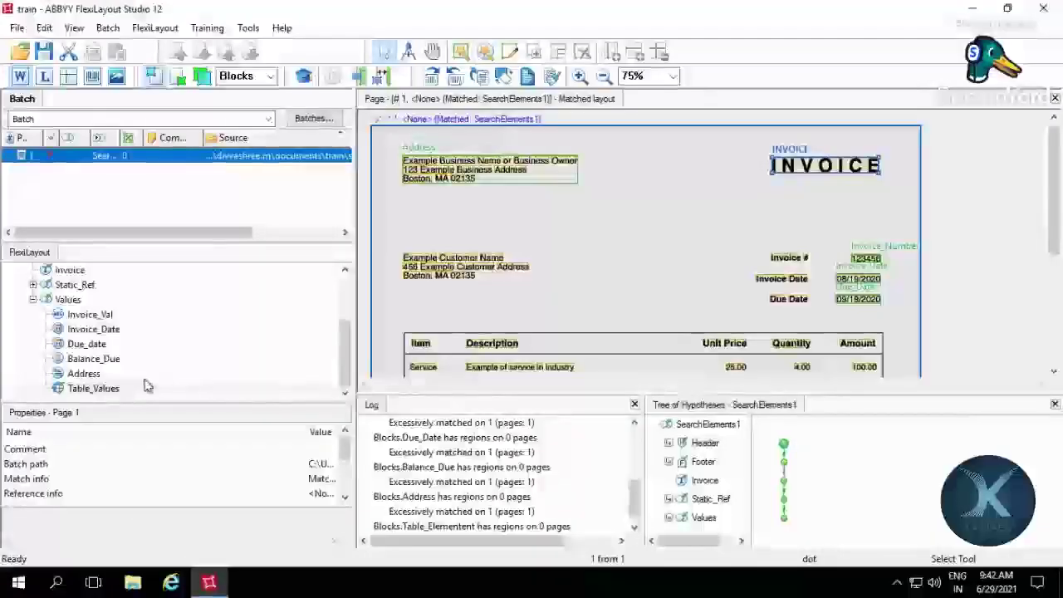
left_click(117, 388)
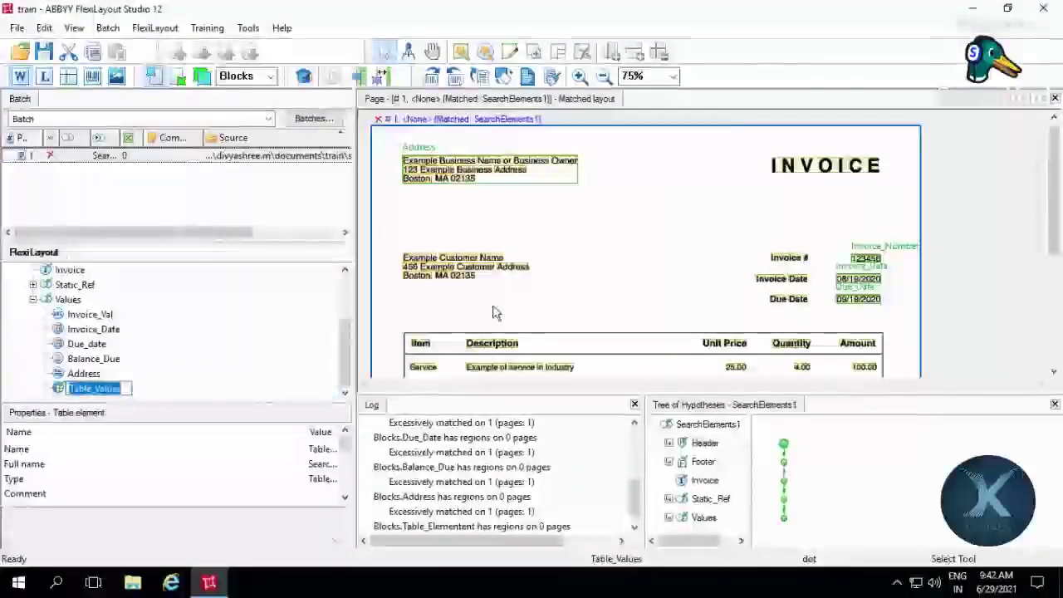
left_click(600, 280)
scroll(640, 335, "down", 3)
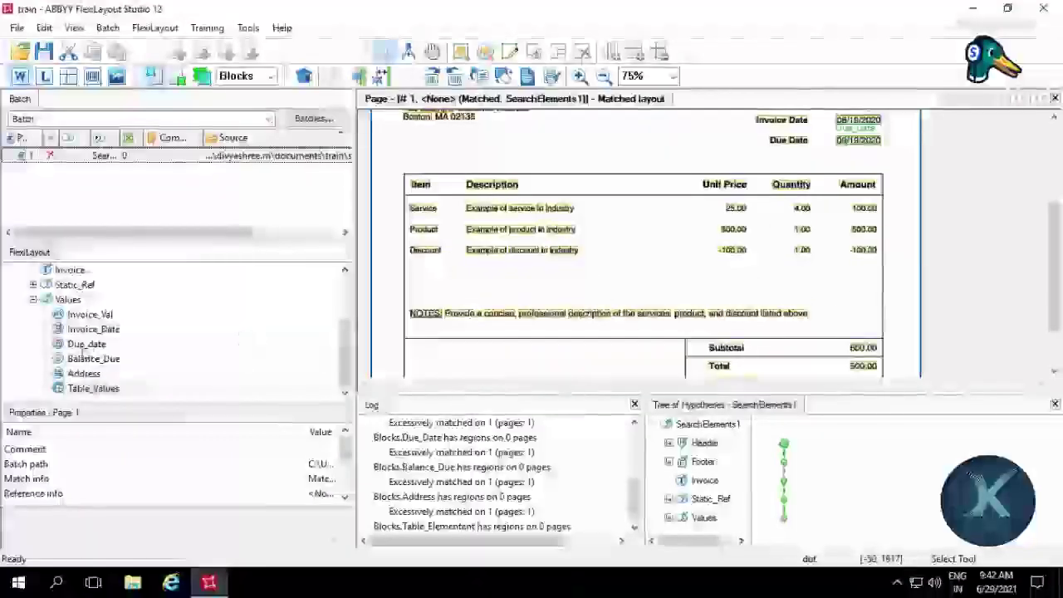
- Examine the Table_Values hypothesis under Values in the Tree of Hypotheses, comparing its regions with the invoice's line-item table and footer
left_click(83, 374)
left_click(88, 389)
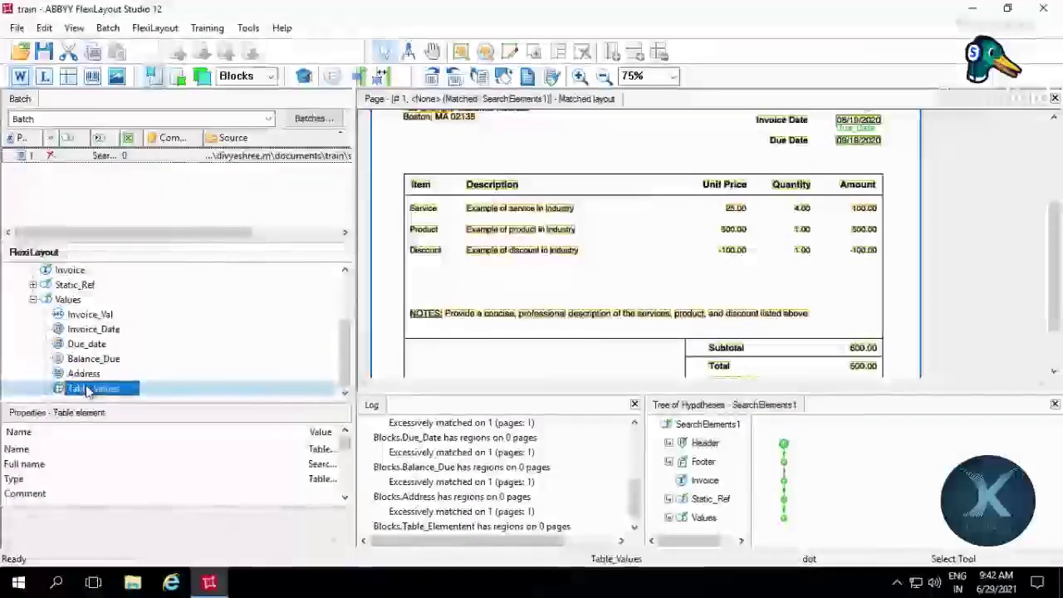
left_click(181, 346)
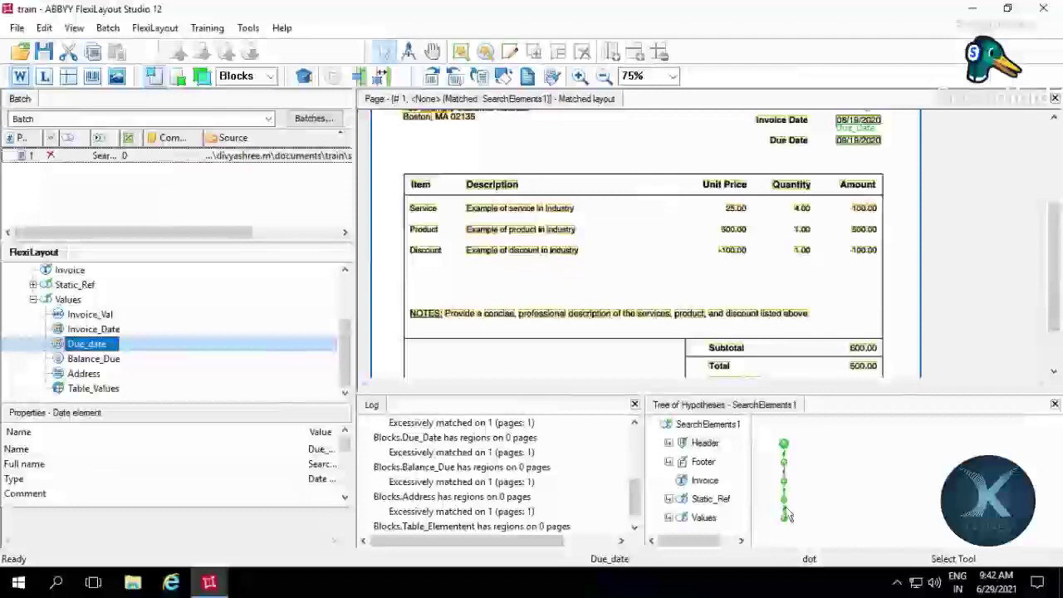
left_click(669, 519)
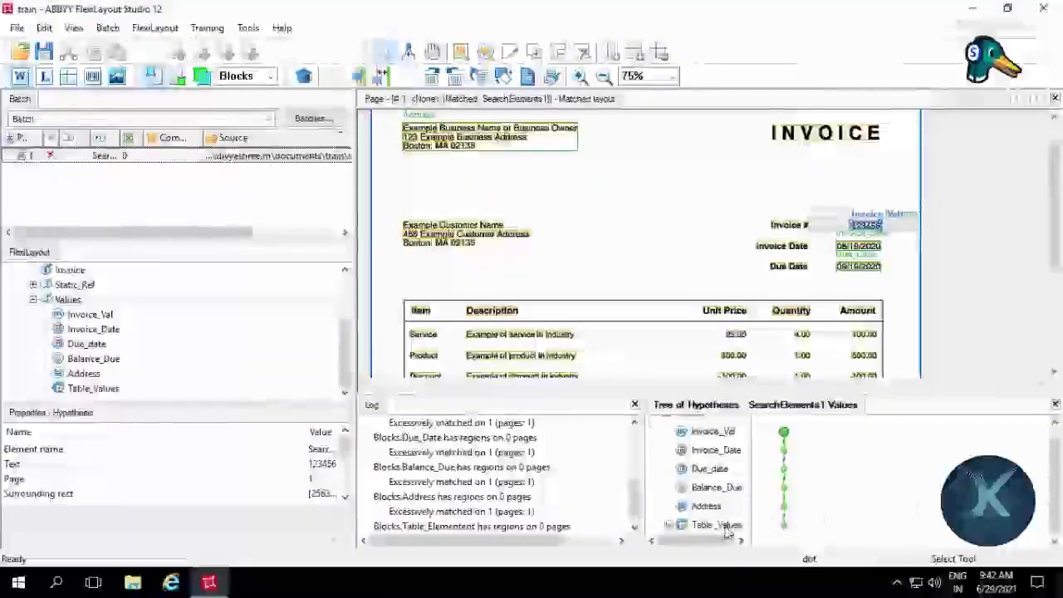
left_click(716, 525)
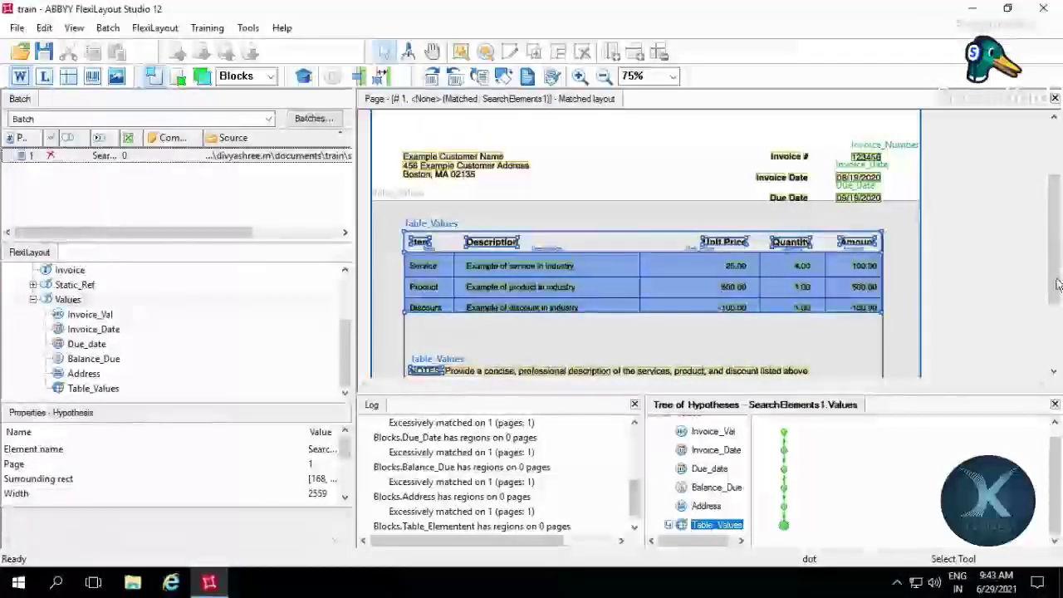
left_click_drag(1057, 284, 1059, 321)
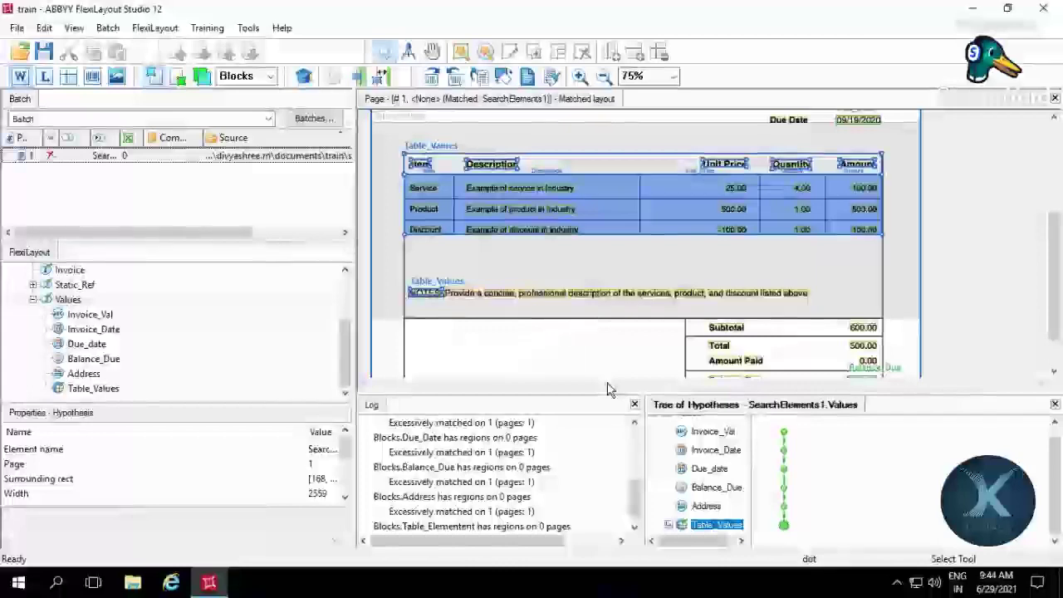
- Add a Static Text element named Item to the Static_Ref group, with 1 surviving hypothesis
left_click(33, 285)
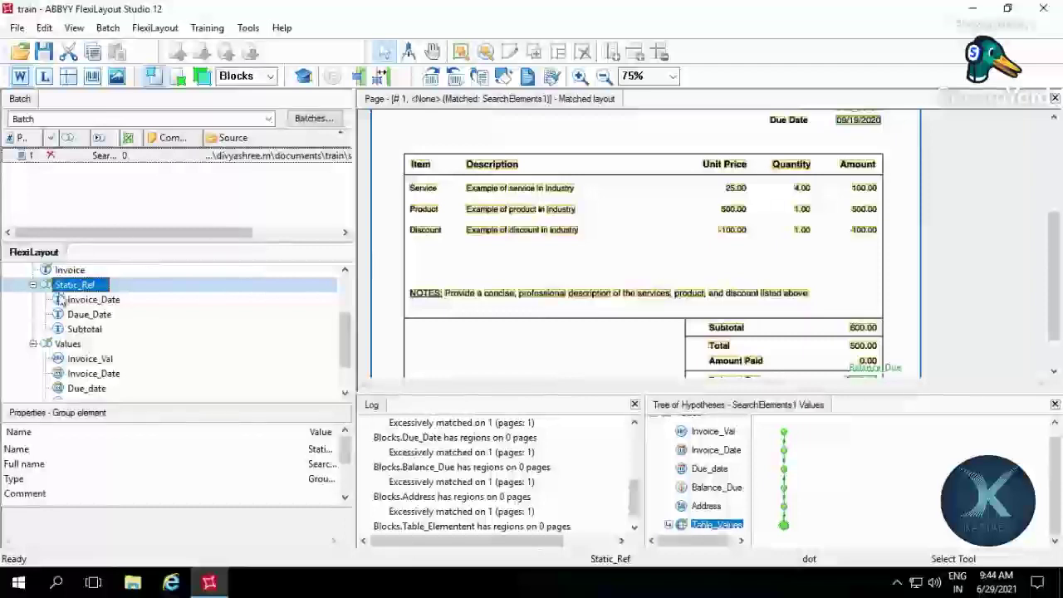
right_click(83, 287)
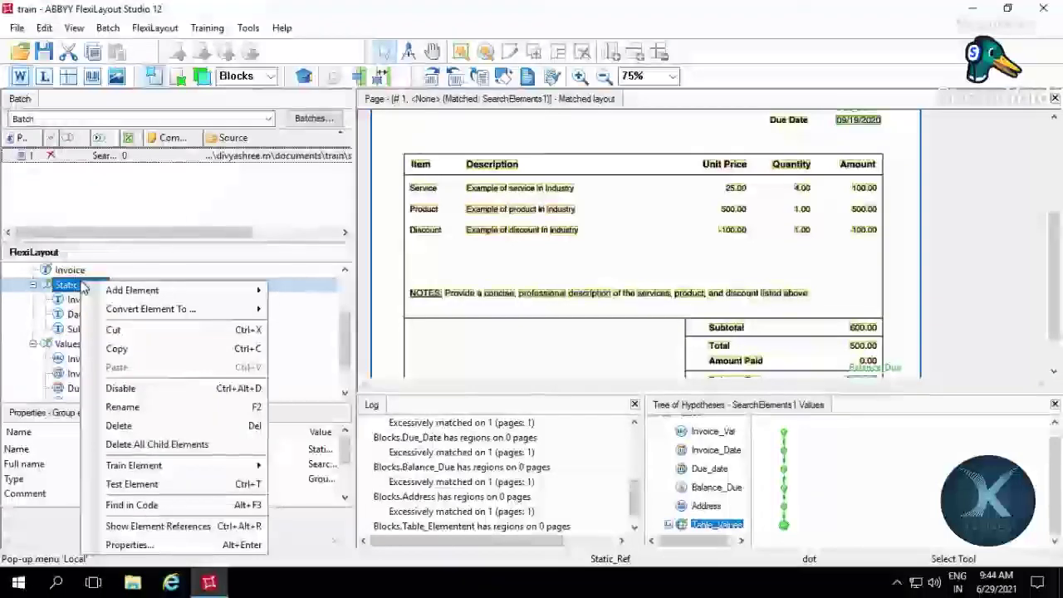
mouse_move(199, 296)
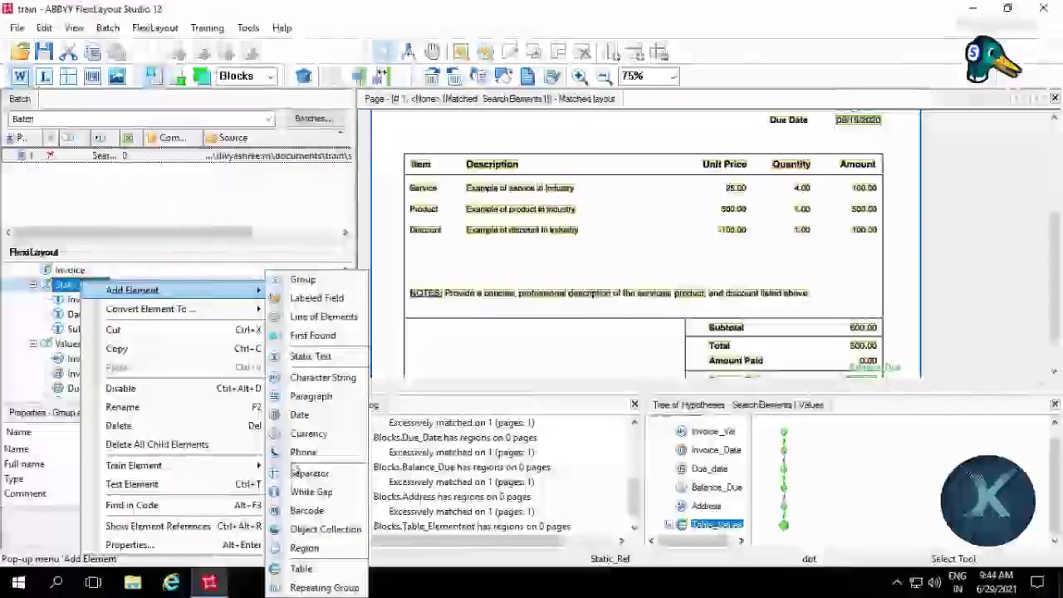
left_click(307, 357)
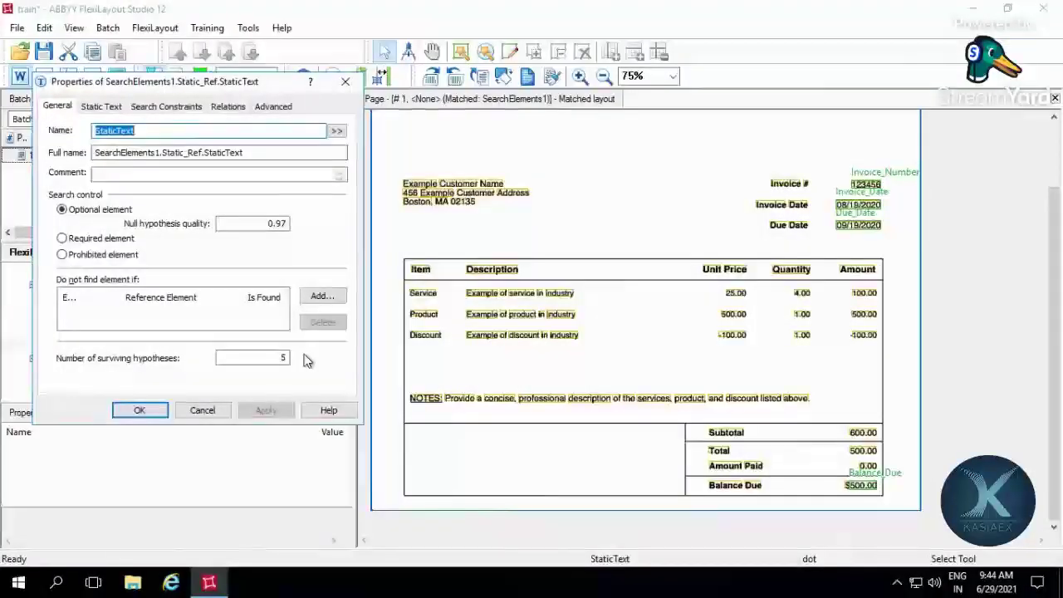
type("Item")
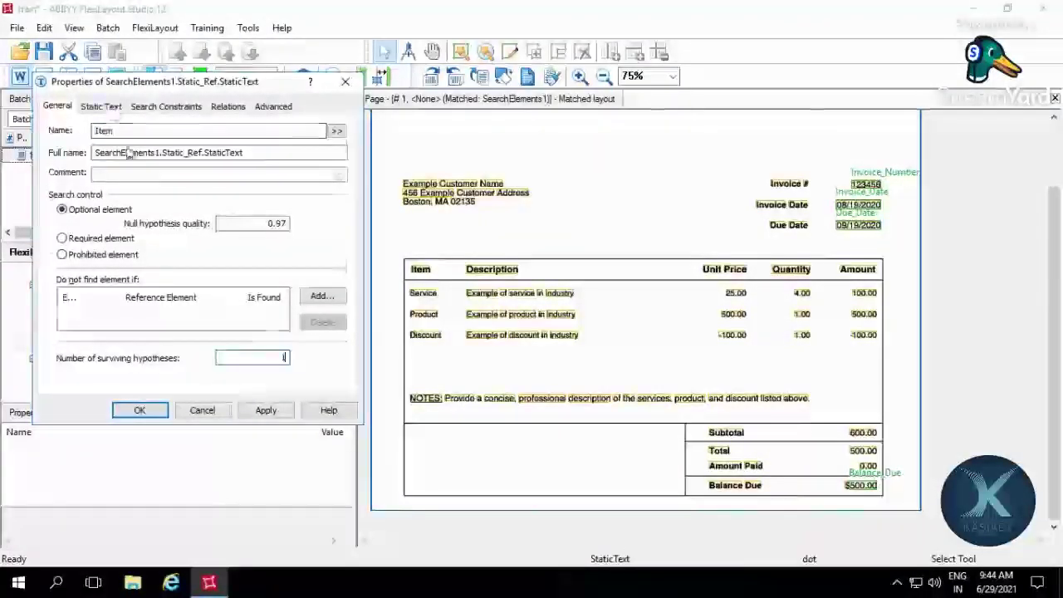
- Set the new static text element's search text to "Item" and restrict it to whole words only
left_click(100, 106)
left_click_drag(70, 146, 178, 155)
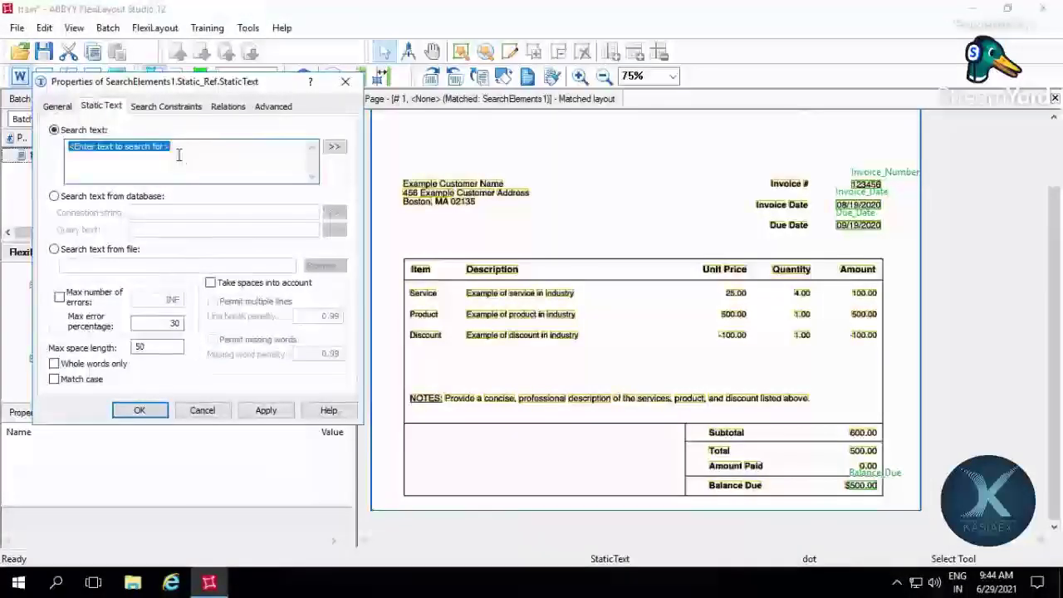
key("BackSpace")
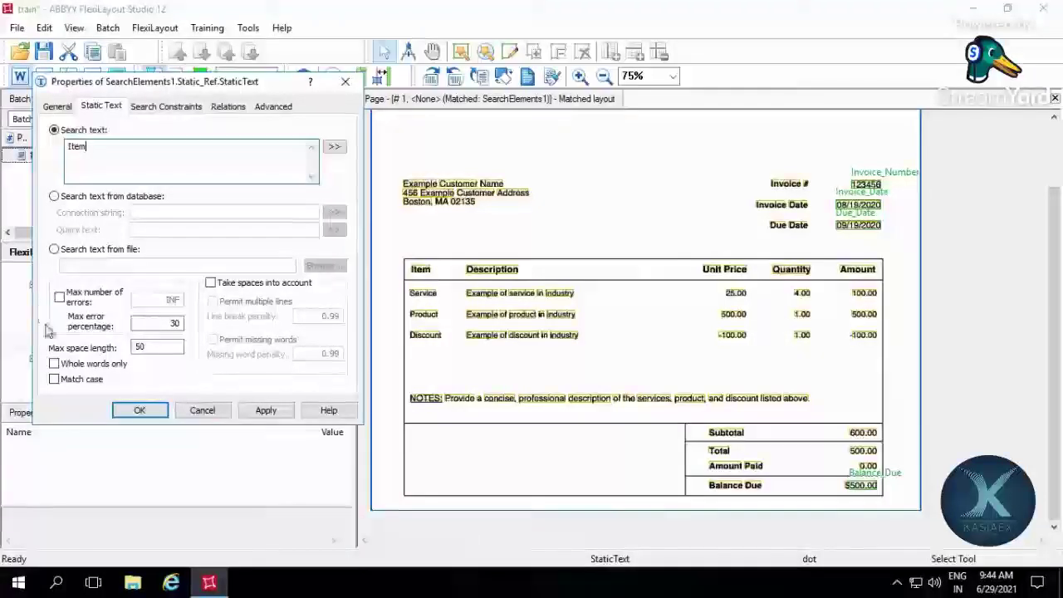
- Add a Left of relation to the Item static text, referencing the left boundary of Invoice_Date in Static_Ref
left_click(228, 106)
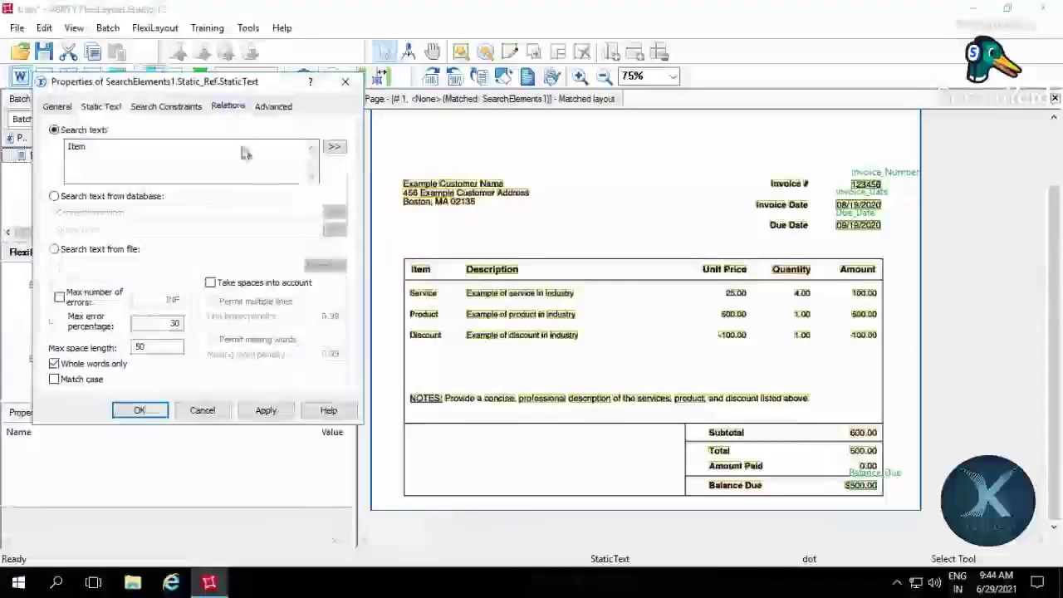
left_click(75, 284)
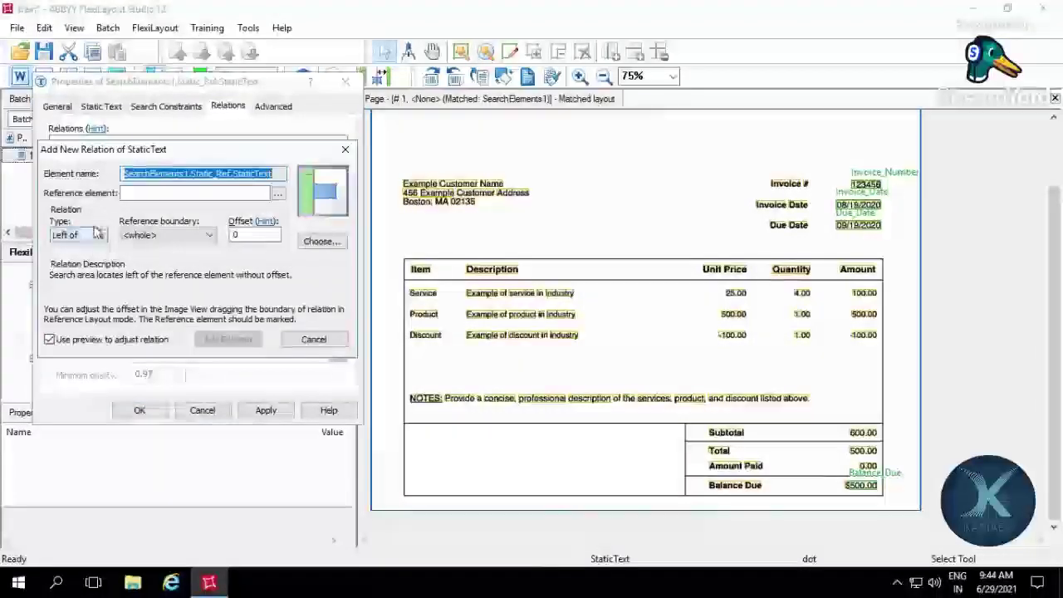
left_click(167, 235)
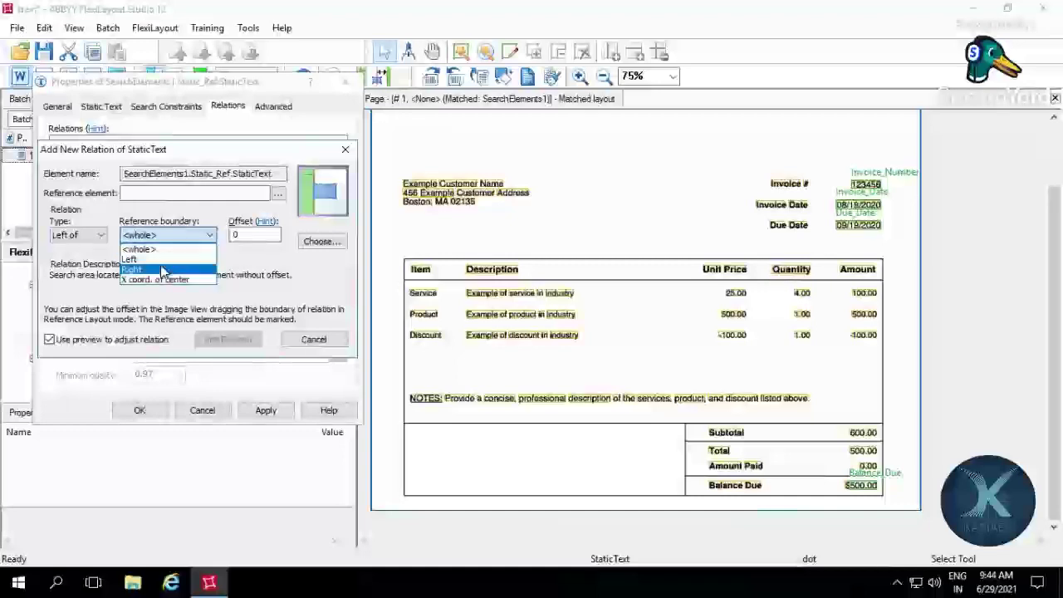
left_click(159, 259)
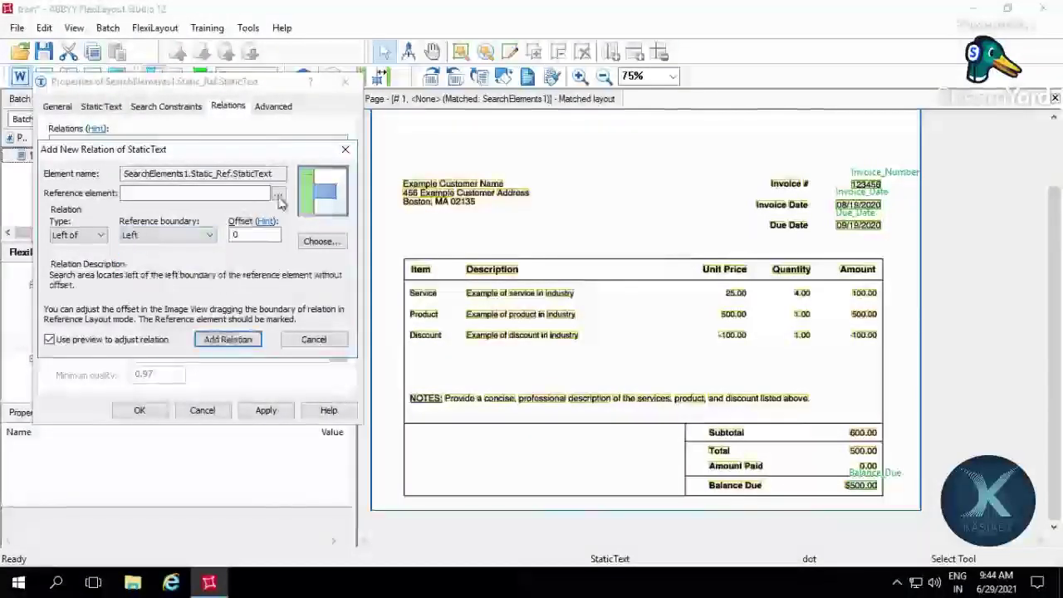
left_click(118, 303)
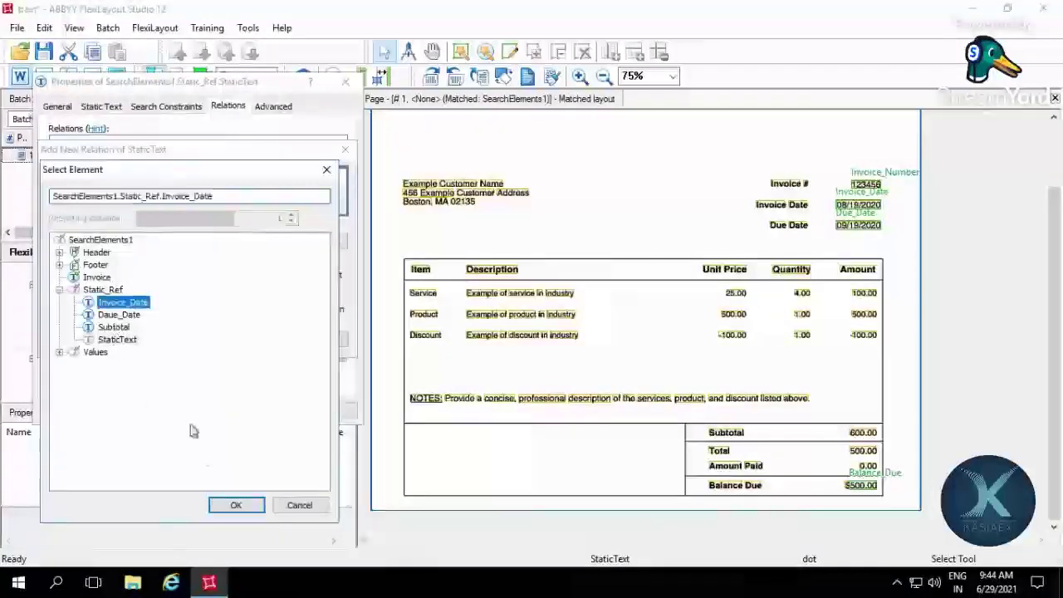
left_click(232, 506)
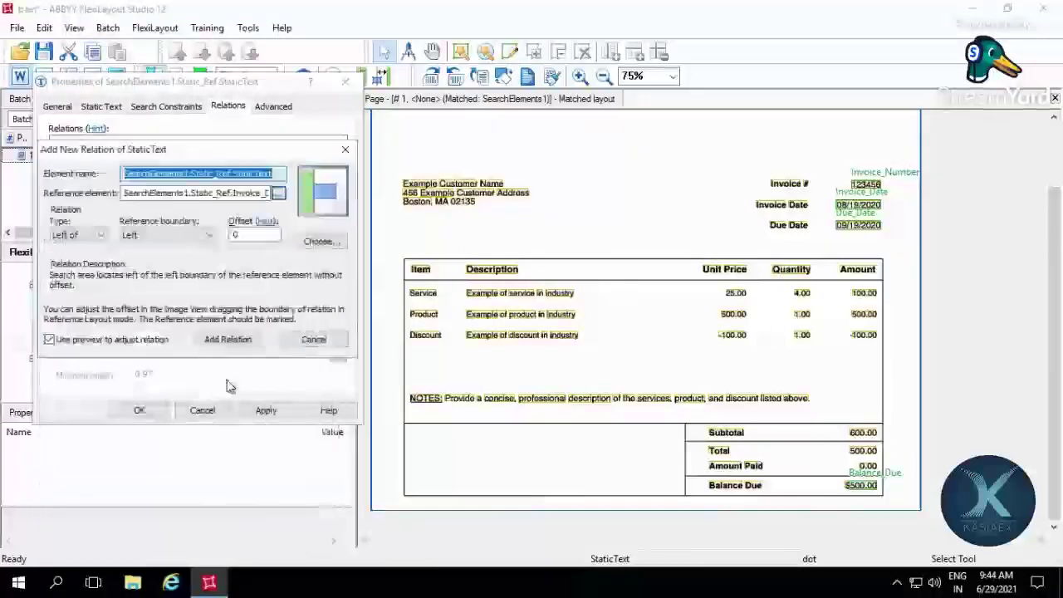
left_click(247, 340)
- Add a Below relation to the Item static text, referencing the bottom boundary of Daue_Date in Static_Ref
left_click(74, 282)
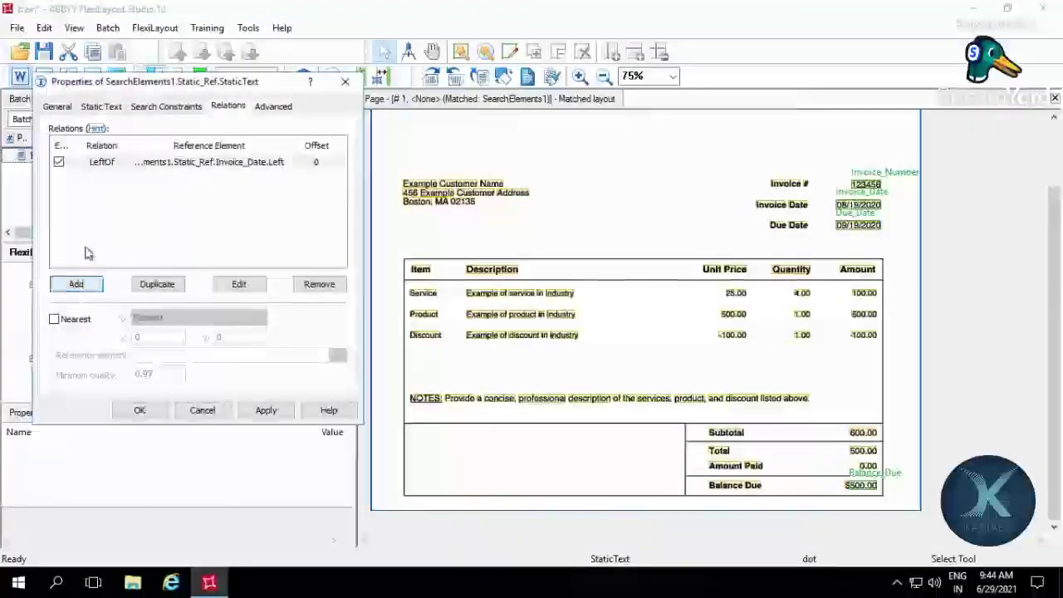
left_click(89, 238)
left_click(67, 276)
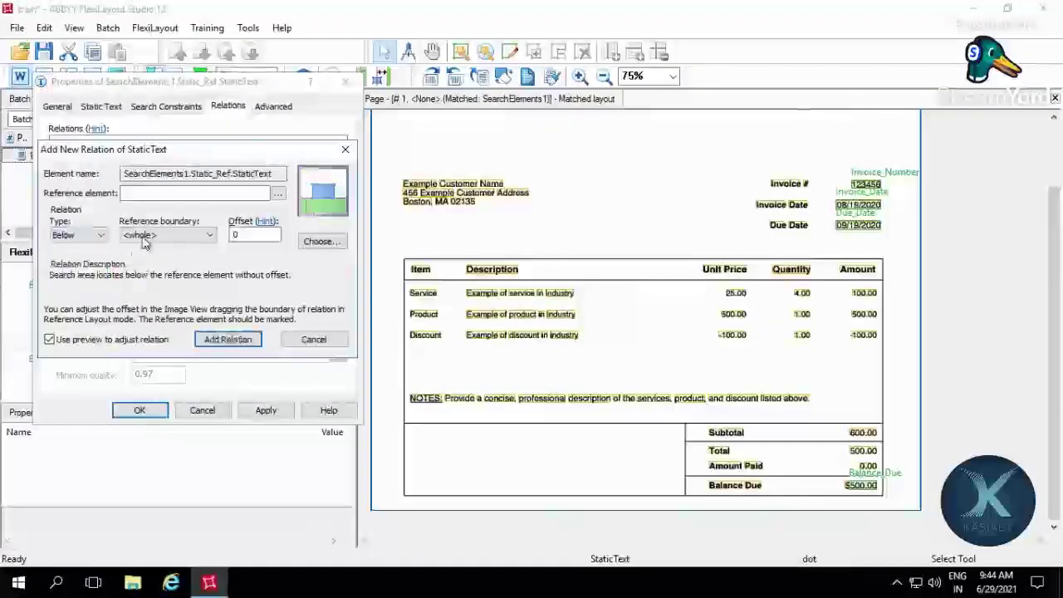
left_click(141, 235)
left_click(285, 205)
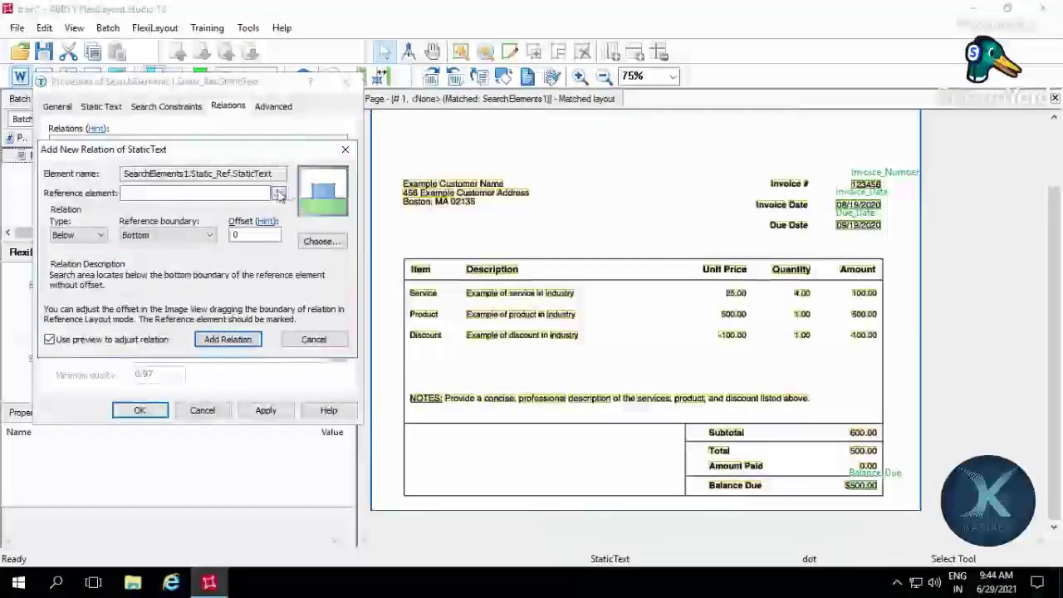
left_click(278, 193)
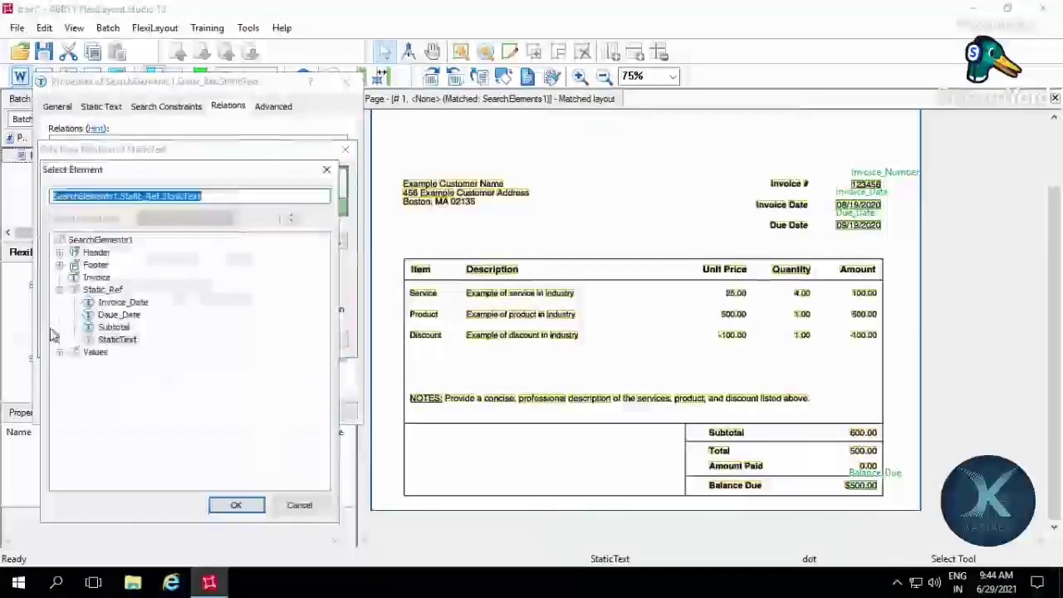
left_click(119, 315)
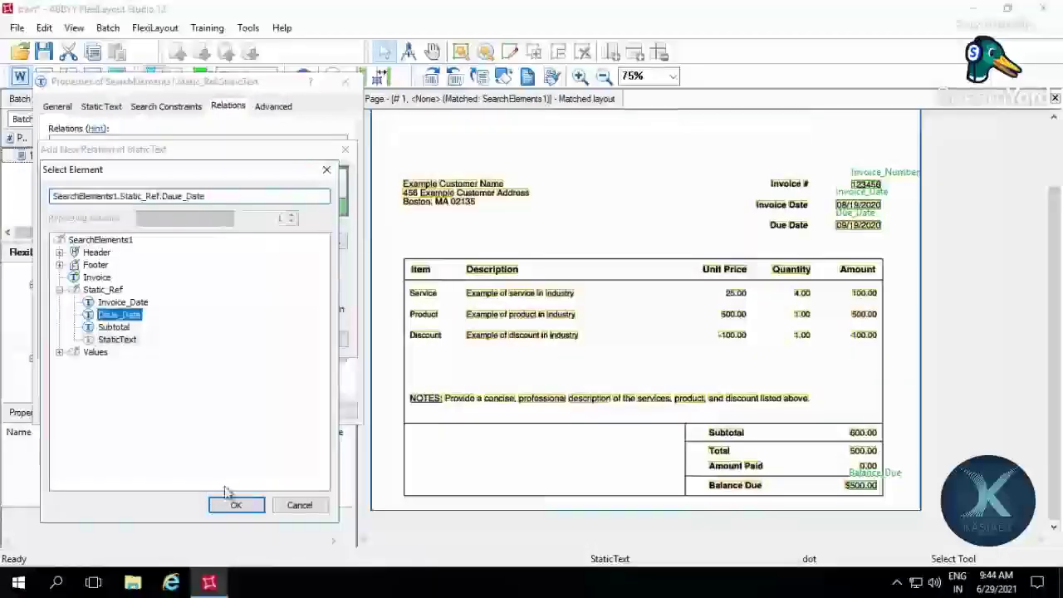
left_click(236, 505)
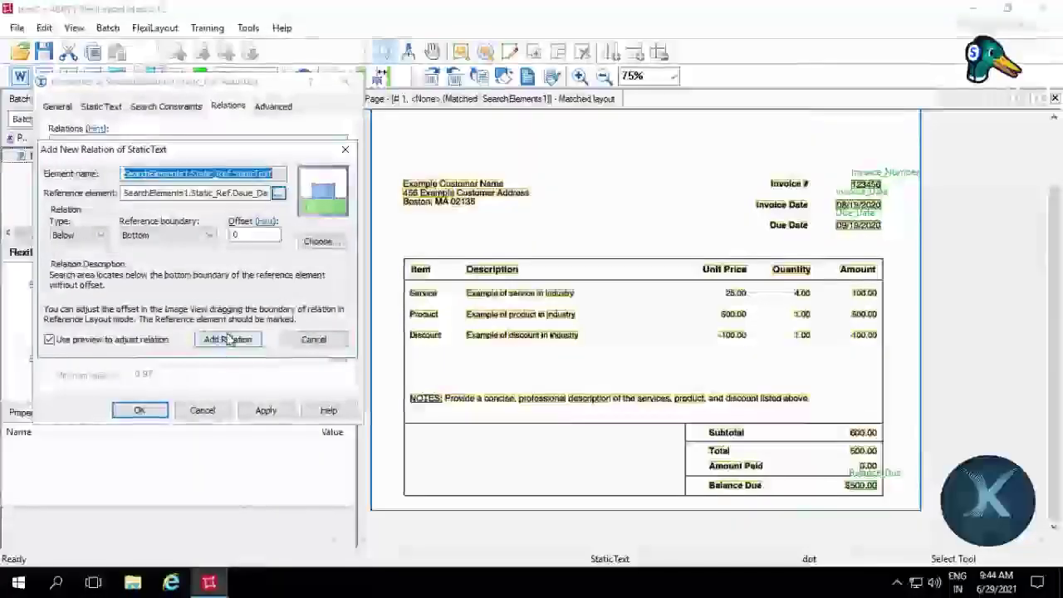
left_click(228, 339)
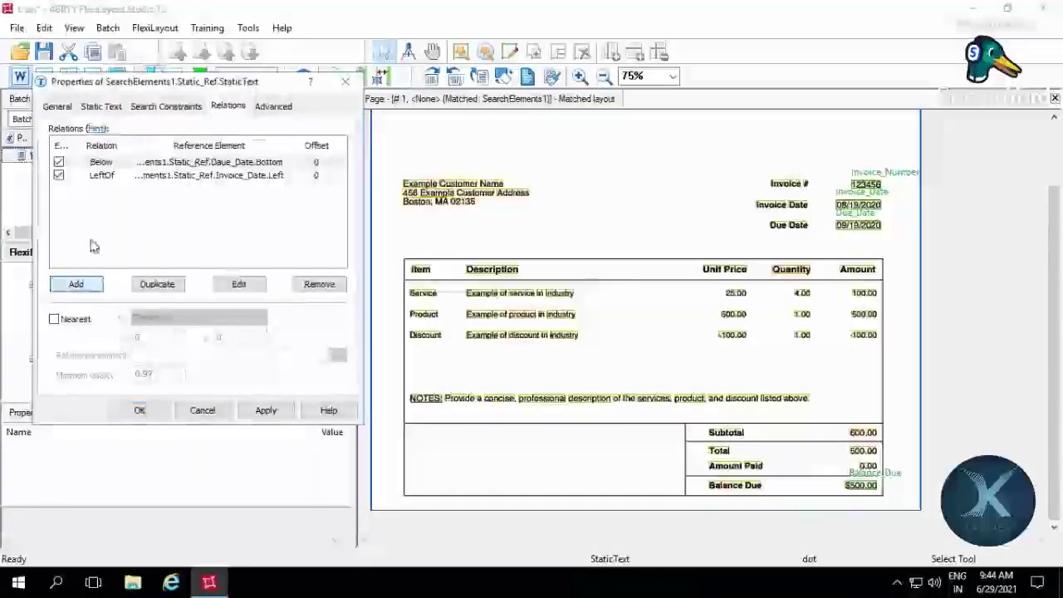
- Add an Above relation referencing the top boundary of Subtotal in Static_Ref, and save the Item element's properties
left_click(76, 282)
left_click(83, 235)
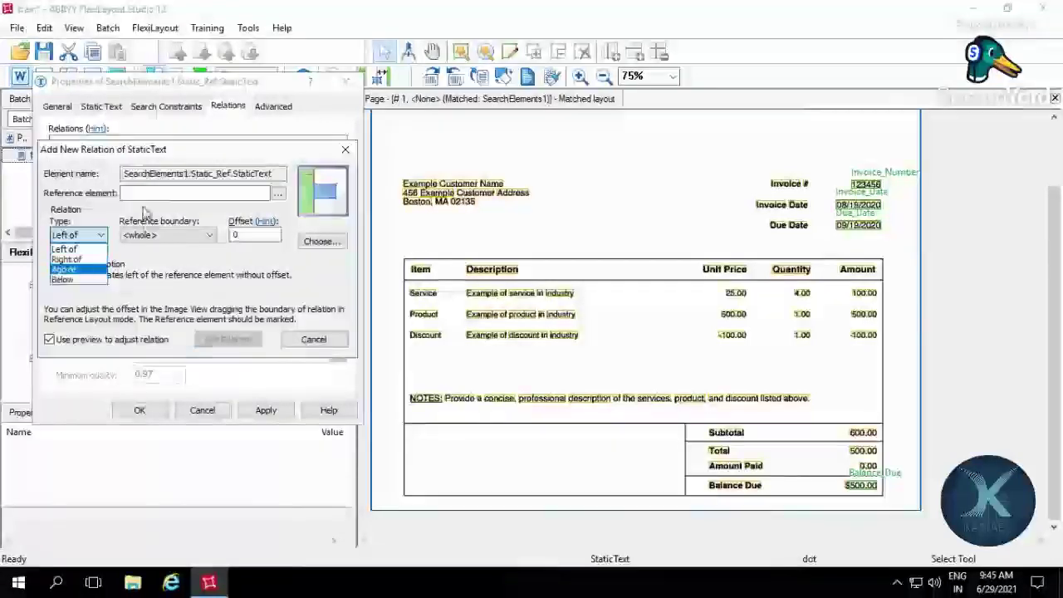
left_click(75, 269)
left_click(166, 235)
left_click(142, 260)
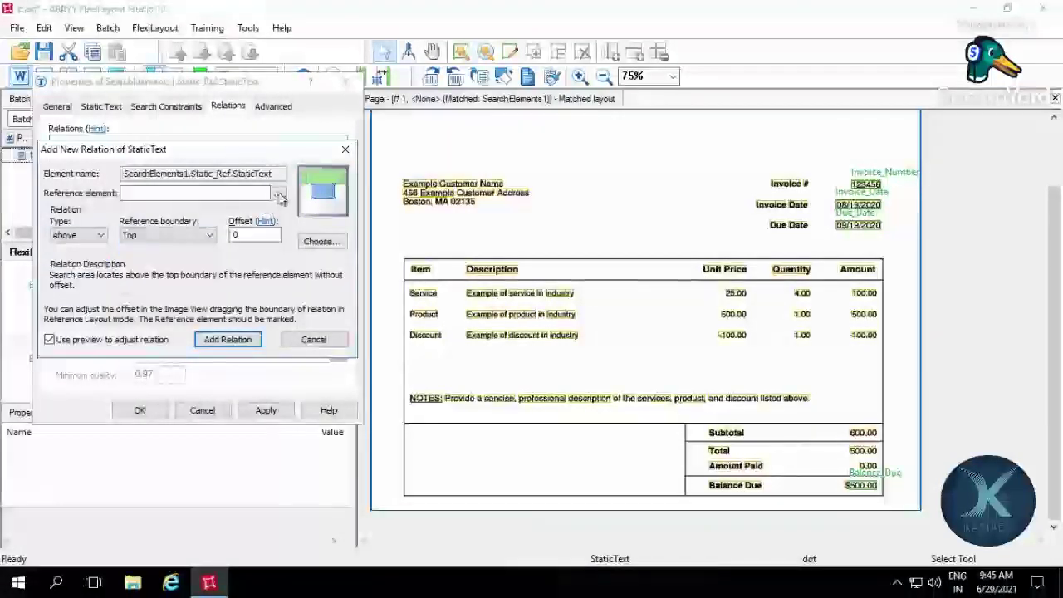
left_click(278, 193)
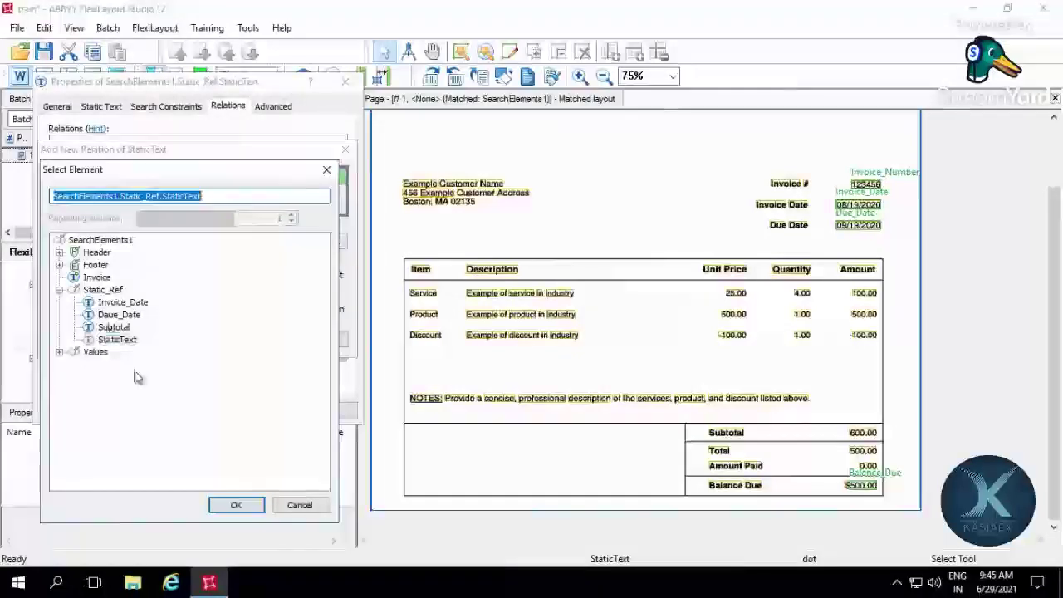
left_click(114, 326)
left_click(226, 505)
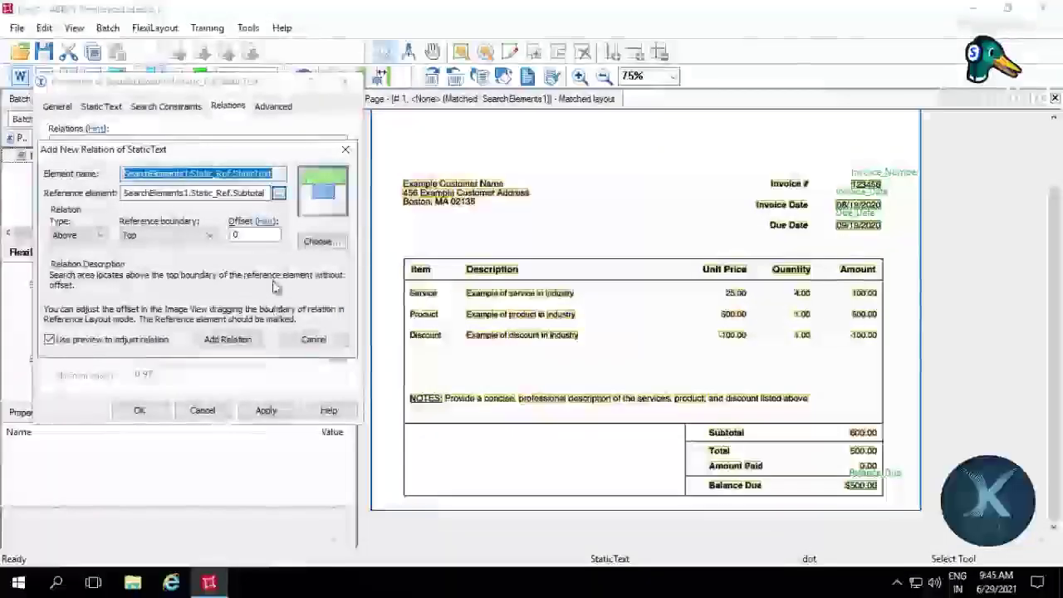
left_click(228, 340)
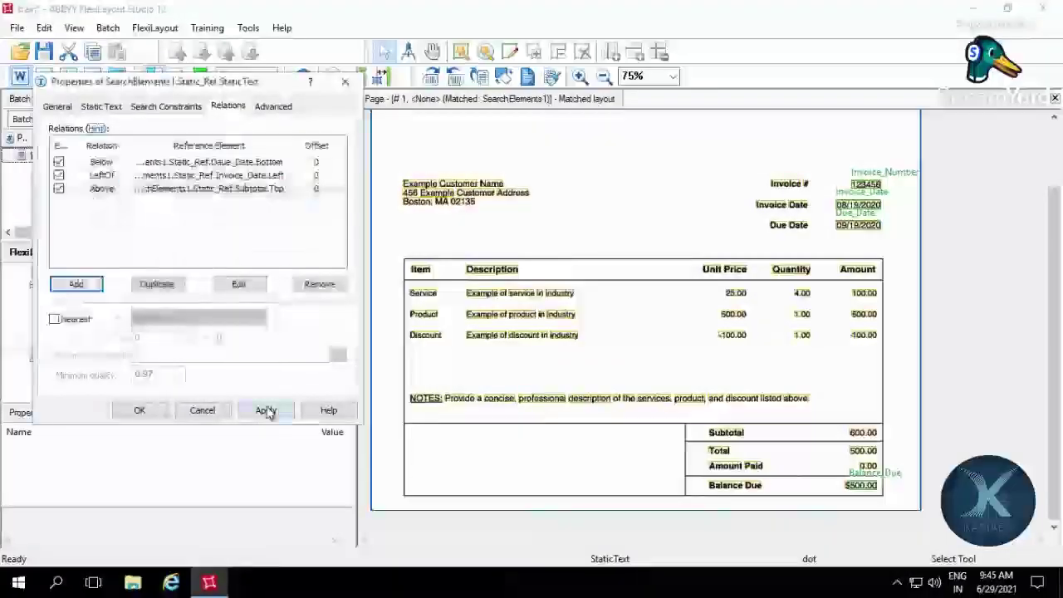
left_click(266, 409)
left_click(137, 409)
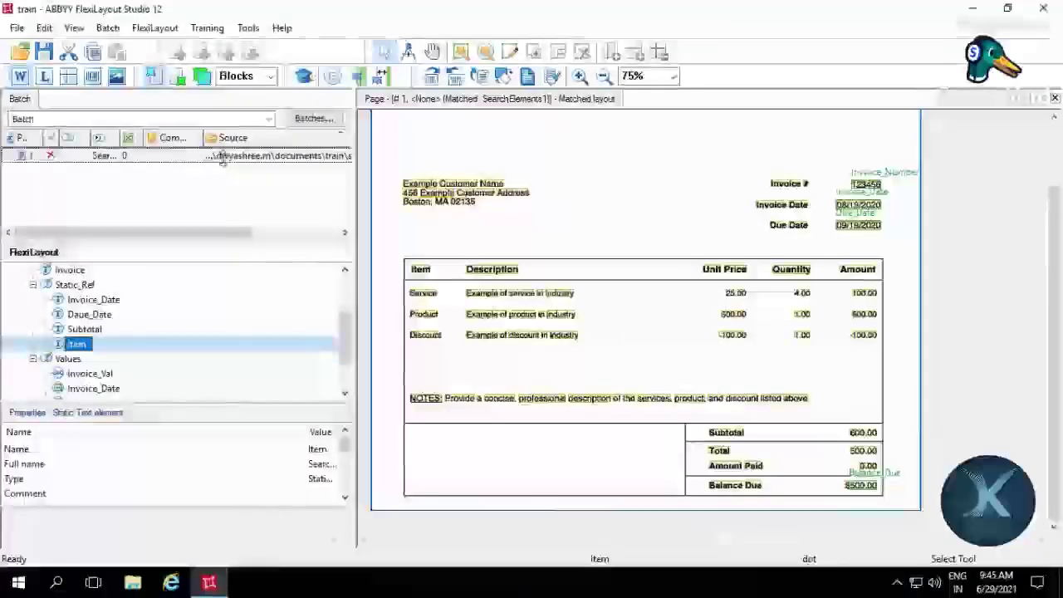
- Match the FlexiLayout on the batch page and show only the selected Item element's region on the invoice
left_click(221, 156)
key("ctrl+m")
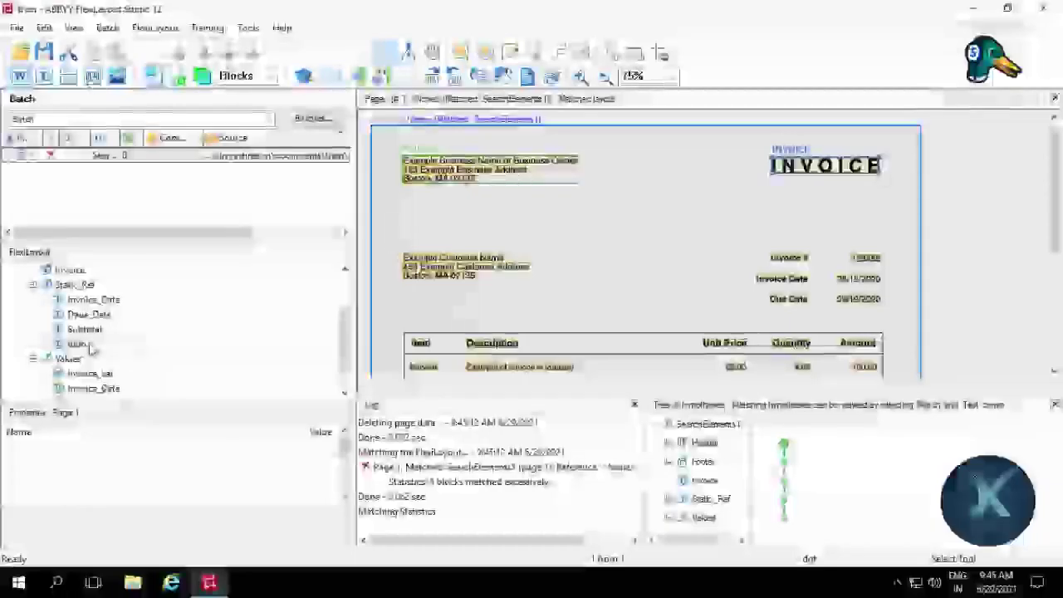
left_click(79, 344)
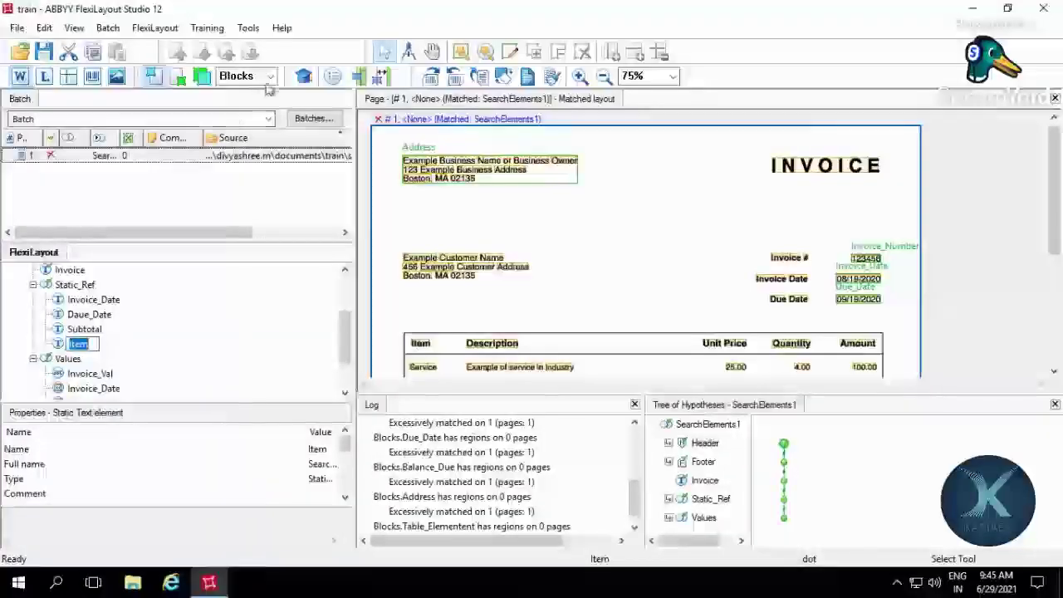
left_click(247, 75)
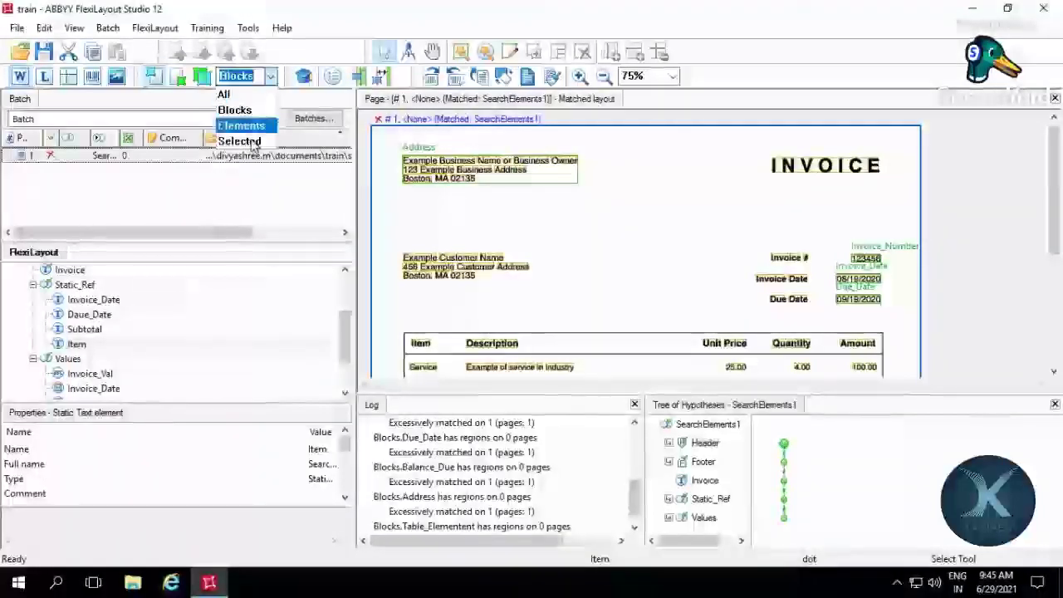
left_click(252, 143)
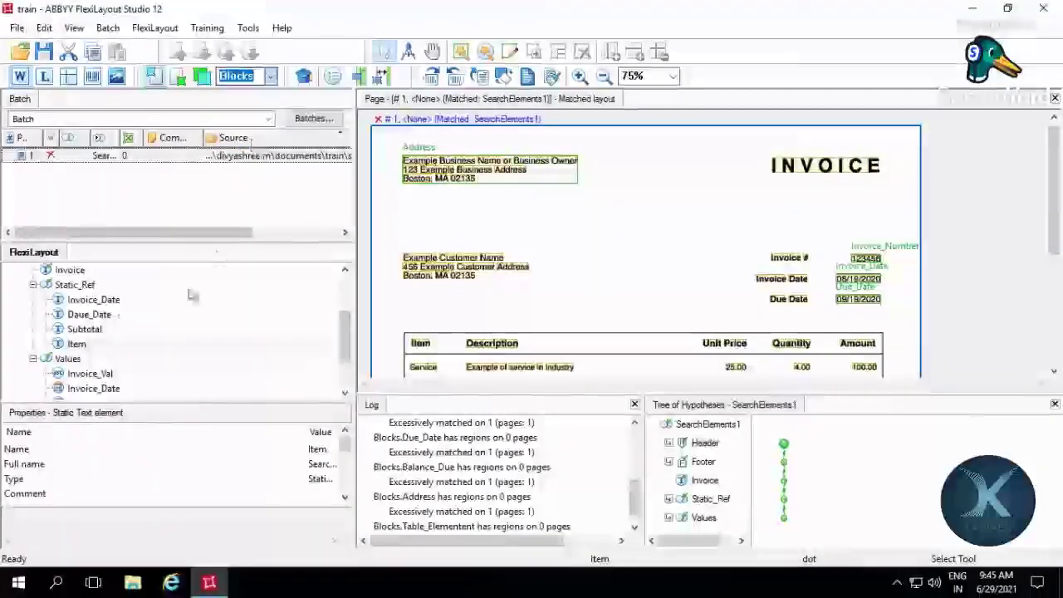
left_click(83, 343)
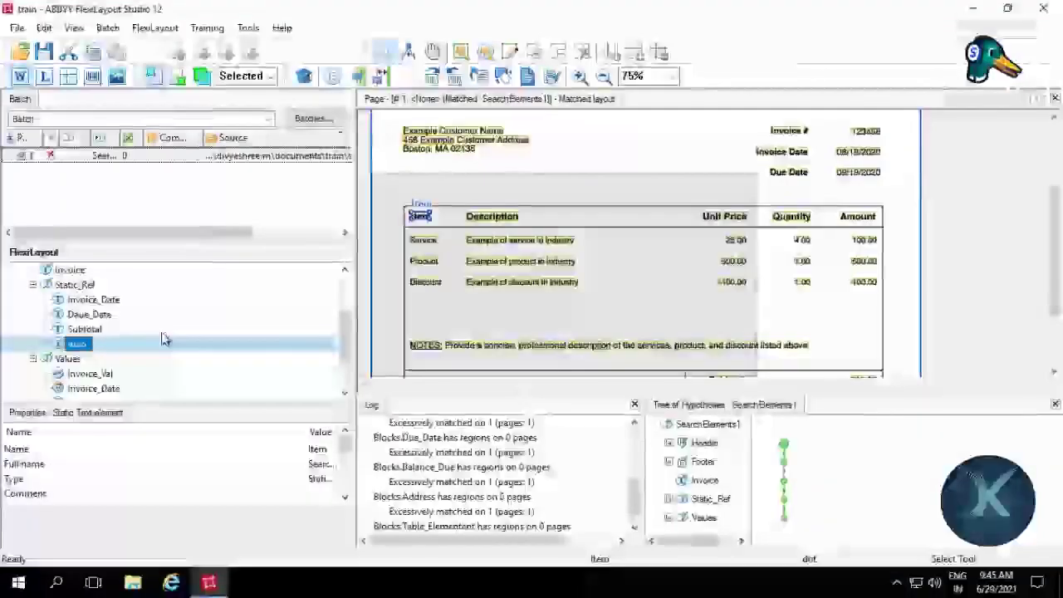
- Paste five copies of the Item static text element into the Static_Ref group
scroll(124, 370, "down", 2)
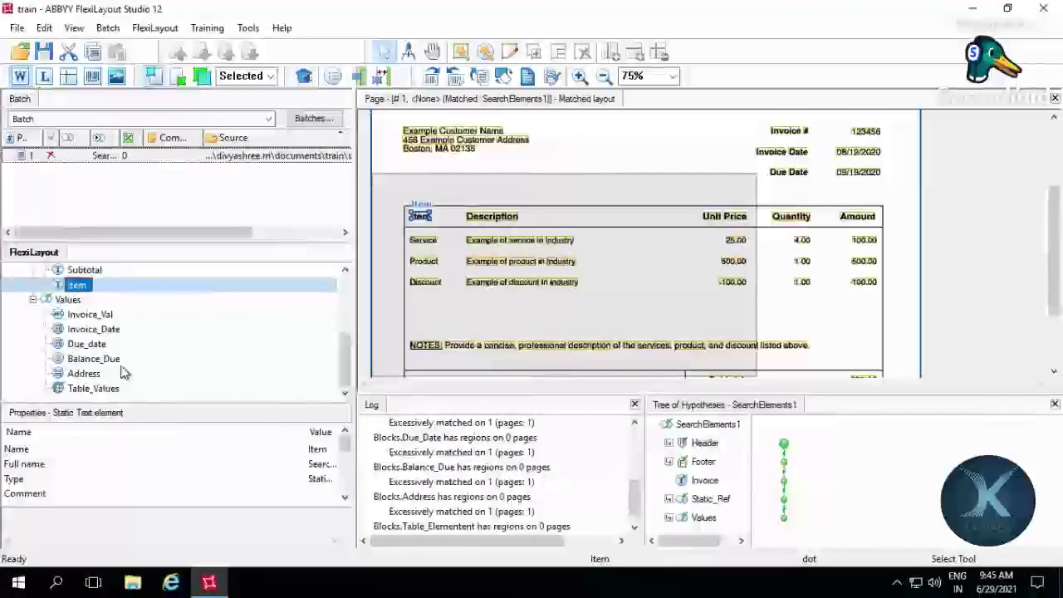
key("ctrl+v")
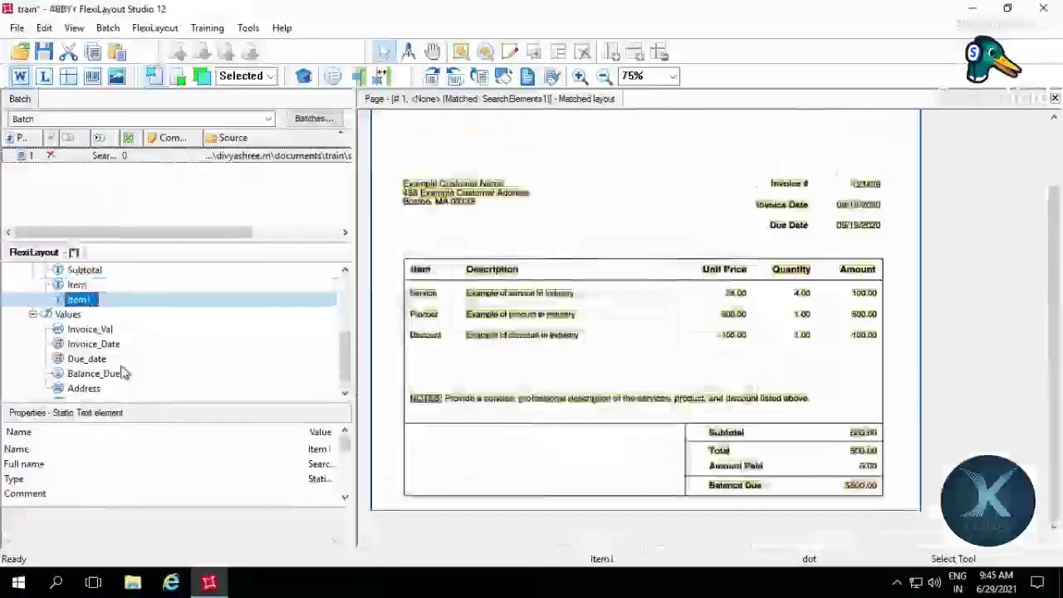
key("ctrl+v")
key("ctrl+v")
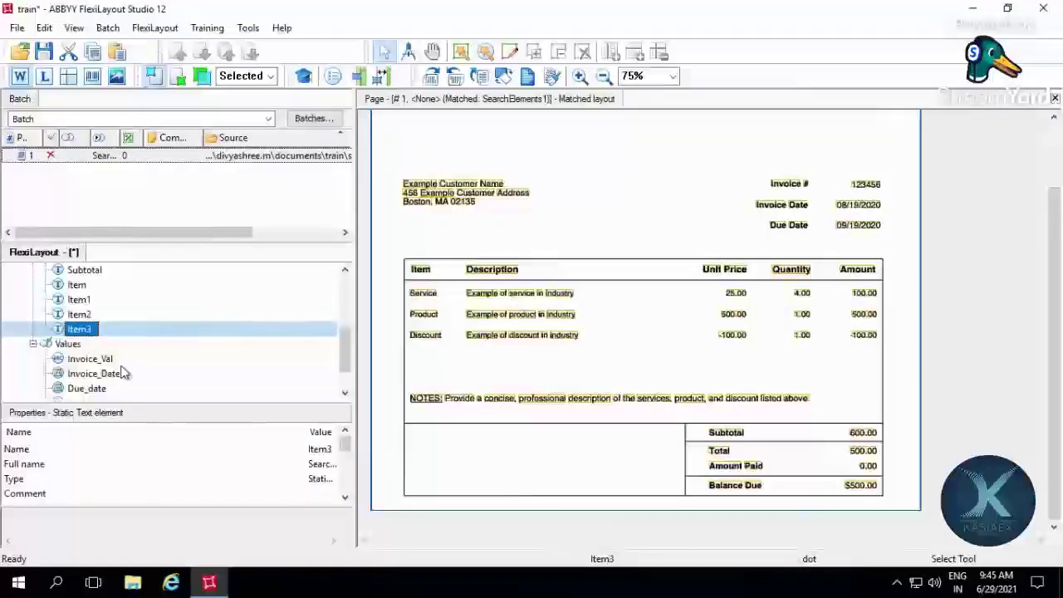
key("ctrl+v")
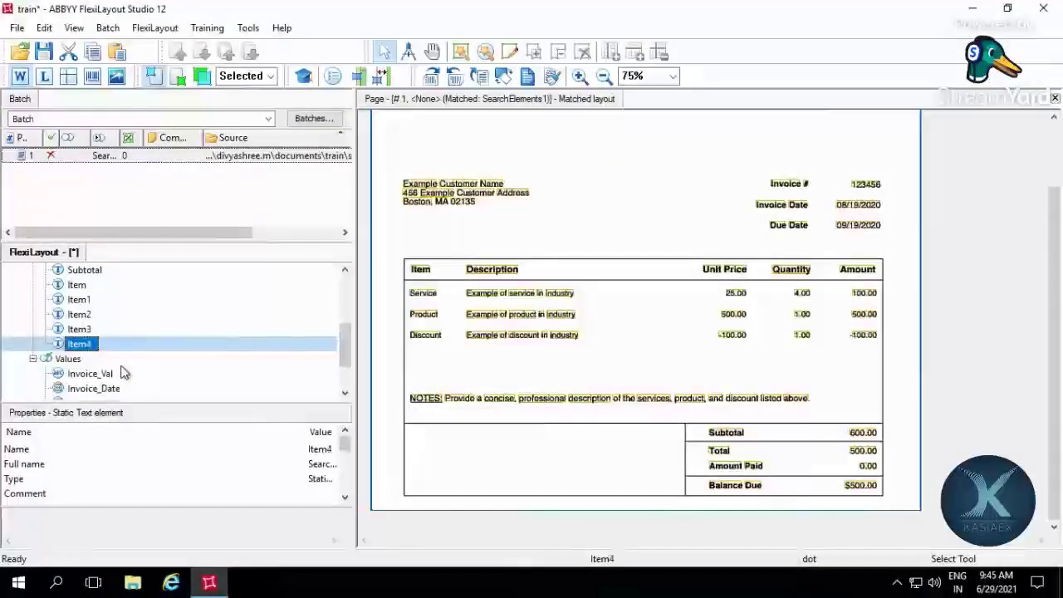
key("ctrl+v")
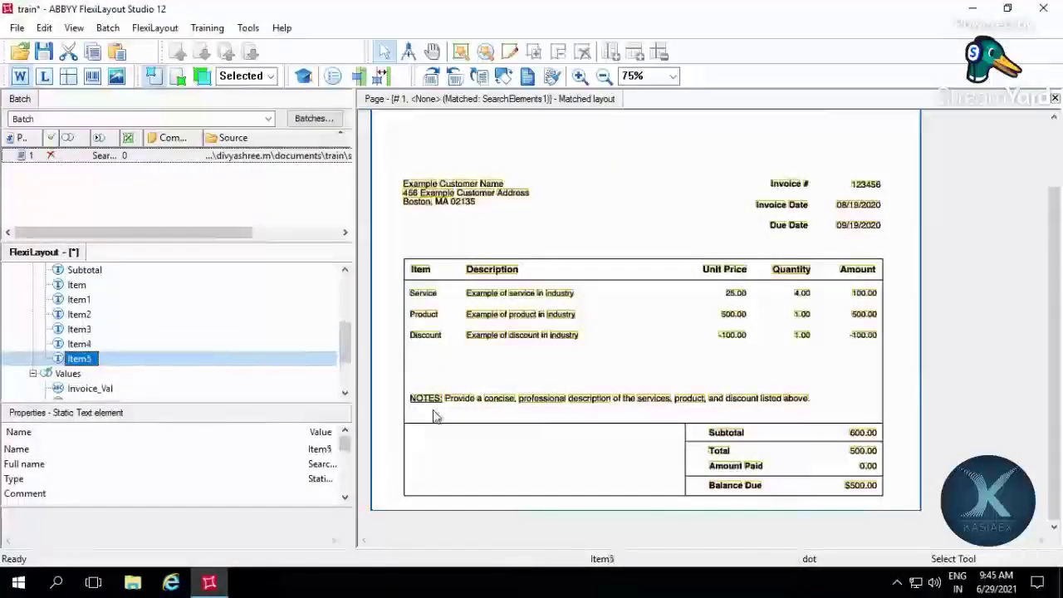
- Rename the first copy of the Item element, Item1, as Description
double_click(91, 304)
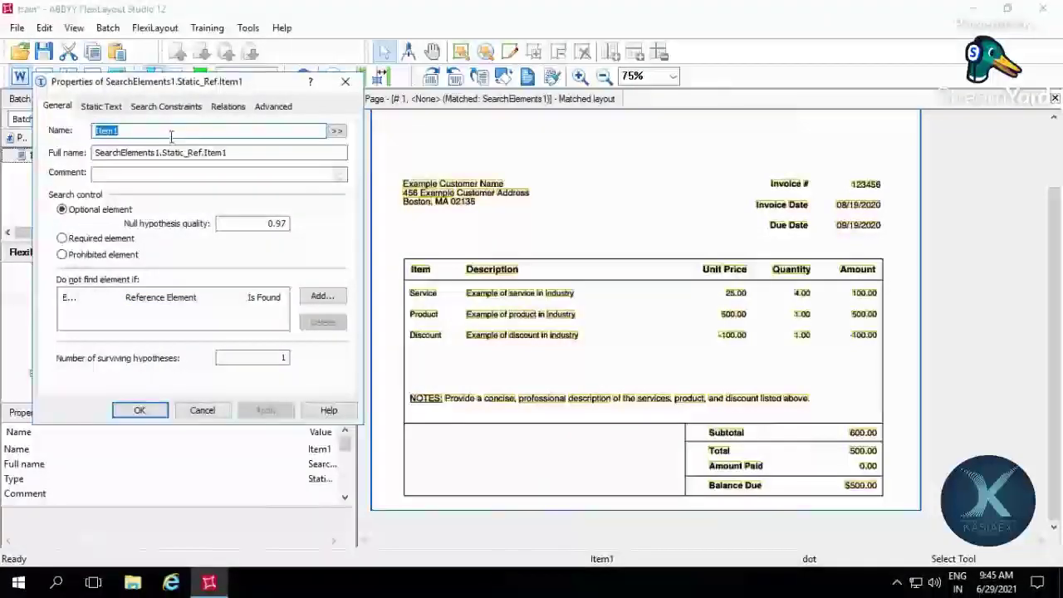
type("DEs")
key("BackSpace")
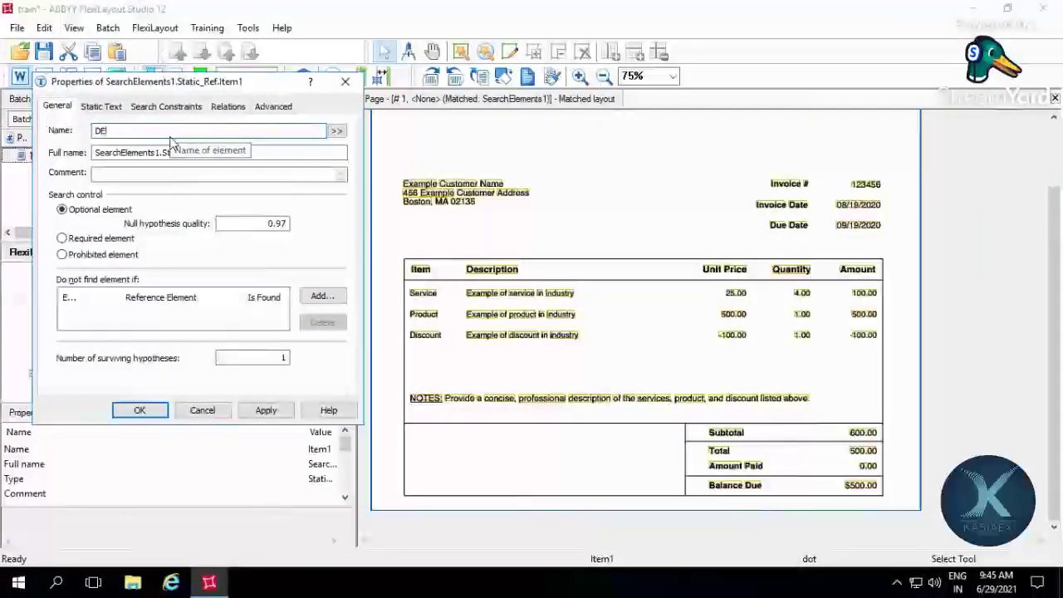
type("escr")
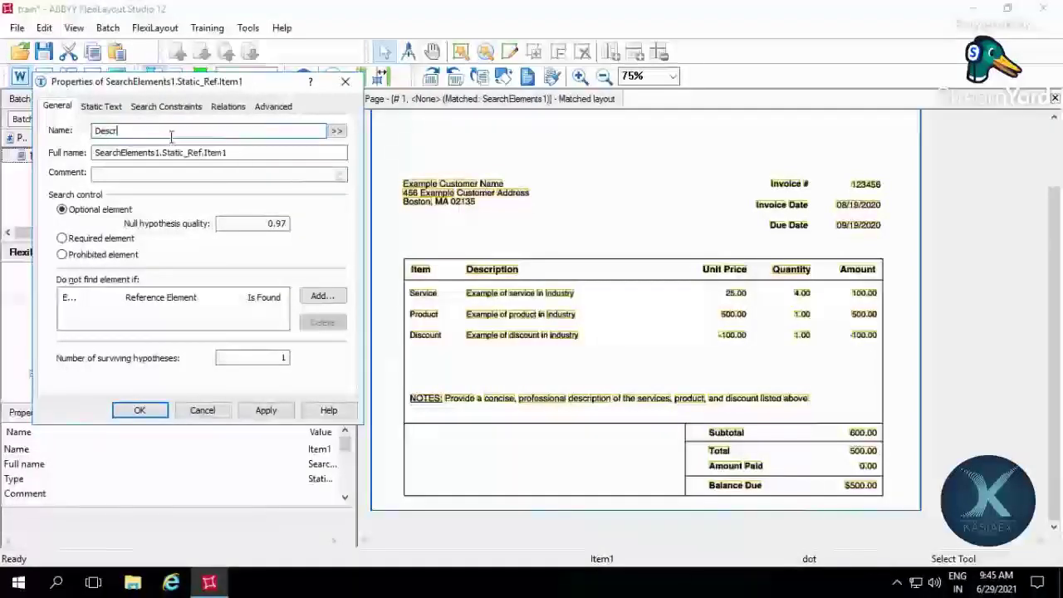
type("ipti")
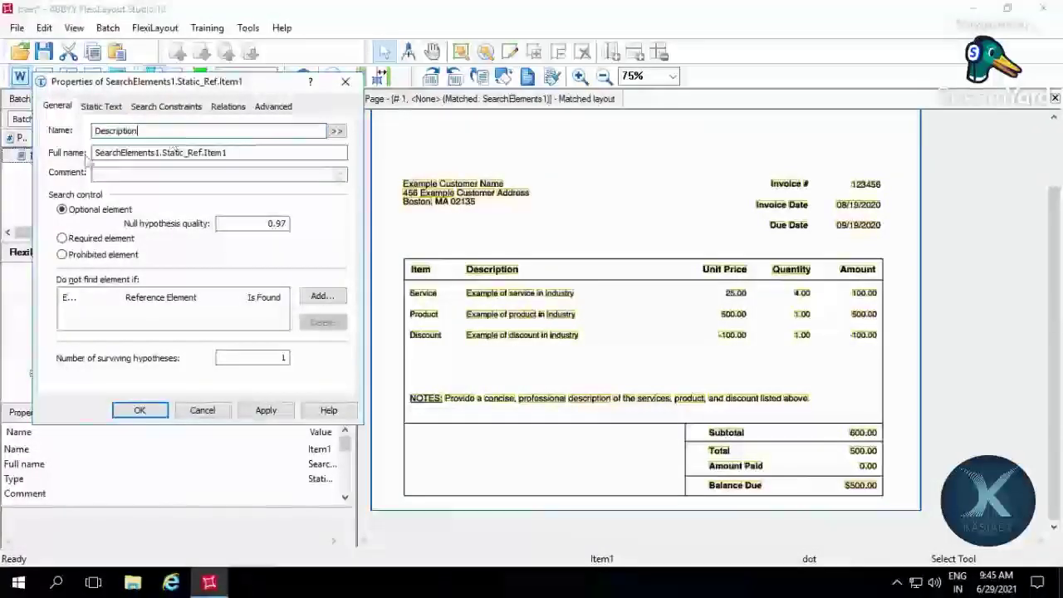
type("on")
- Set the element's static search text to Description and turn off matching of whole words only
left_click(98, 107)
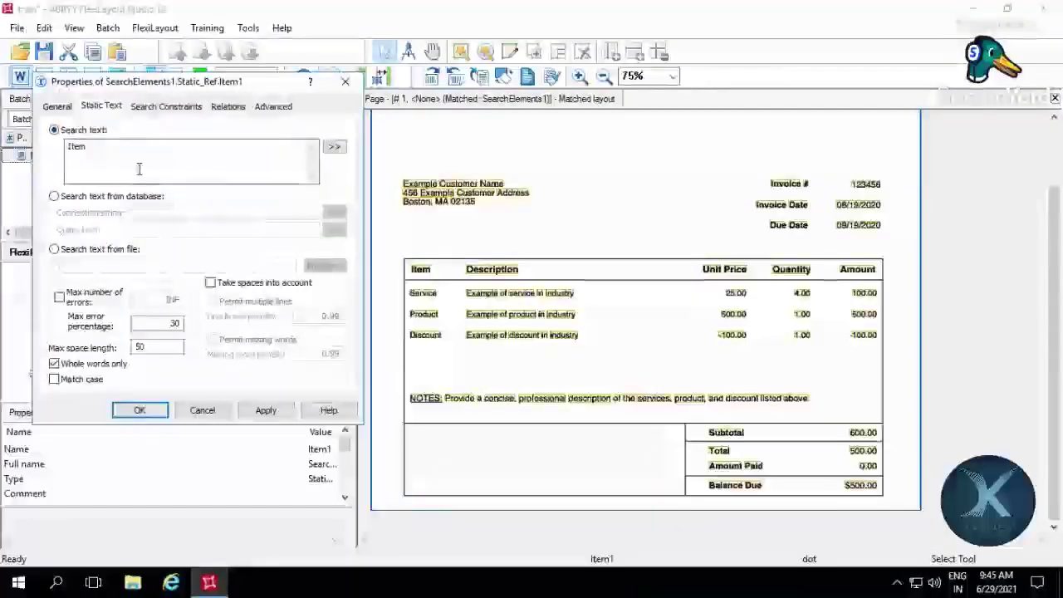
key("BackSpace")
key("BackSpace")
key("BackSpace")
key("BackSpace")
type("D")
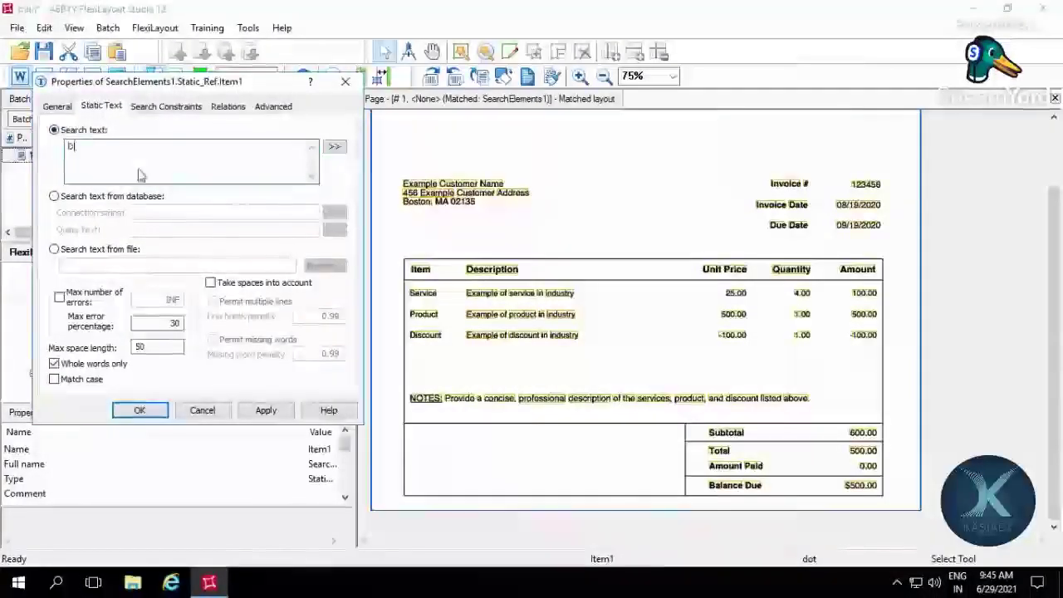
type("escri")
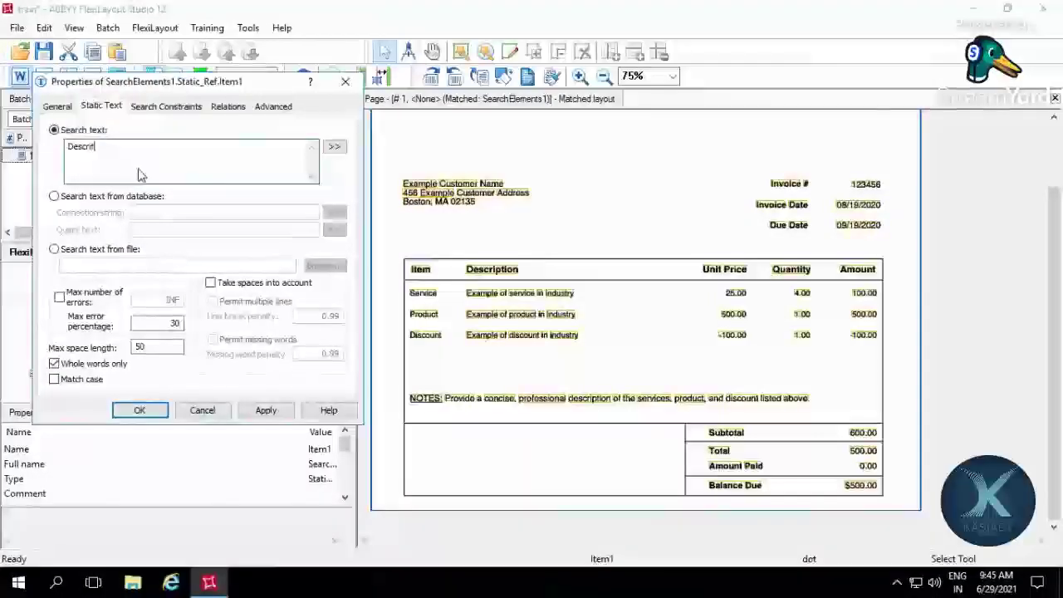
type("t")
key("BackSpace")
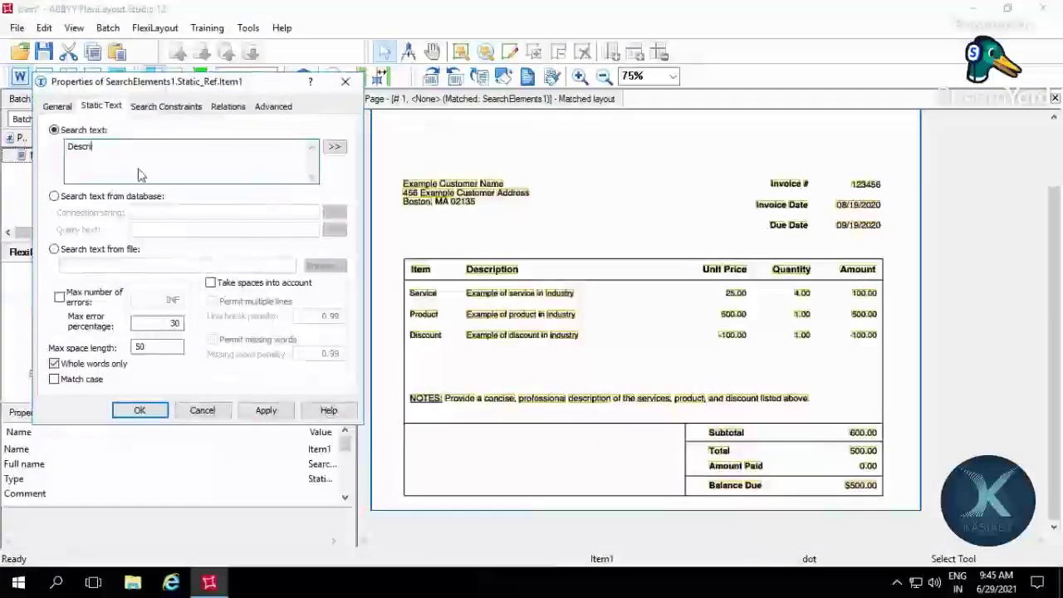
type("tion")
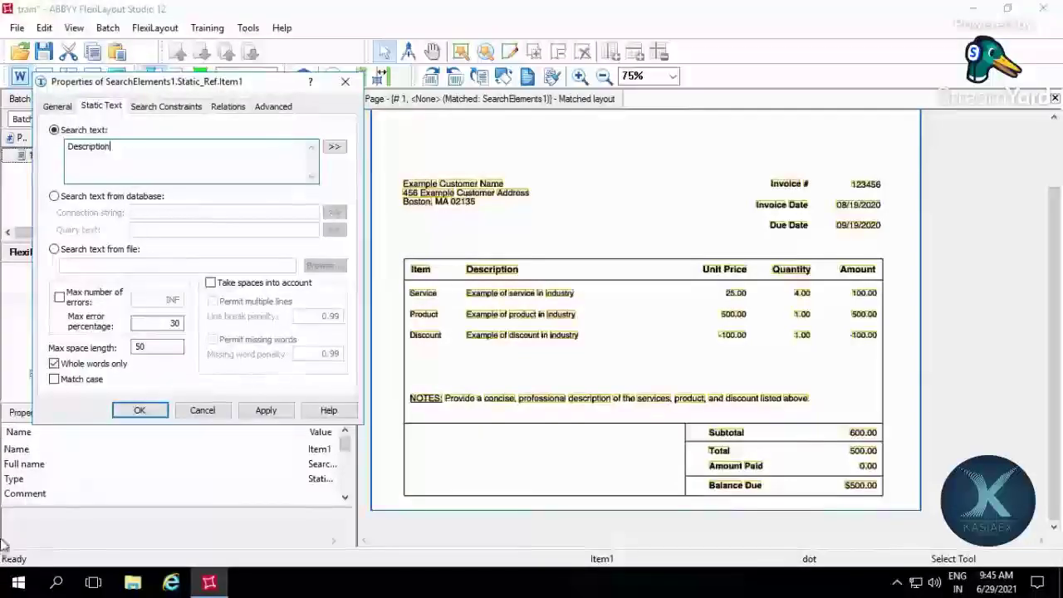
left_click(54, 364)
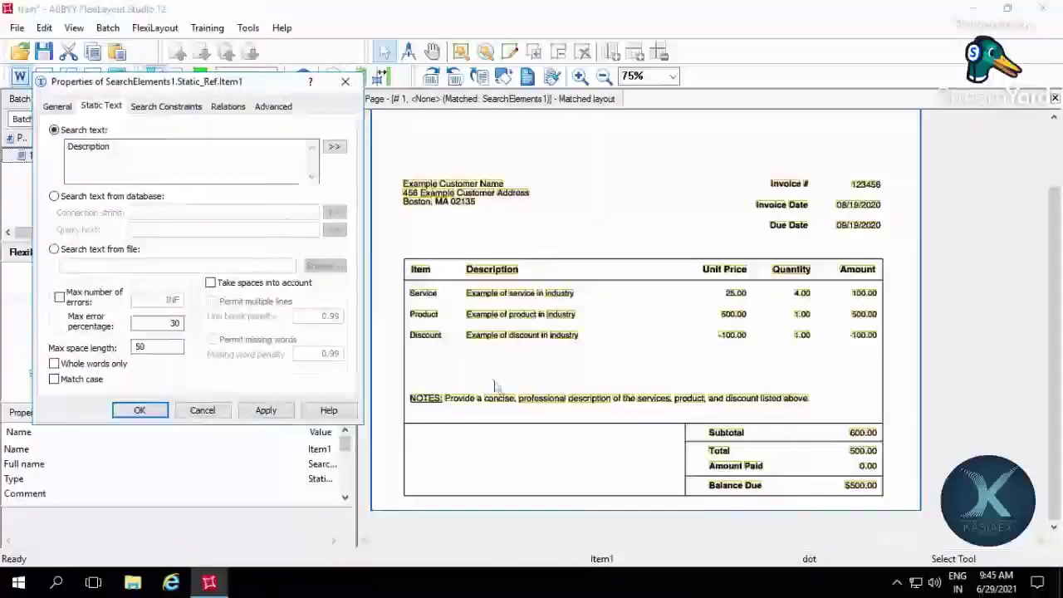
- Add a Below relation referencing the top boundary of Item in Static_Ref, with an offset of -30
left_click(228, 107)
left_click(93, 283)
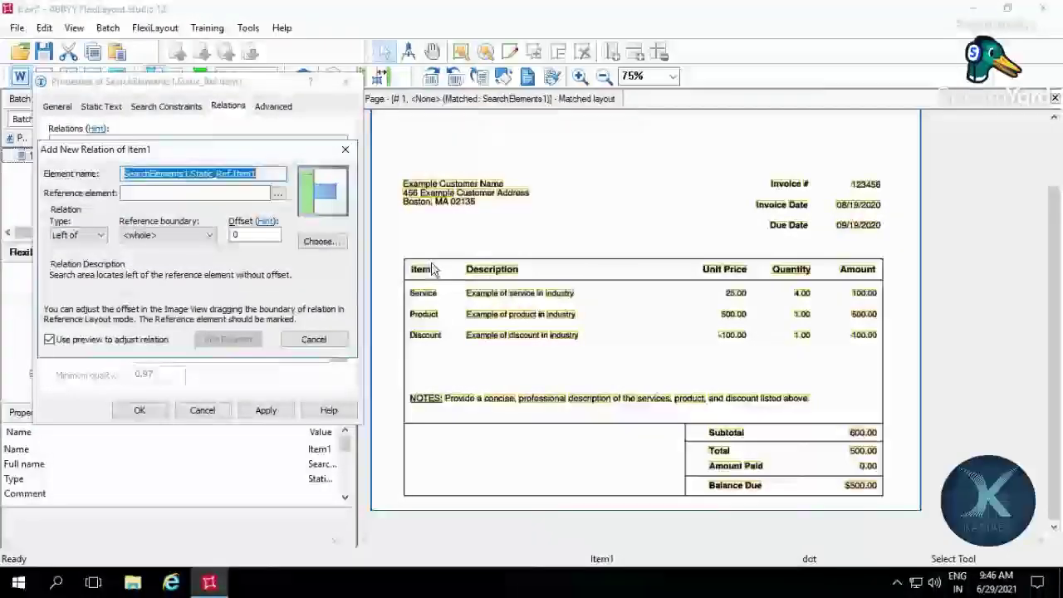
left_click_drag(431, 262, 885, 285)
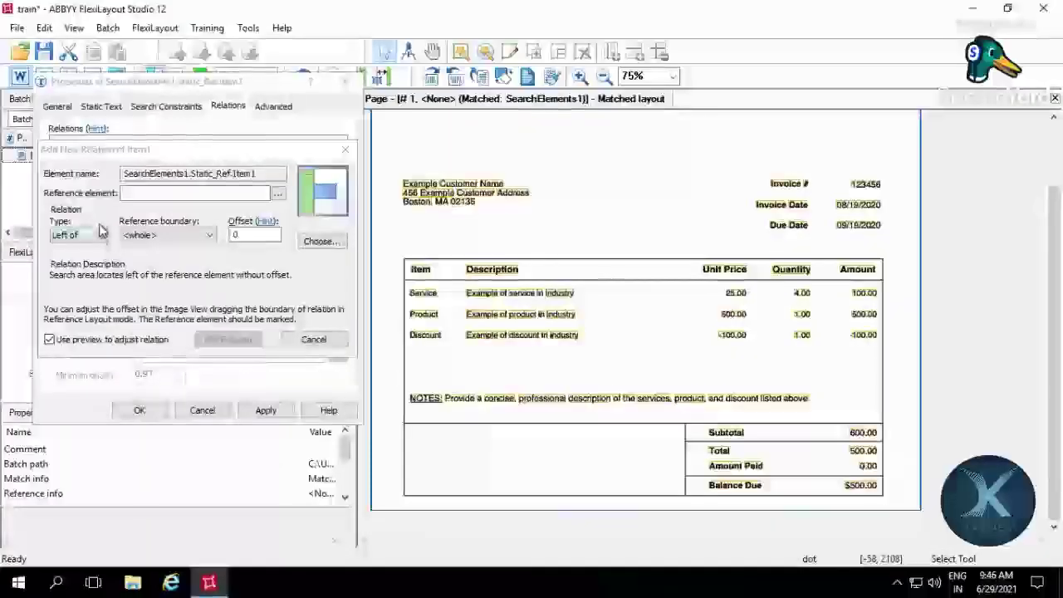
left_click(99, 238)
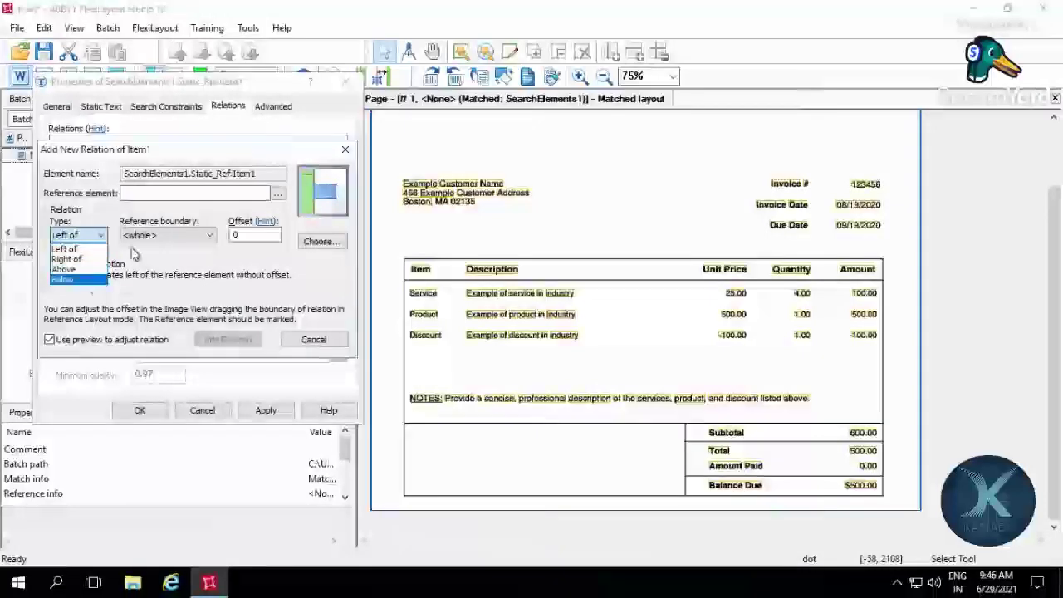
left_click(75, 278)
left_click(145, 240)
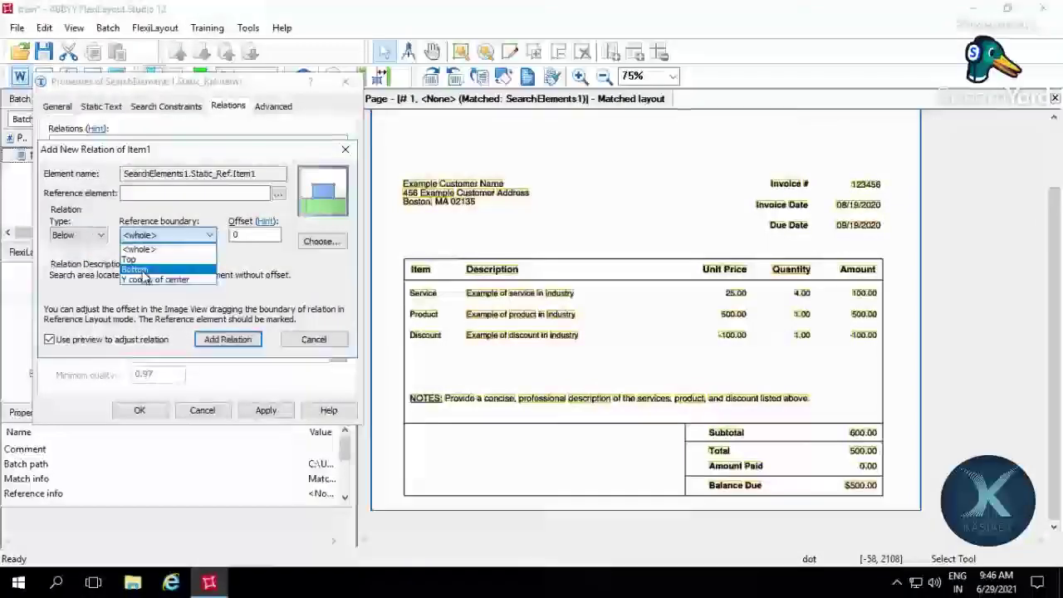
left_click(148, 259)
left_click(278, 196)
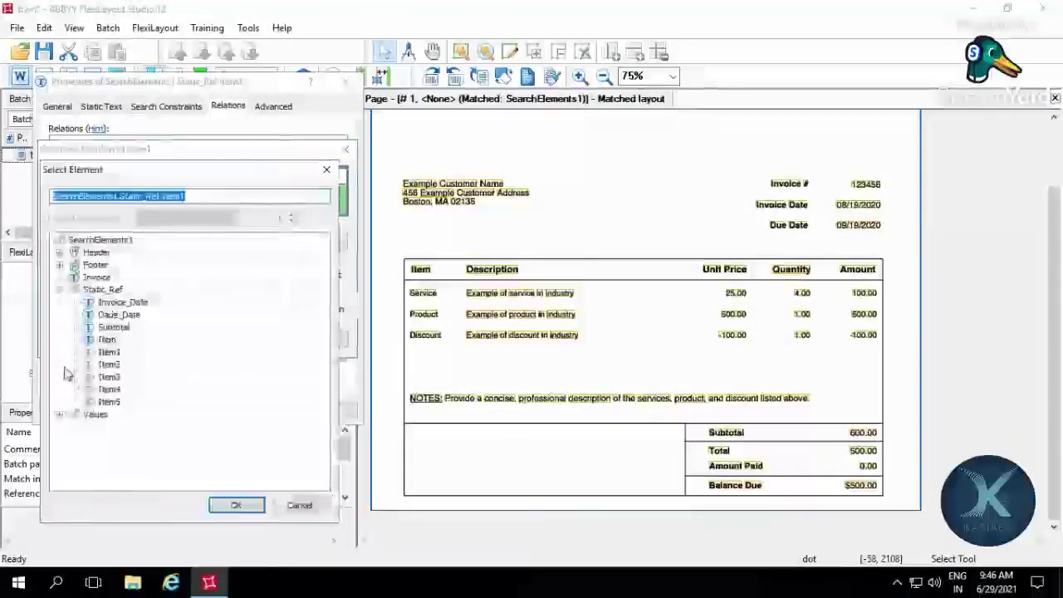
left_click(118, 315)
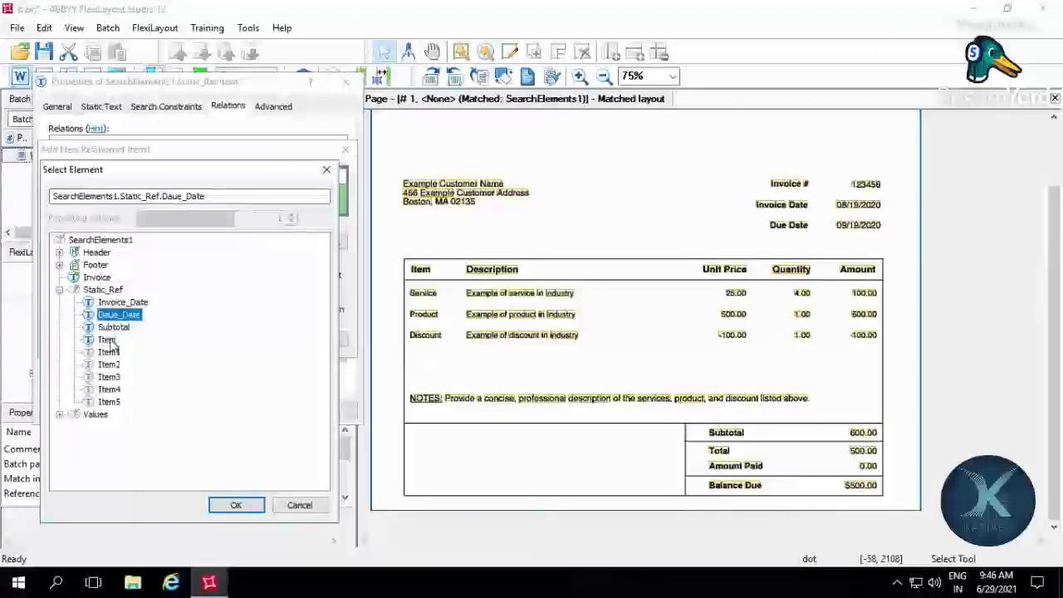
double_click(108, 340)
left_click_drag(240, 235, 215, 238)
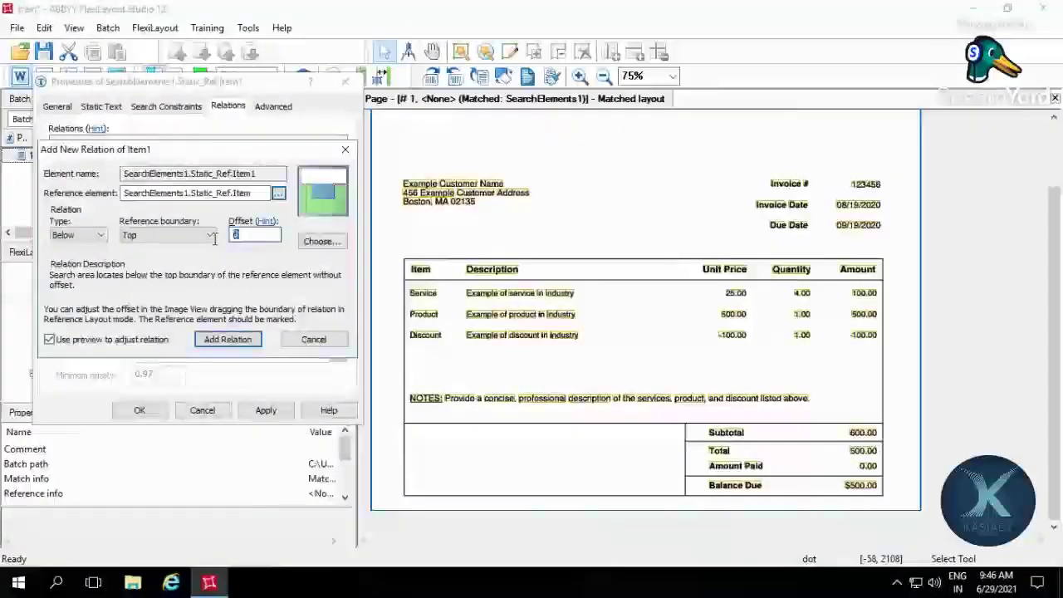
type("-30")
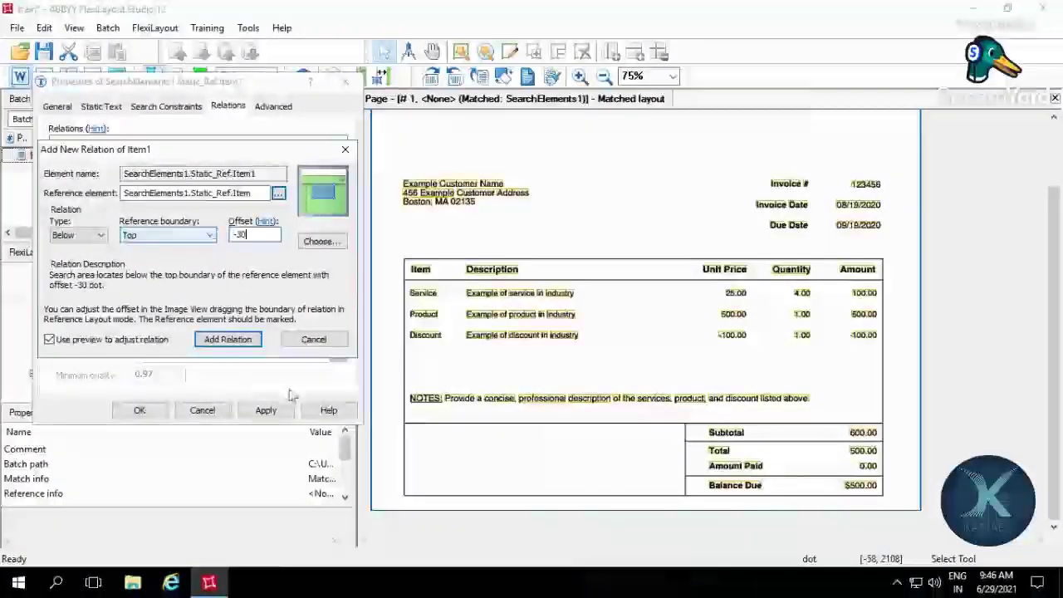
left_click(228, 340)
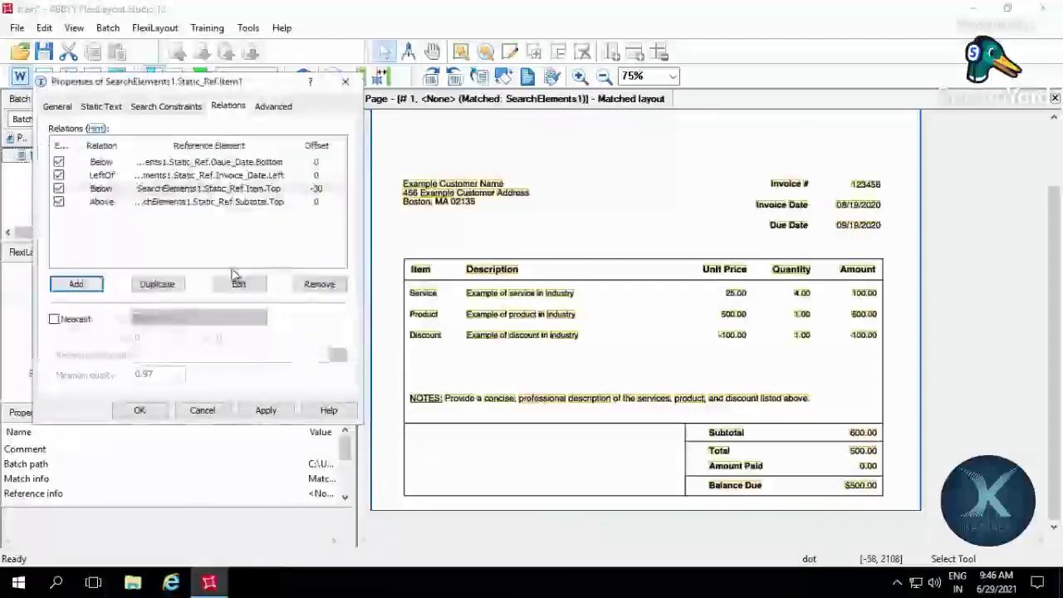
- Duplicate the Below relation to Item and change the copy to Above, referencing Item's bottom boundary
left_click(266, 191)
key("ctrl+v")
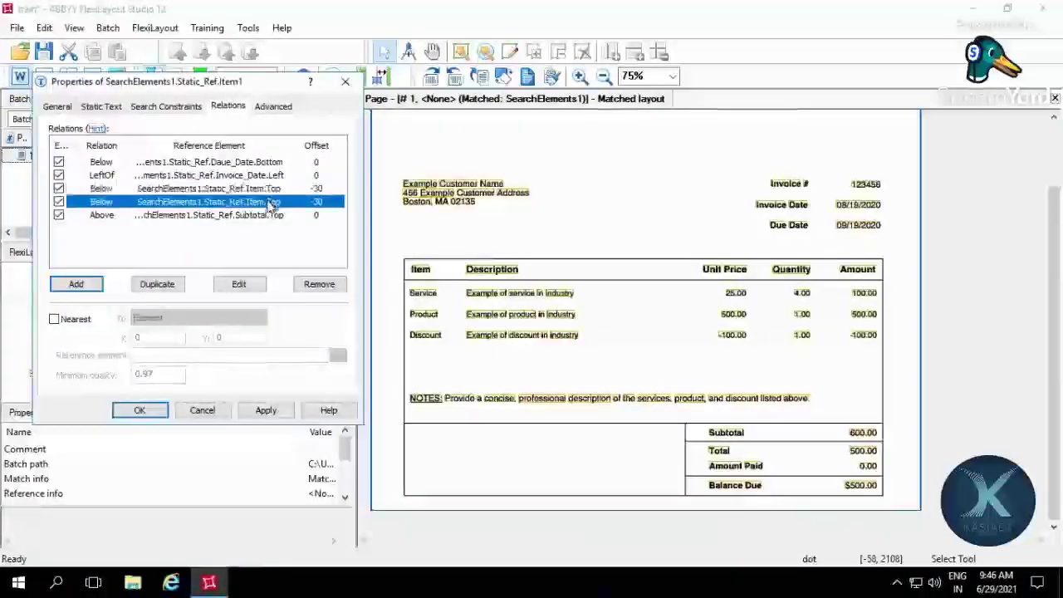
double_click(270, 202)
left_click(79, 235)
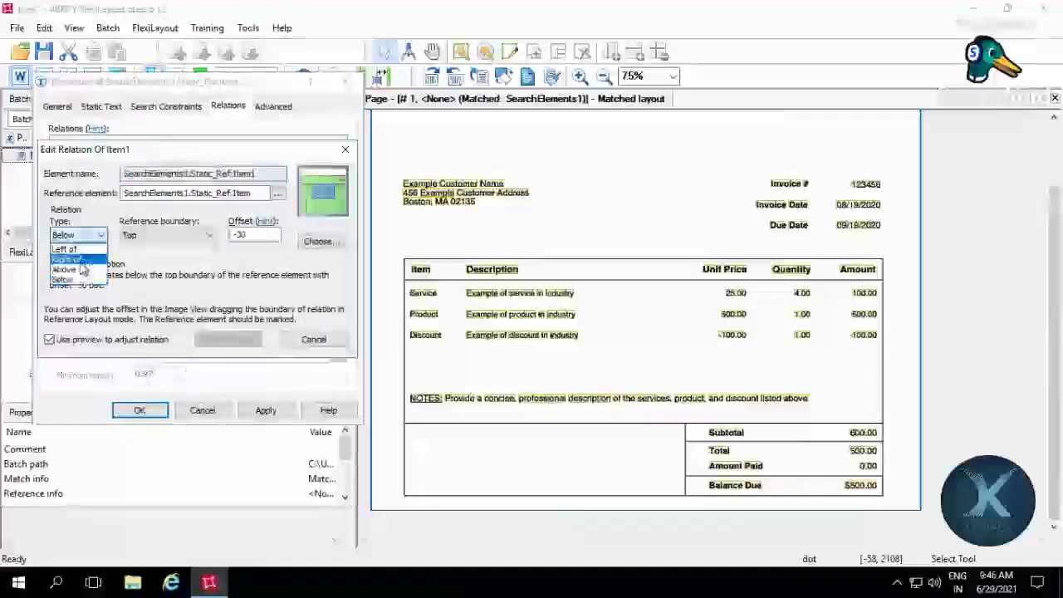
left_click(80, 270)
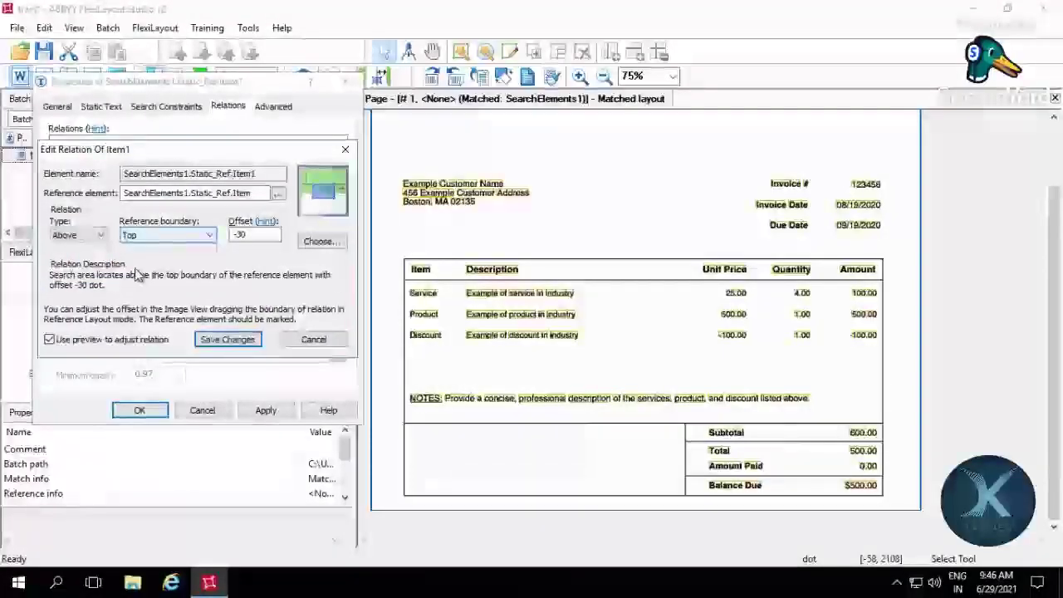
left_click(154, 235)
left_click(137, 269)
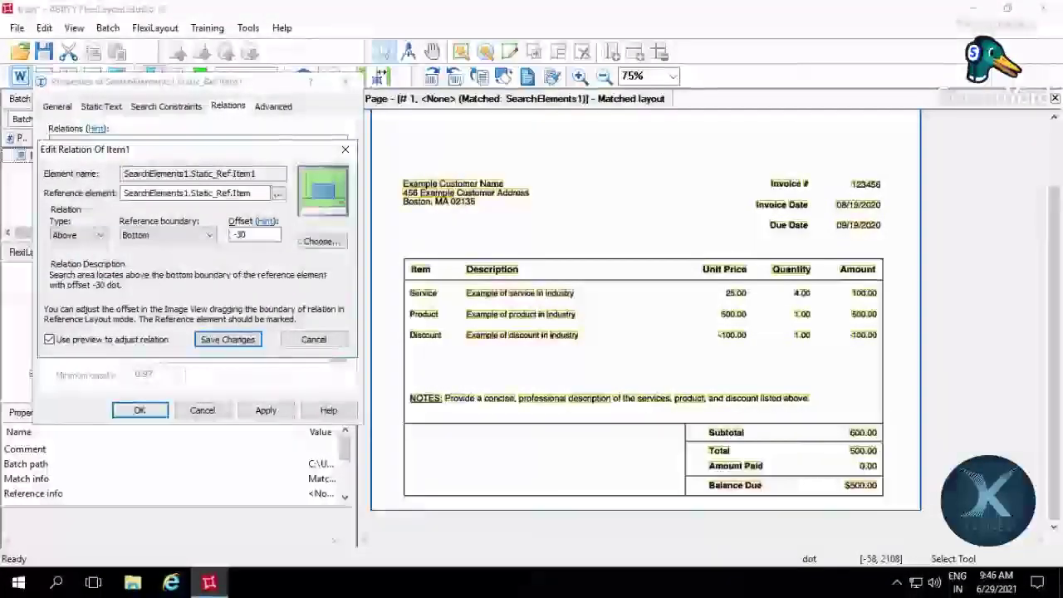
left_click(227, 340)
- Add a Right of relation referencing the right boundary of Item, and save the Description element's properties
left_click(79, 282)
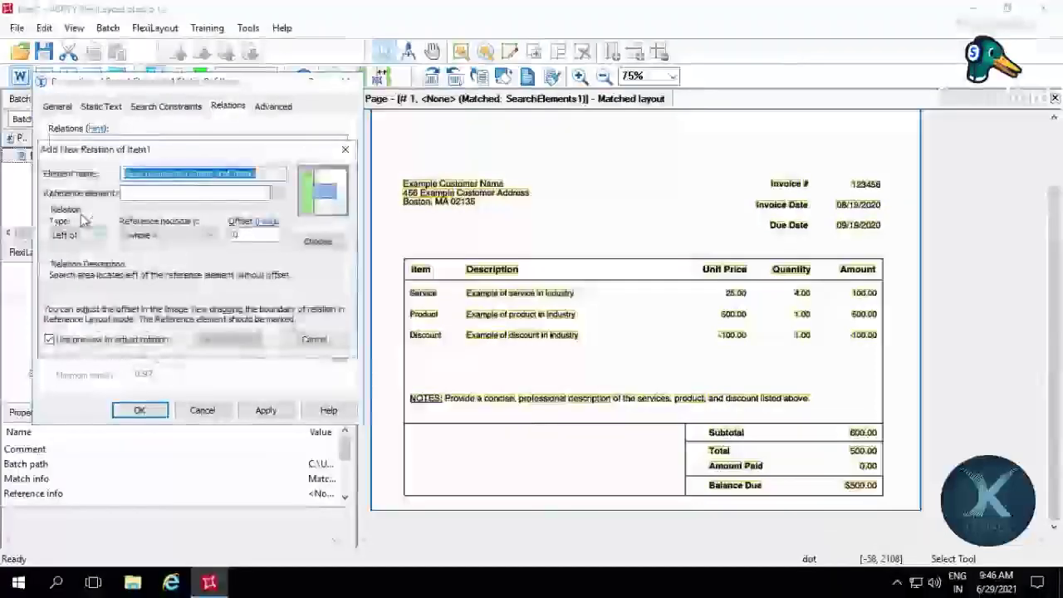
left_click(98, 238)
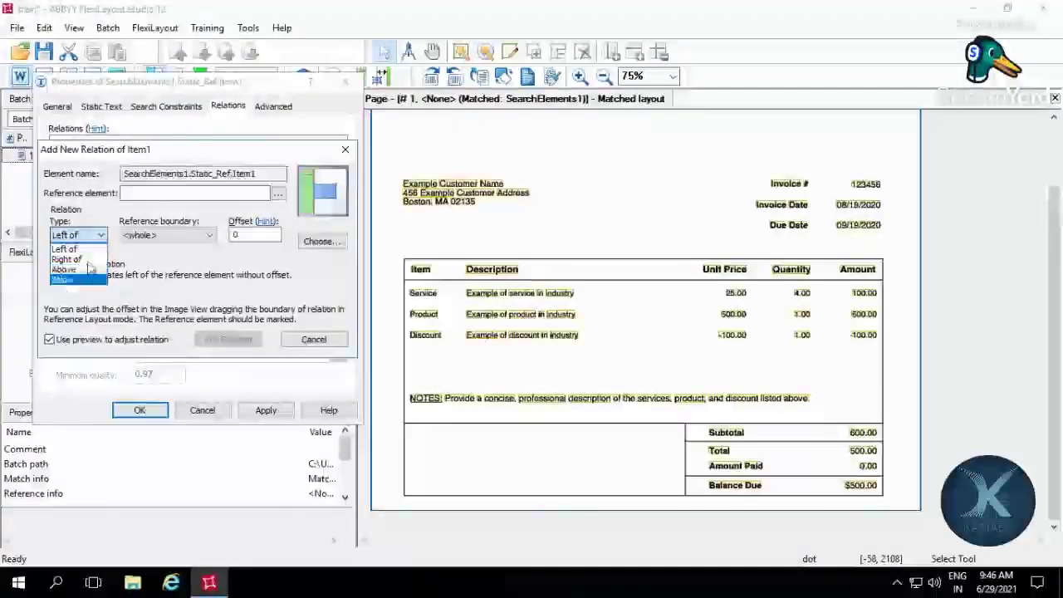
left_click(90, 261)
left_click(166, 235)
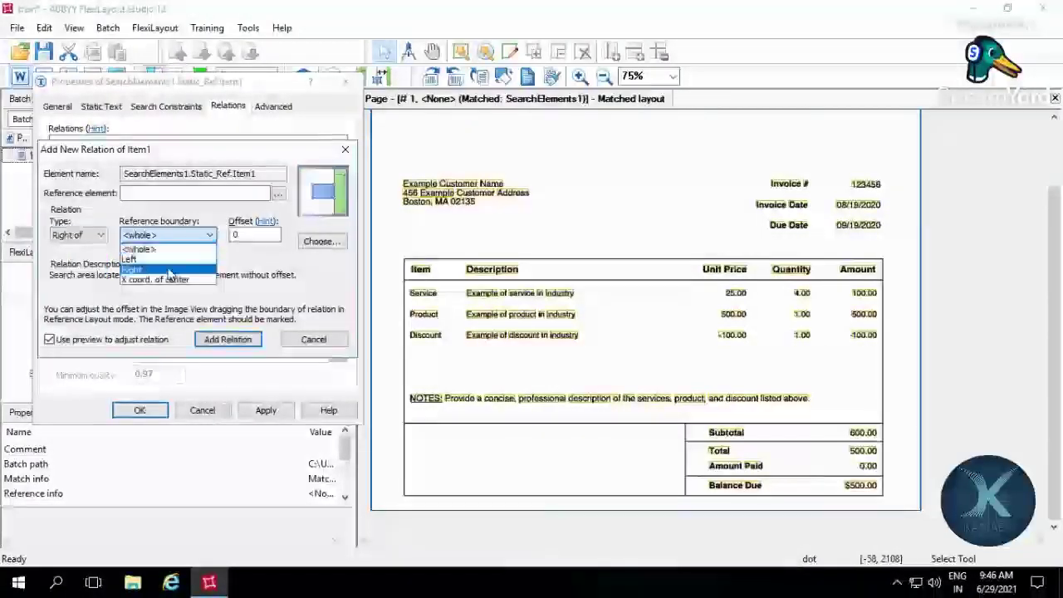
left_click(189, 264)
left_click(279, 193)
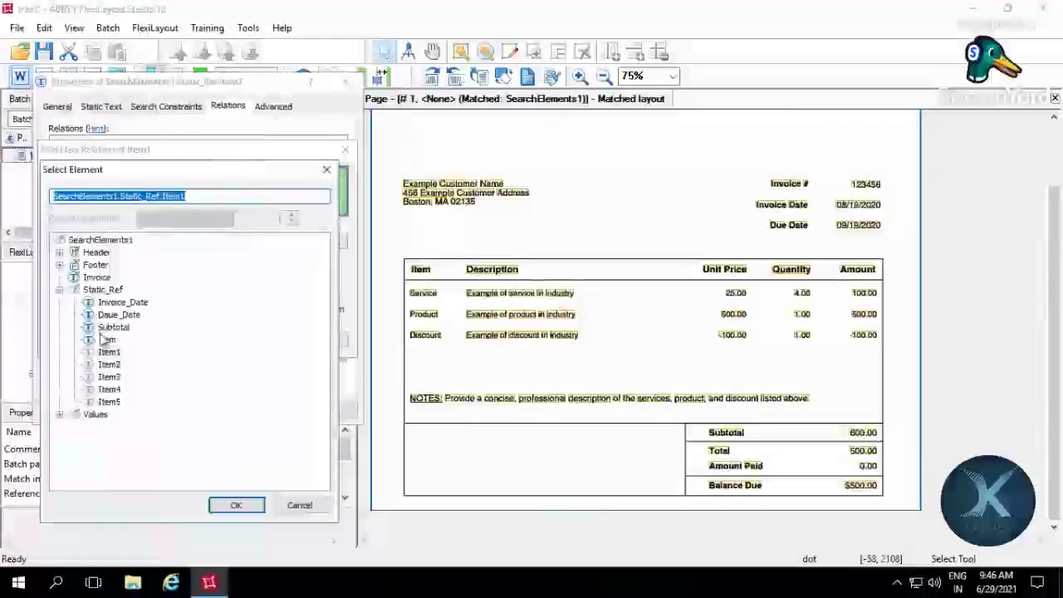
left_click(235, 505)
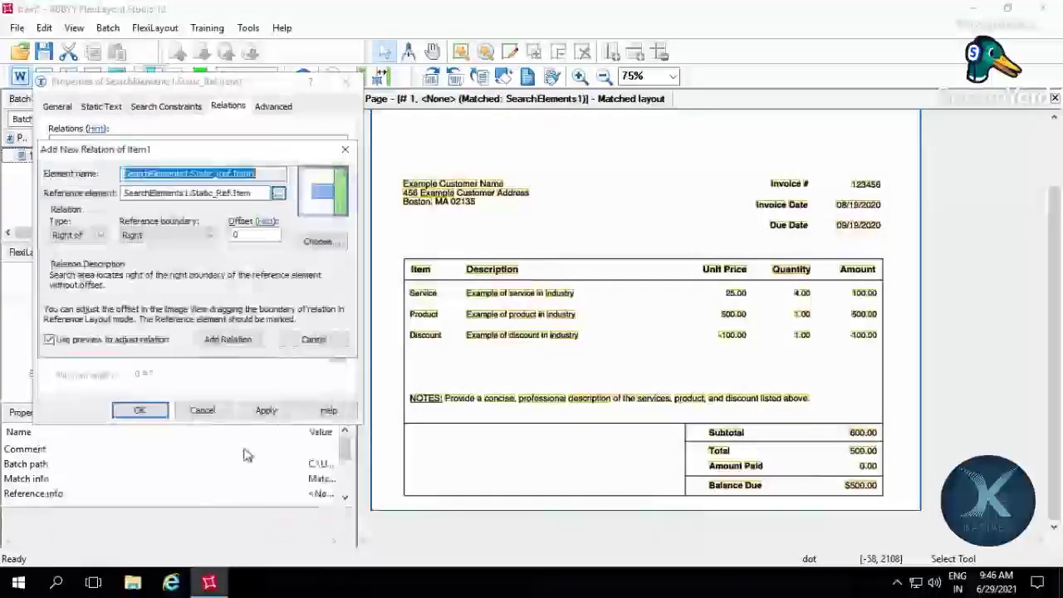
left_click(226, 339)
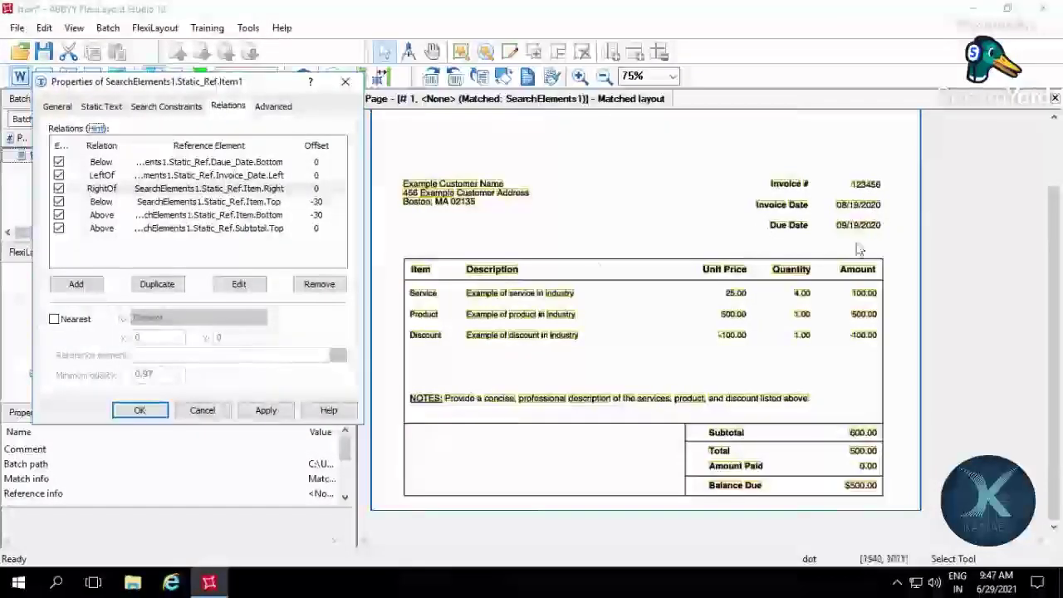
left_click(267, 411)
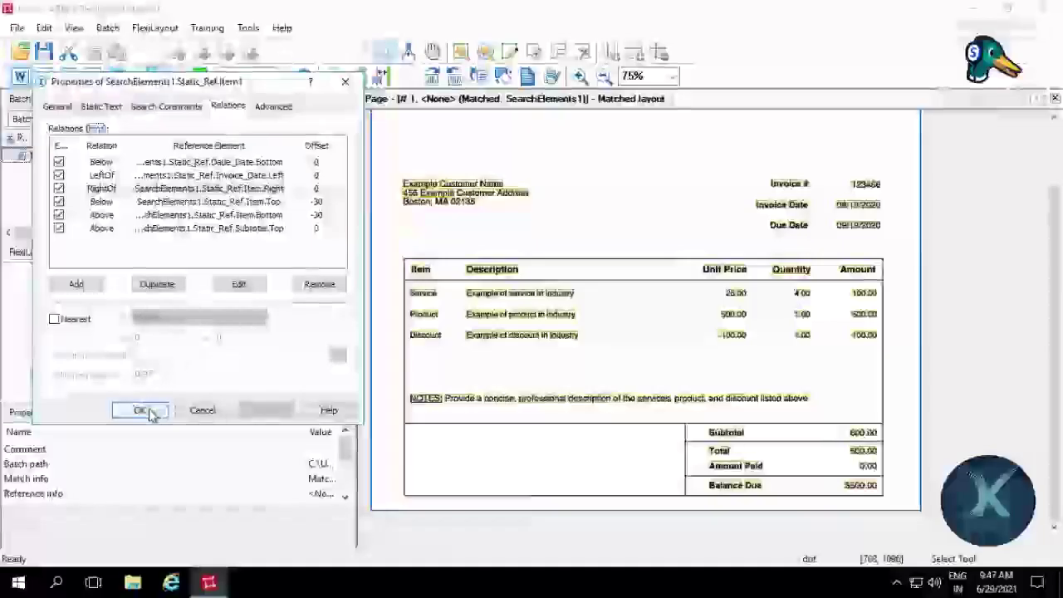
left_click(141, 410)
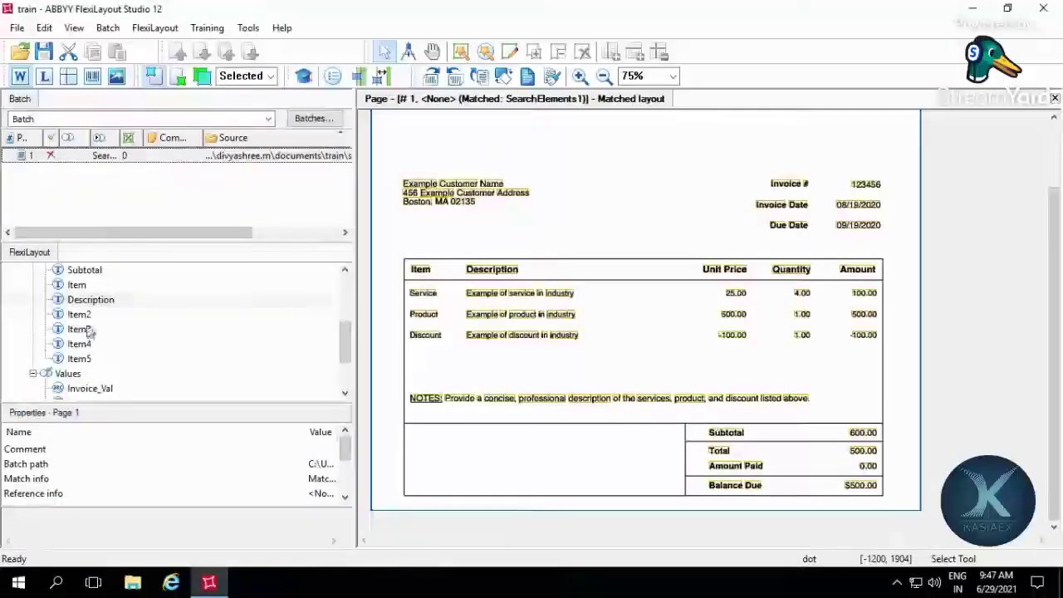
- Delete the Item2, Item3 and Item4 static text elements from the Static_Ref group
left_click(80, 315)
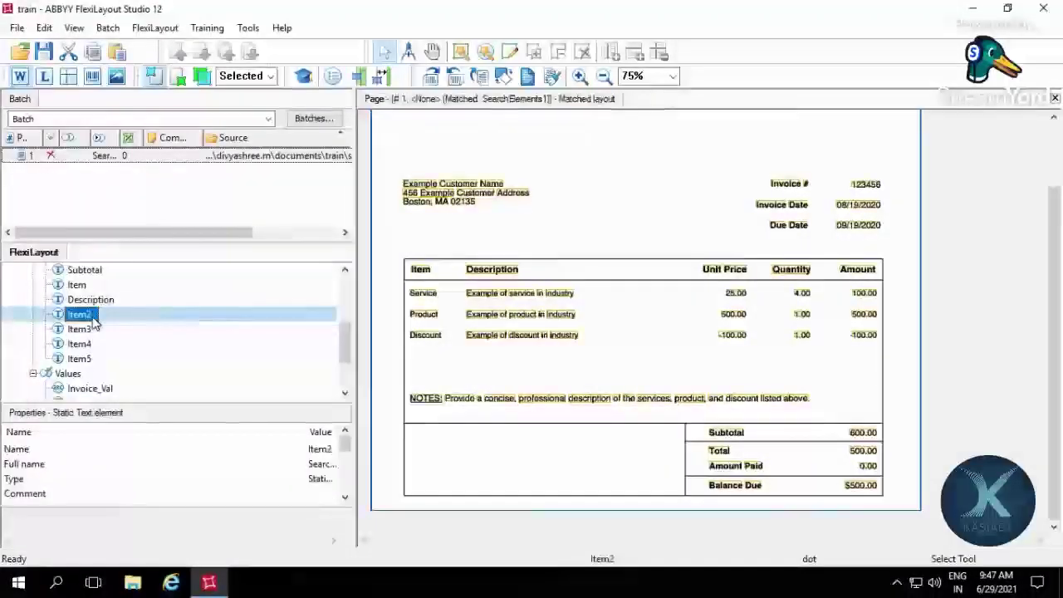
key("shift+Down")
key("shift+Down")
key("Delete")
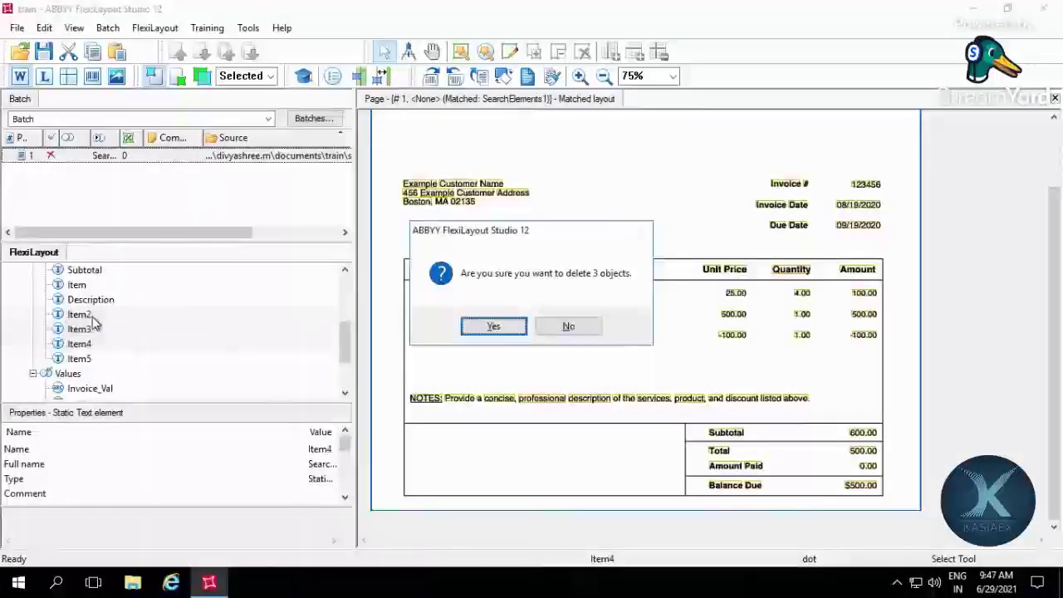
key("Return")
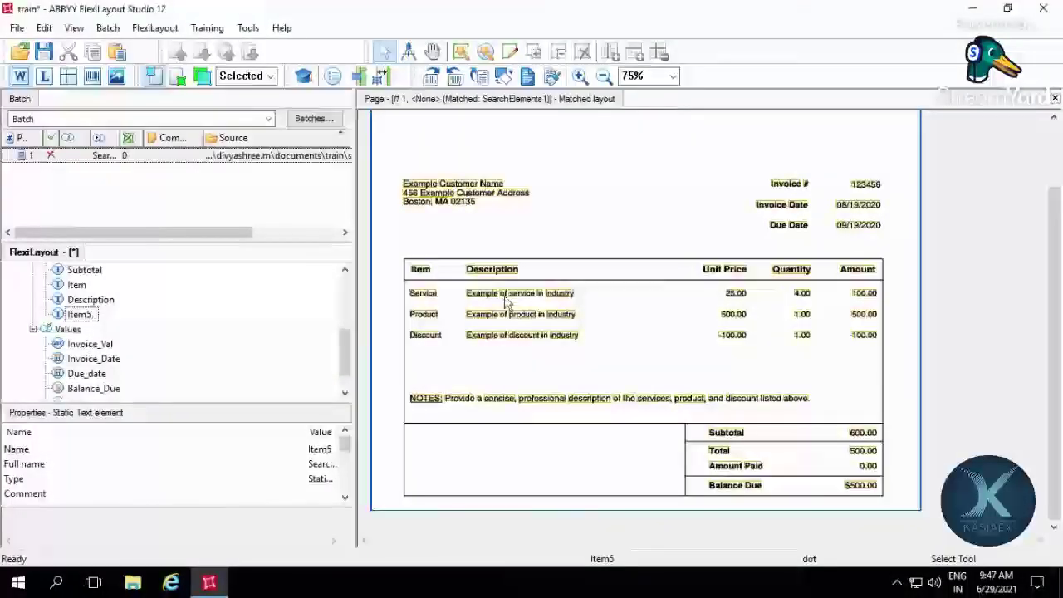
- Paste three copies of the Description static text element into the Static_Ref group
left_click(90, 300)
key("ctrl+v")
key("ctrl+v")
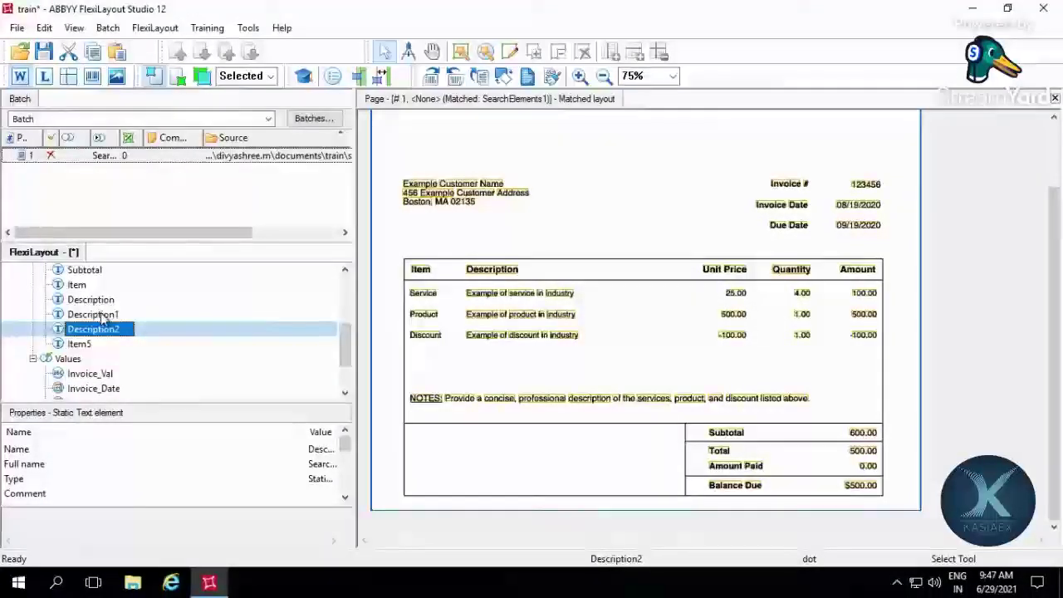
key("ctrl+v")
- Rename the original Description element as Unit_Price and open its properties
left_click(92, 300)
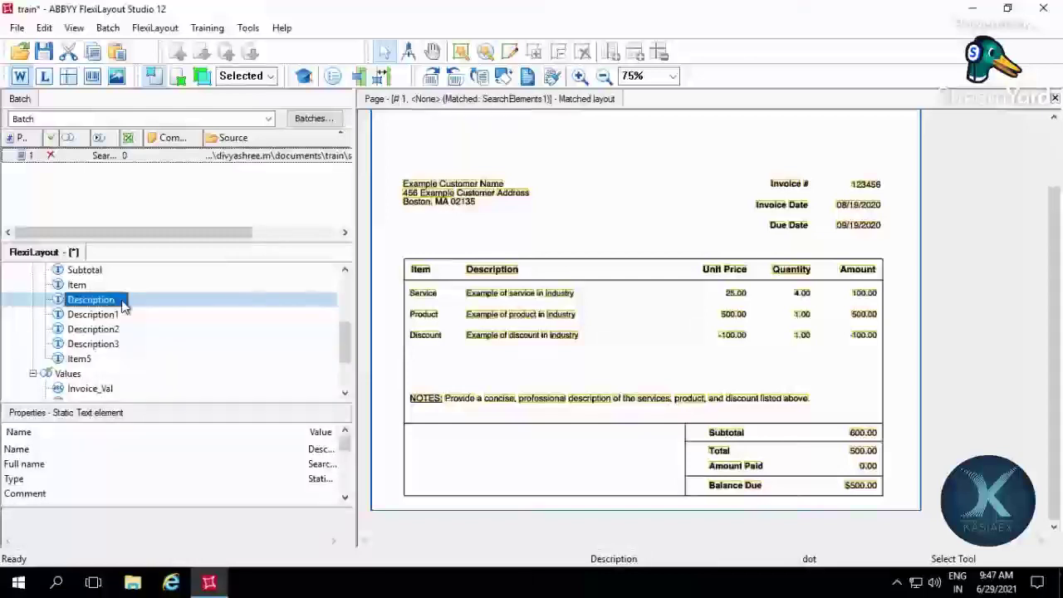
key("F2")
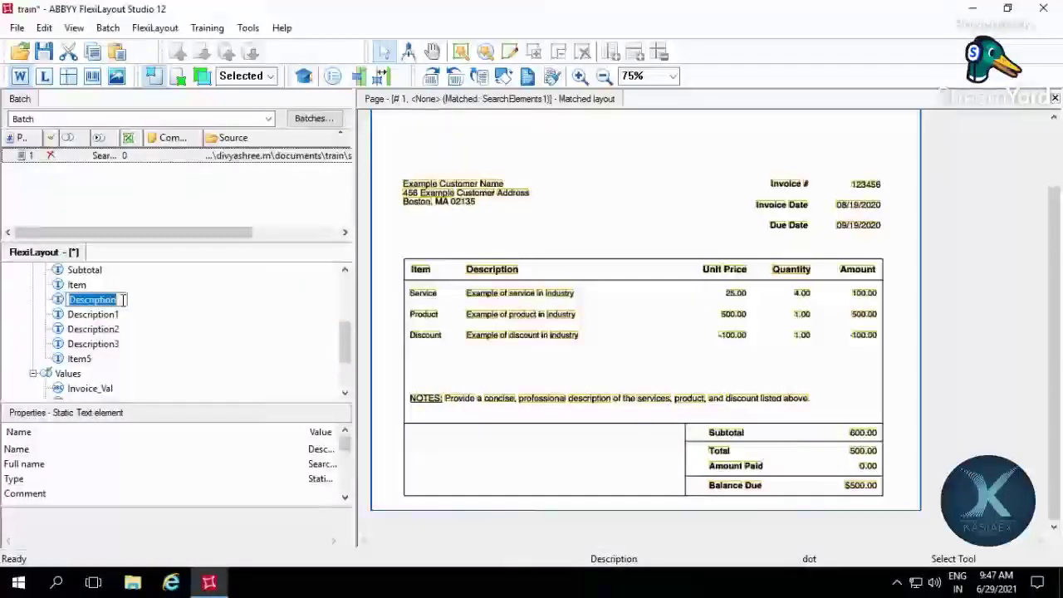
type("Unit_P")
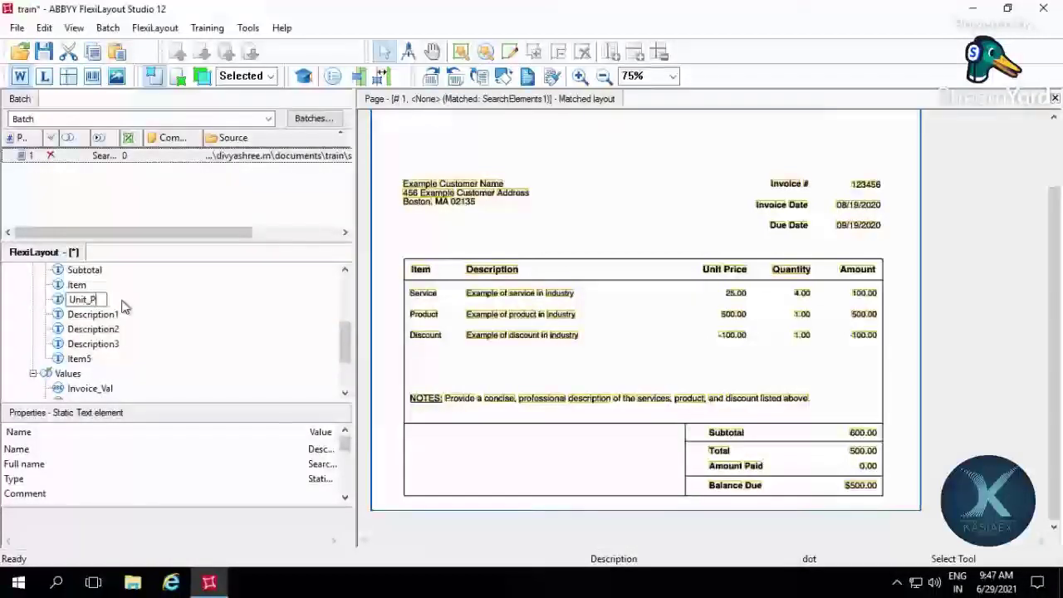
type("rice")
key("Return")
double_click(123, 305)
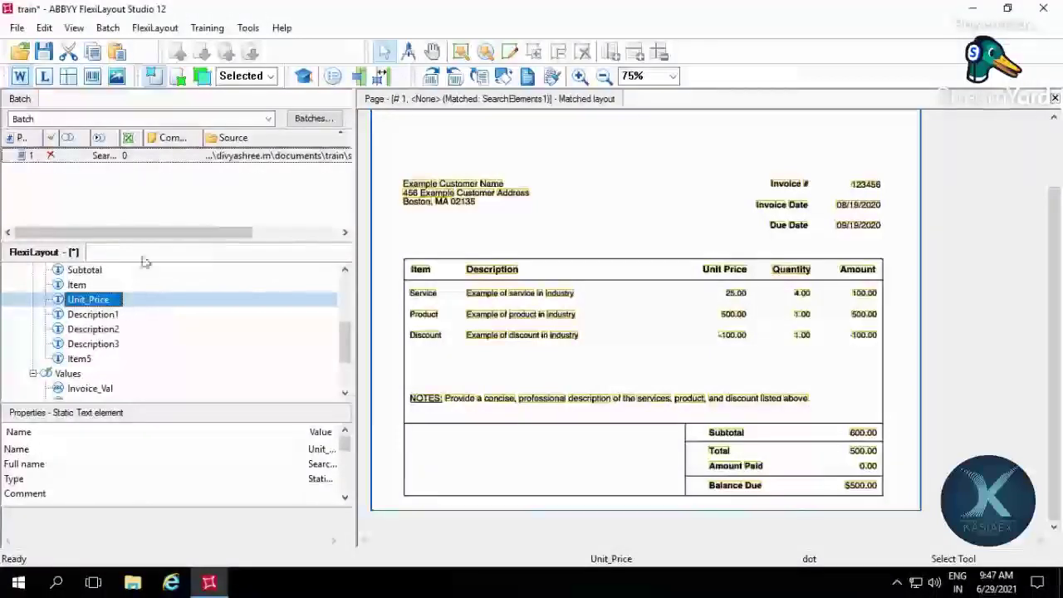
left_click(115, 106)
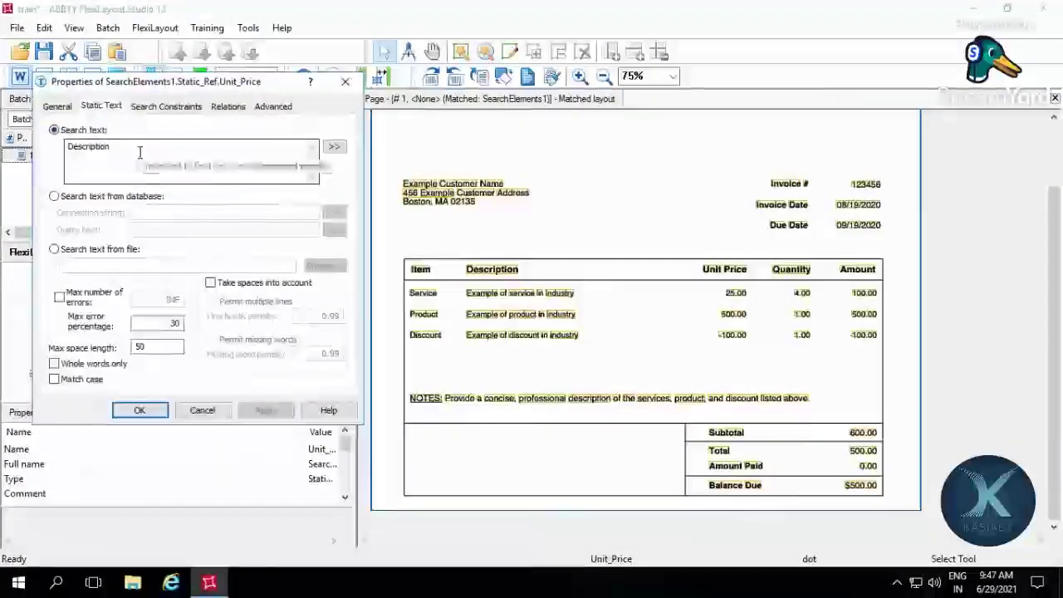
double_click(140, 152)
key("BackSpace")
type("Unit ")
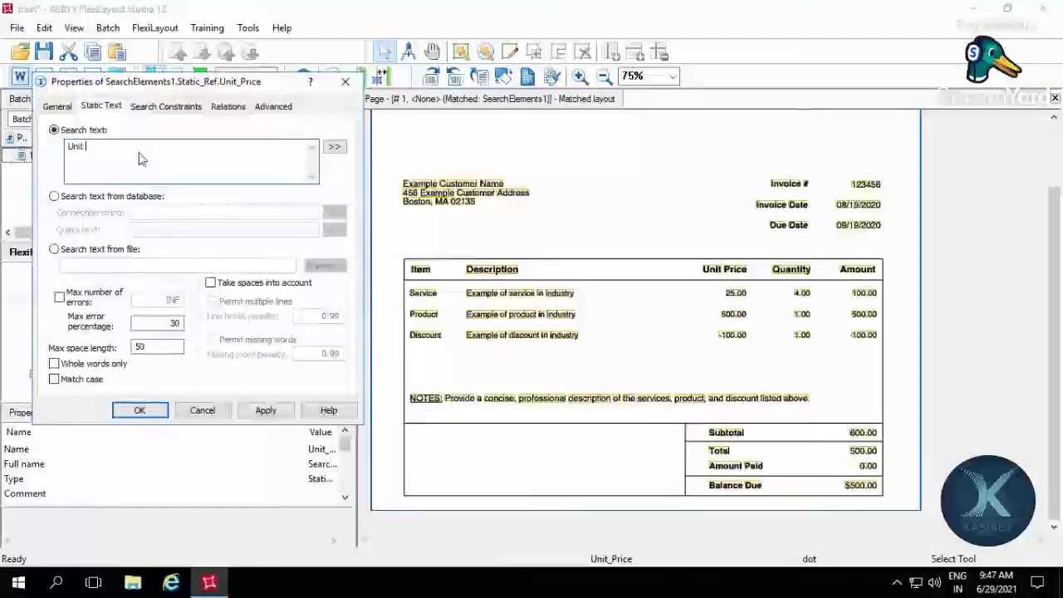
type("Price")
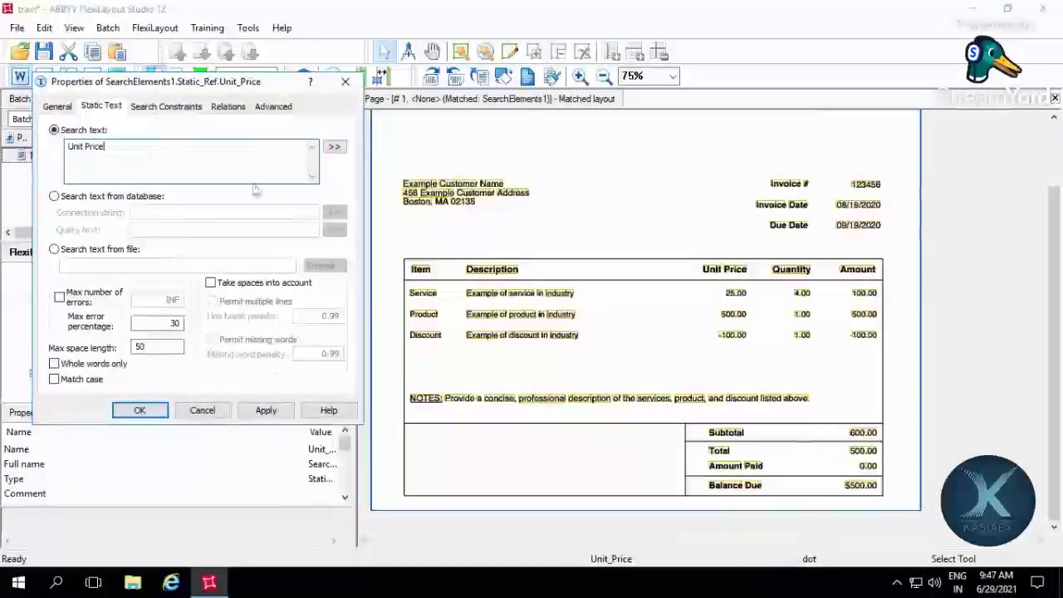
left_click(193, 108)
left_click(228, 107)
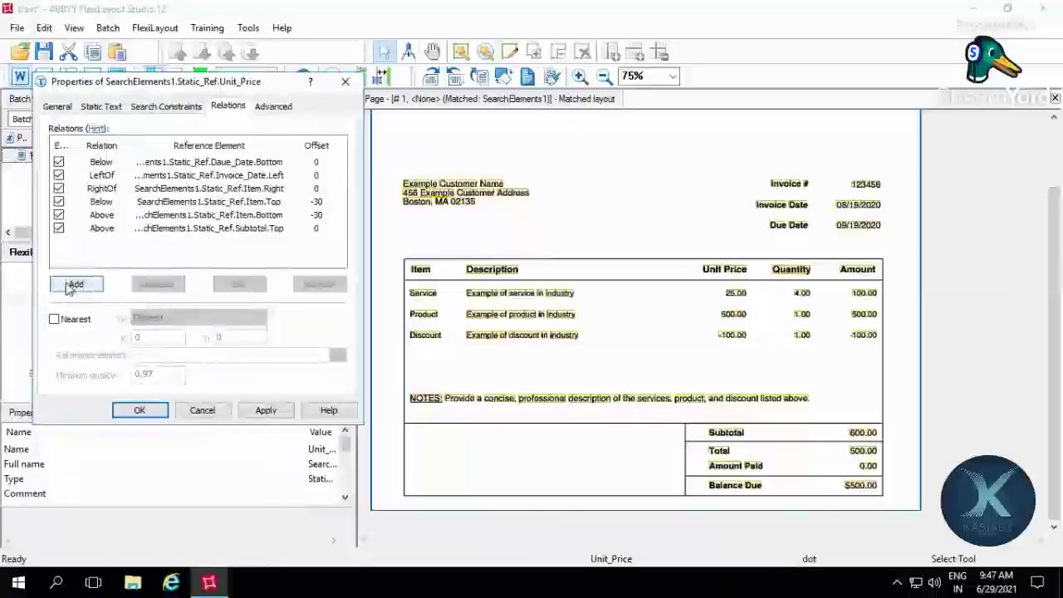
left_click(75, 284)
left_click(86, 235)
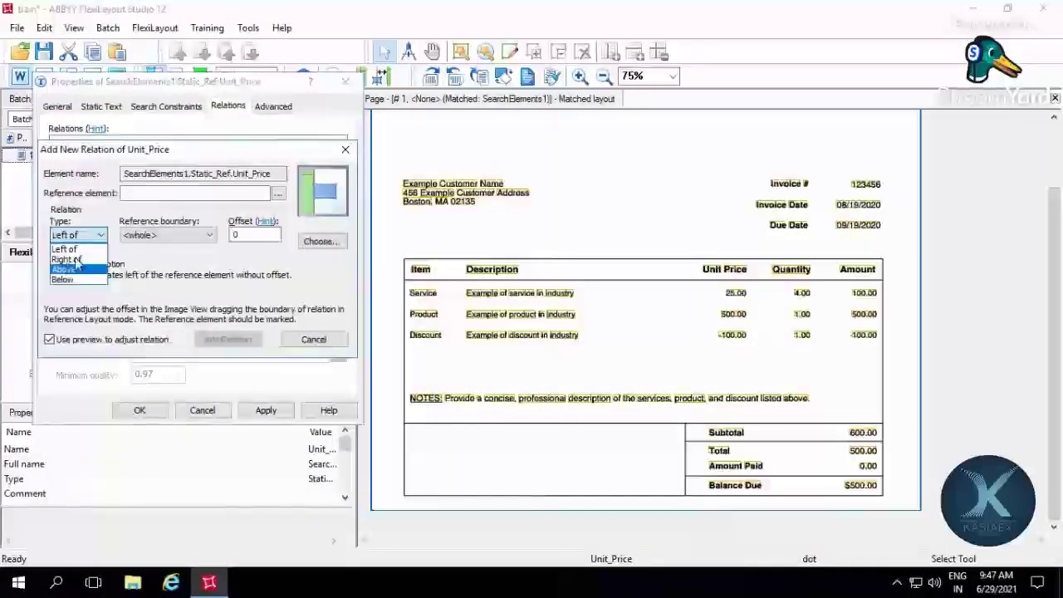
left_click(66, 260)
left_click(158, 235)
left_click(143, 270)
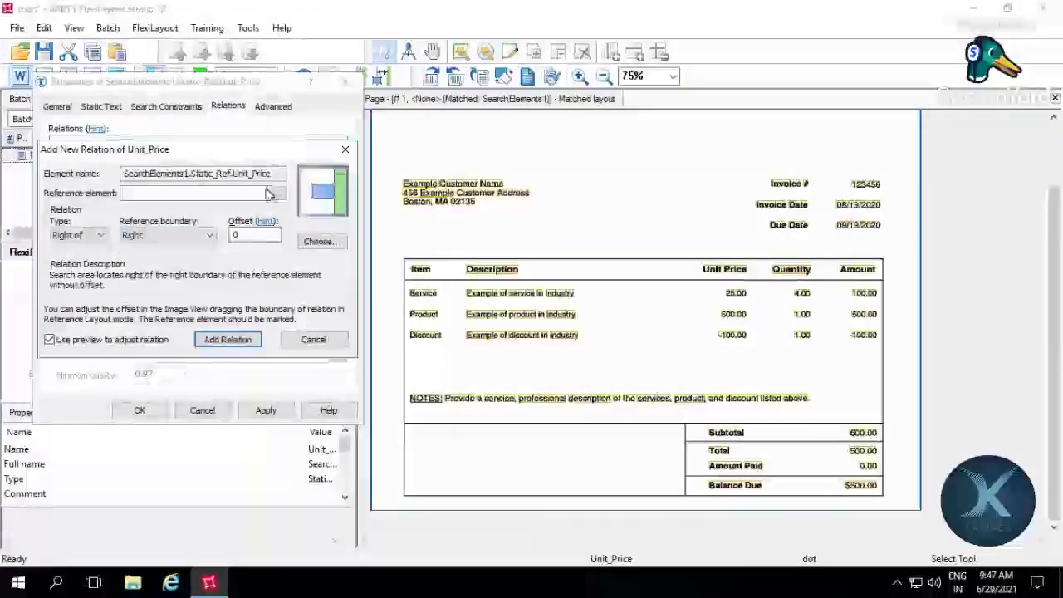
left_click(278, 194)
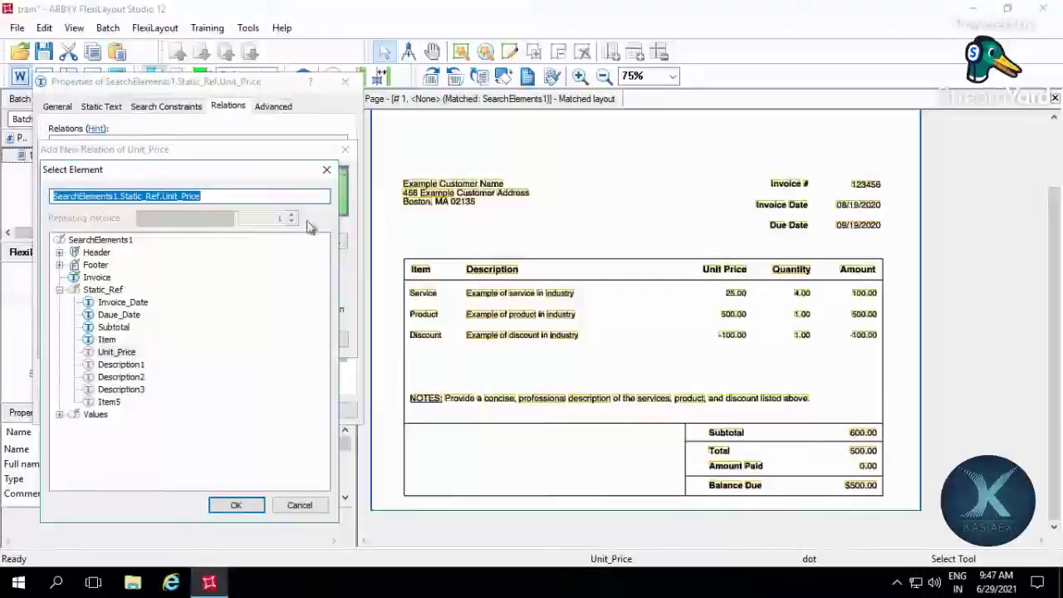
left_click(328, 172)
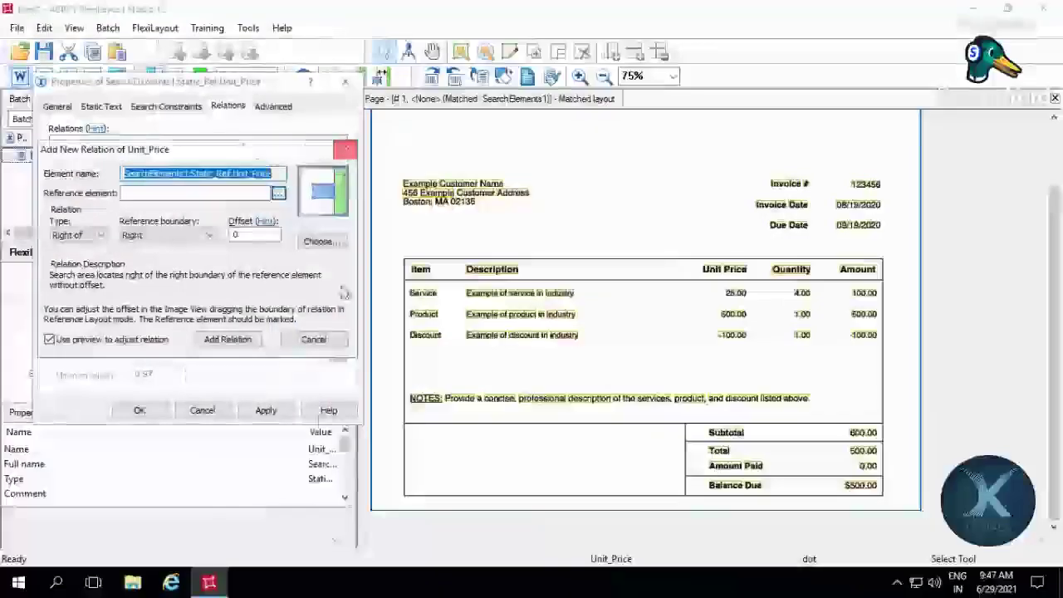
left_click(345, 150)
left_click(204, 412)
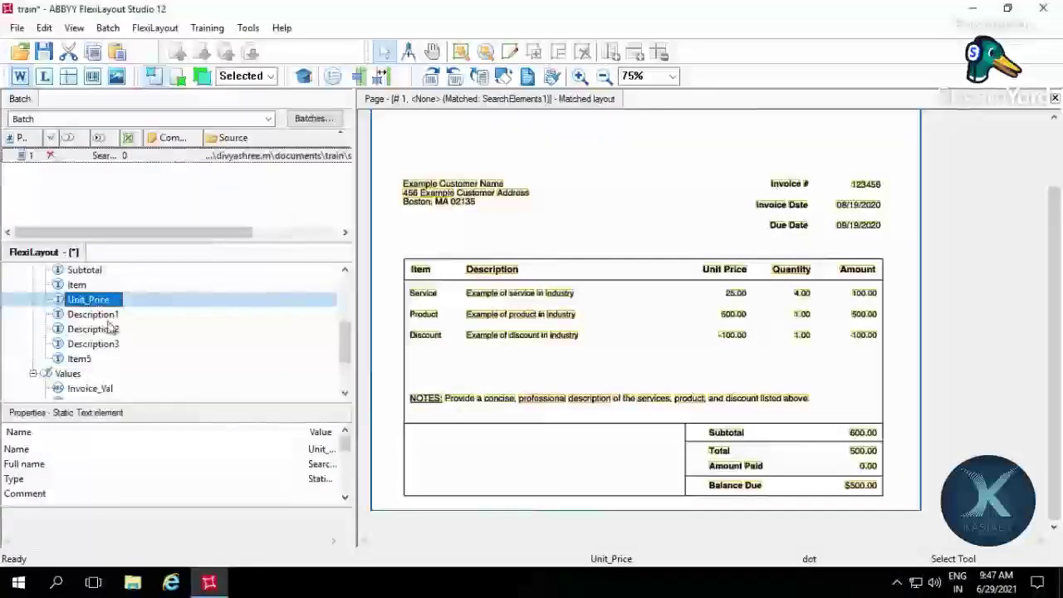
- Rename the Unit_Price static text element back to Description and save its properties
left_click(106, 332)
left_click(100, 300)
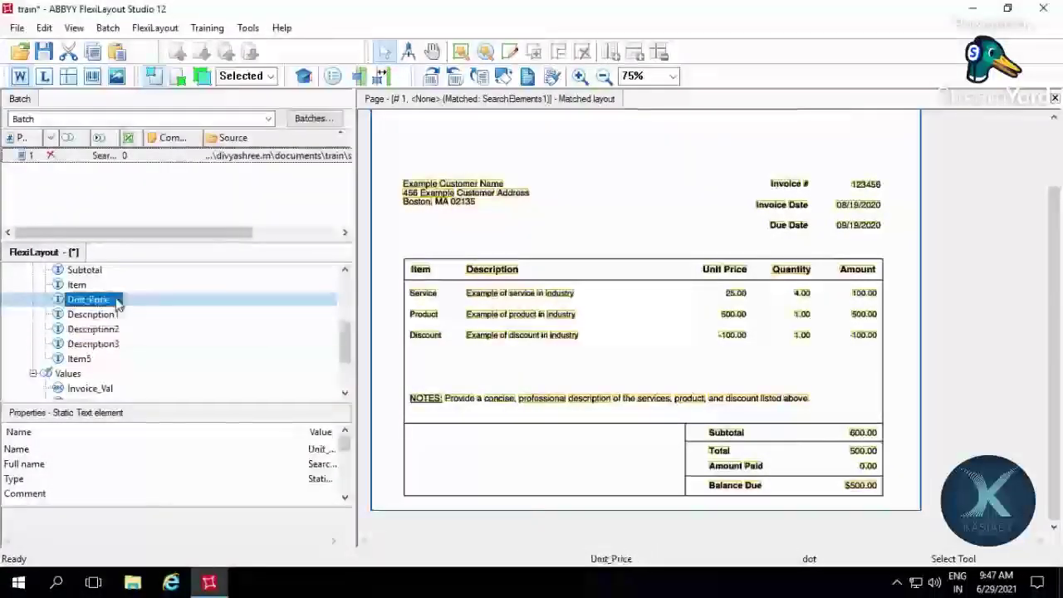
left_click(106, 342)
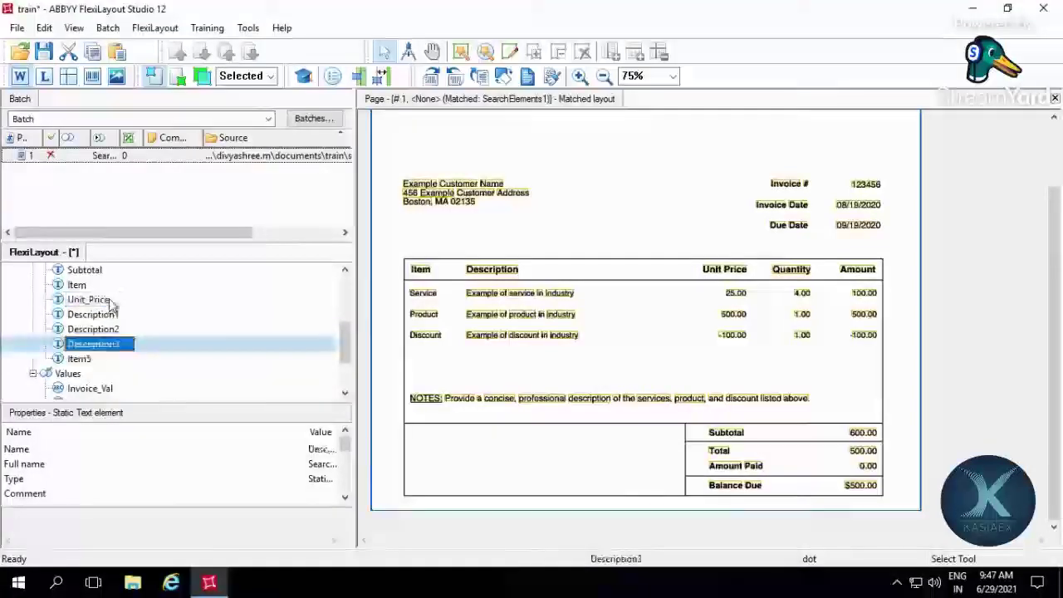
double_click(101, 300)
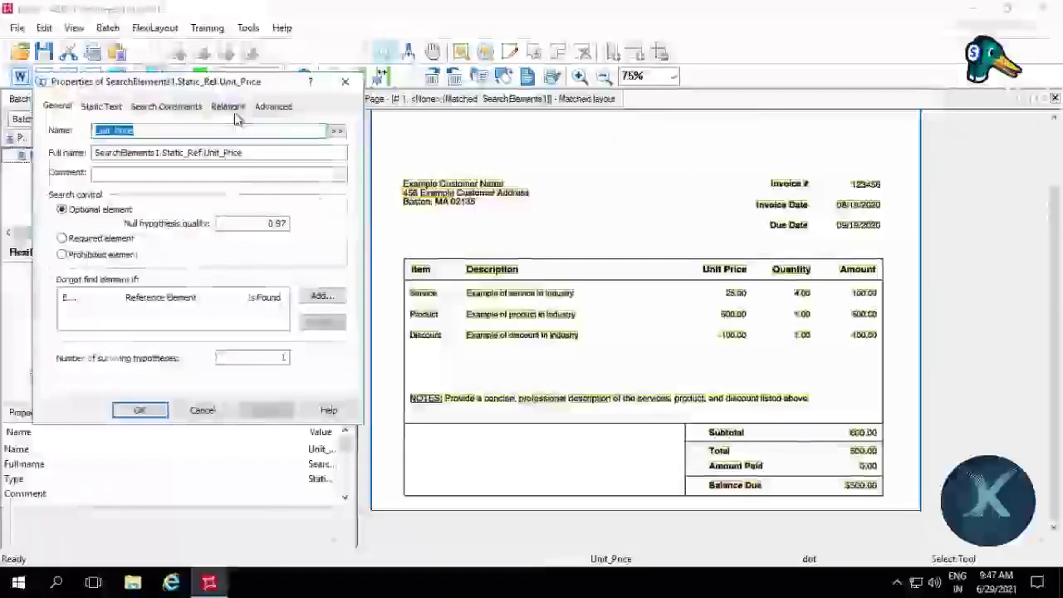
left_click(226, 106)
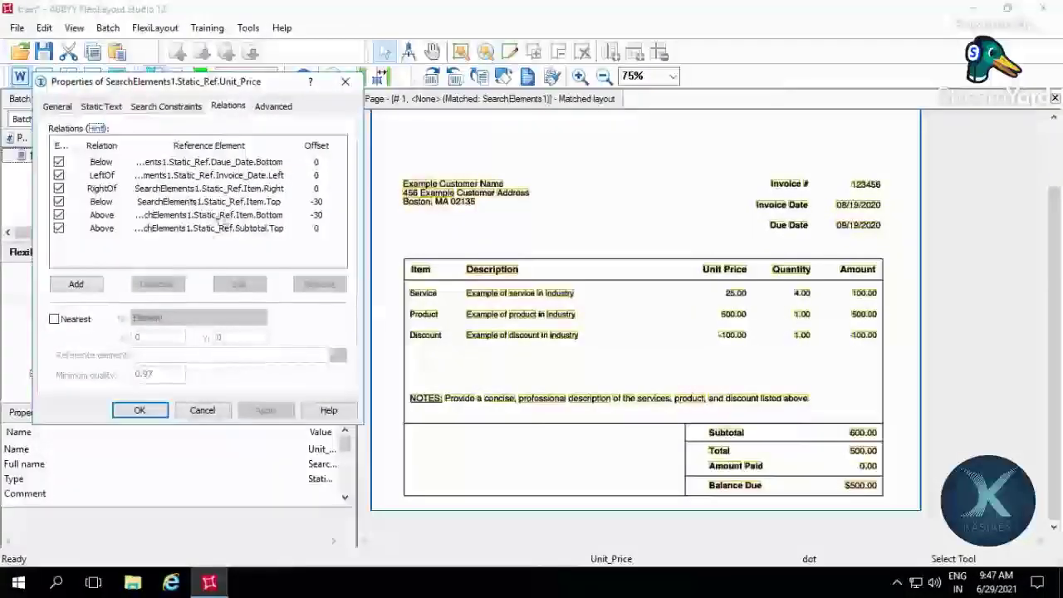
left_click(100, 106)
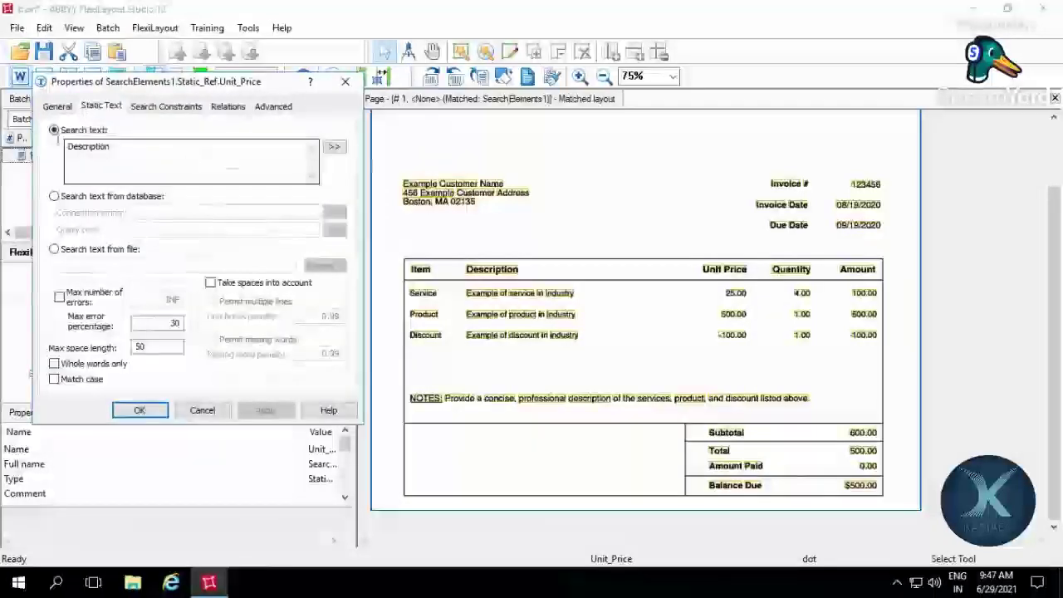
left_click(58, 108)
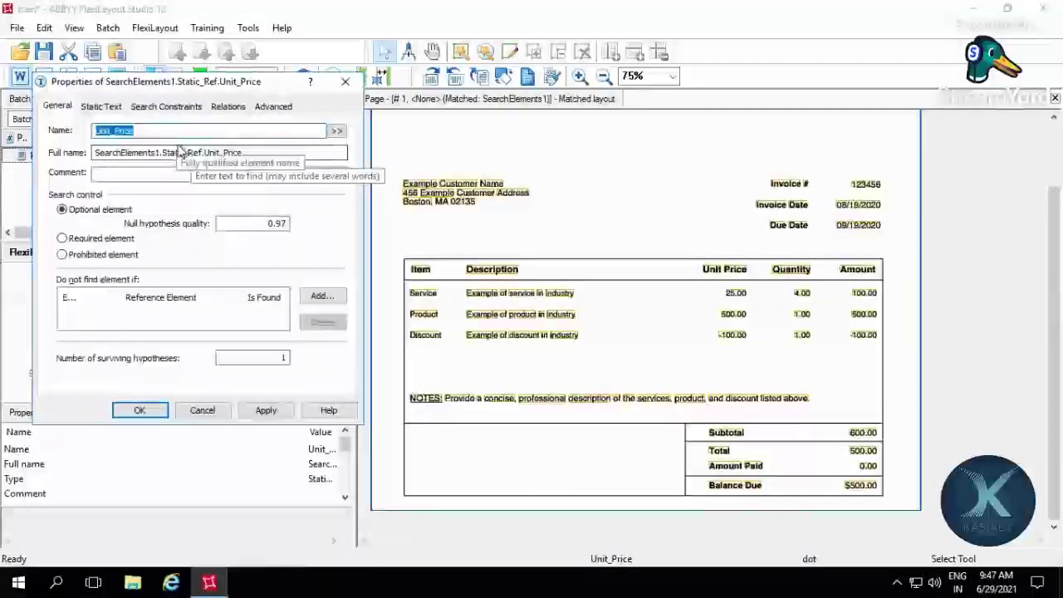
type("Dotcri")
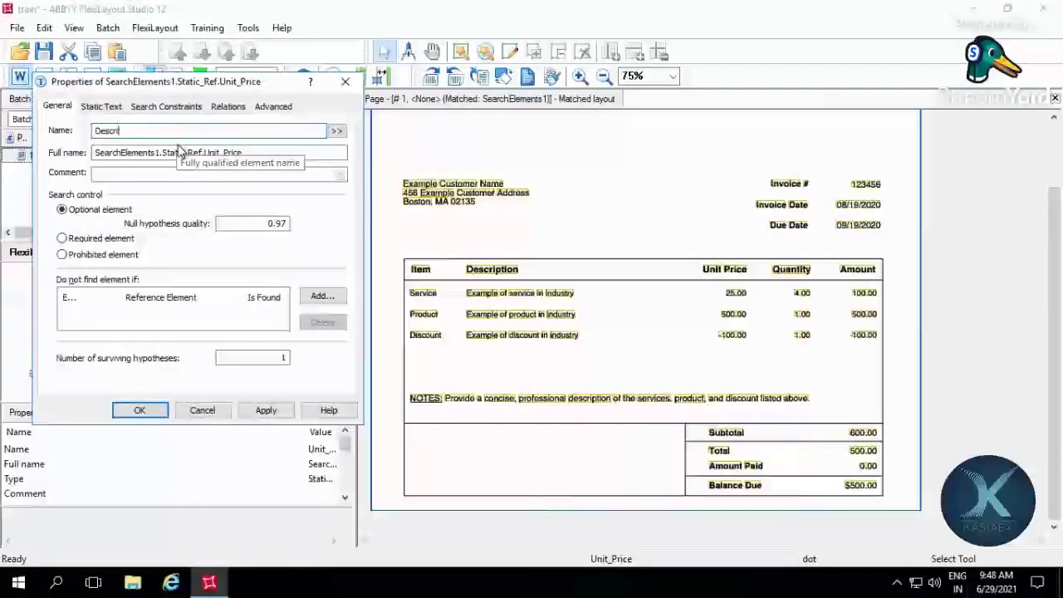
type("ption")
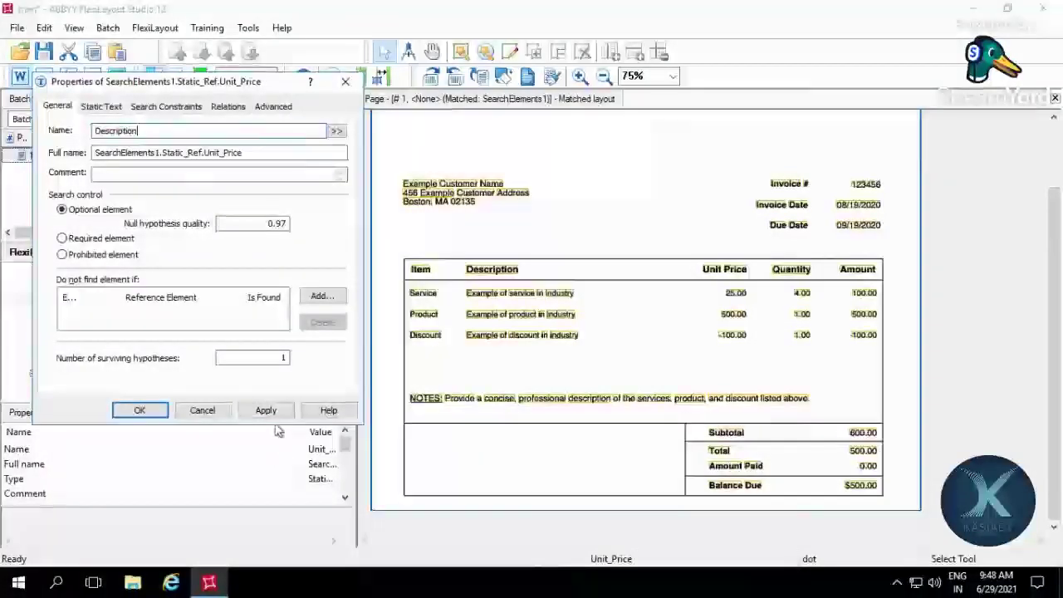
left_click(135, 410)
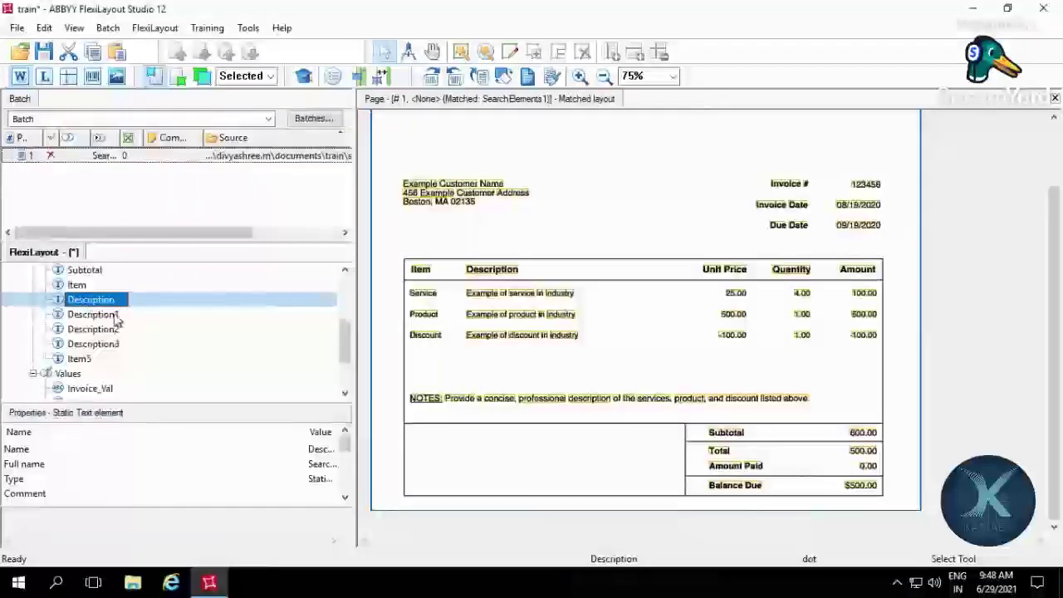
- Rename the Description1 element as Unit_Price and set its search text to Unit Price
left_click(117, 318)
double_click(116, 317)
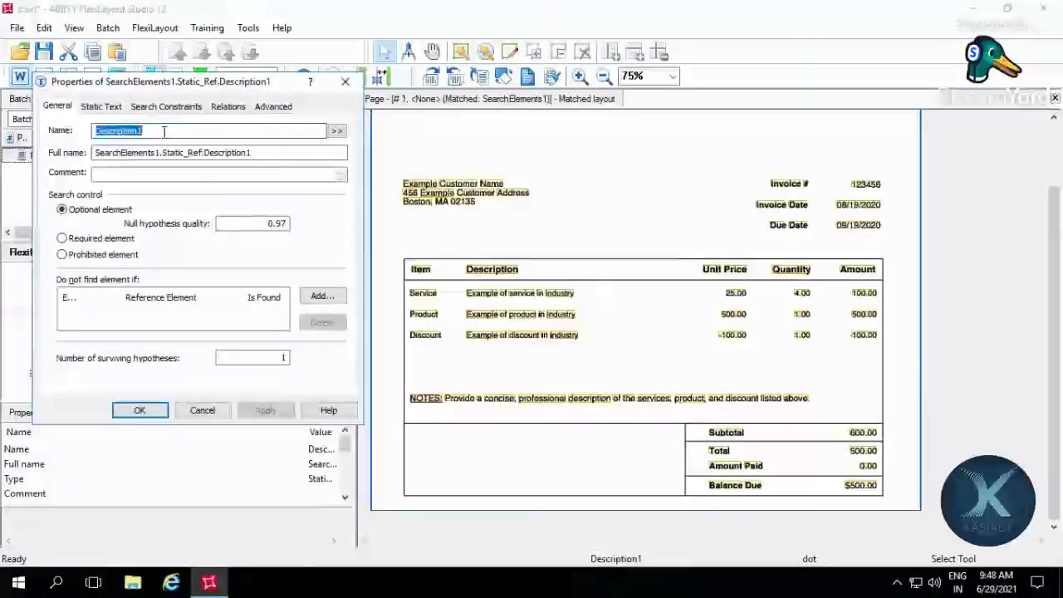
type("Unit_Price")
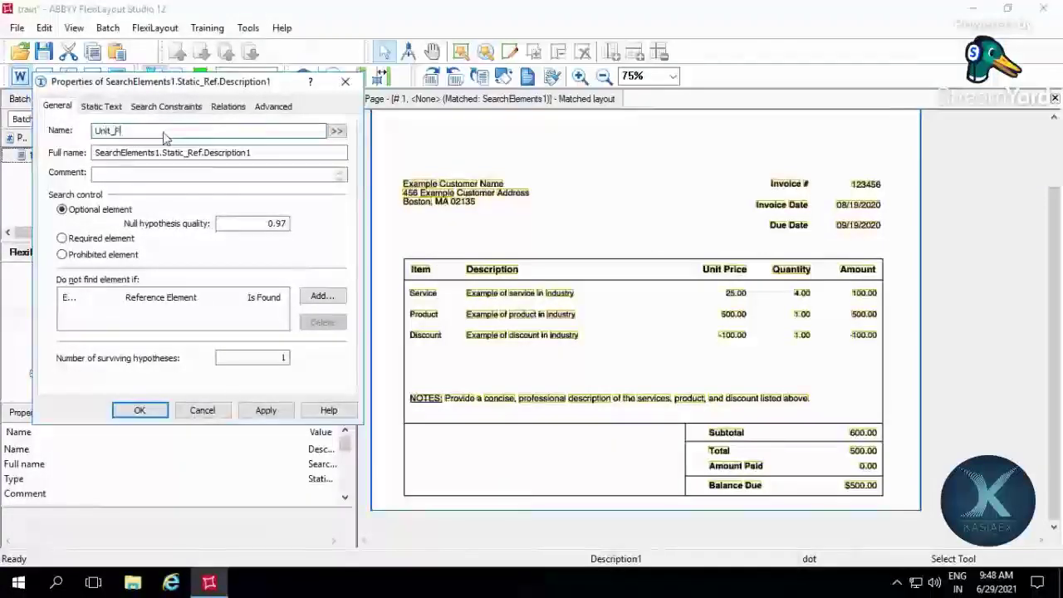
left_click(102, 107)
key("ctrl+a")
key("BackSpace")
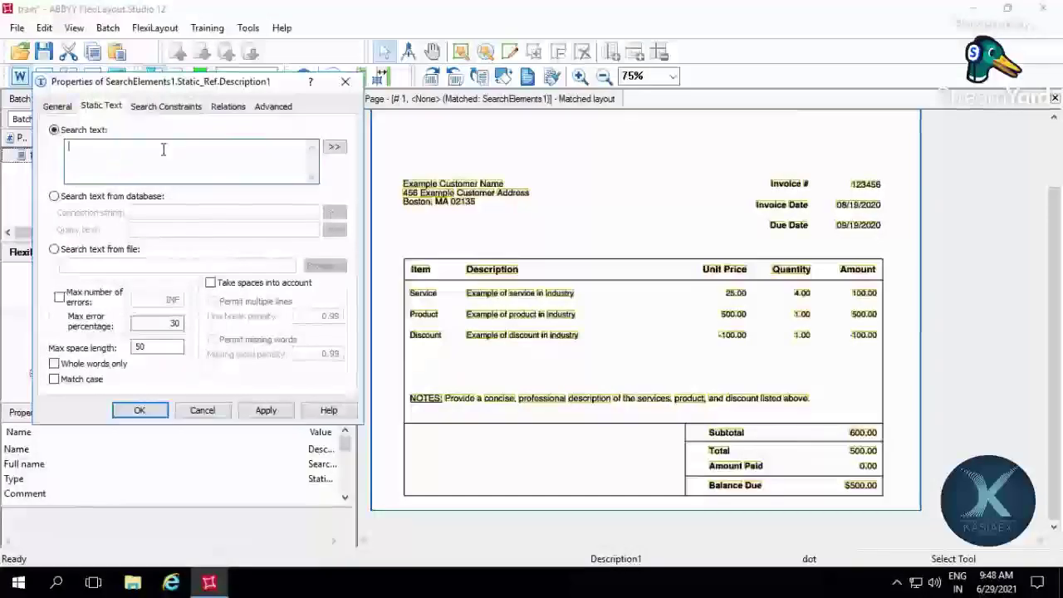
type("Unit Price")
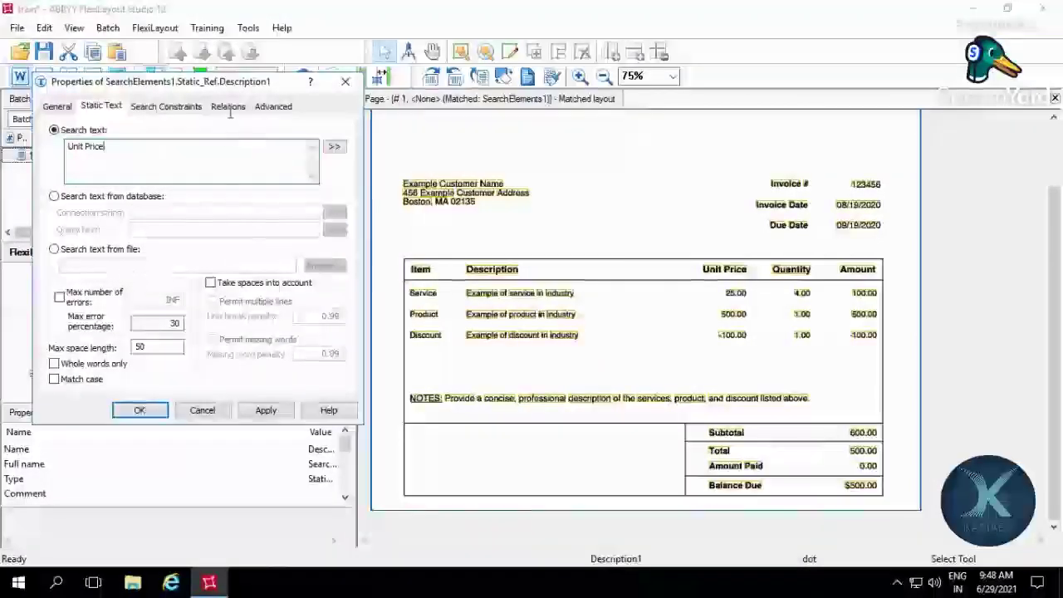
- Add a Right of relation to the Unit Price element, referencing the right boundary of Description
left_click(229, 108)
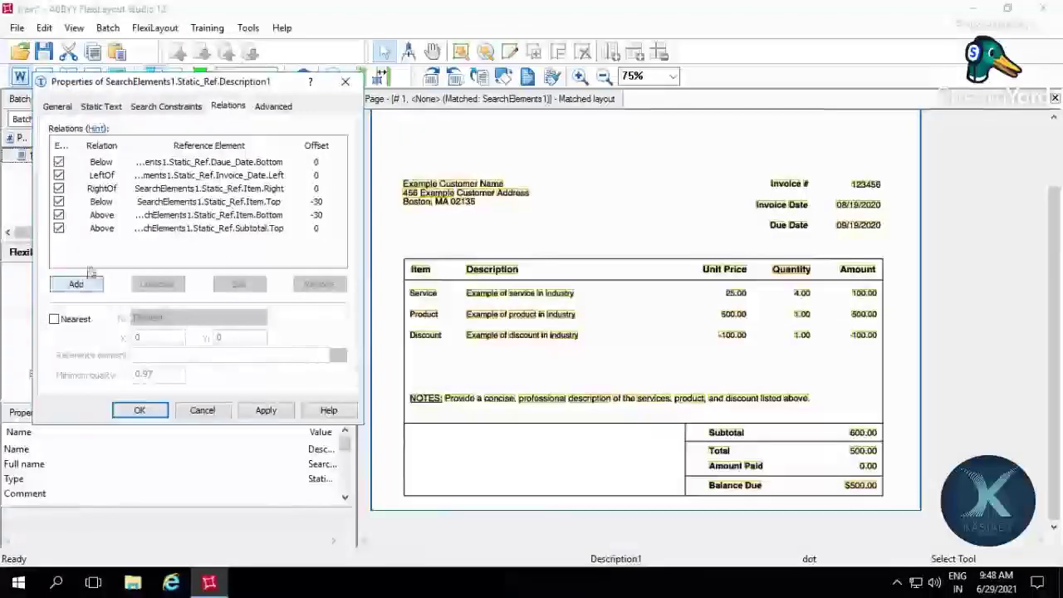
left_click(76, 284)
left_click(83, 235)
left_click(90, 261)
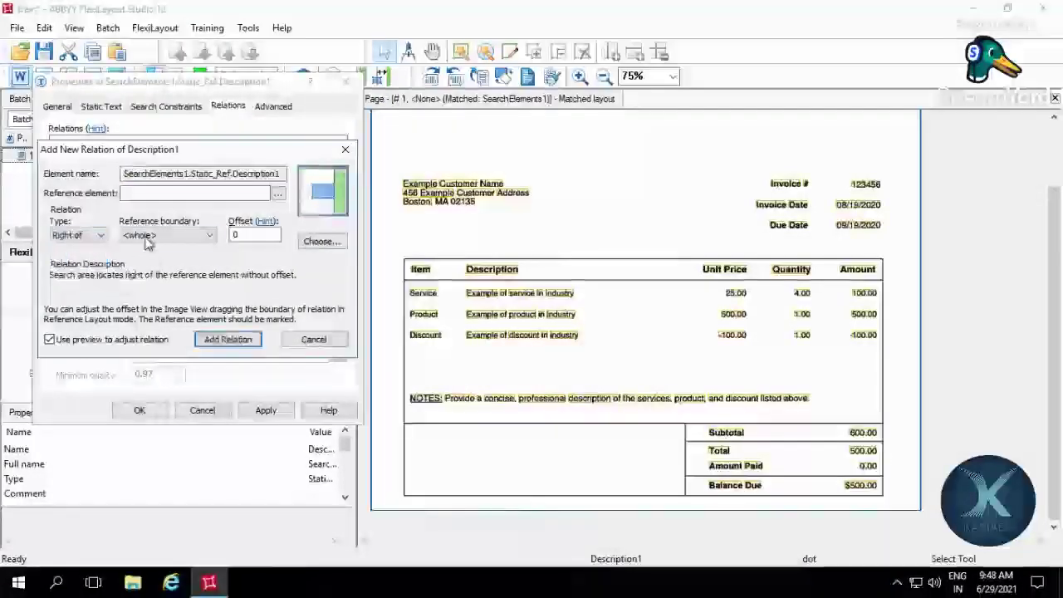
left_click(183, 235)
left_click(158, 271)
left_click(279, 193)
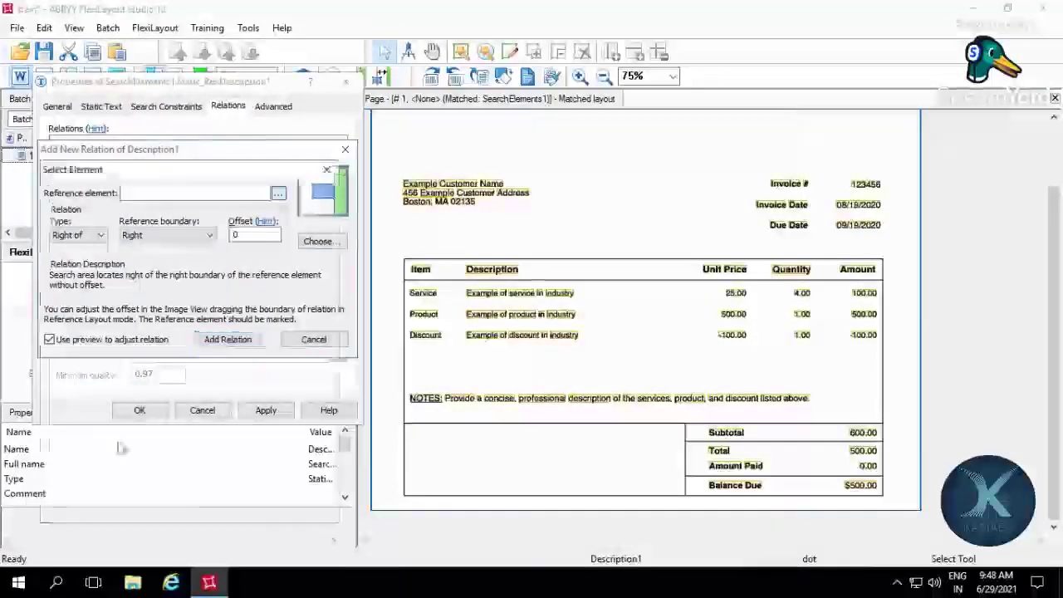
left_click(119, 352)
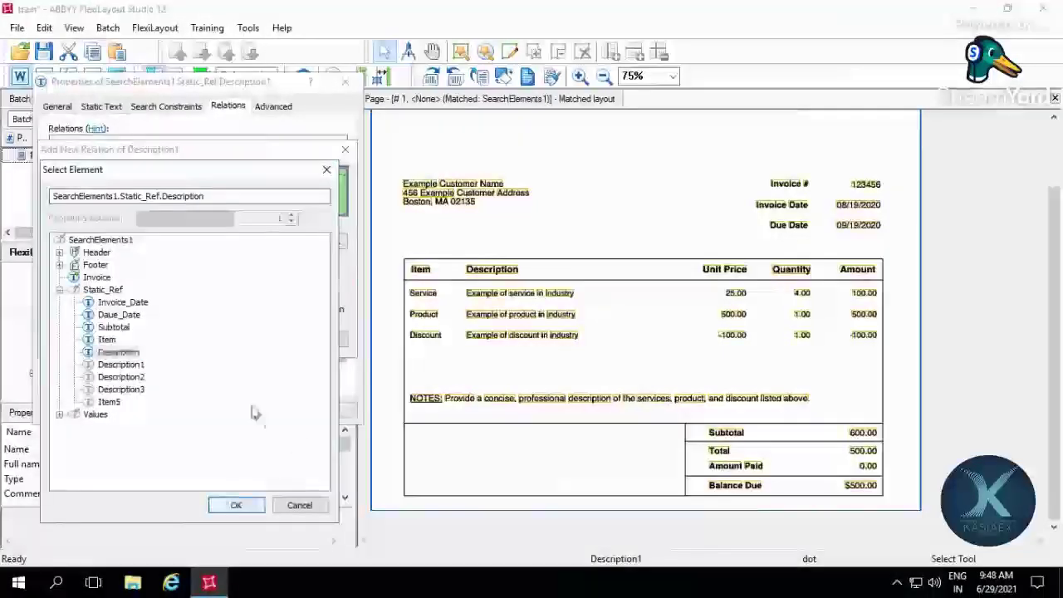
left_click(234, 505)
left_click(221, 341)
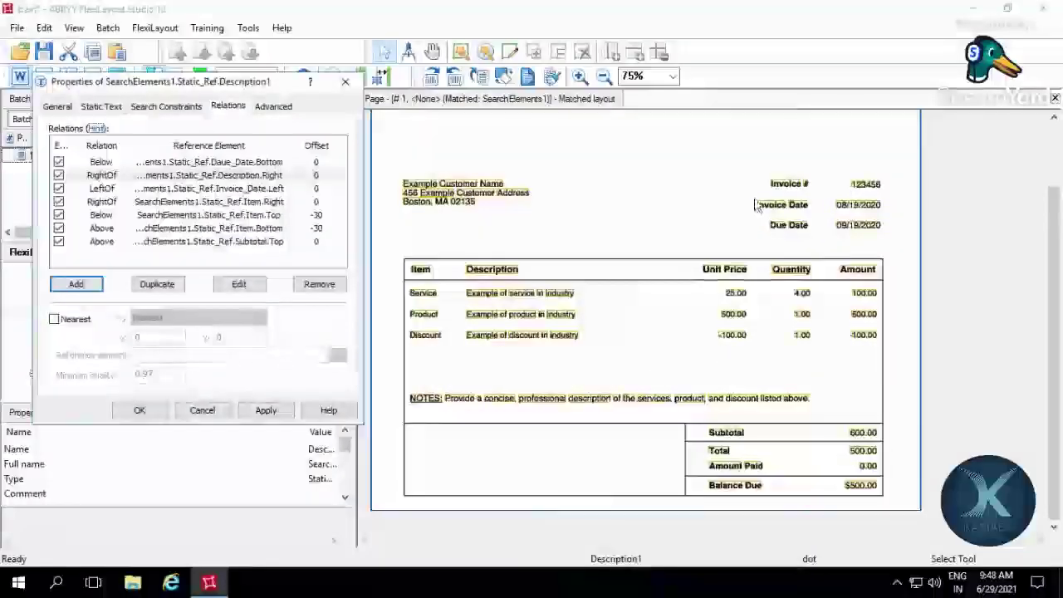
- Set the offset of the Left of Invoice_Date relation to -100 and save the Unit Price element's properties
left_click(179, 190)
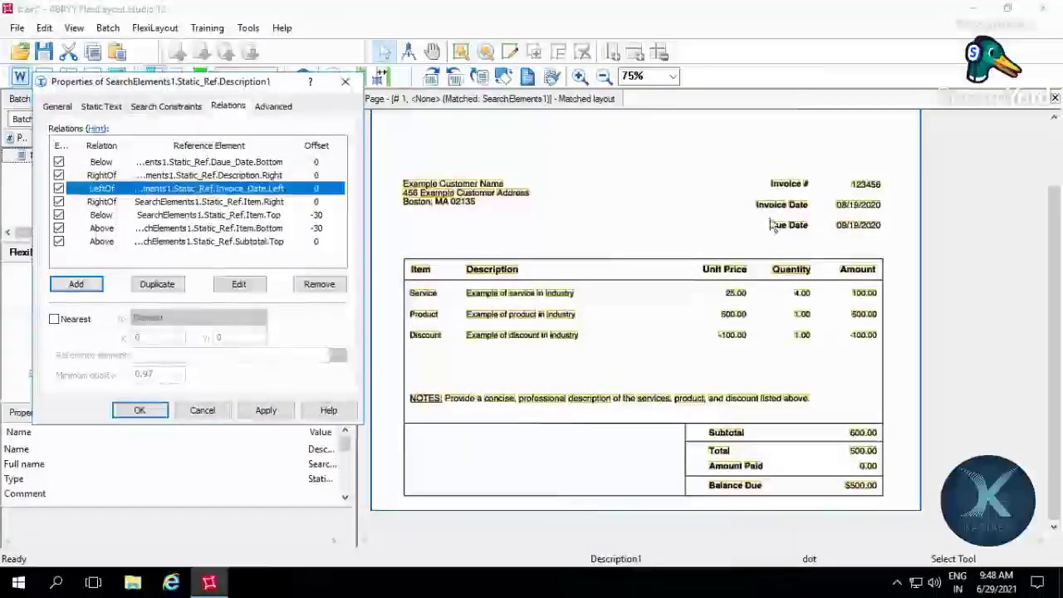
left_click_drag(757, 201, 750, 311)
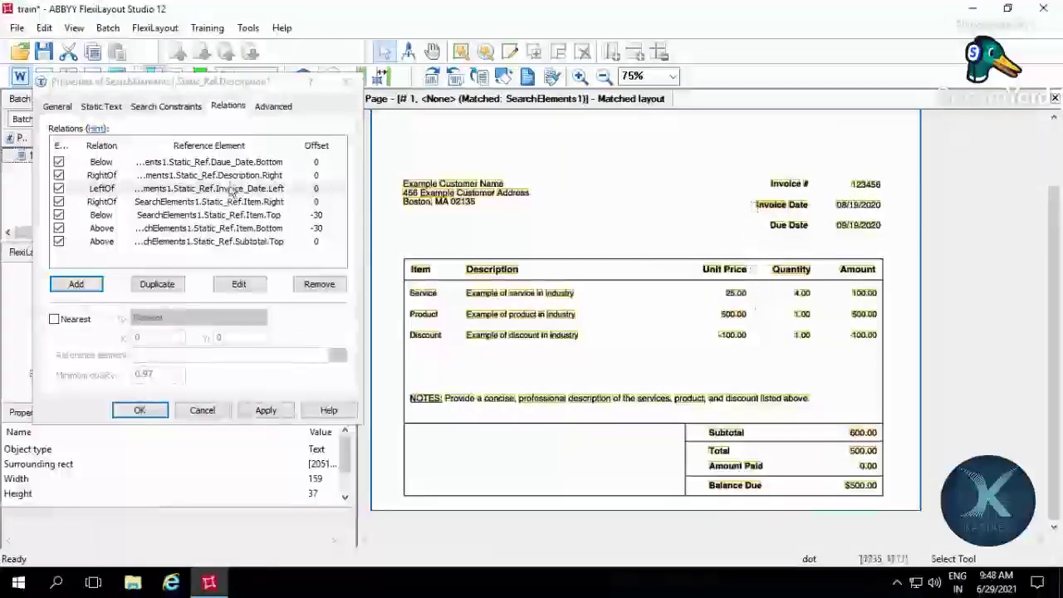
double_click(233, 196)
double_click(241, 235)
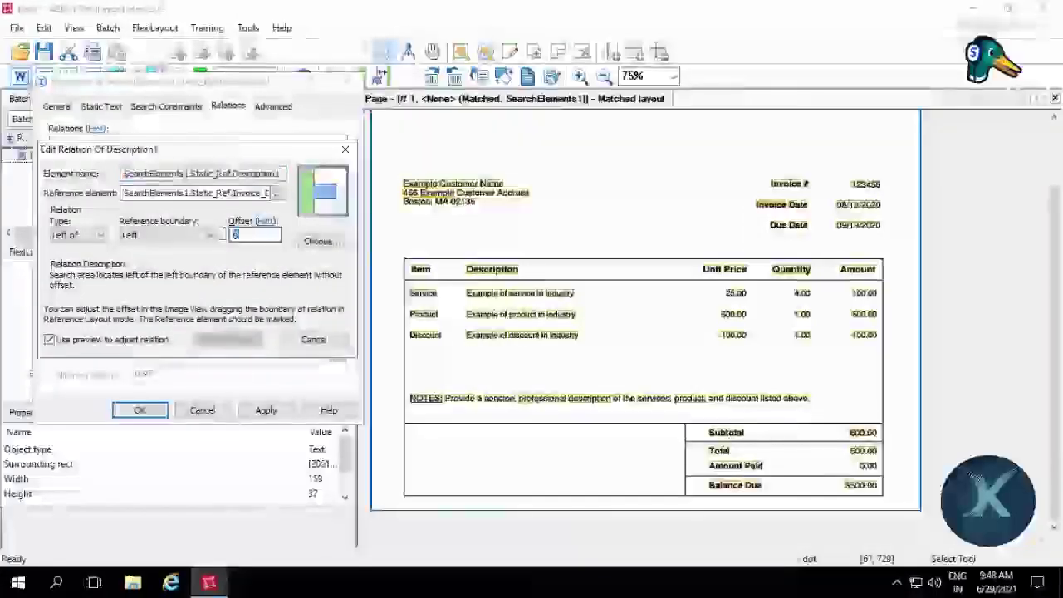
type("-100")
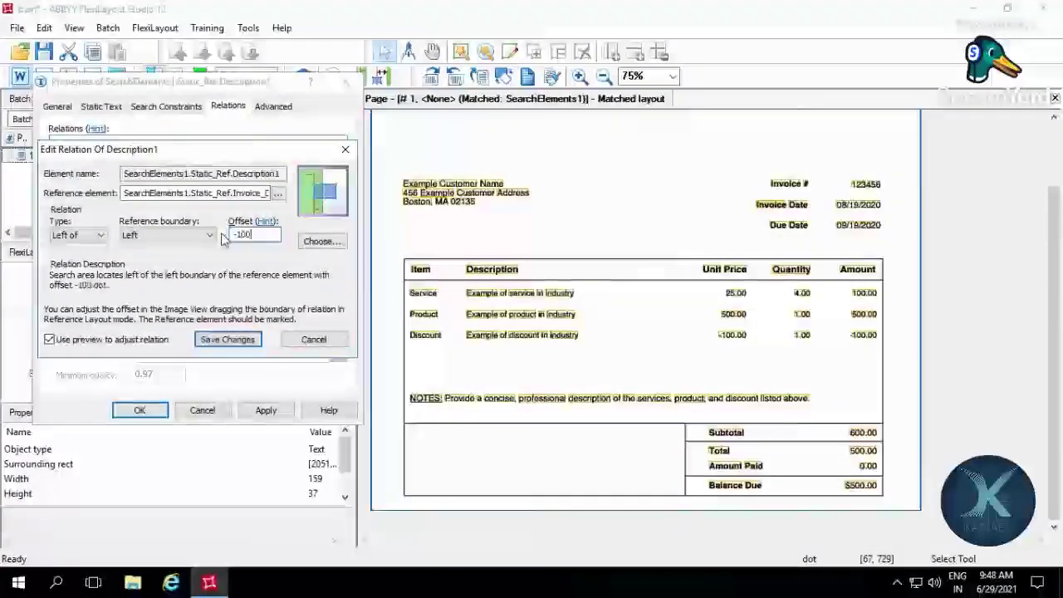
left_click(226, 339)
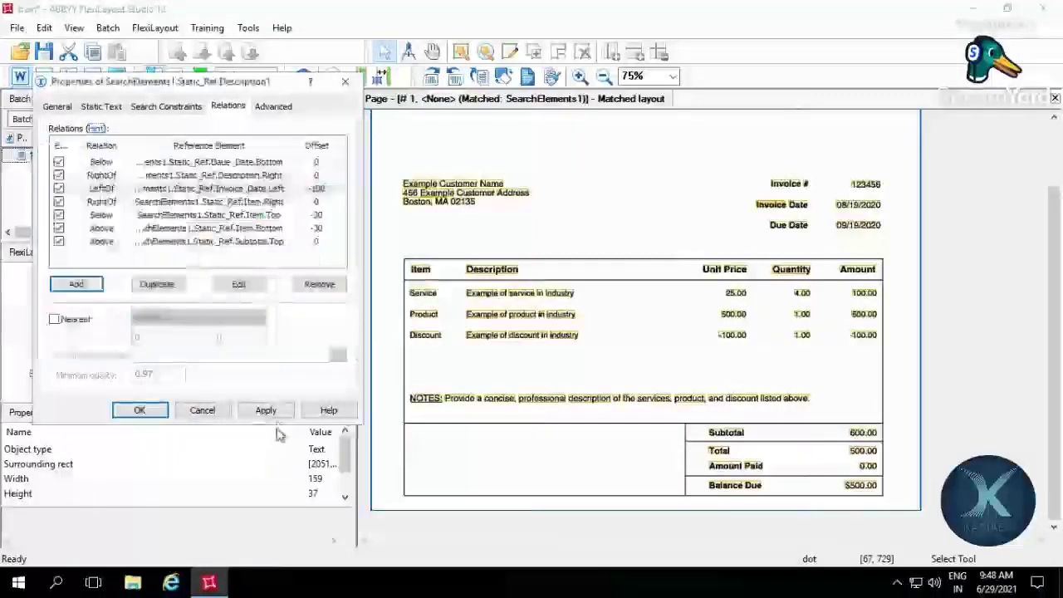
left_click(266, 410)
left_click(139, 410)
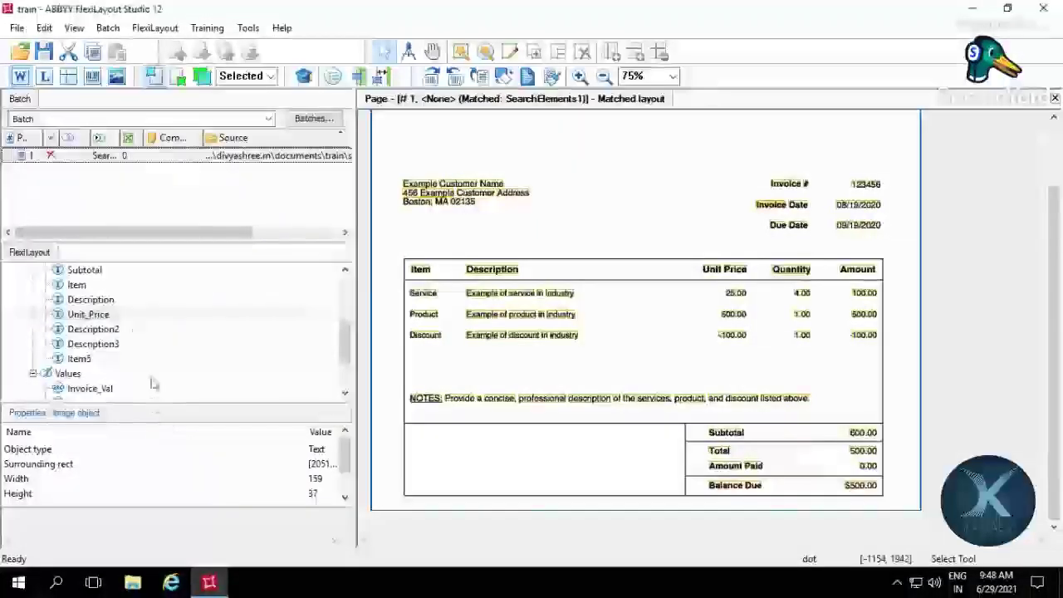
- Rename the Description2 static text element as Quantity
left_click(126, 332)
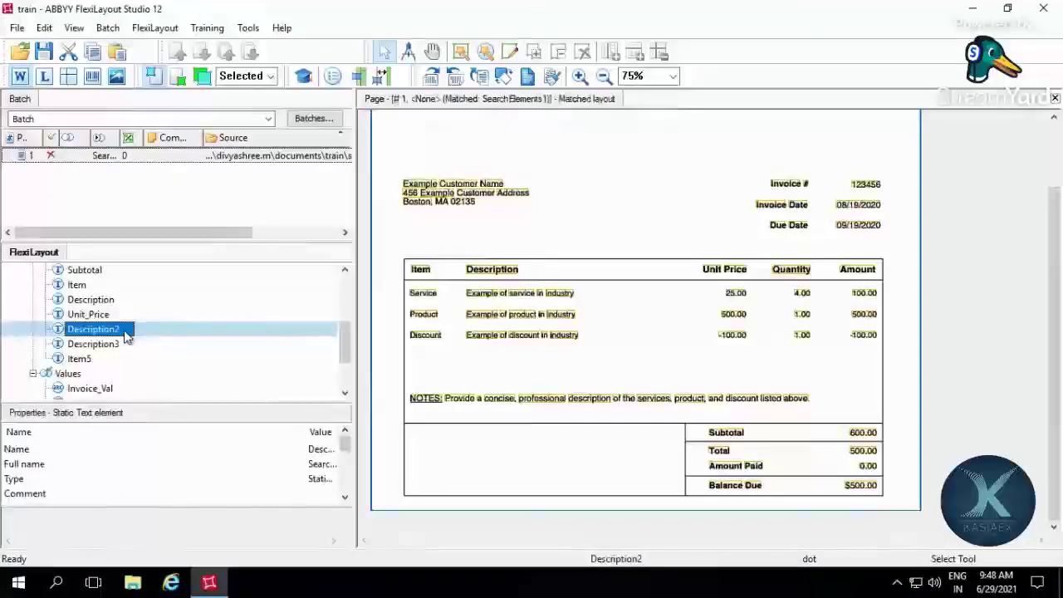
left_click(126, 332)
type("Quanti")
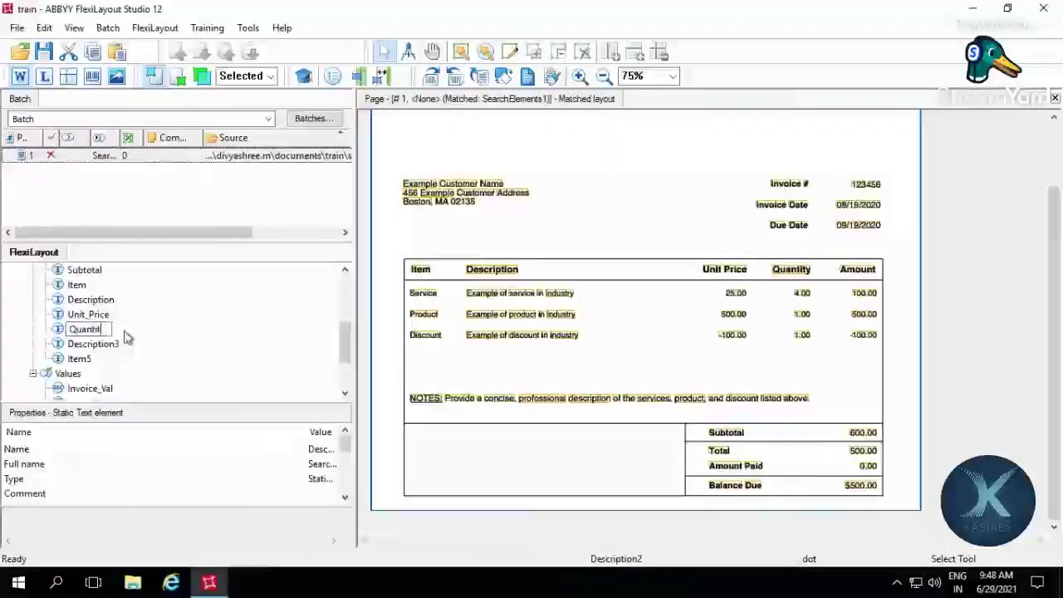
type("ty")
key("Return")
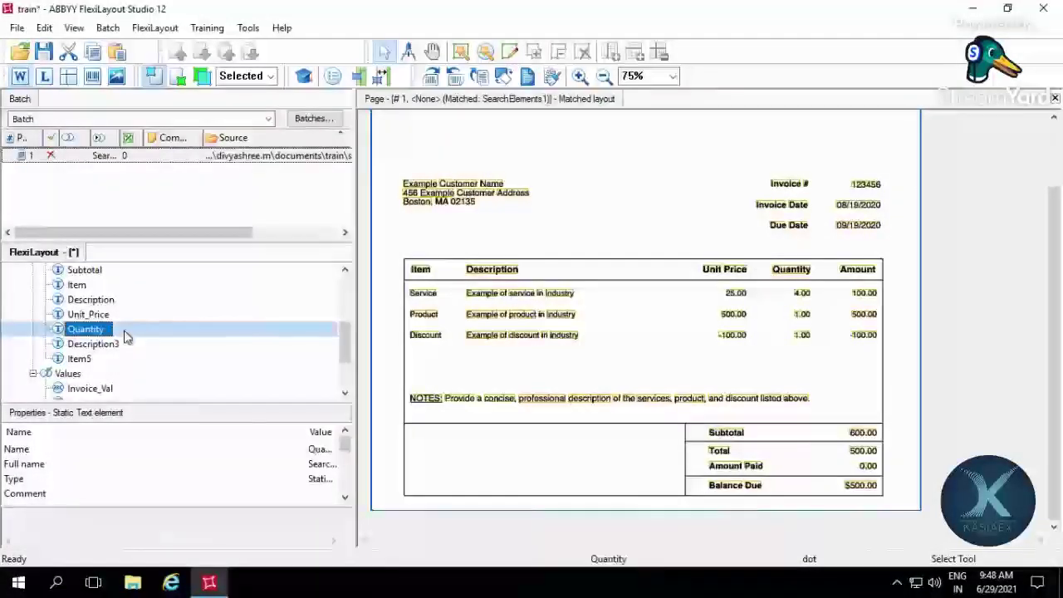
- Set the Quantity element's static search text to Quantity
double_click(95, 332)
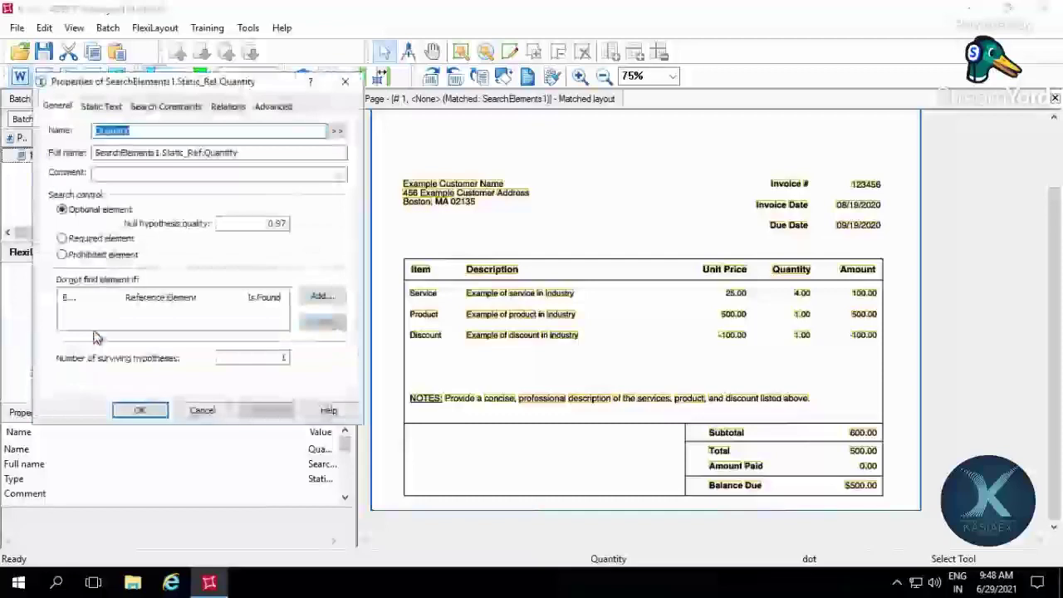
left_click(101, 106)
double_click(175, 166)
key("BackSpace")
type("Q")
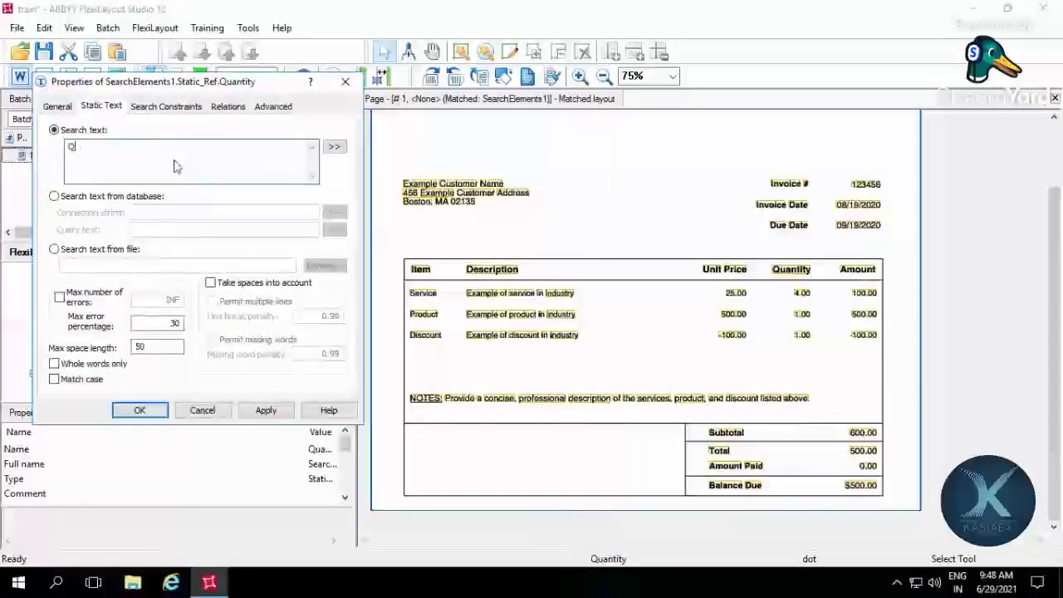
type("uantity")
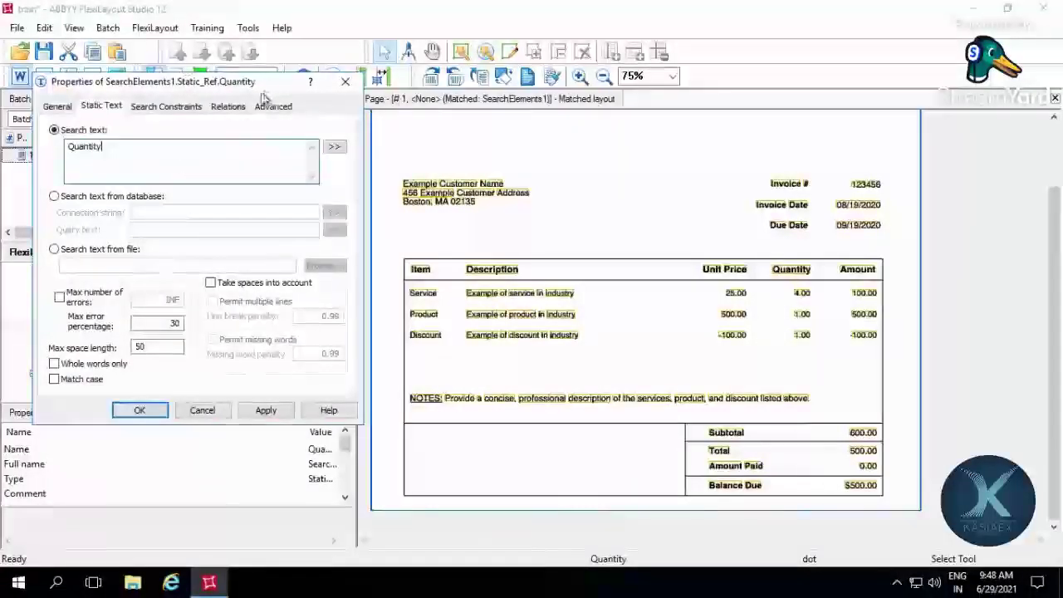
- Edit Quantity's Left of Invoice_Date relation to use the right reference boundary with an offset of -150
left_click(232, 106)
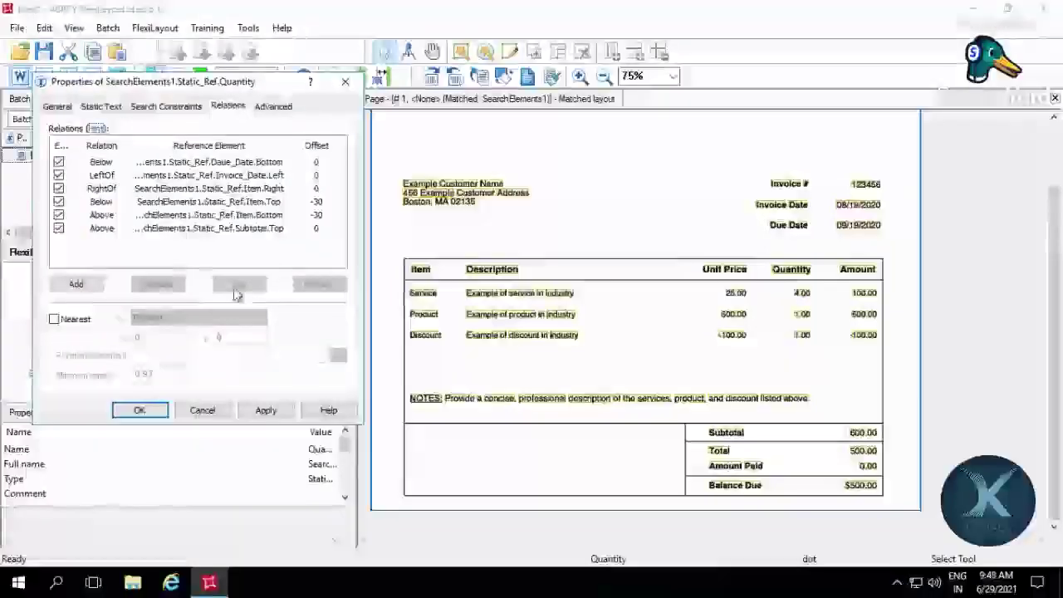
left_click(785, 204)
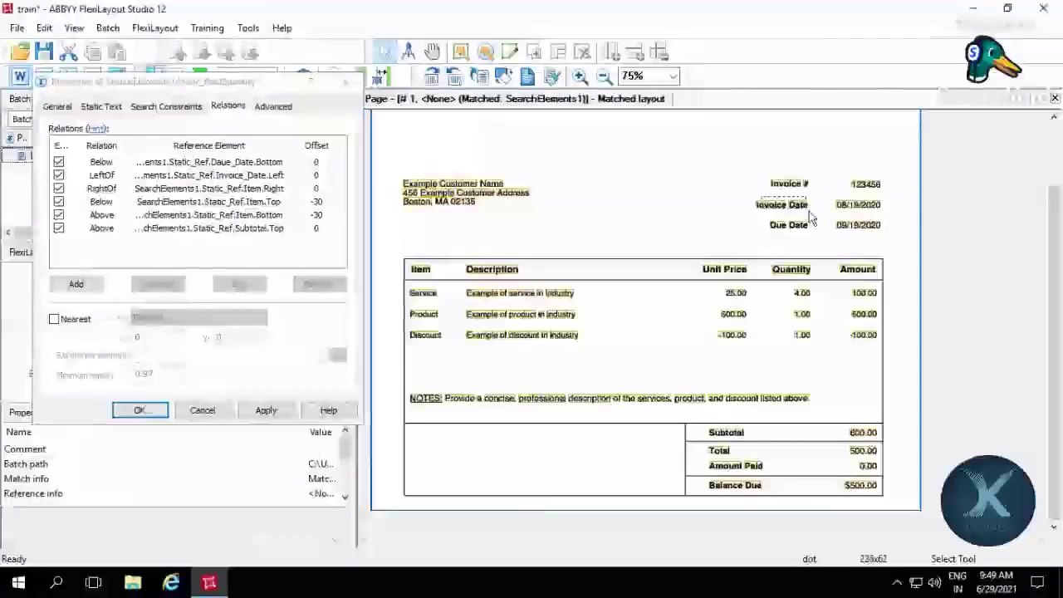
double_click(205, 174)
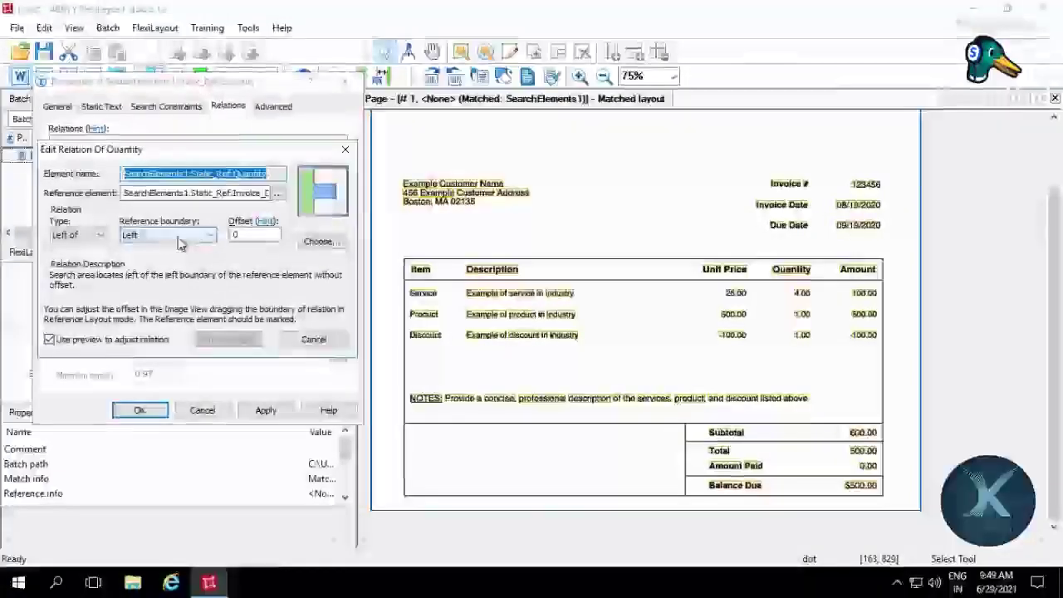
left_click(174, 236)
left_click(174, 269)
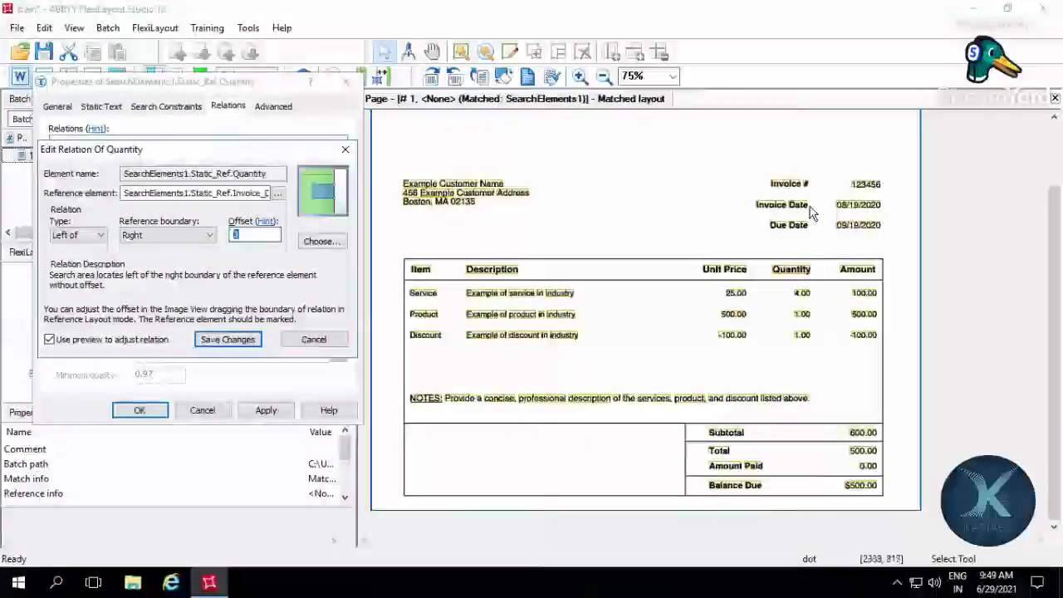
left_click_drag(809, 206, 838, 357)
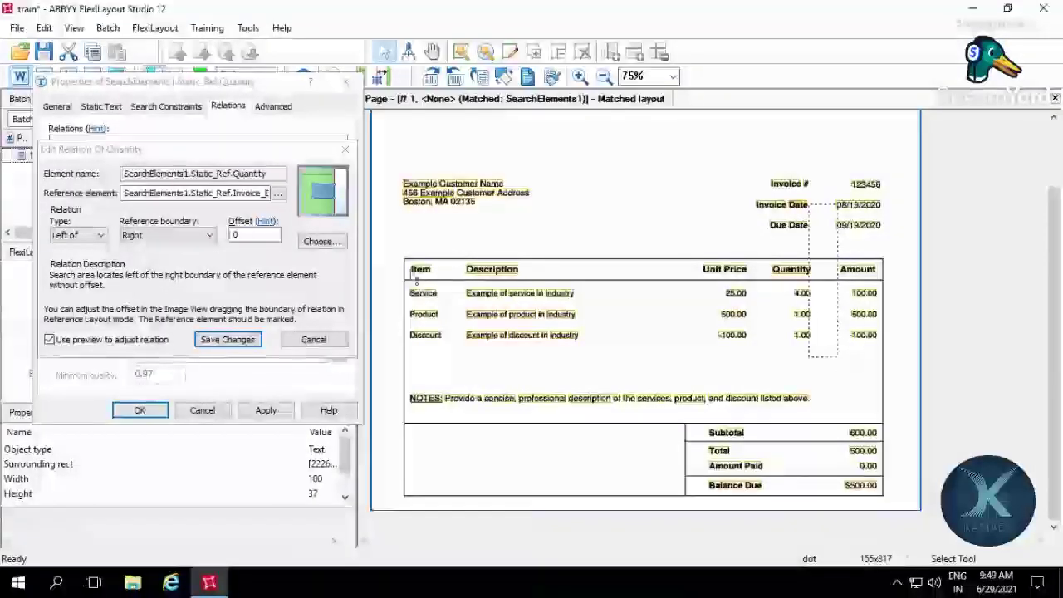
left_click(267, 236)
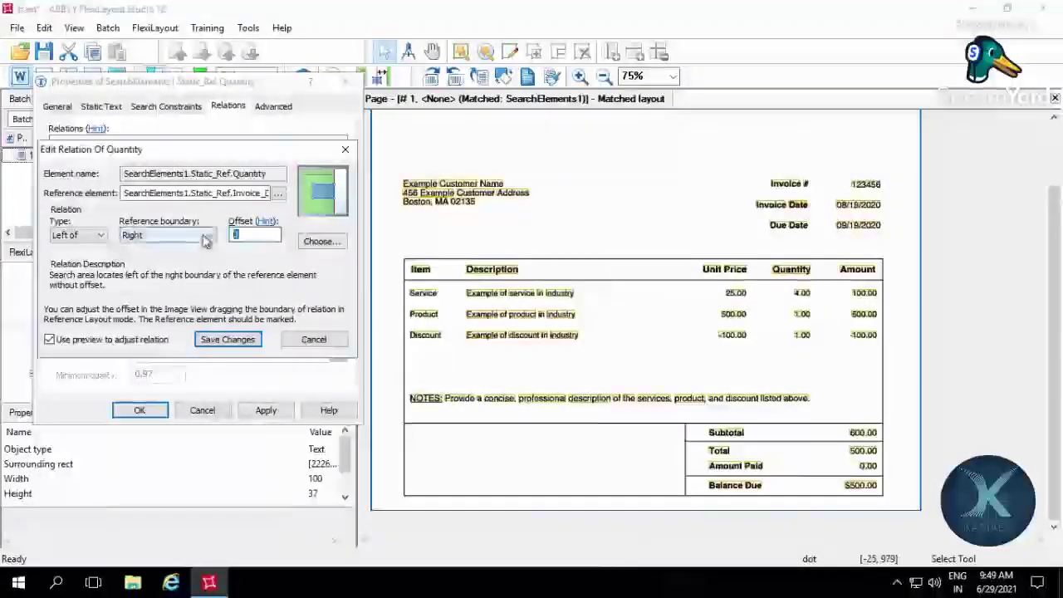
type("-15")
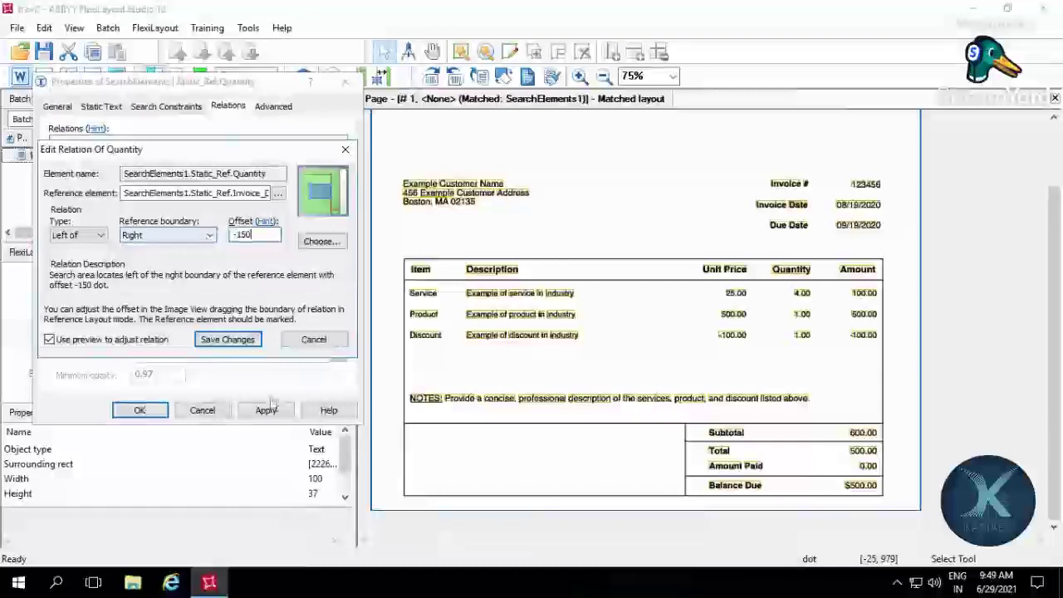
left_click(238, 341)
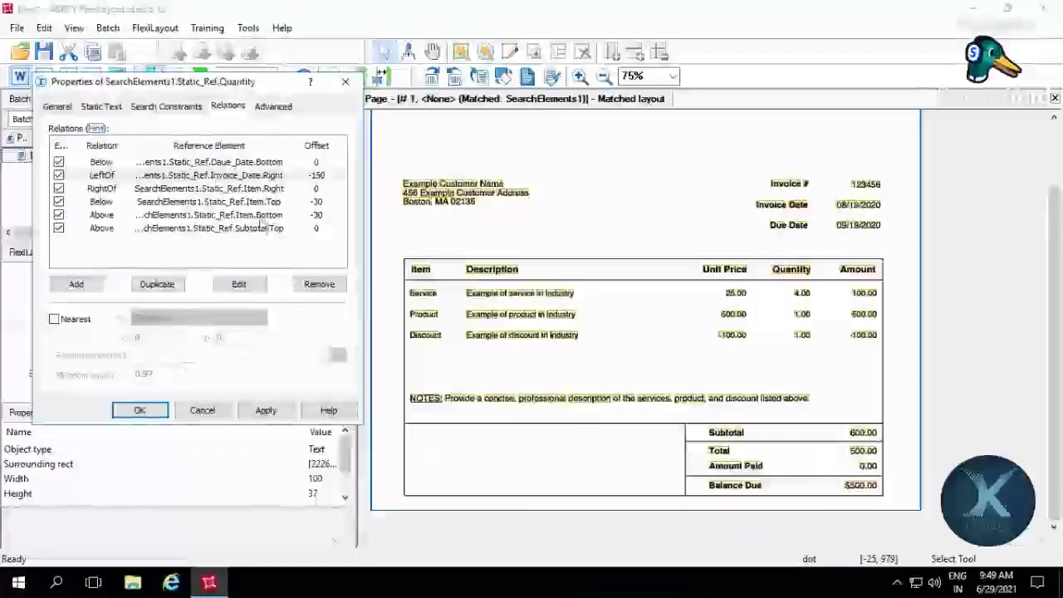
- Change the reference element of Quantity's Right of Item relation to Unit_Price and save the element's properties
left_click(187, 190)
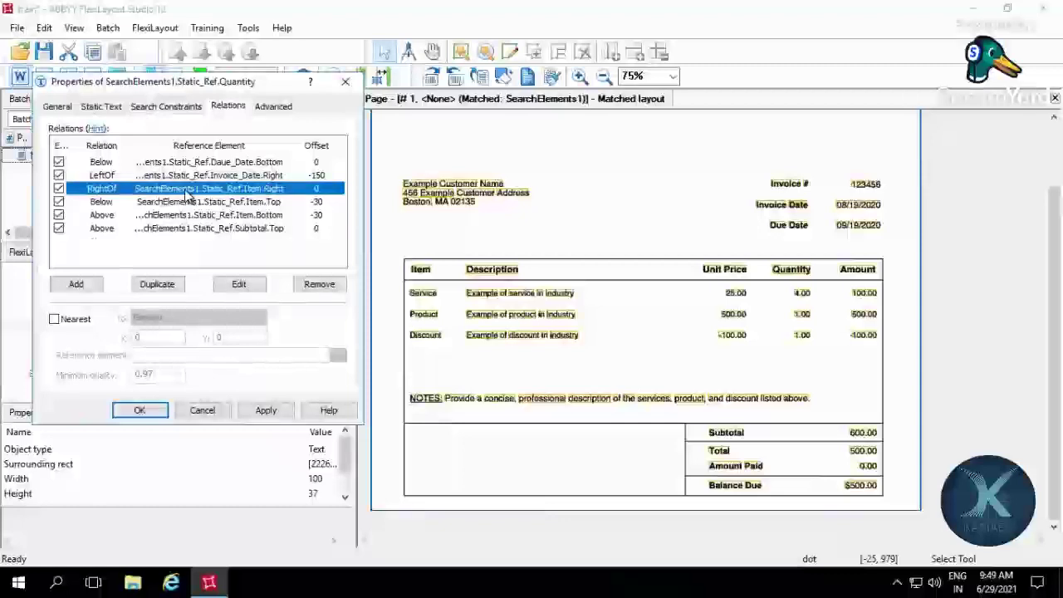
double_click(187, 191)
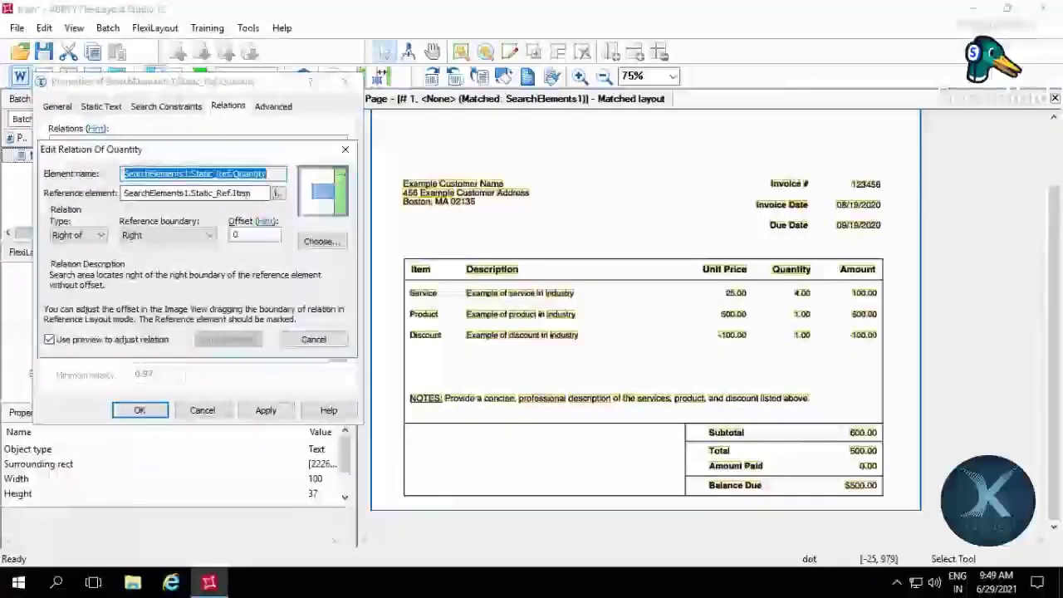
left_click(279, 193)
left_click(116, 365)
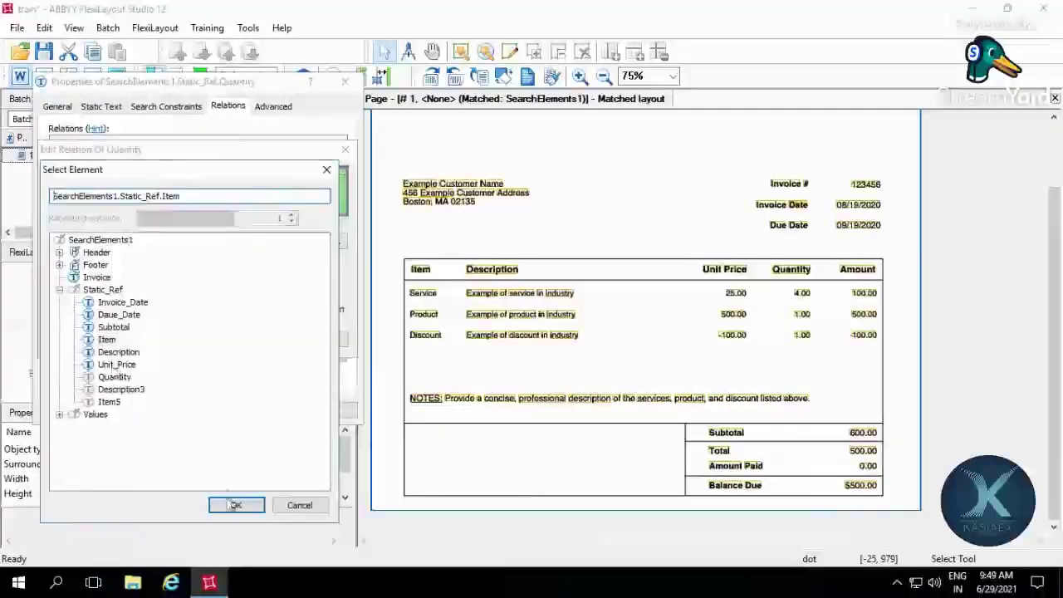
left_click(236, 504)
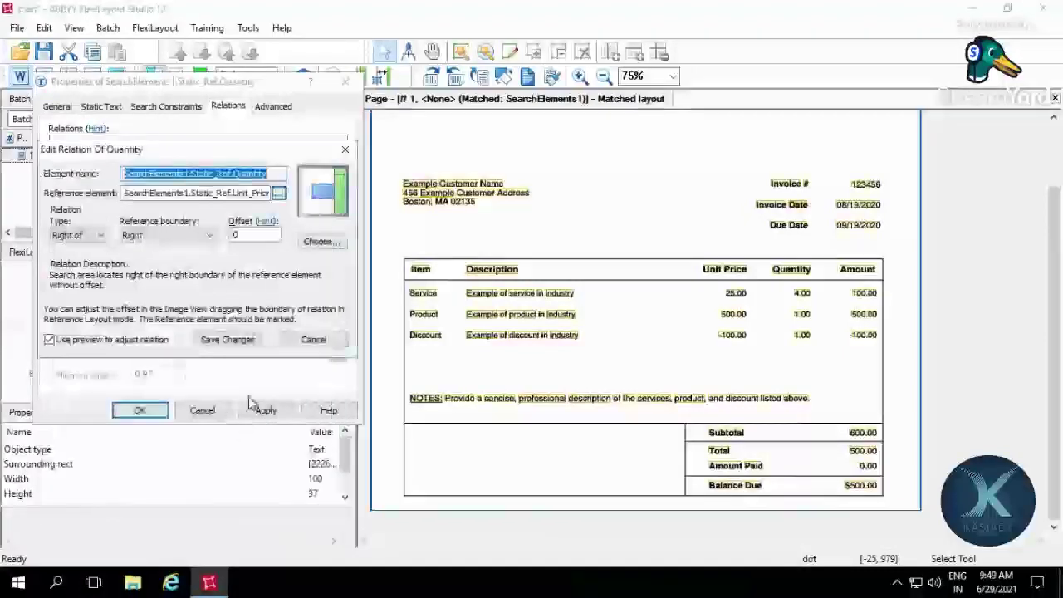
left_click(227, 338)
left_click(264, 409)
left_click(150, 416)
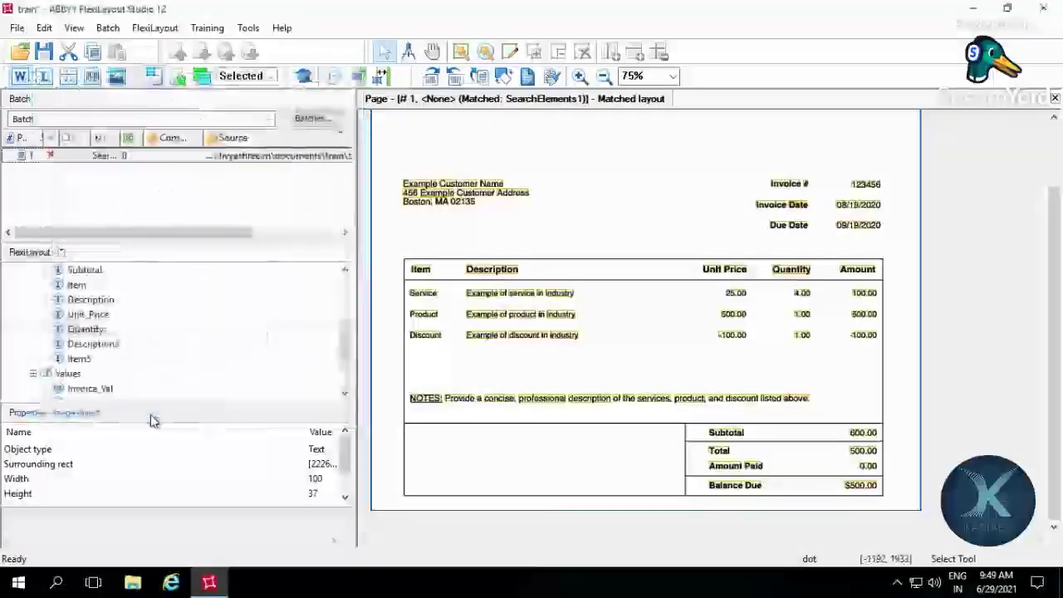
- Rename the Description3 static text element as Amount
left_click(122, 352)
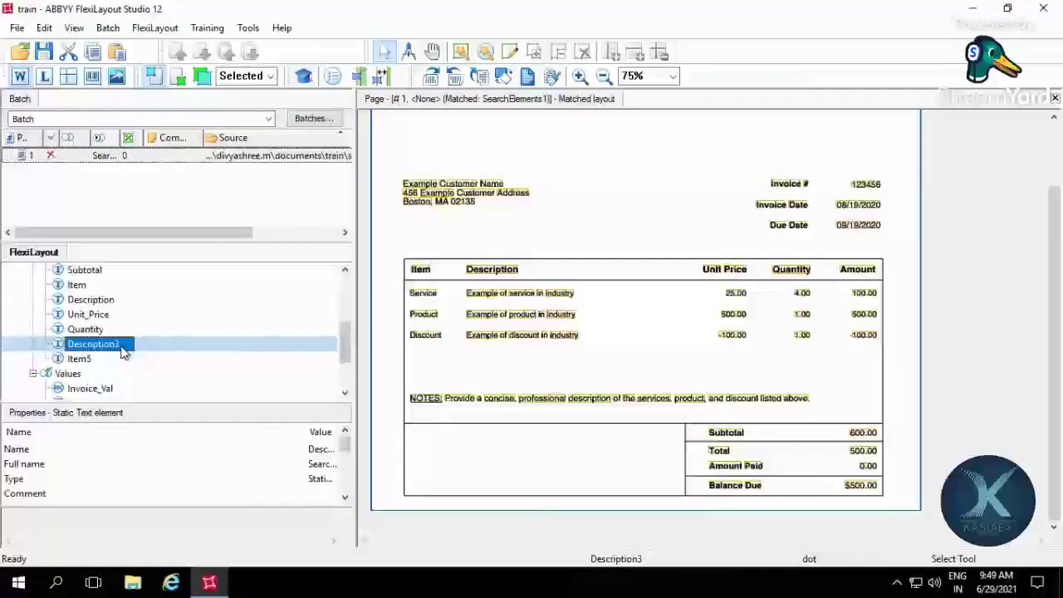
left_click(122, 349)
type("Amount")
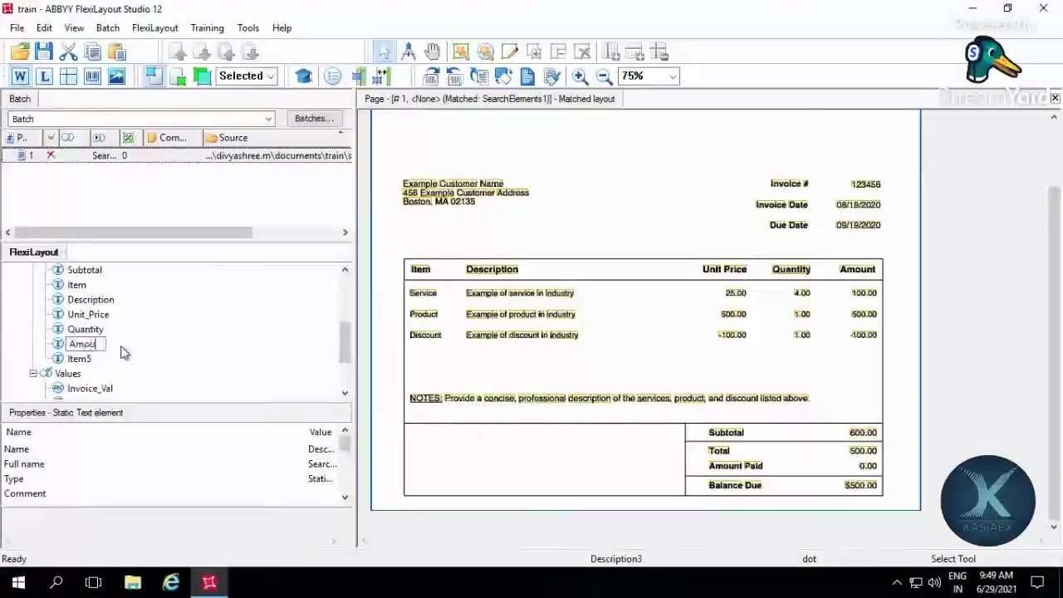
key("Return")
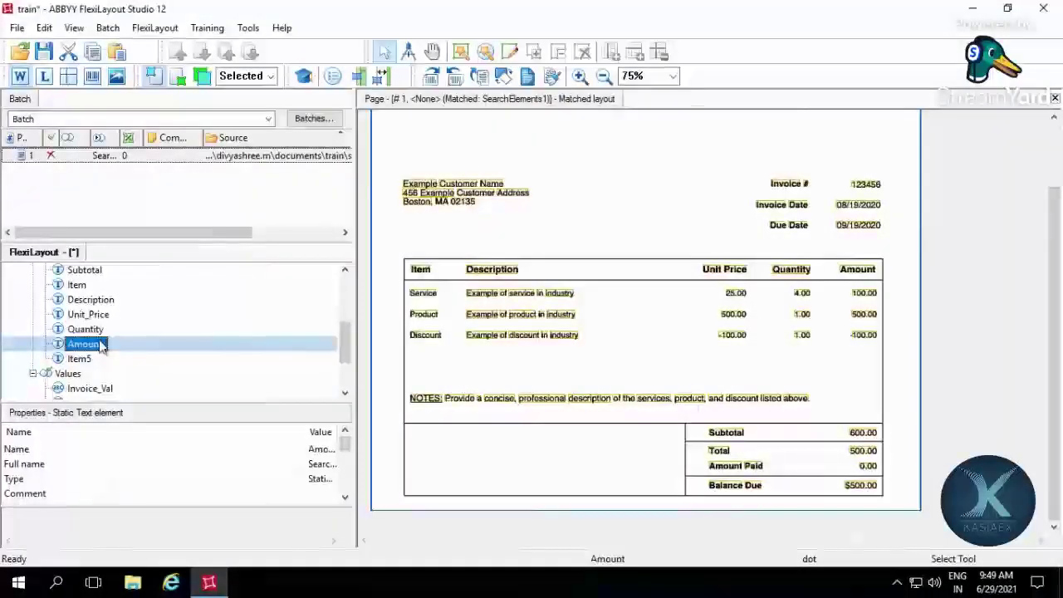
- Replace the Amount element's search text Description with the column header Amount
double_click(100, 347)
left_click(102, 107)
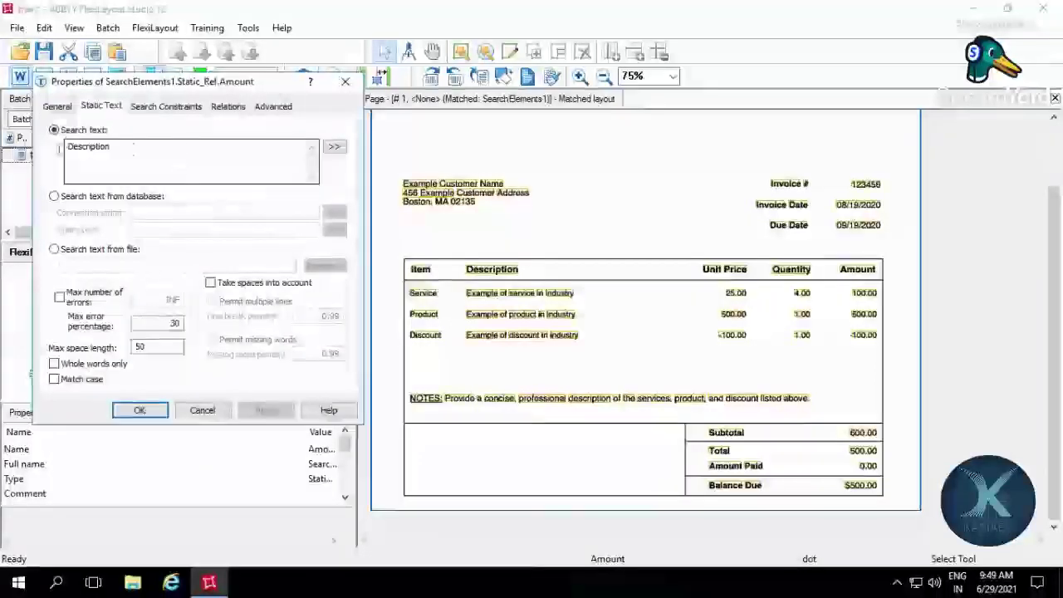
left_click_drag(60, 148, 182, 166)
type("Amou")
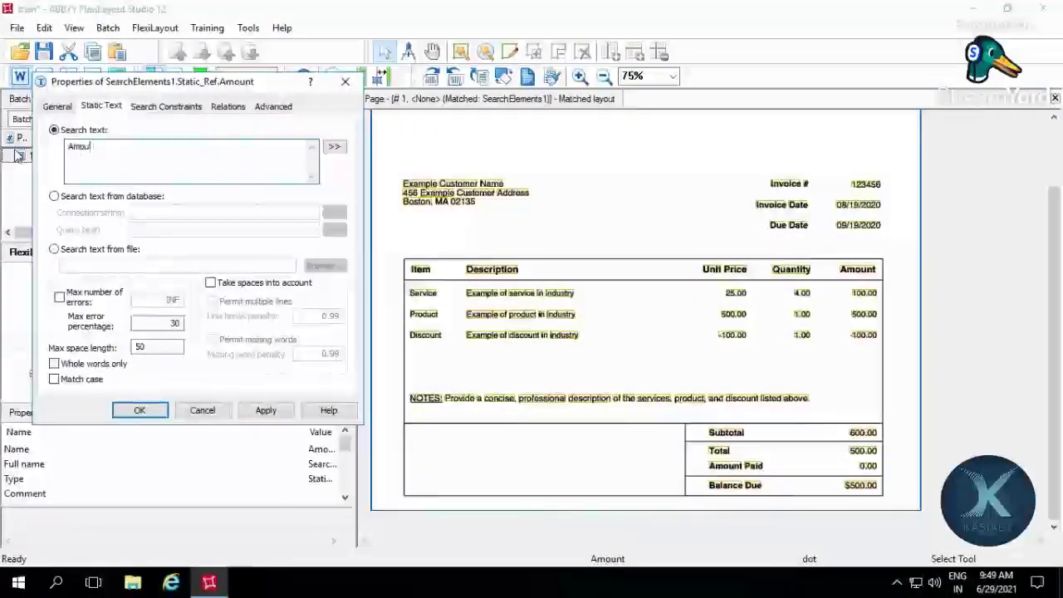
type("t")
key("BackSpace")
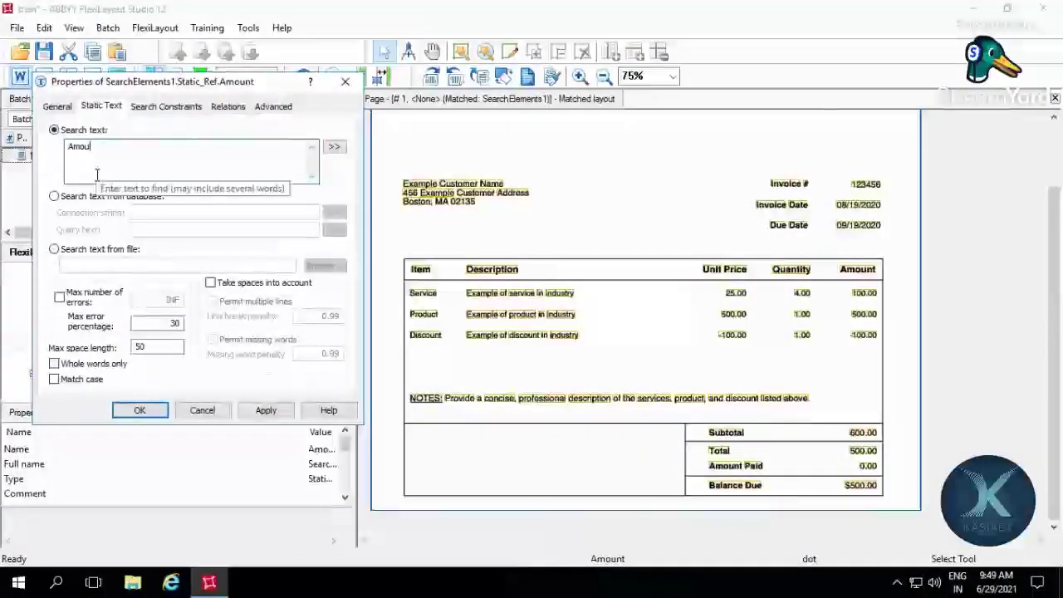
- Change Amount's Left of Invoice_Date relation to Right of, using the right boundary of Invoice_Date
left_click(237, 108)
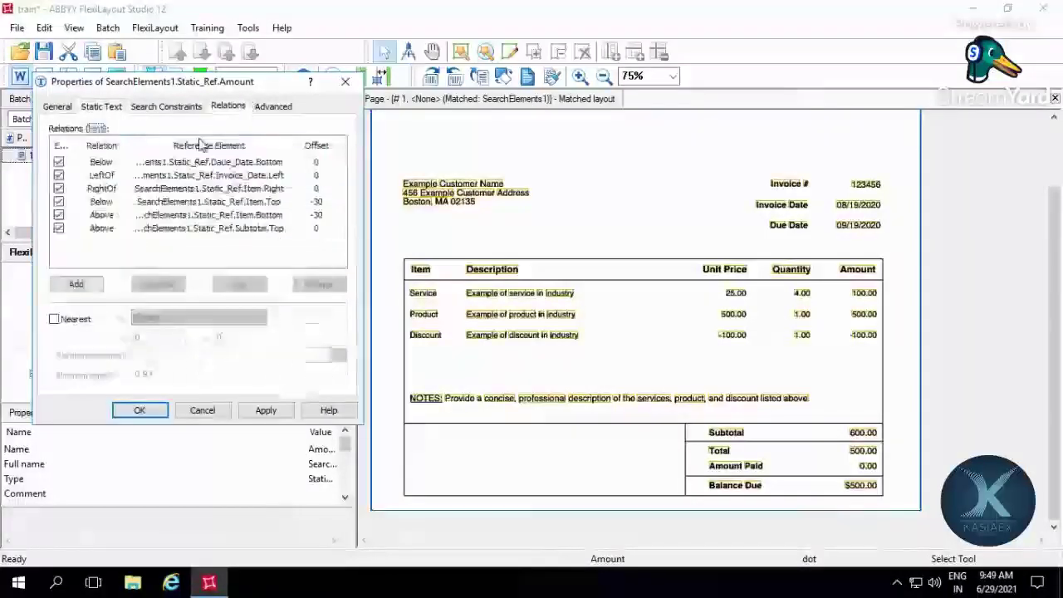
double_click(164, 177)
left_click(74, 241)
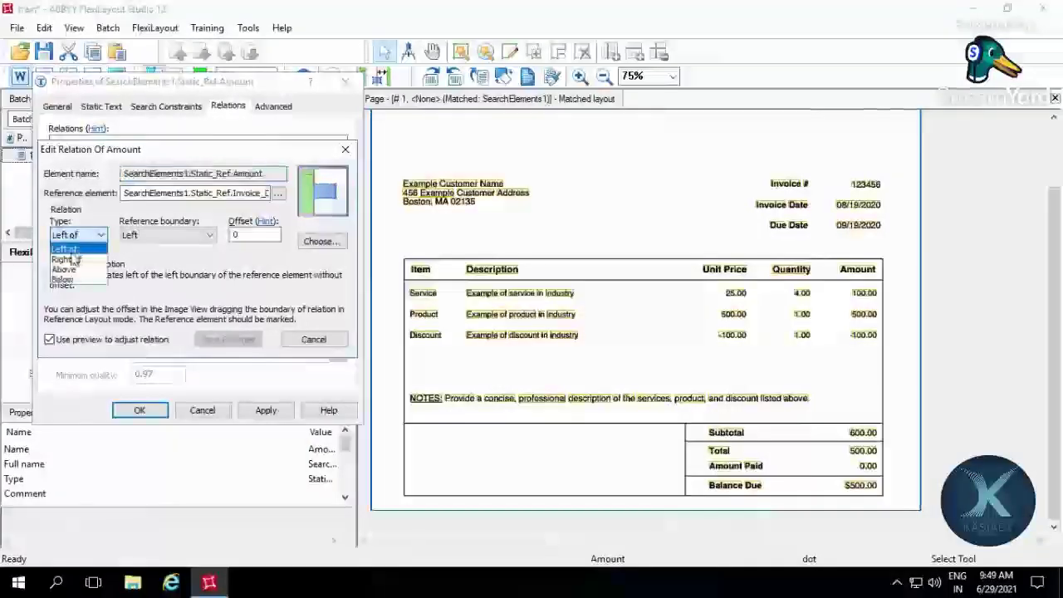
left_click(71, 254)
left_click(166, 235)
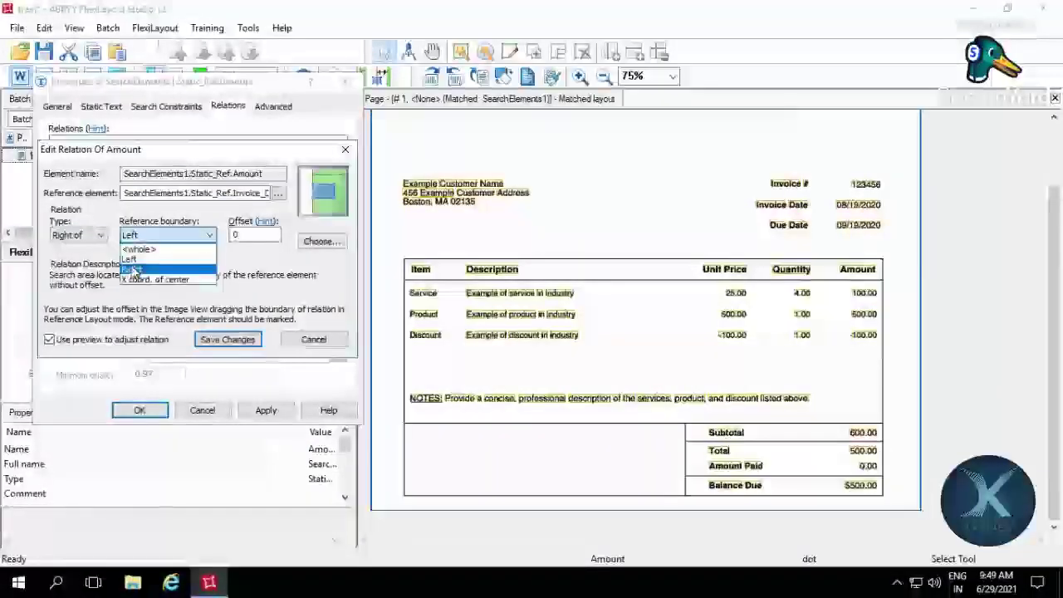
left_click(131, 269)
left_click(278, 193)
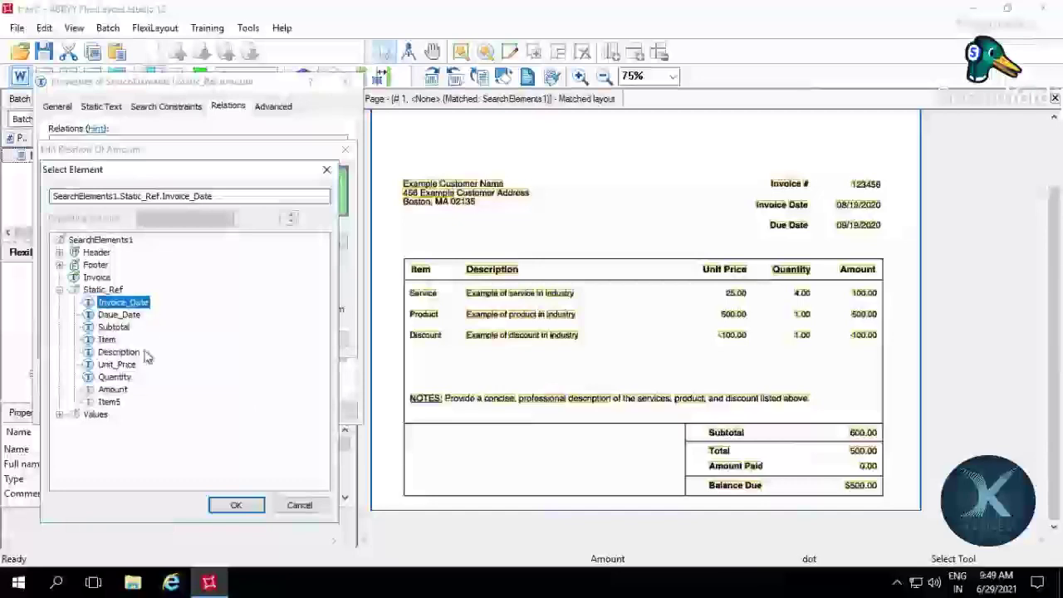
left_click(248, 505)
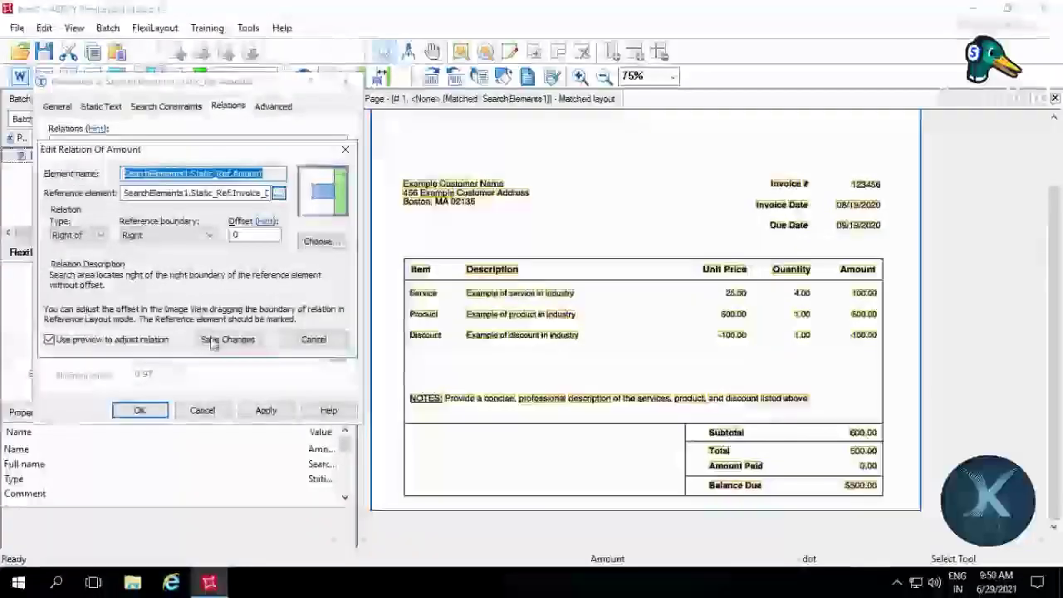
left_click(224, 338)
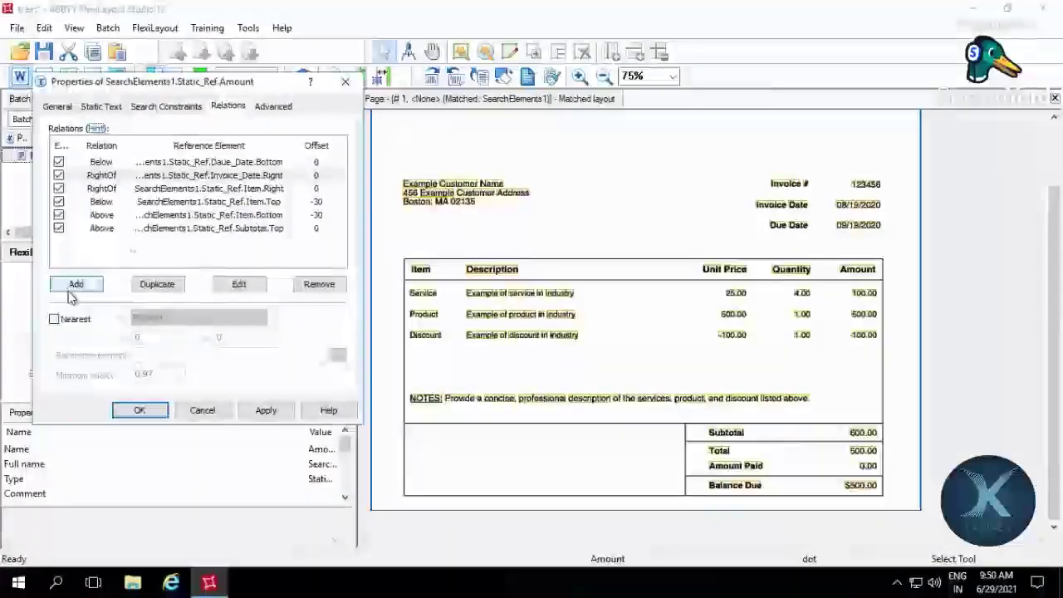
- Add a Right of relation to the Amount element, referencing the right boundary of Quantity, and save its properties
left_click(93, 285)
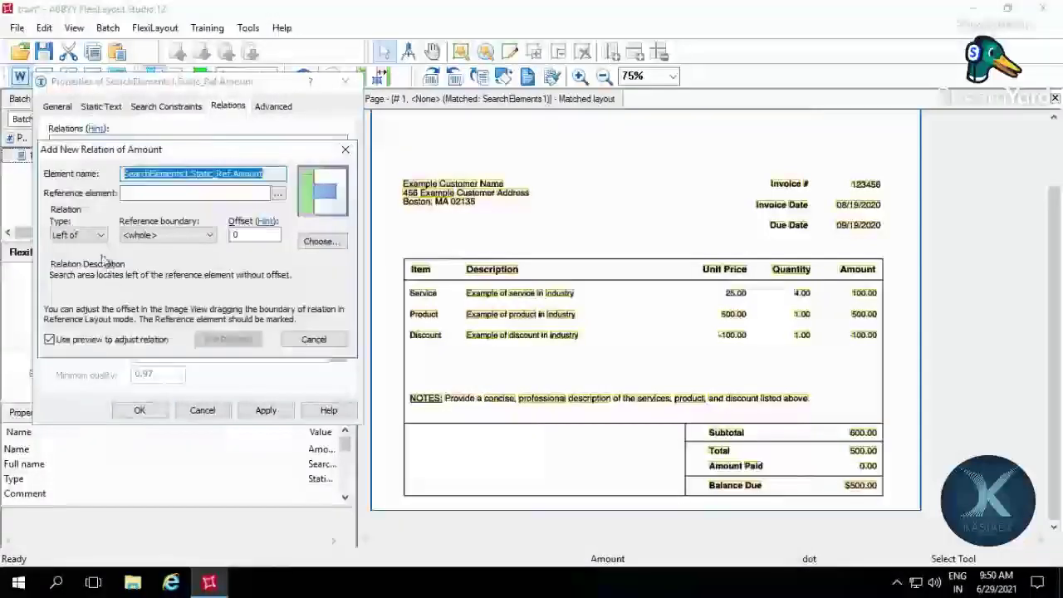
left_click(99, 235)
left_click(66, 258)
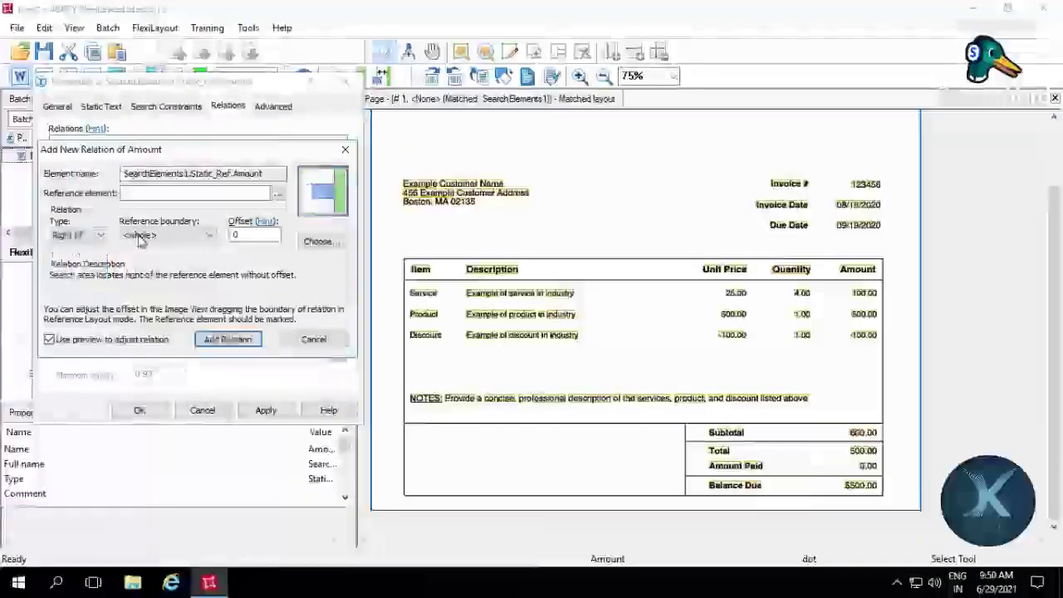
left_click(141, 235)
left_click(131, 269)
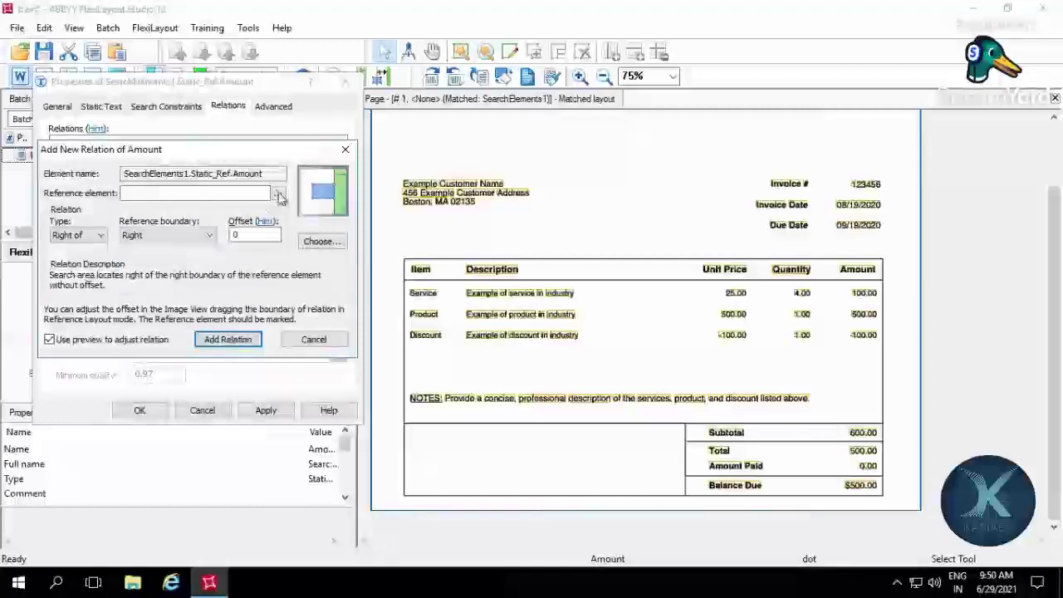
left_click(278, 194)
double_click(111, 377)
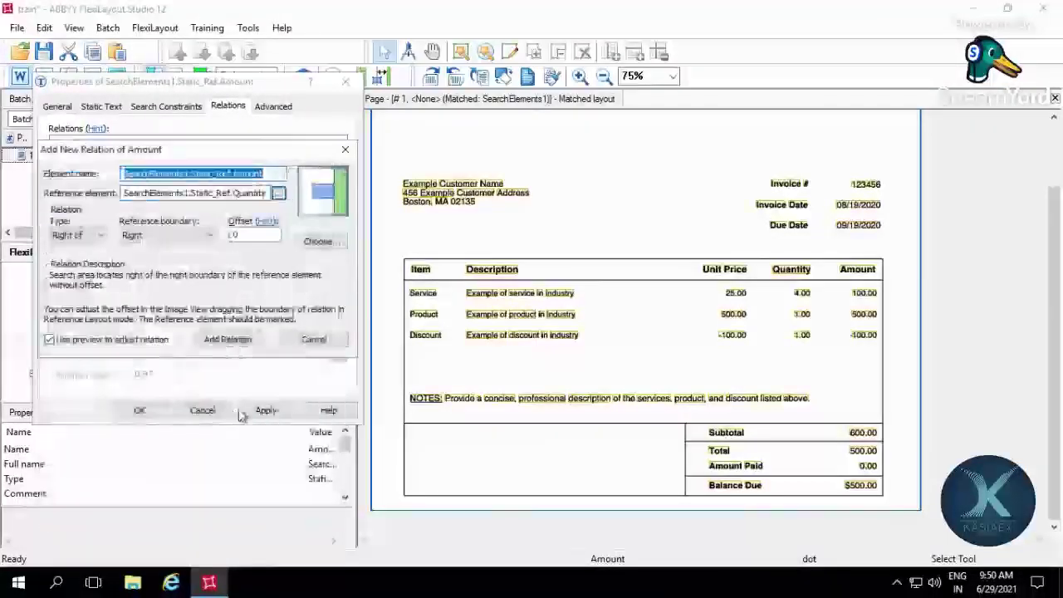
left_click(237, 341)
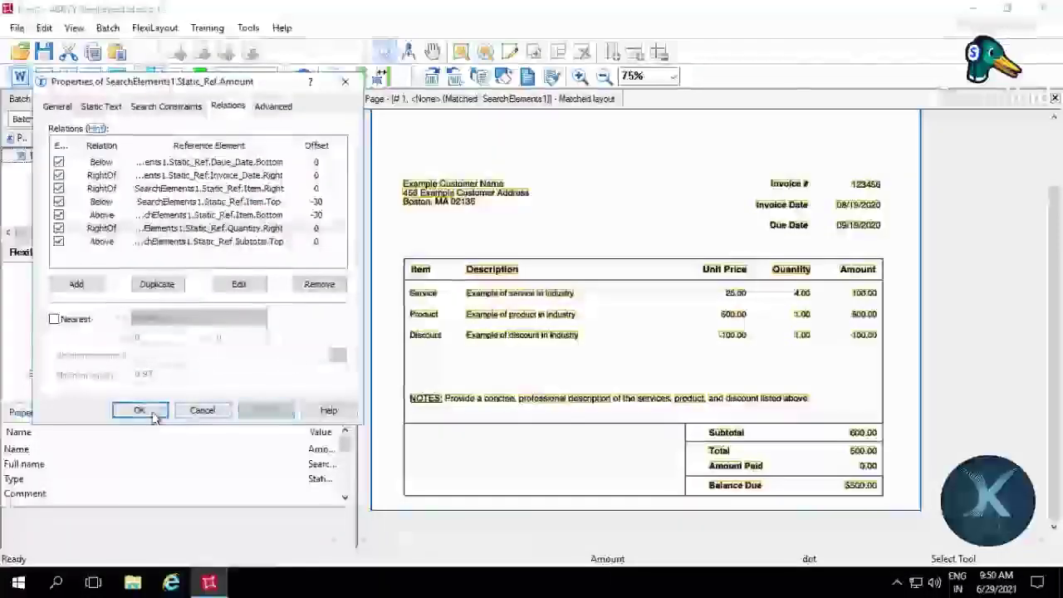
left_click(139, 410)
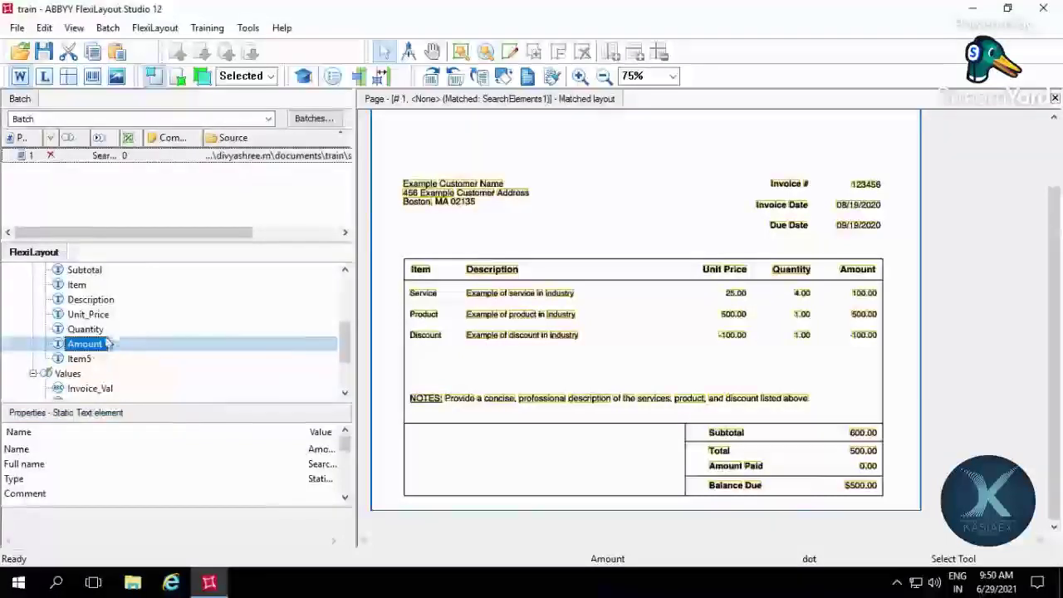
- Rename the Item5 static text element as Notes
left_click(80, 359)
left_click(93, 365)
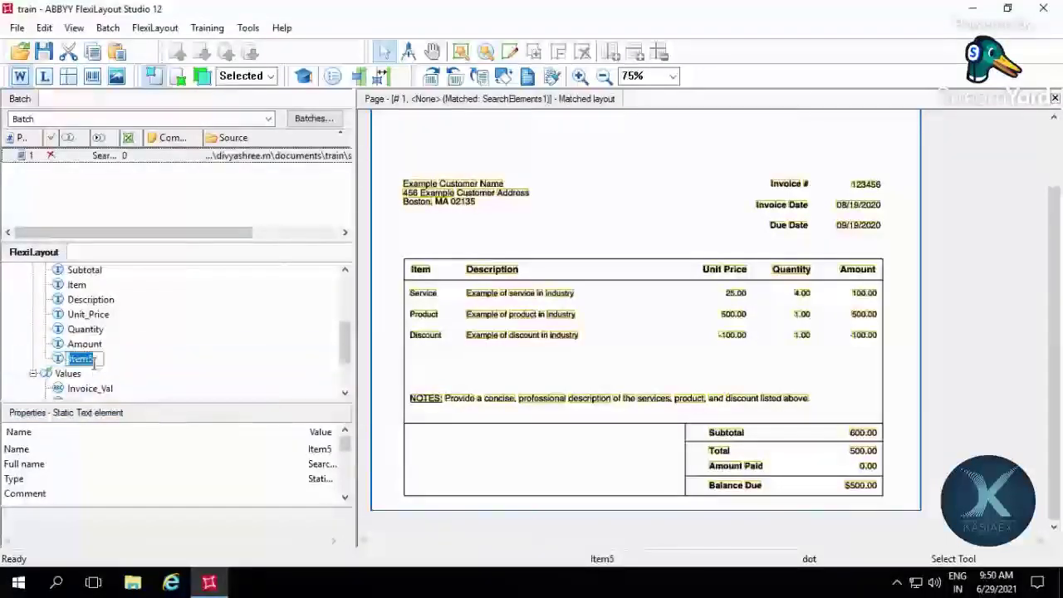
type("Notes")
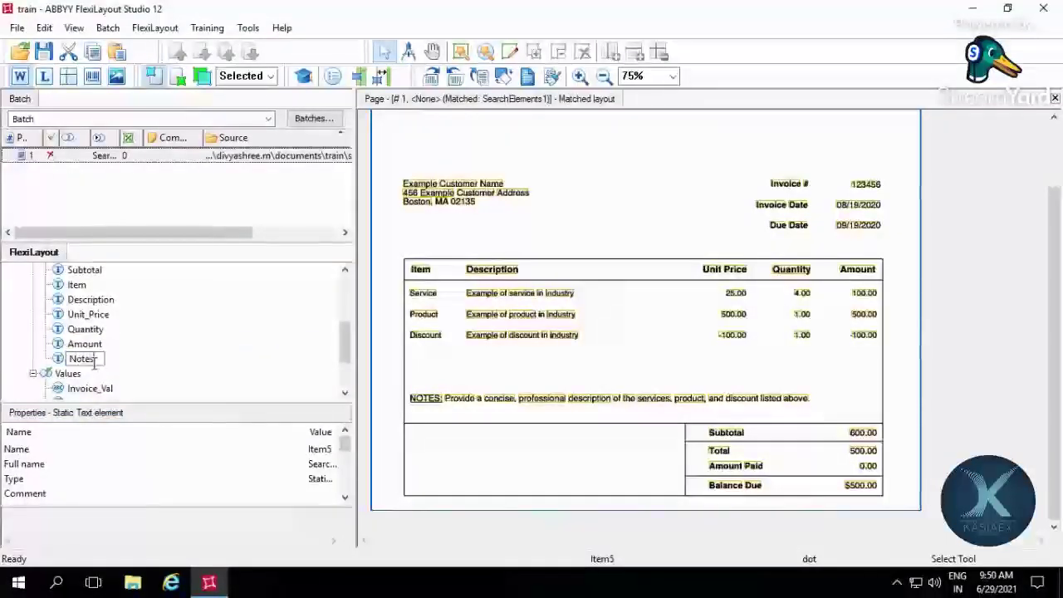
- Name the copied static text element Notes and set its search text to "Notes:"
key("Return")
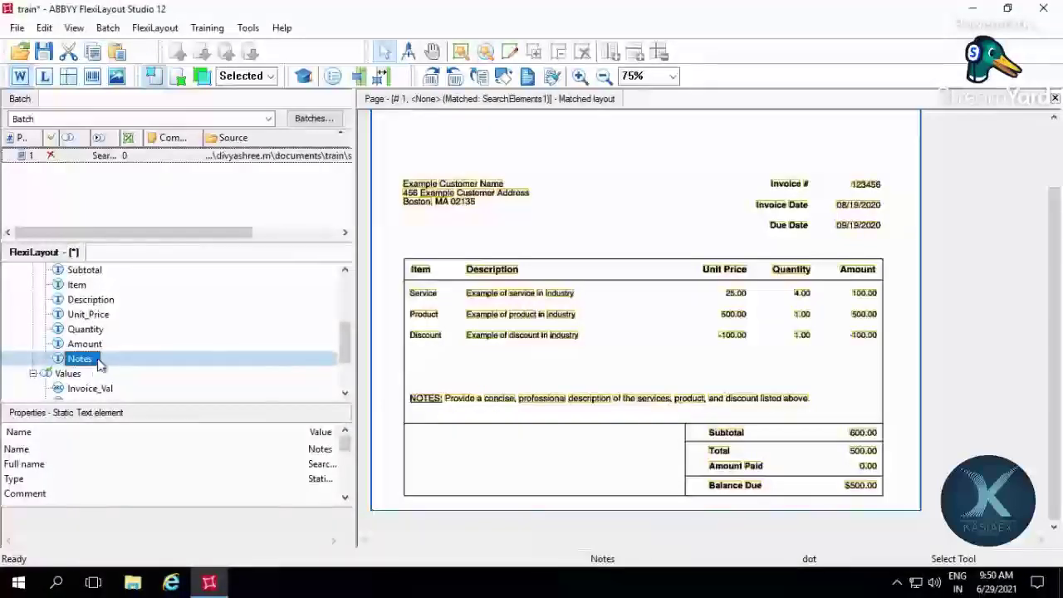
double_click(97, 359)
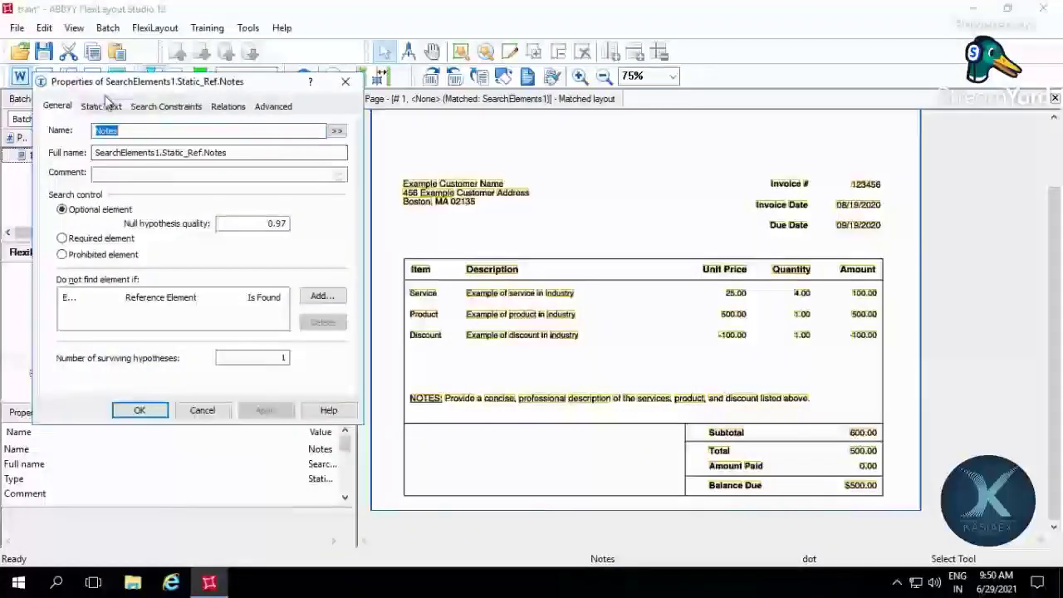
left_click(103, 108)
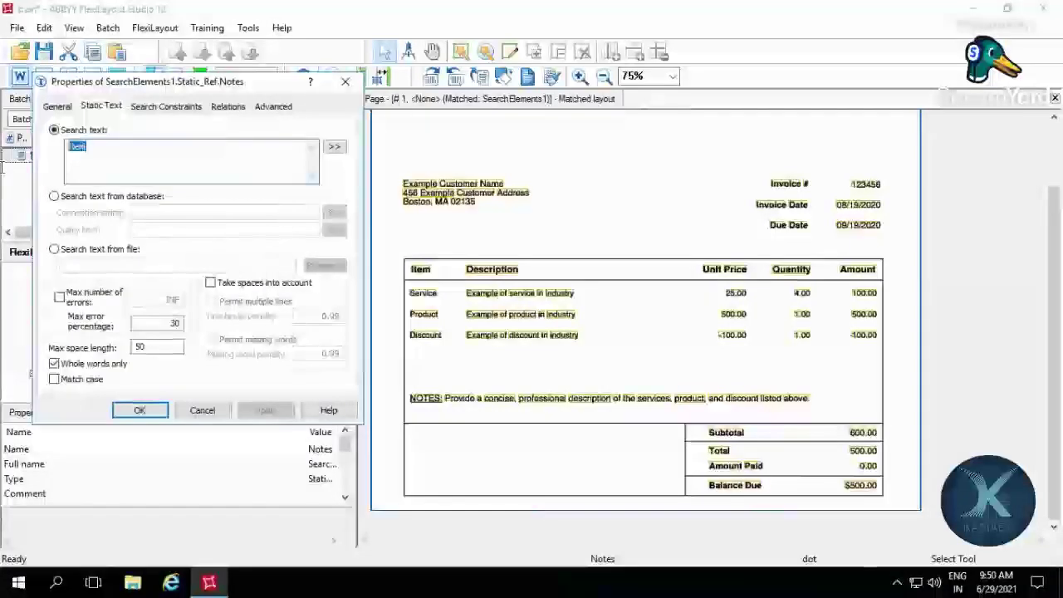
type("Not")
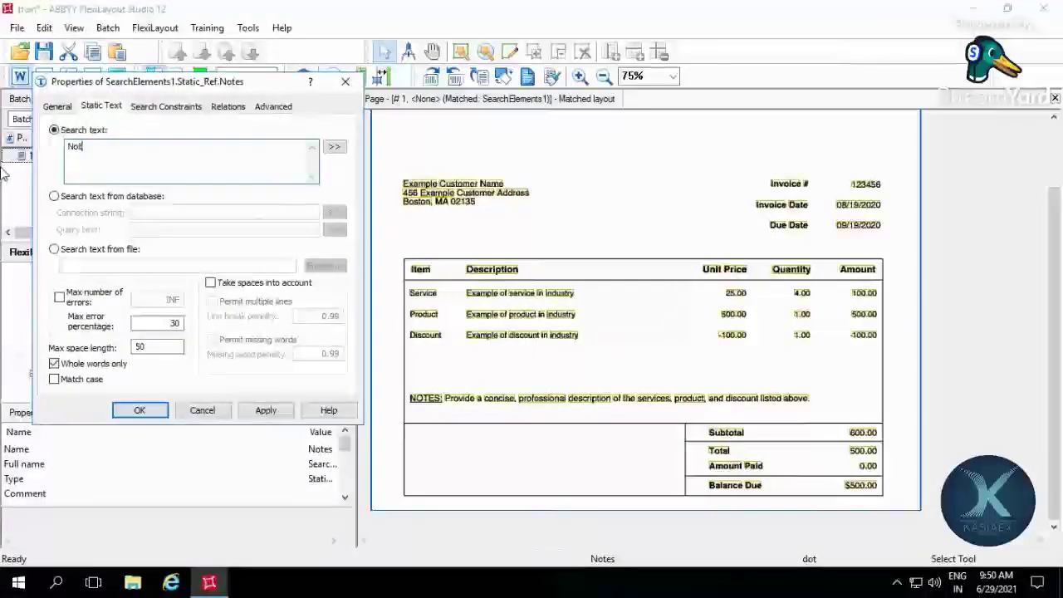
type("es")
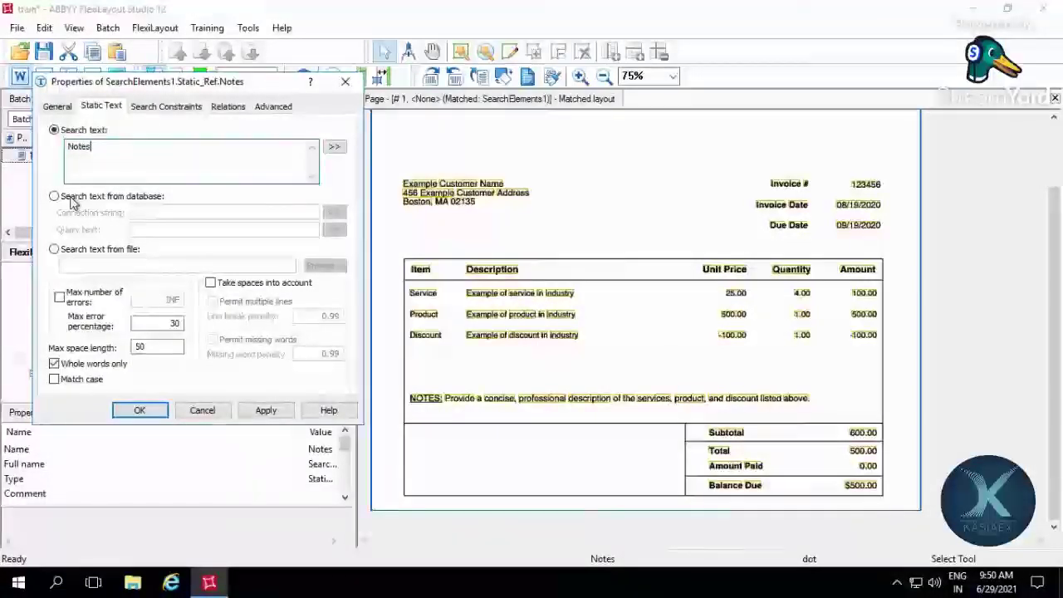
type(":")
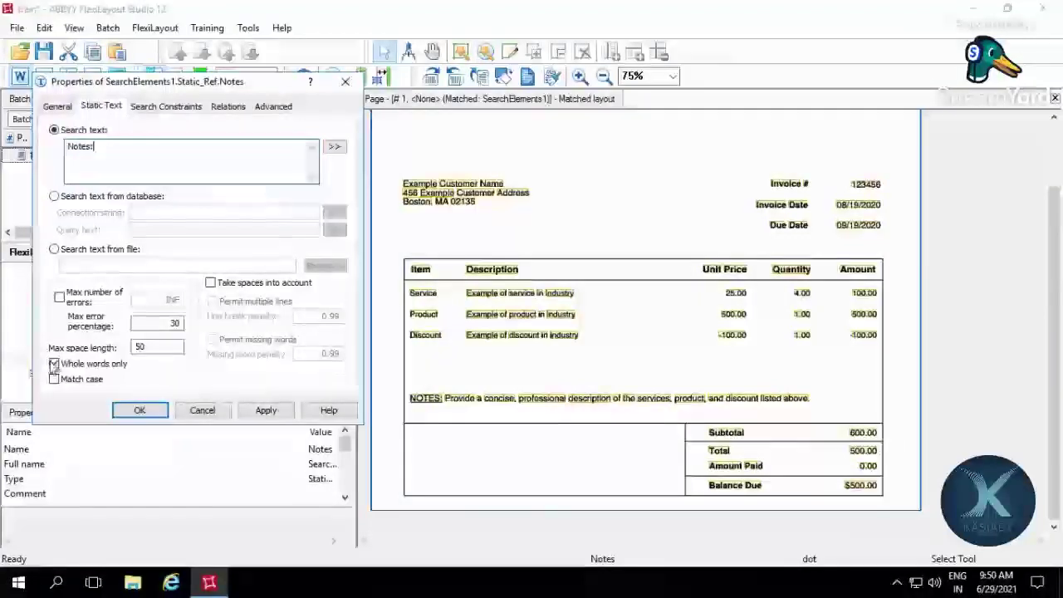
- Add a relation placing Notes below the bottom boundary of the Static_Ref Item element, with zero offset
left_click(226, 106)
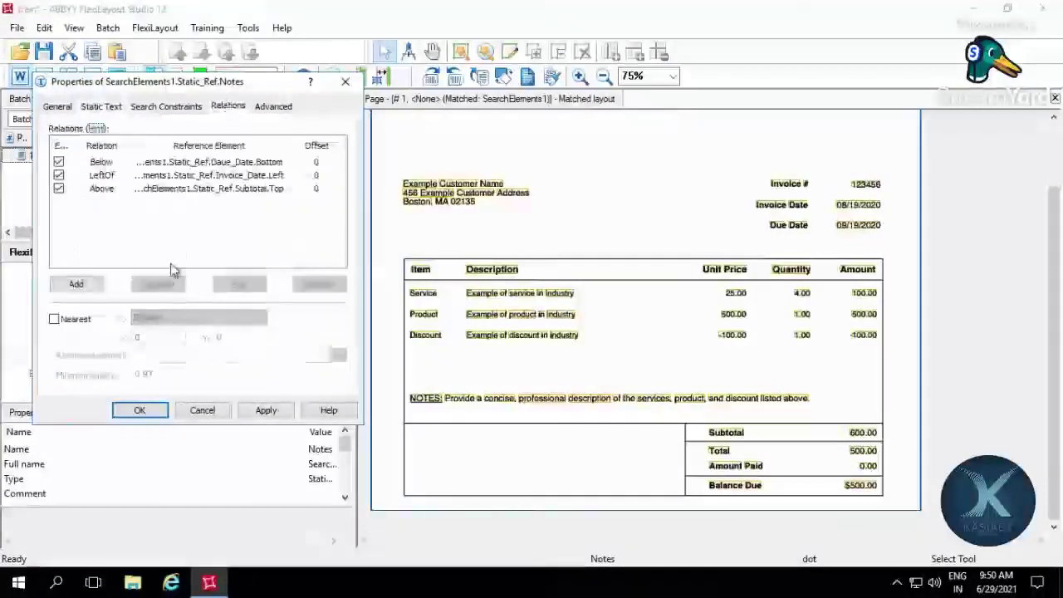
left_click(217, 164)
left_click(218, 176)
left_click(195, 189)
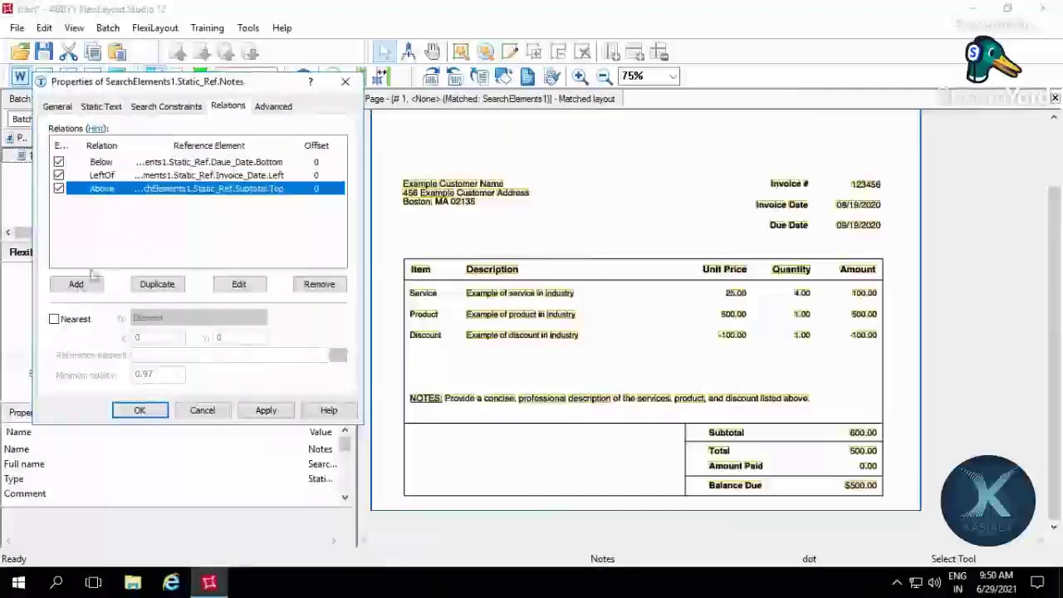
left_click(76, 284)
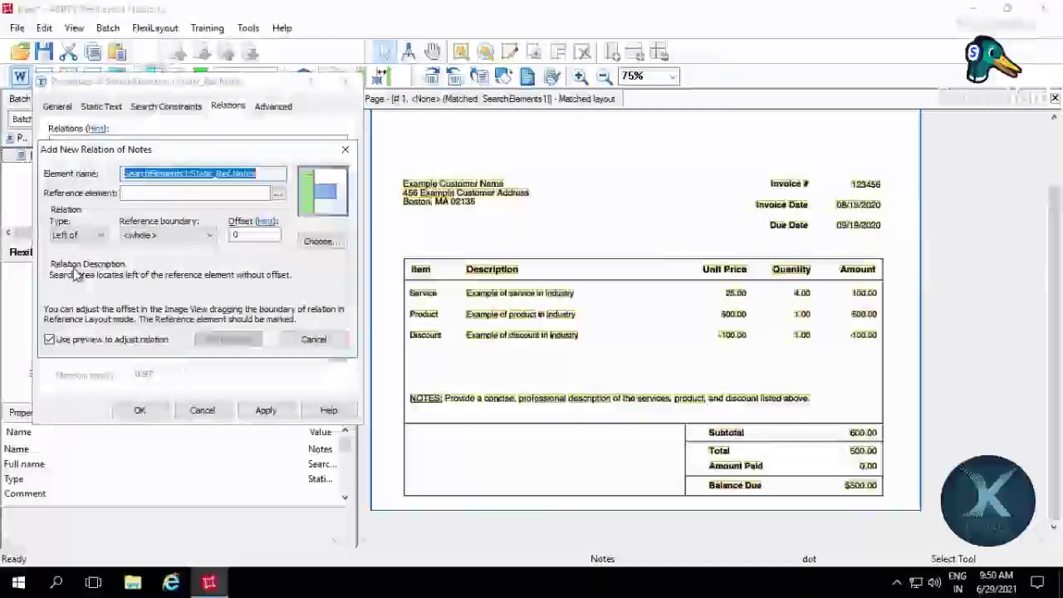
left_click(98, 241)
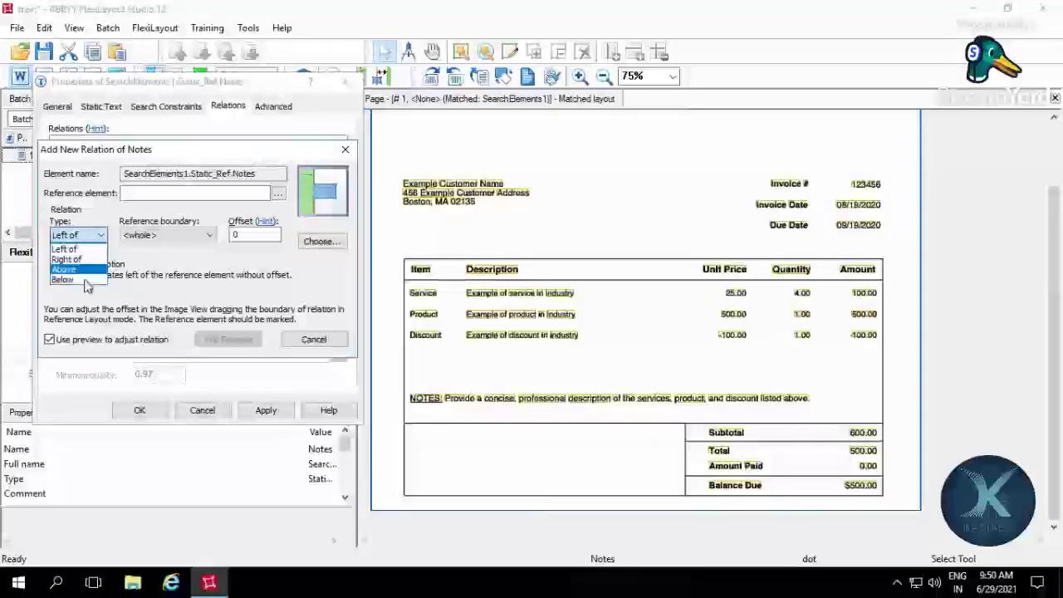
left_click(179, 236)
left_click(176, 279)
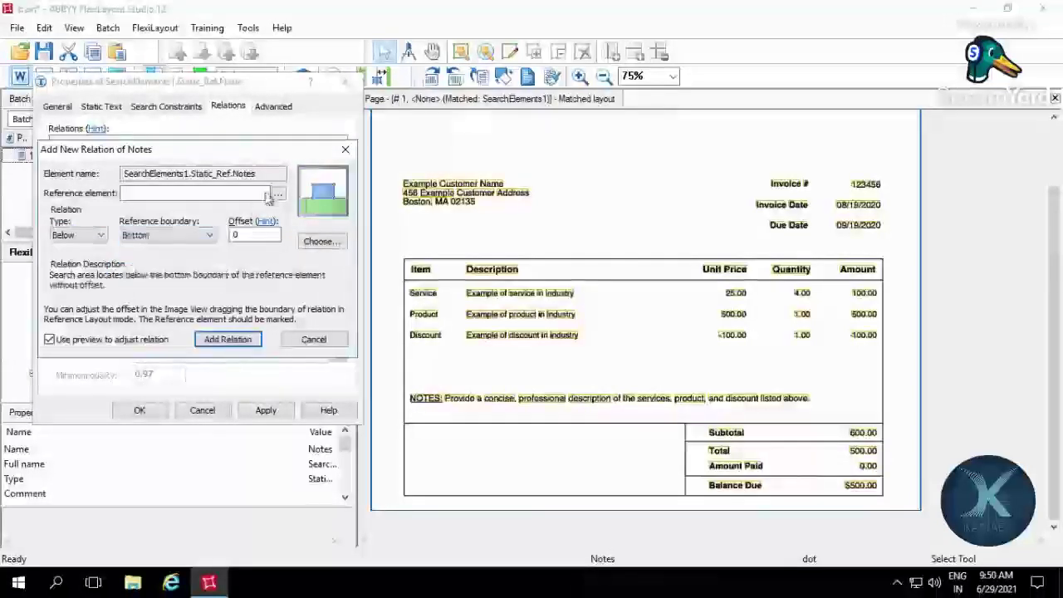
left_click(278, 195)
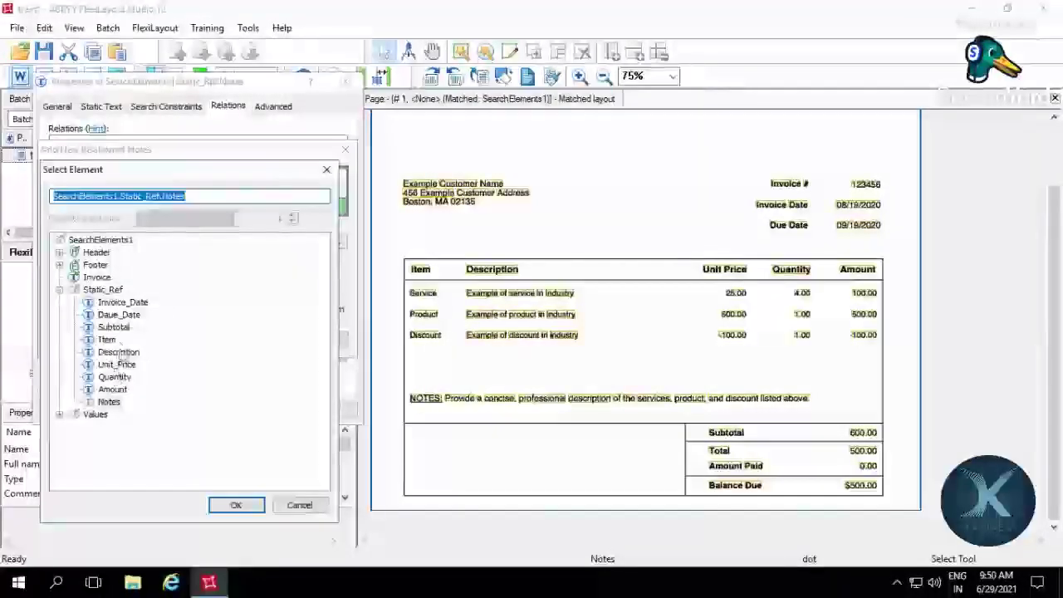
left_click(106, 339)
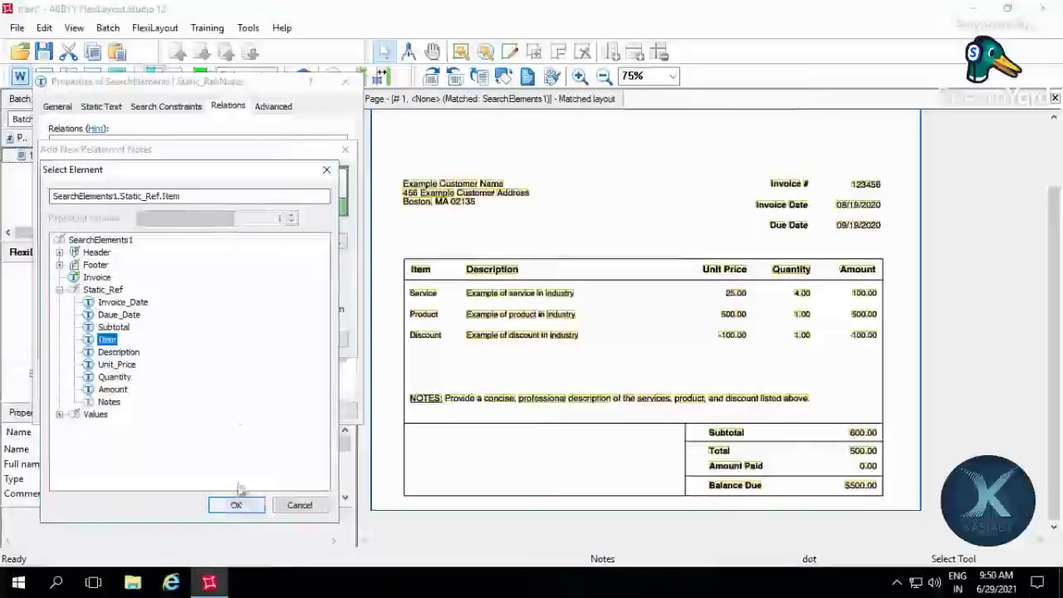
left_click(236, 505)
left_click(228, 339)
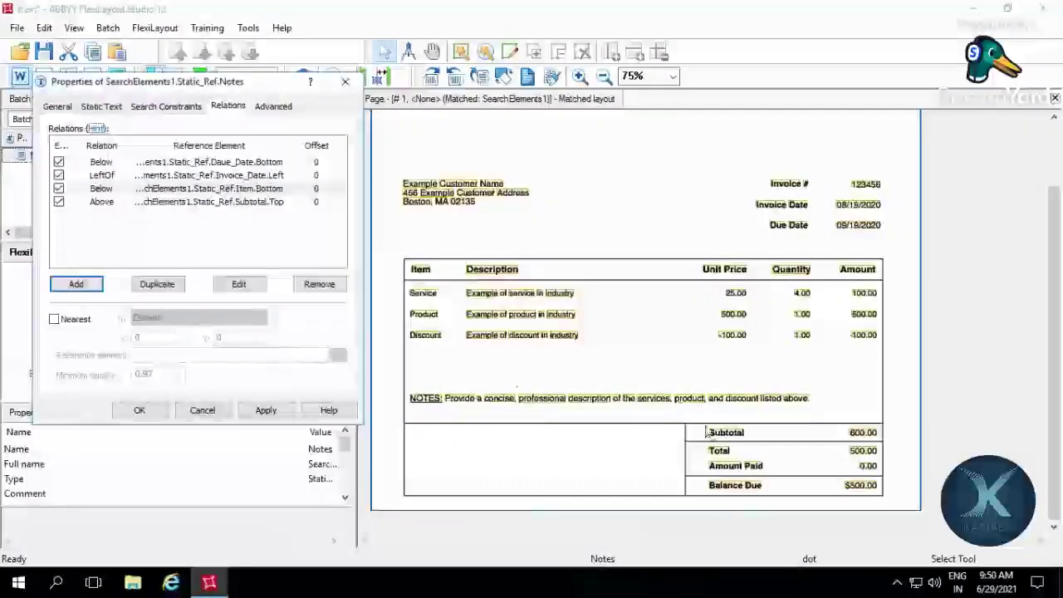
- Add a relation placing Notes left of the right boundary of the Static_Ref Description element, and apply the element's properties
left_click(190, 202)
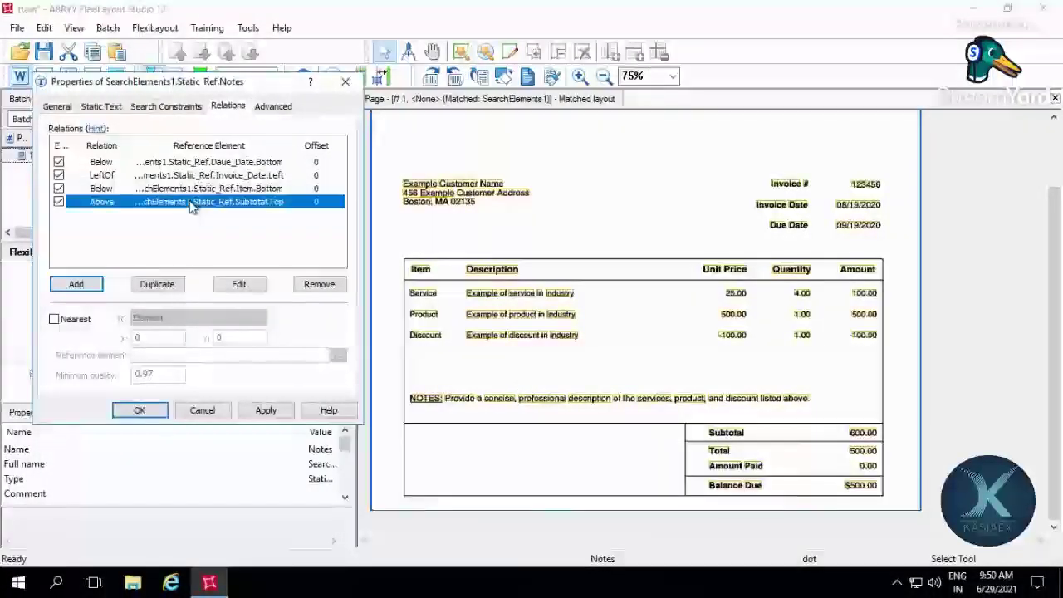
left_click(92, 286)
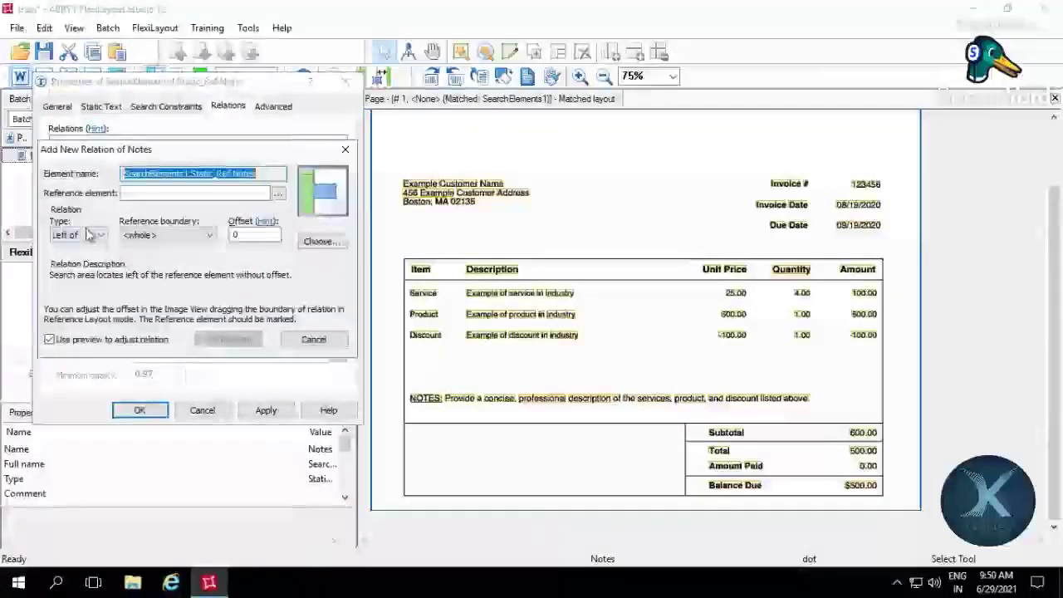
left_click(150, 235)
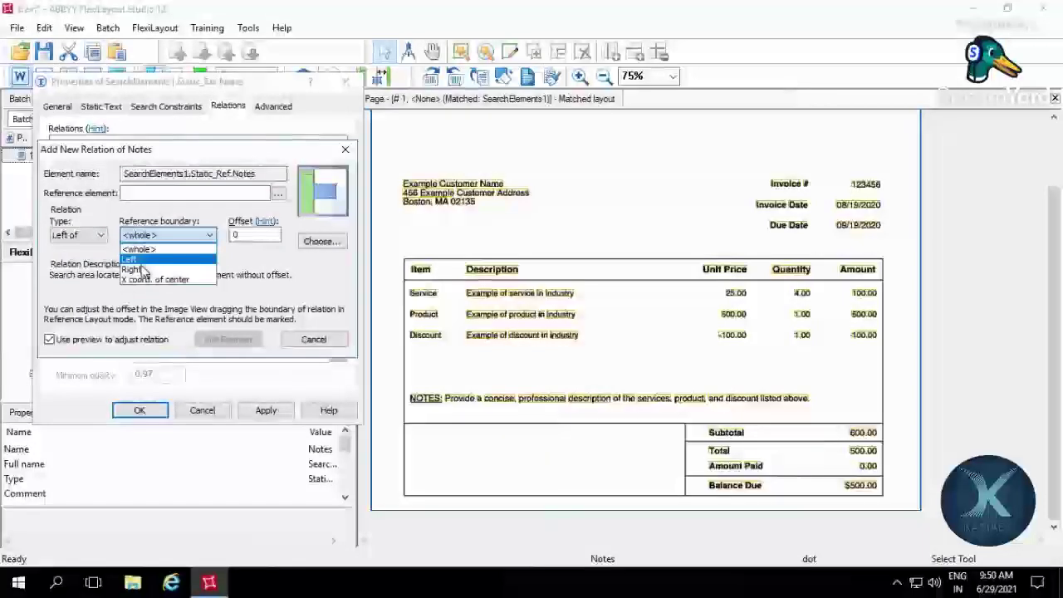
left_click(137, 270)
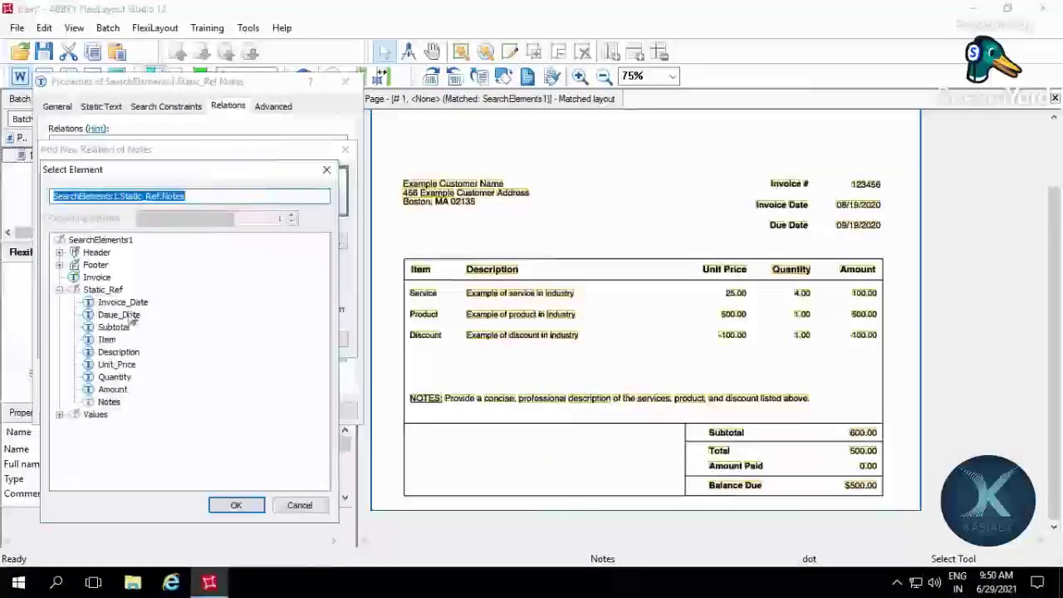
double_click(118, 352)
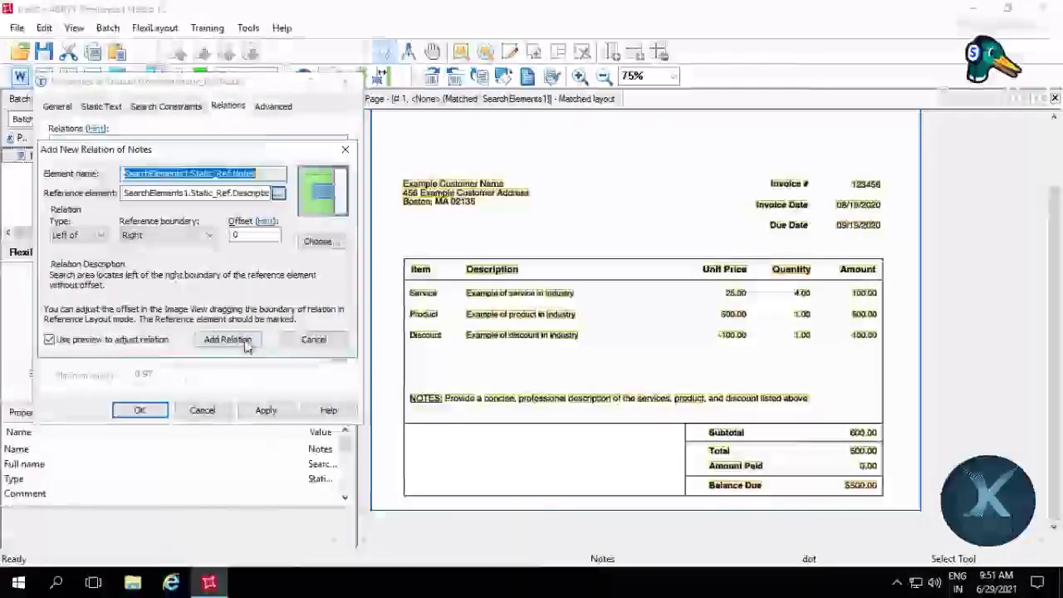
left_click(227, 344)
left_click(265, 410)
left_click(139, 410)
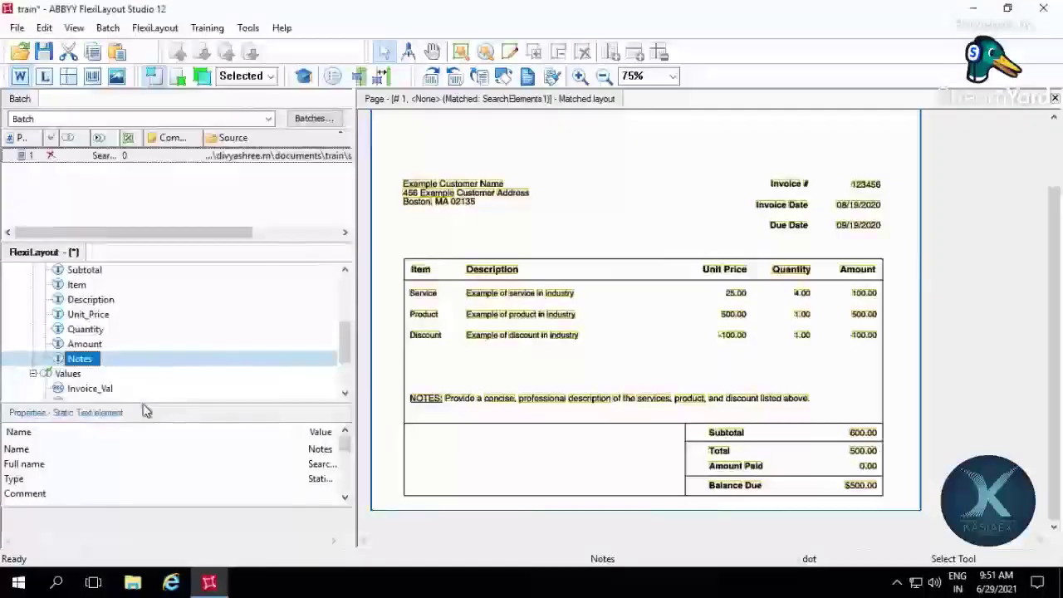
- Match the layout against page 1 and check where the Static_Ref elements, including Notes, are detected on the invoice
double_click(257, 158)
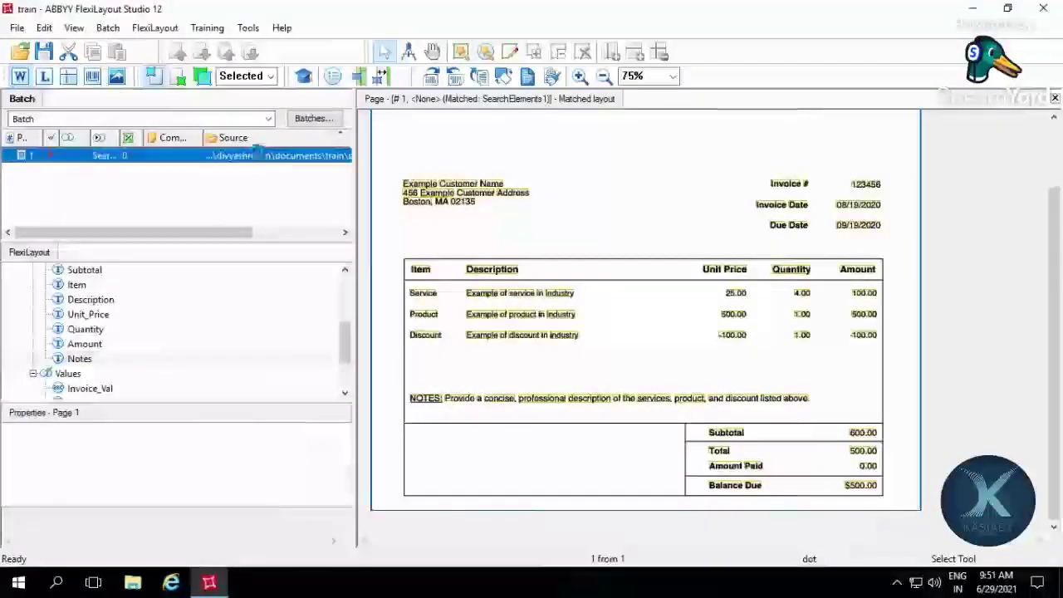
scroll(234, 357, "up", 2)
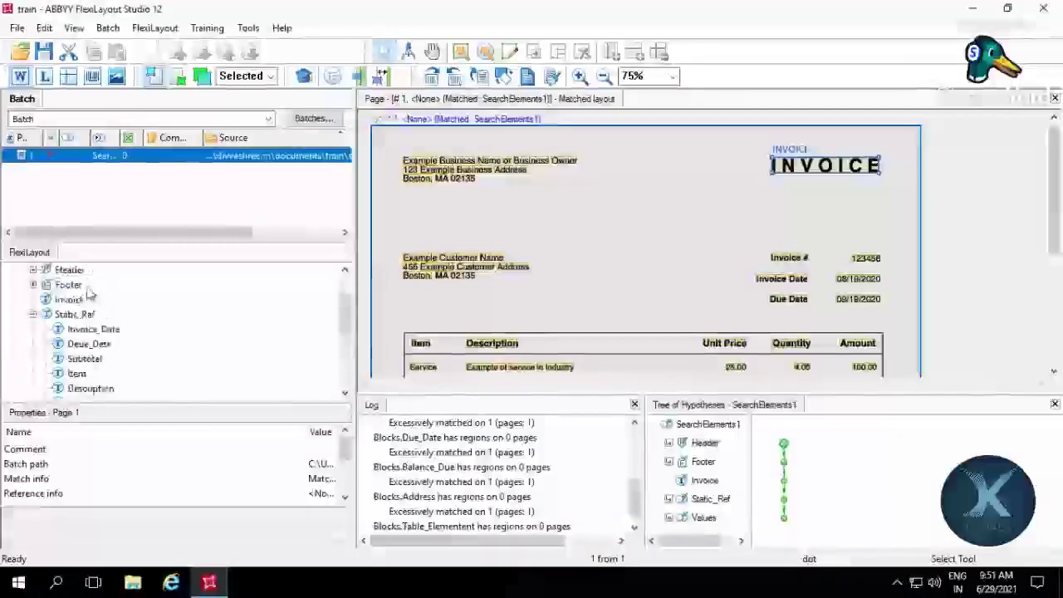
left_click(74, 313)
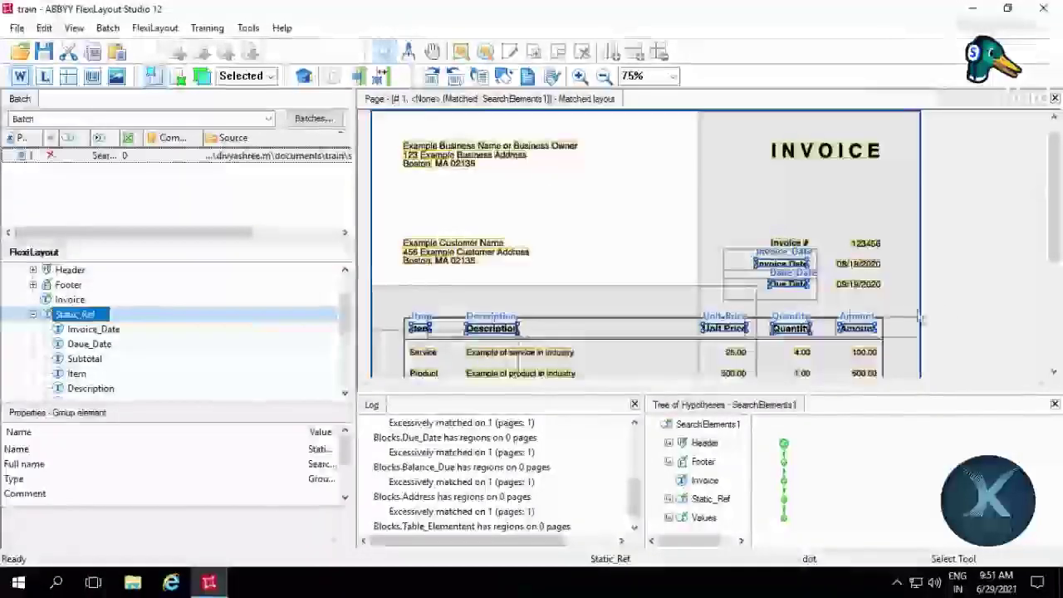
left_click(971, 310)
scroll(972, 311, "down", 2)
scroll(653, 299, "down", 2)
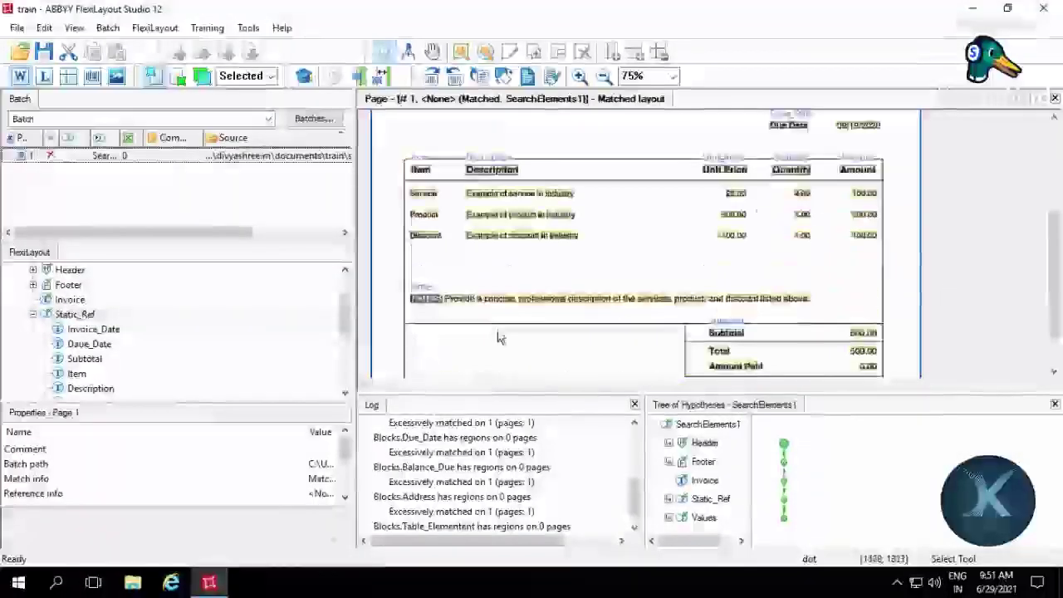
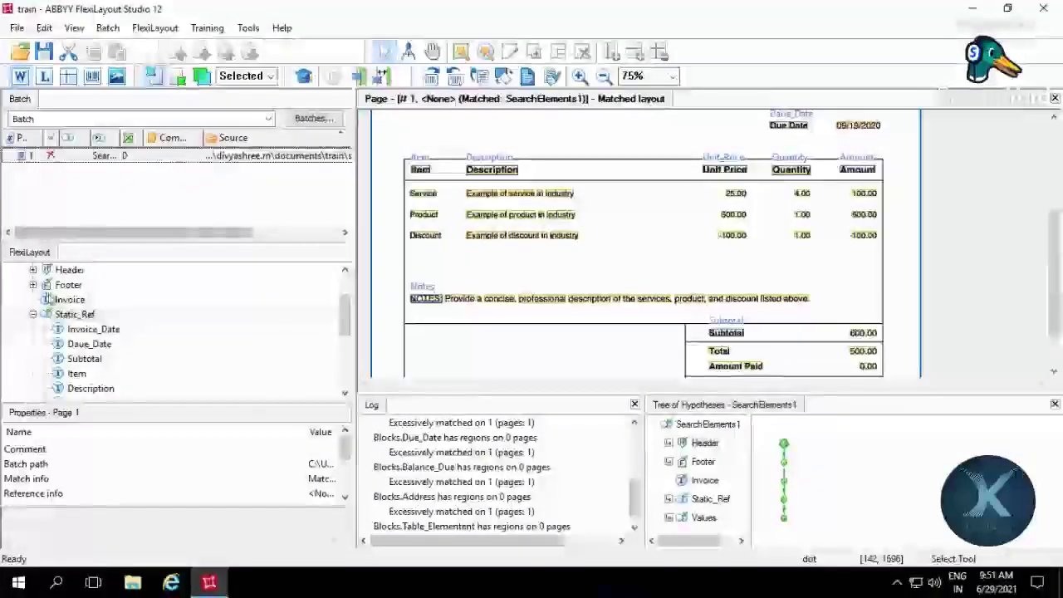
- Add a repeating group element named RG_Values to the Values group, keeping document mode and the default repetition limits
left_click(33, 315)
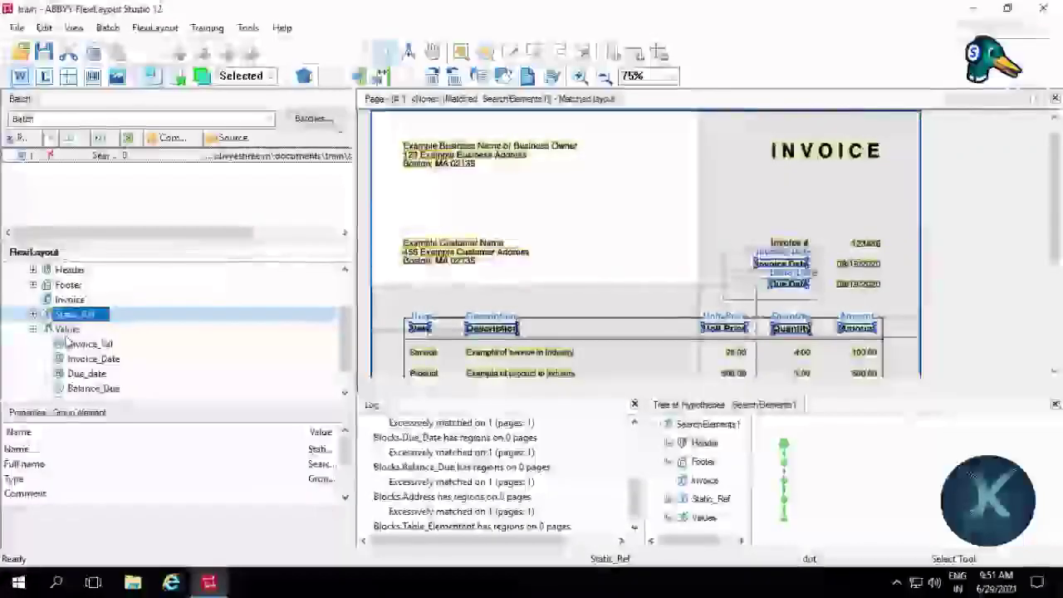
left_click(68, 330)
right_click(68, 330)
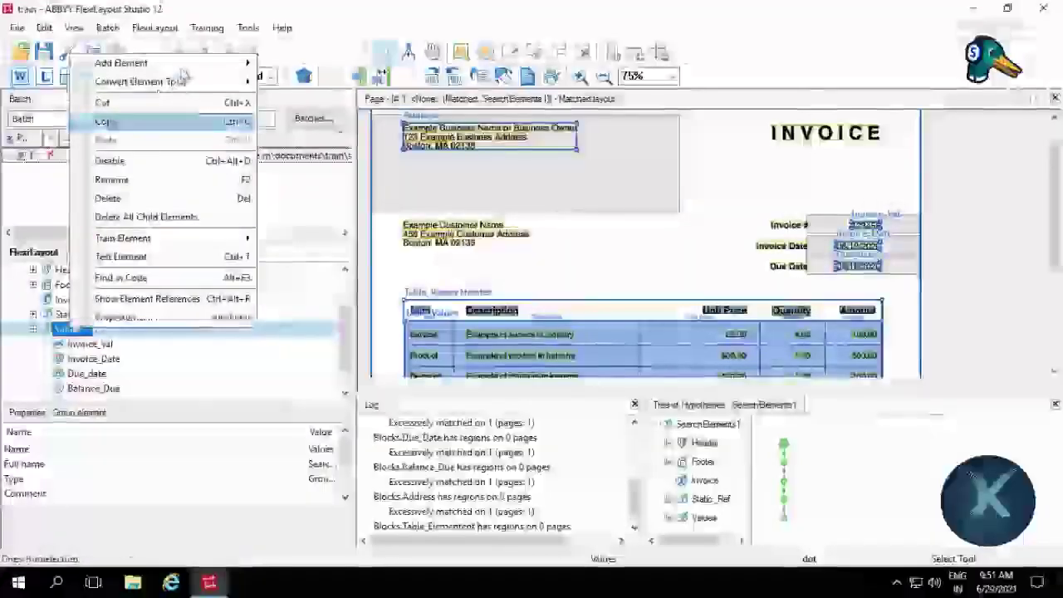
mouse_move(181, 70)
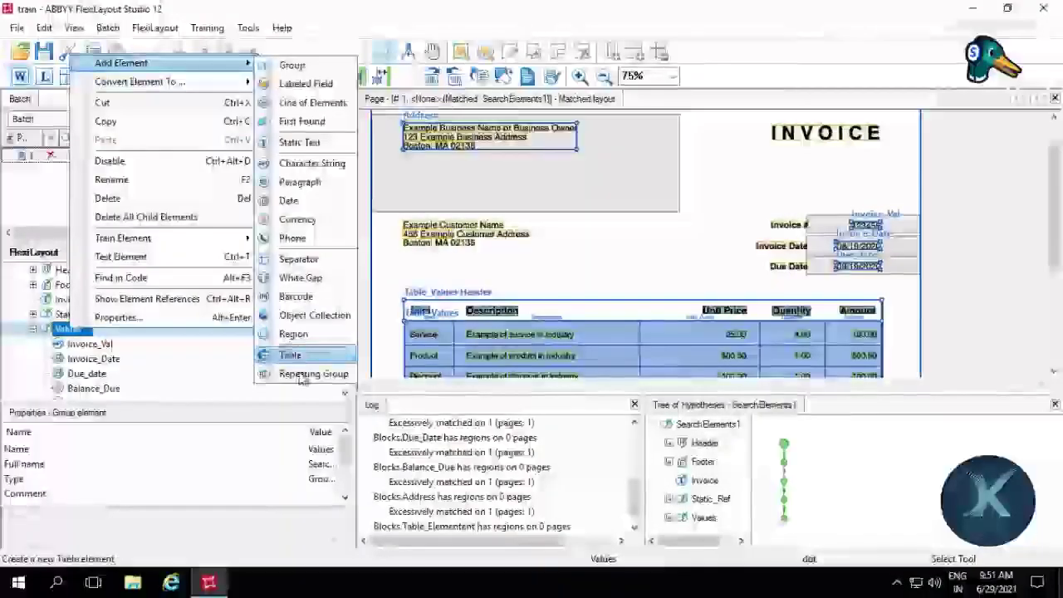
left_click(306, 376)
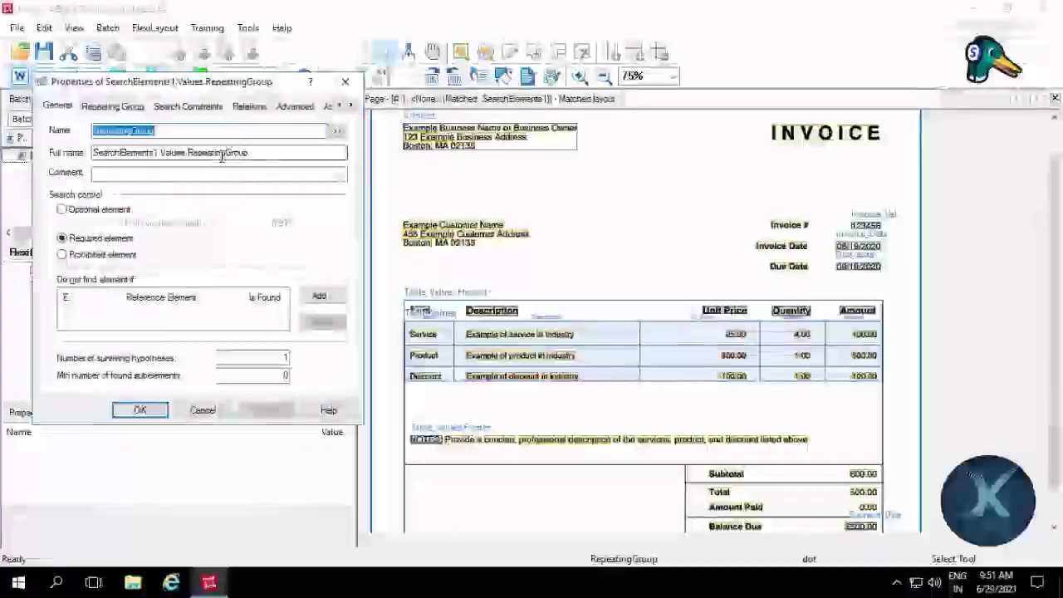
key("BackSpace")
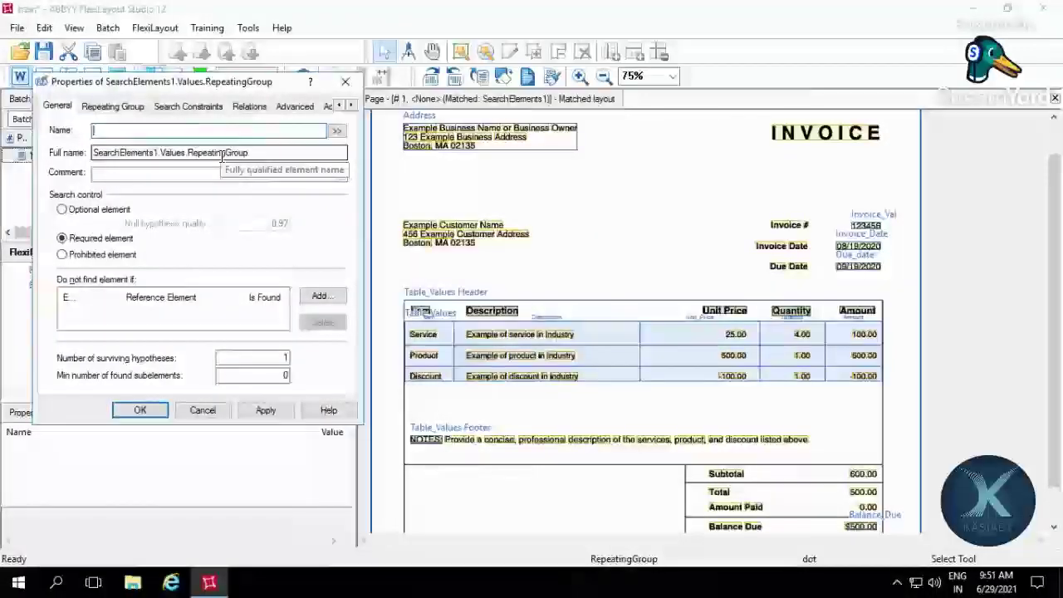
type("RG_Values")
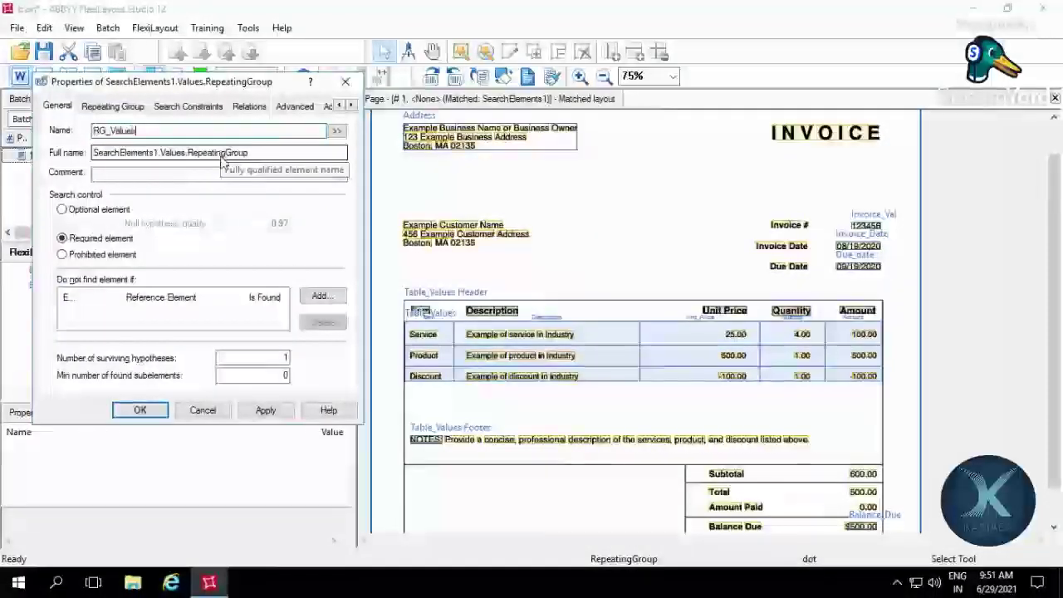
left_click(133, 106)
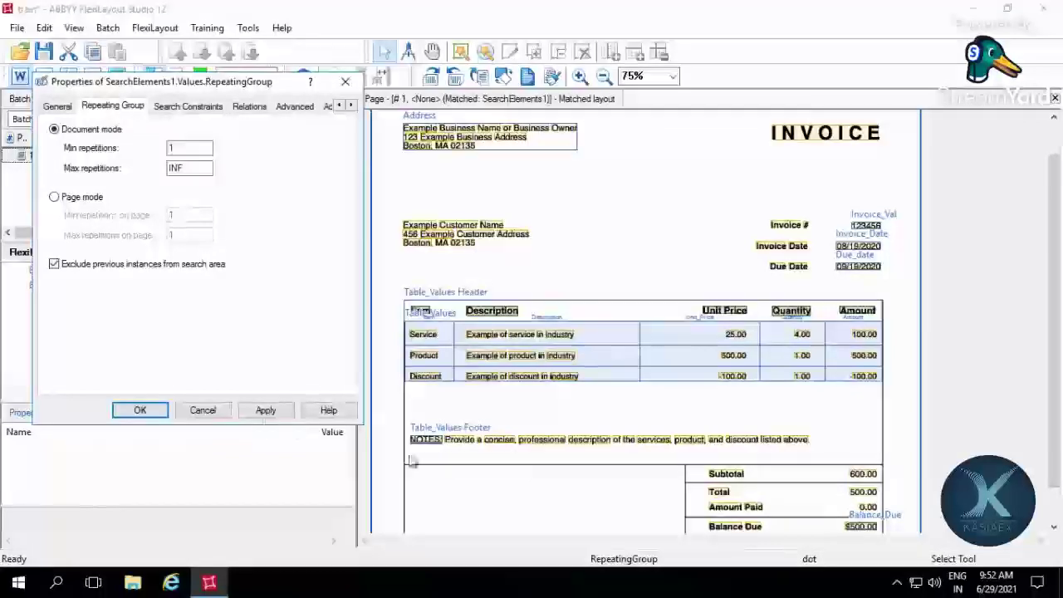
left_click(140, 409)
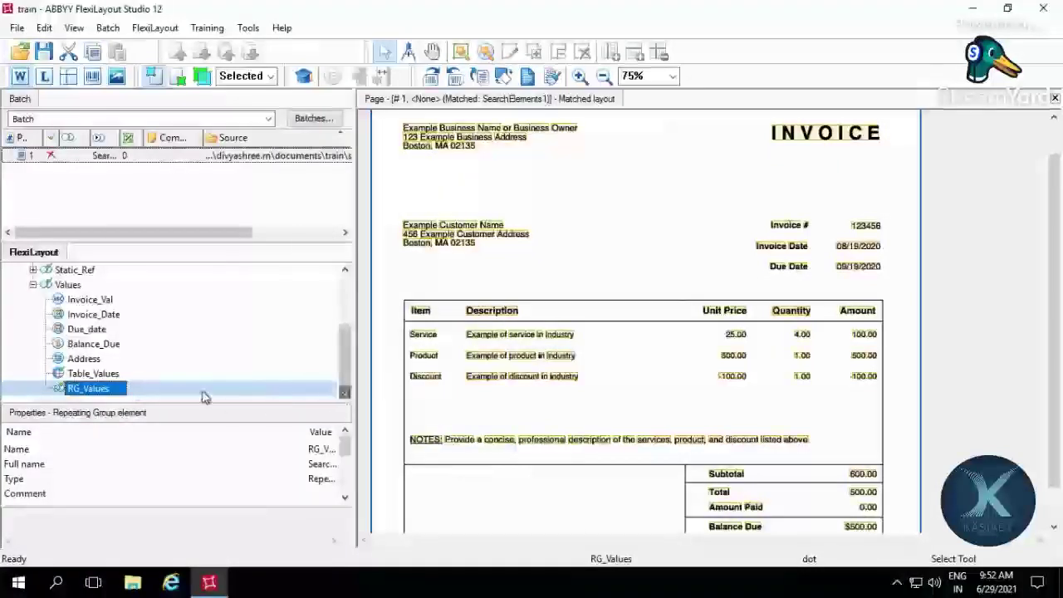
- Add a Character String element to the RG_Values repeating group and set its number of surviving hypotheses to 1
right_click(114, 394)
mouse_move(189, 124)
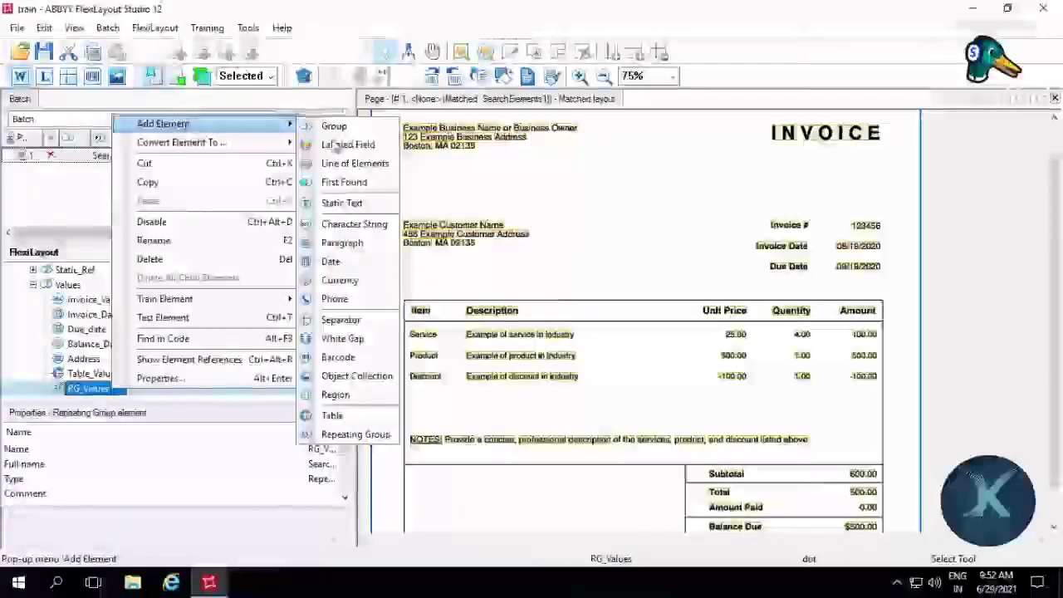
left_click(347, 224)
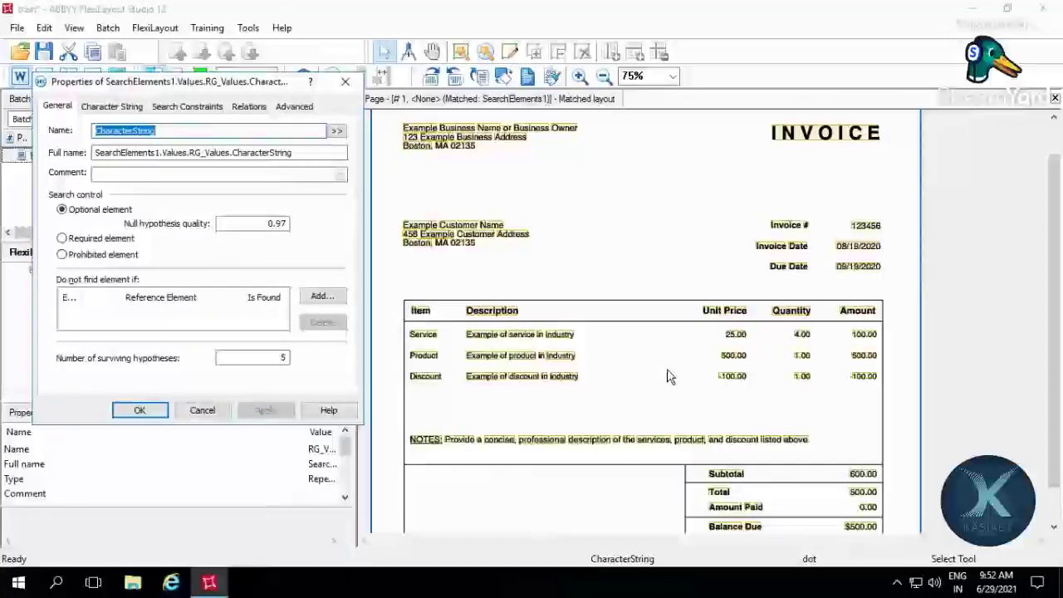
left_click(280, 357)
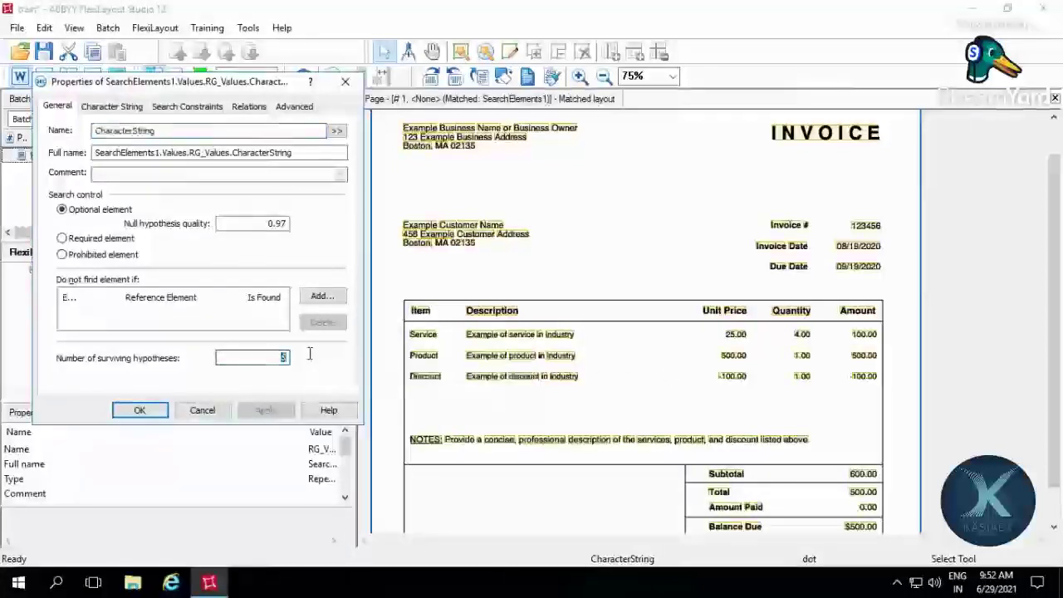
key("BackSpace")
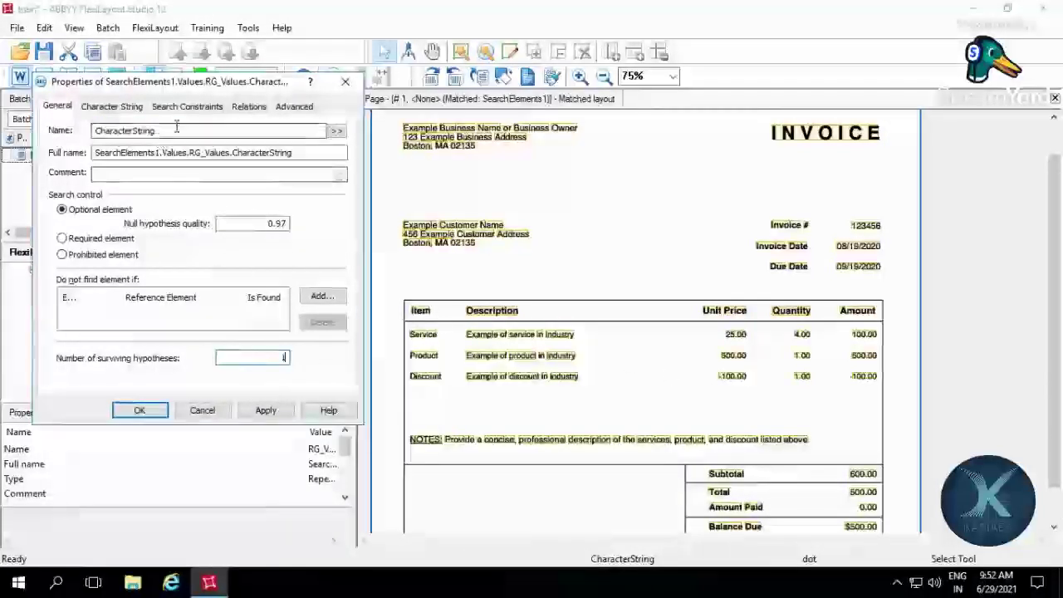
- Name the new Character String element Item_Val
double_click(71, 130)
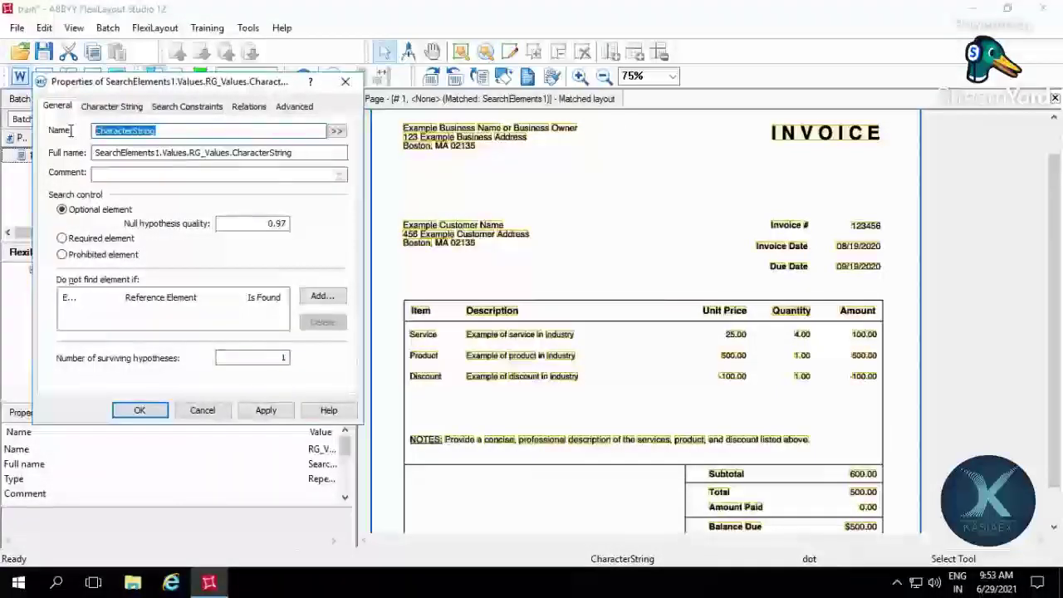
key("BackSpace")
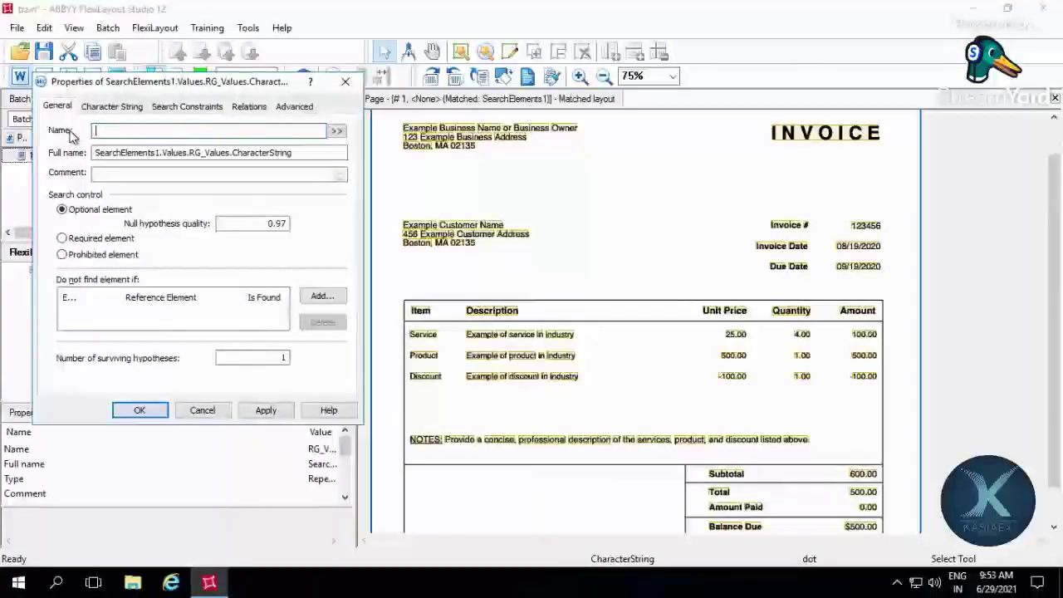
type("Item")
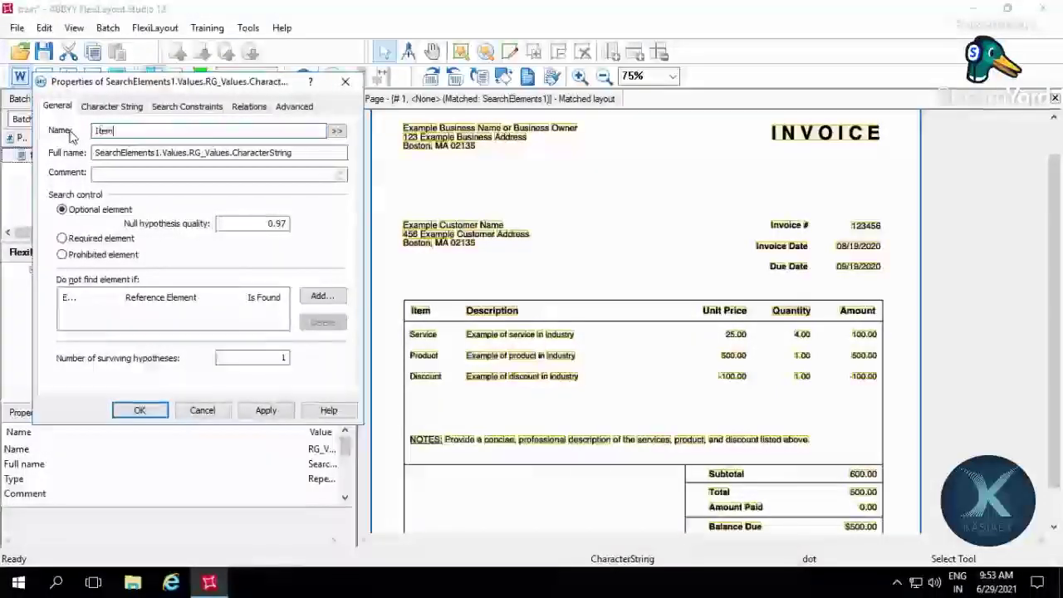
left_click(112, 106)
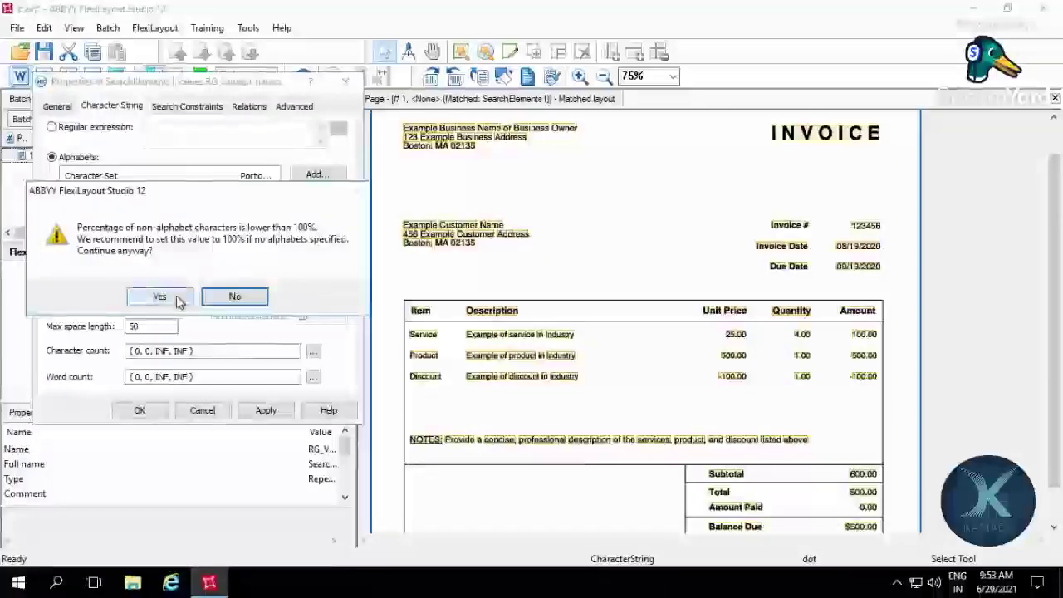
left_click(177, 297)
left_click(131, 134)
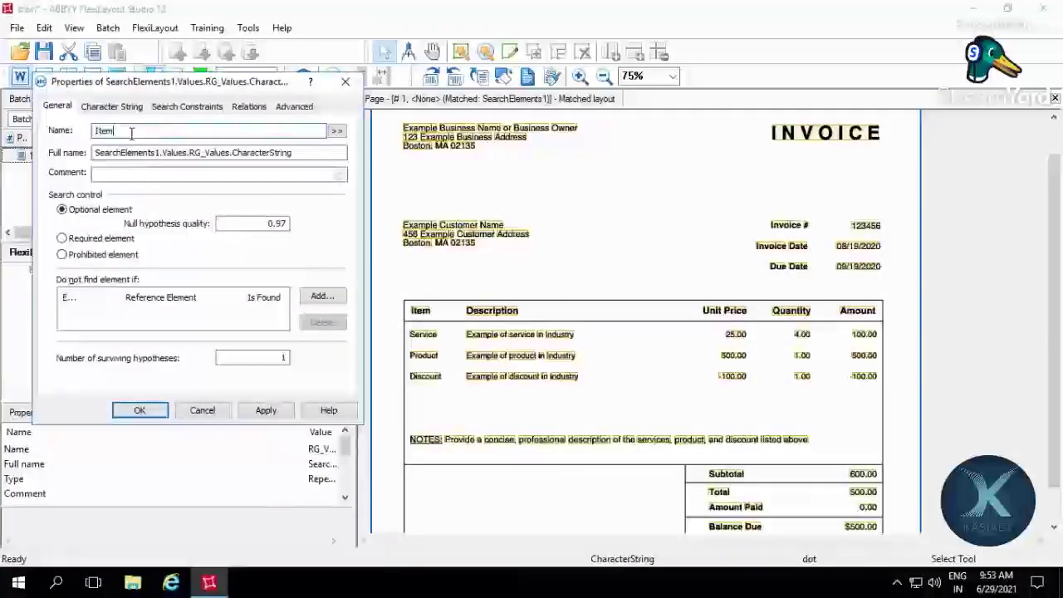
type("_Val")
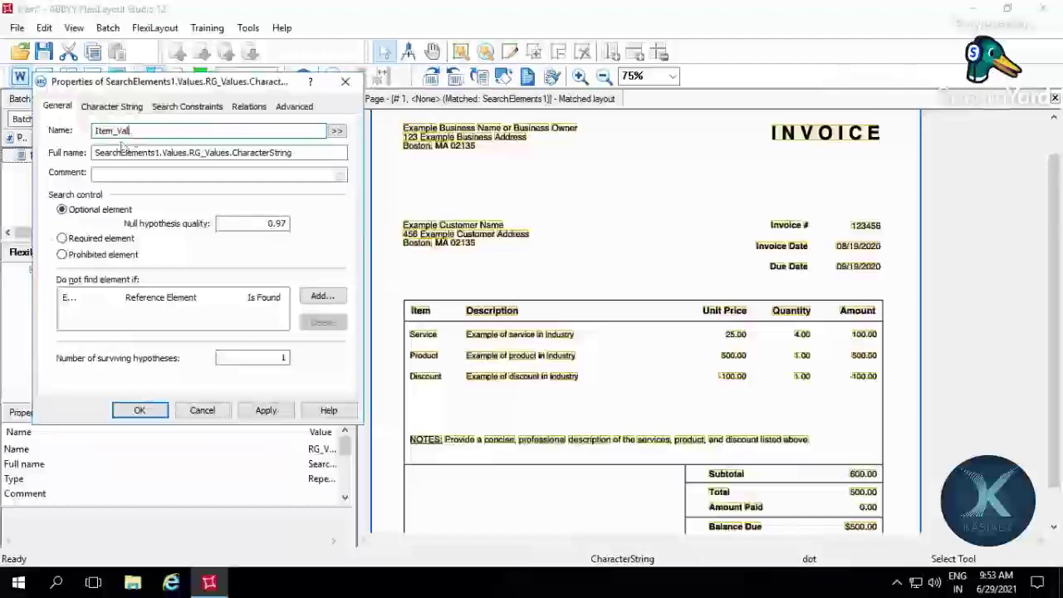
- Add an alphabet containing all listed characters to Item_Val, with 100 percent alphabet characters
left_click(111, 106)
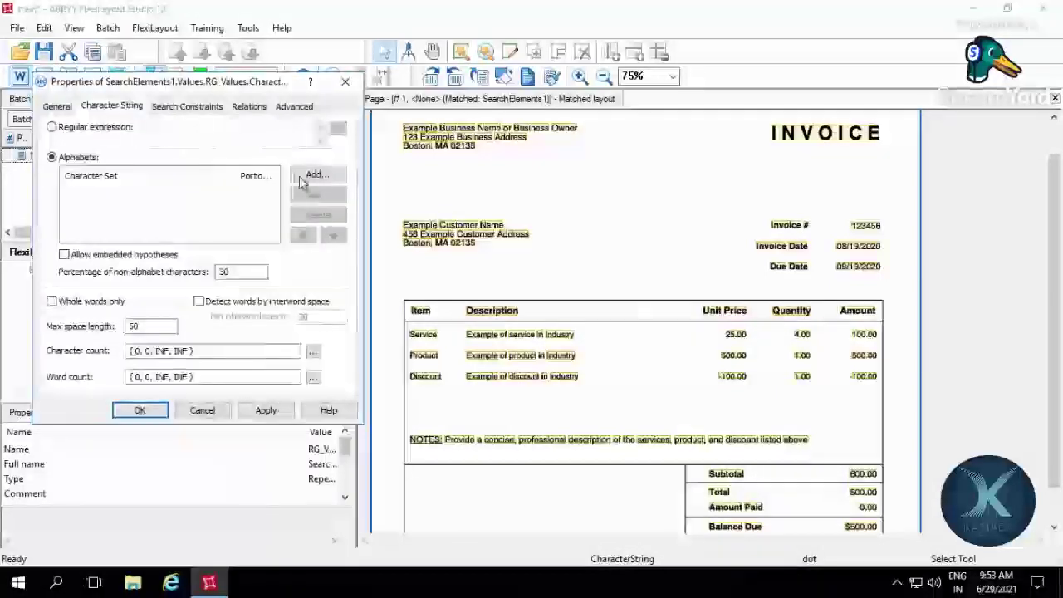
left_click(413, 309)
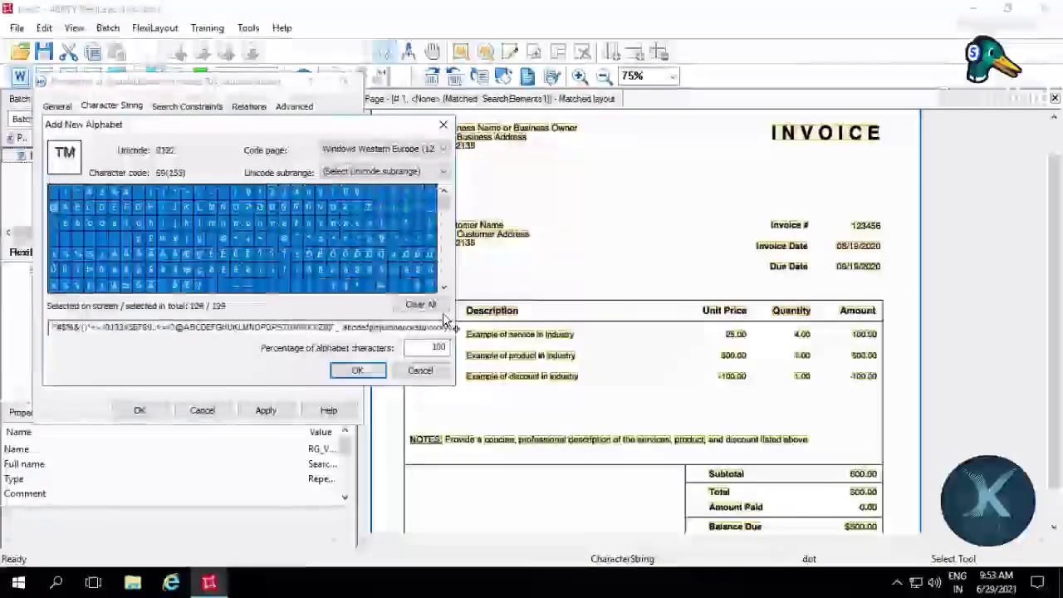
left_click(361, 373)
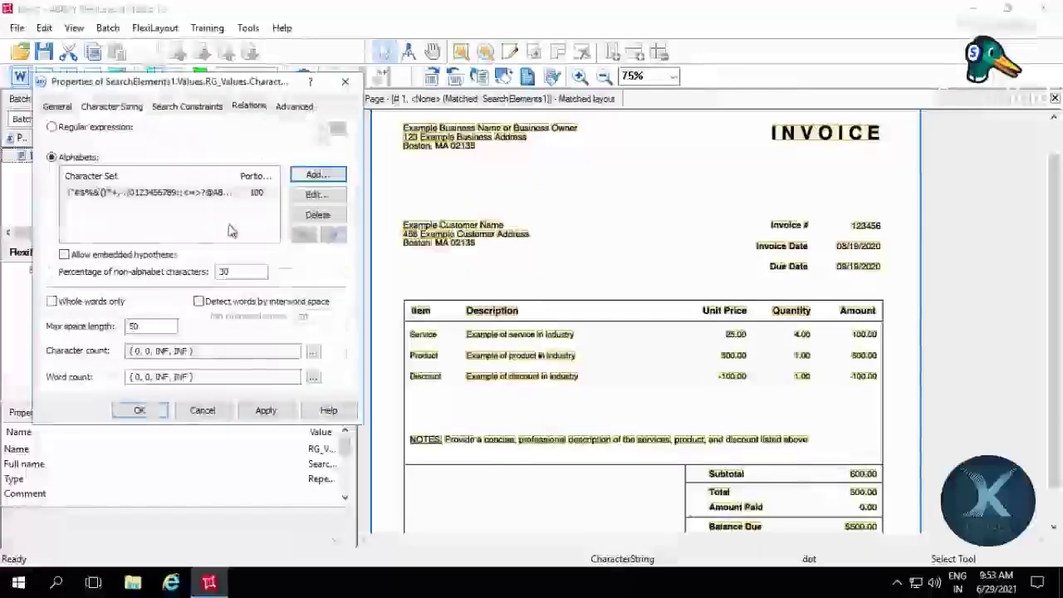
- Add a relation placing Item_Val right of the left boundary of the Static_Ref Item element, with an offset of -30
left_click(248, 106)
left_click(88, 285)
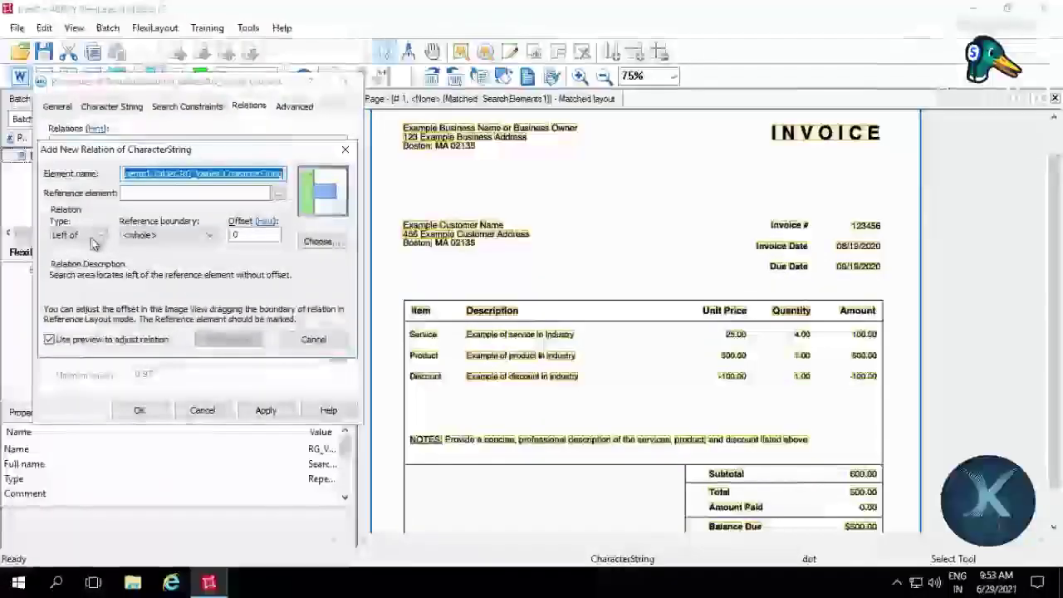
left_click(79, 235)
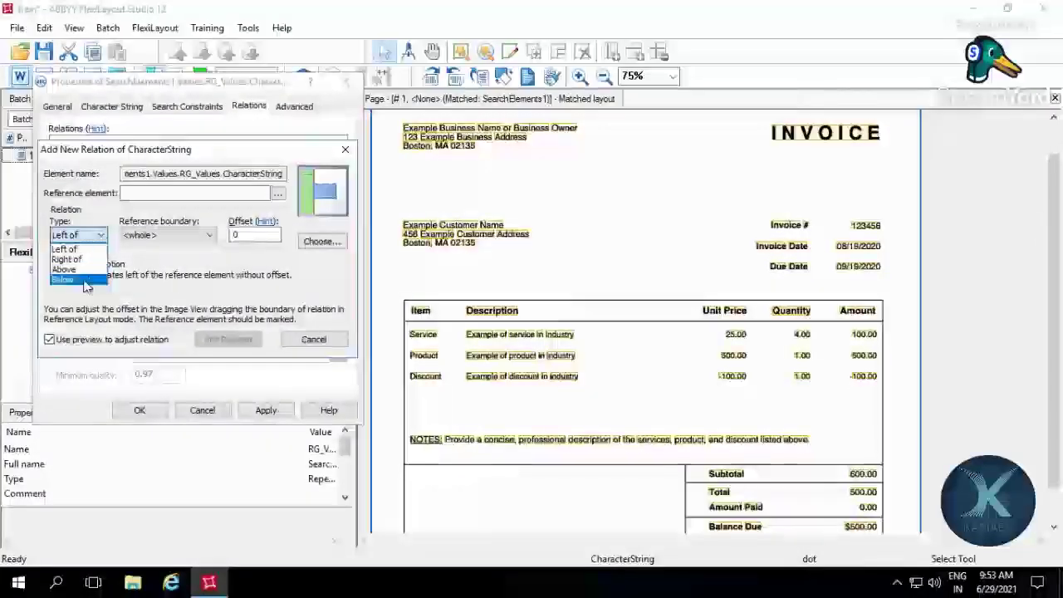
left_click(66, 259)
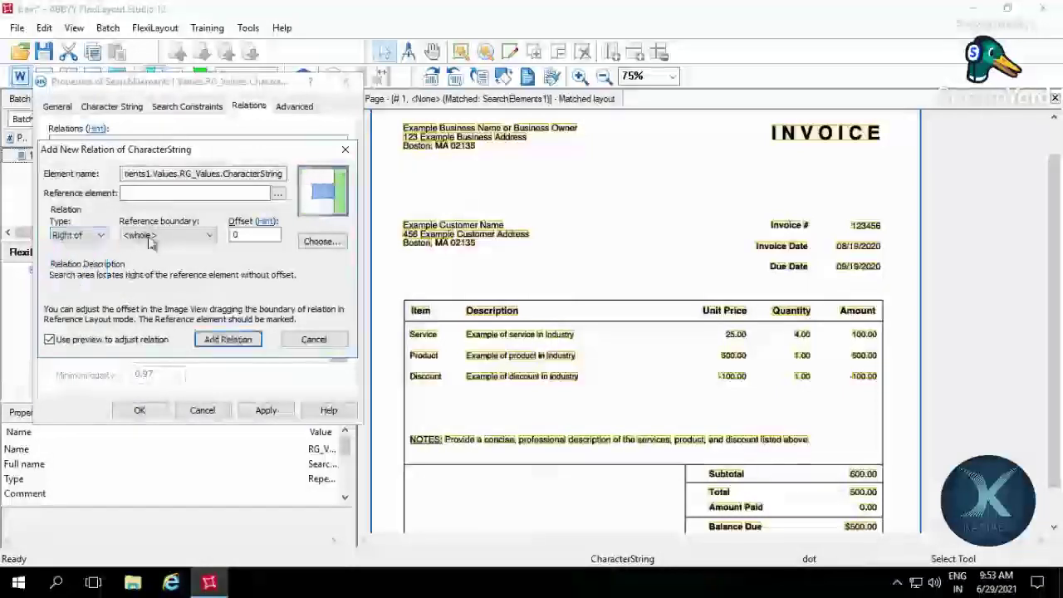
left_click(162, 235)
left_click(131, 259)
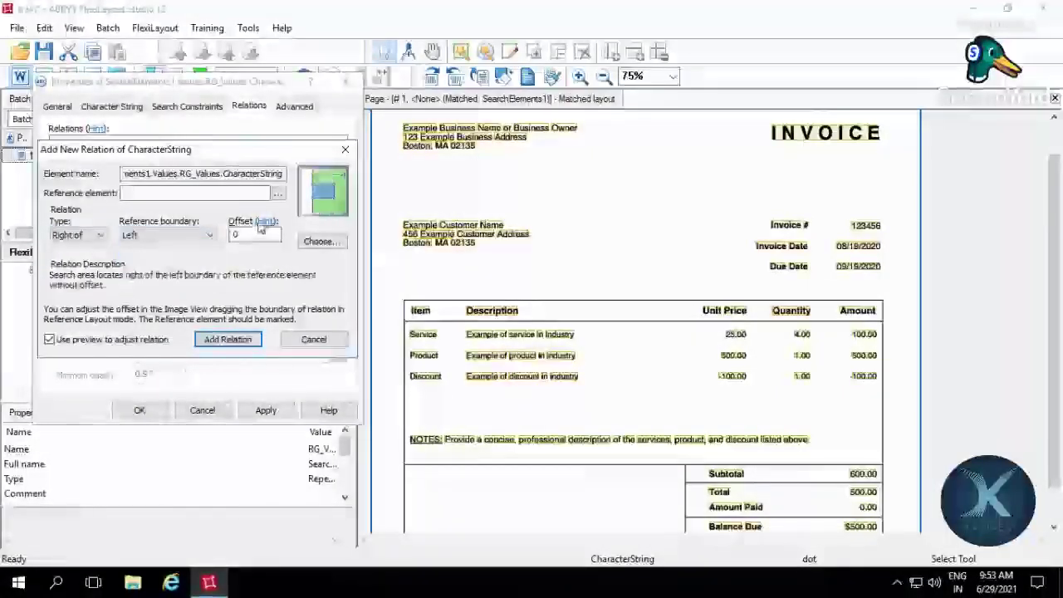
left_click(279, 196)
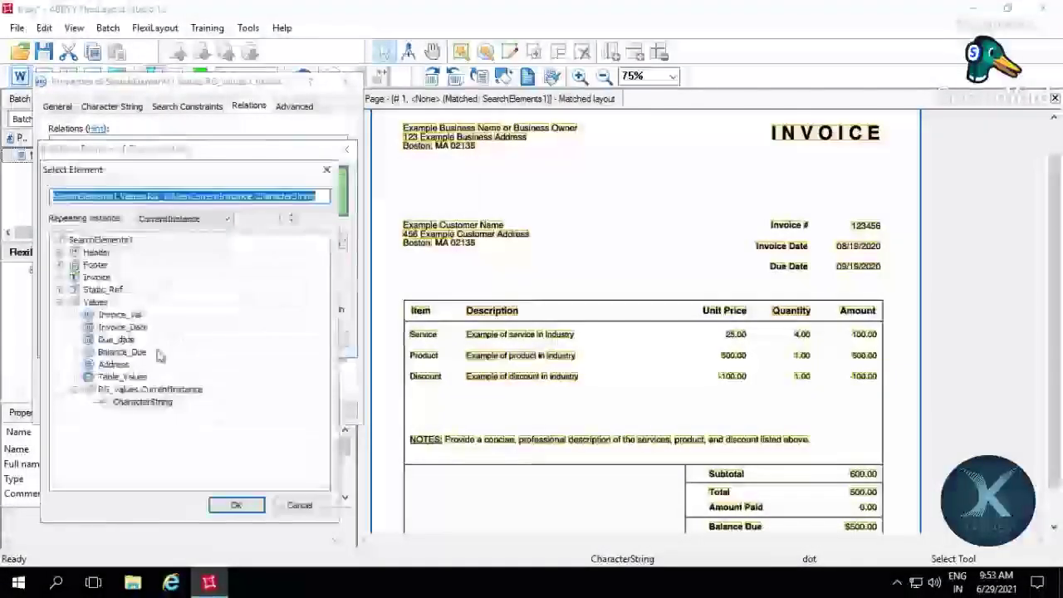
left_click(59, 289)
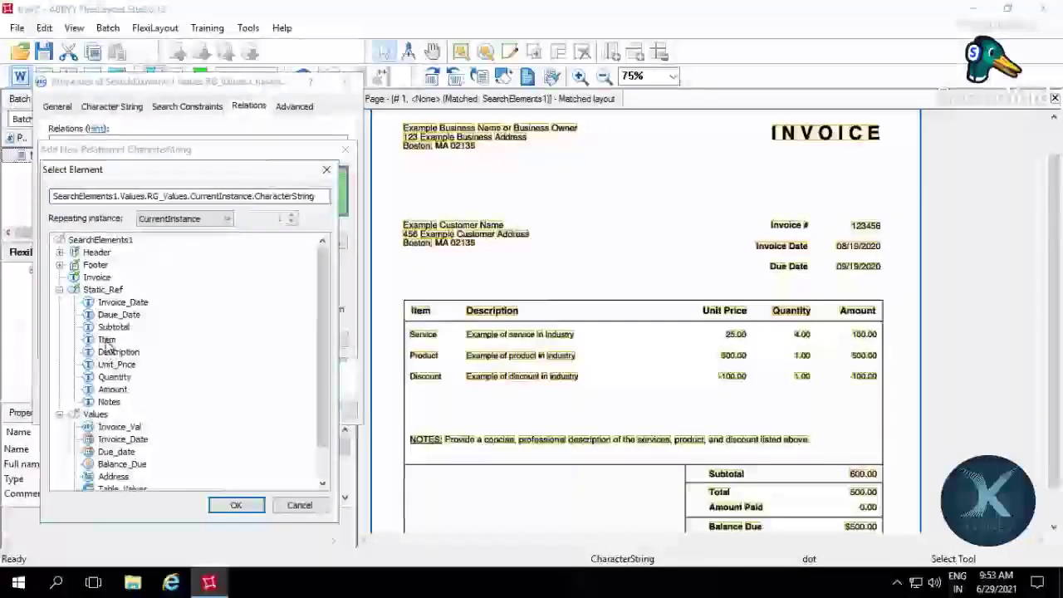
double_click(114, 342)
left_click_drag(247, 237, 210, 239)
type("-30")
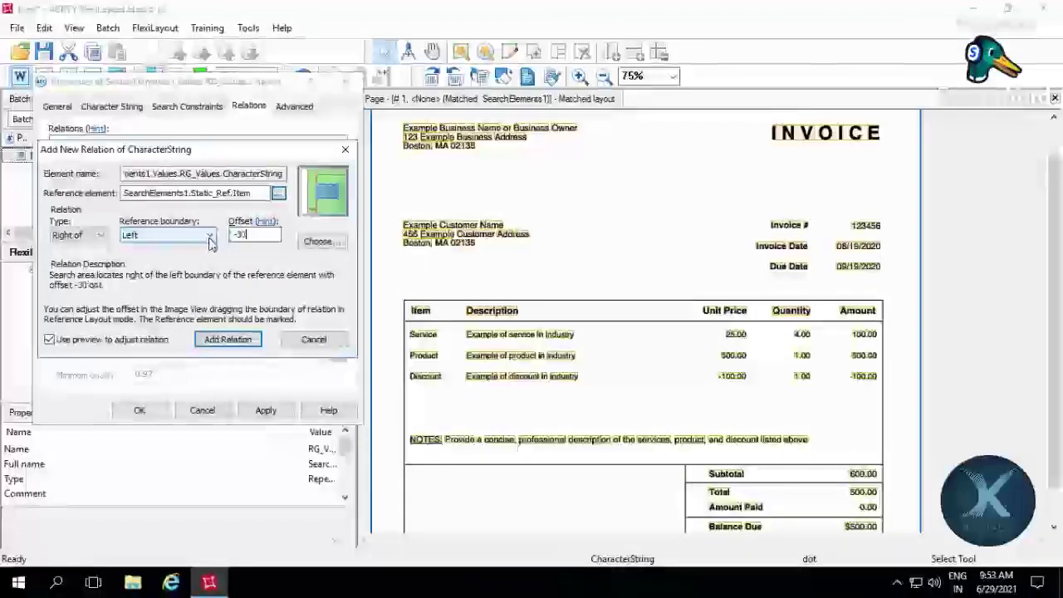
left_click(228, 340)
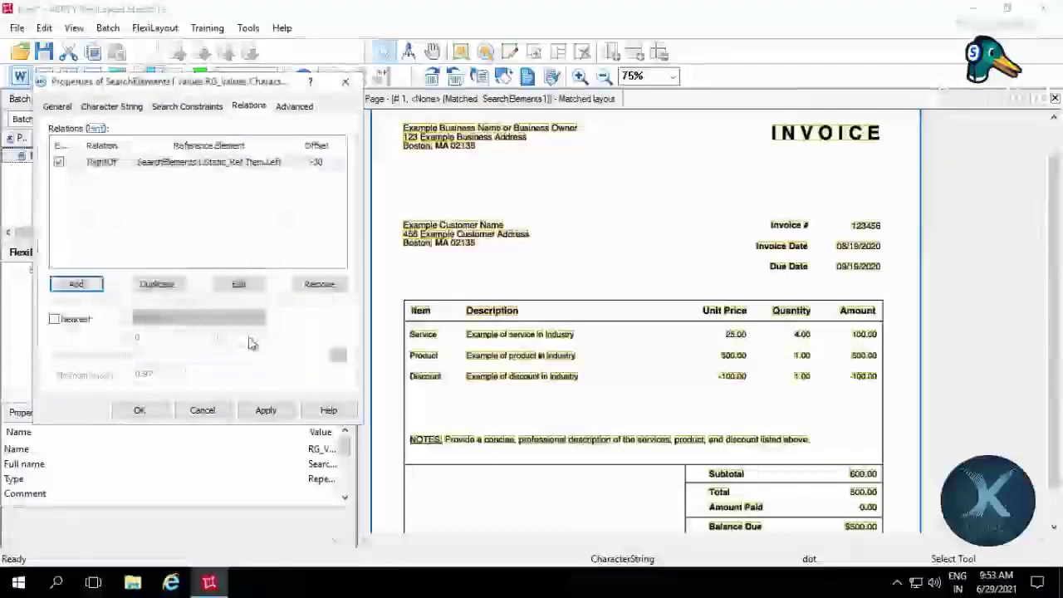
- Duplicate the Item relation and change the copy to left of the left boundary of the Static_Ref Description element
left_click(249, 170)
left_click(158, 284)
double_click(209, 184)
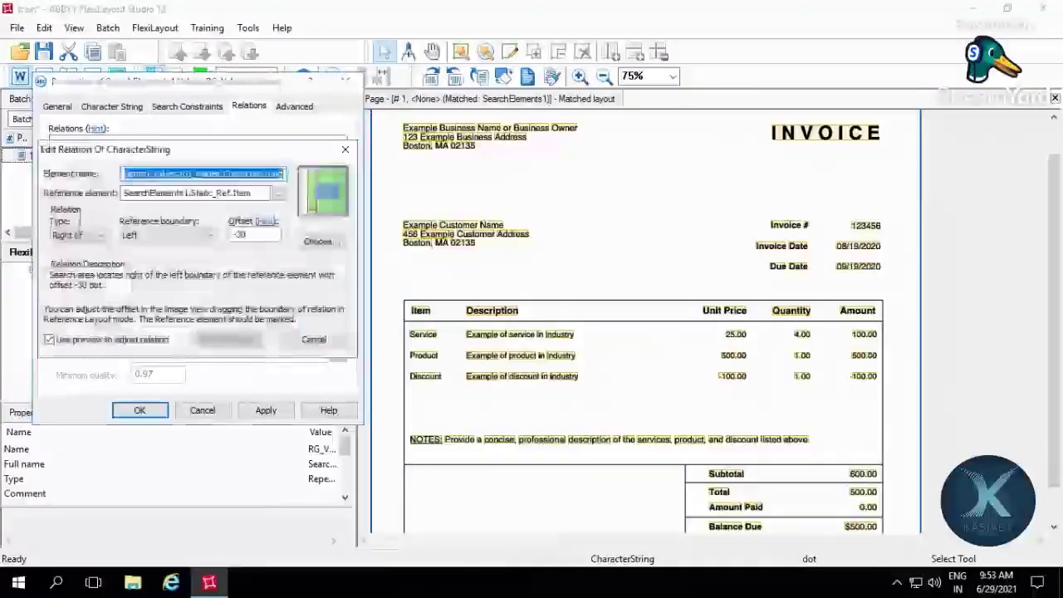
left_click(83, 235)
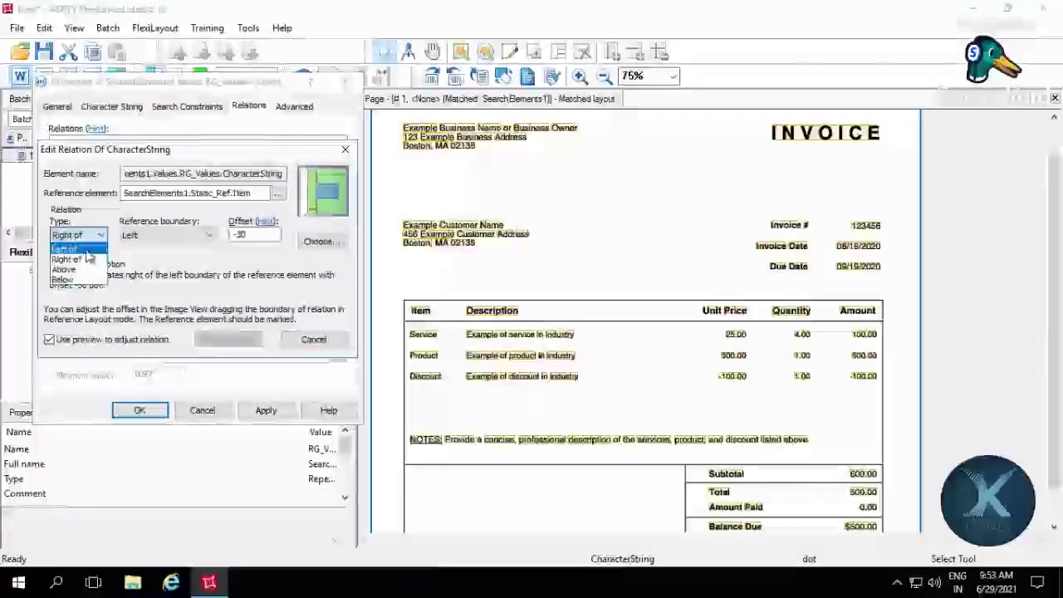
left_click(66, 249)
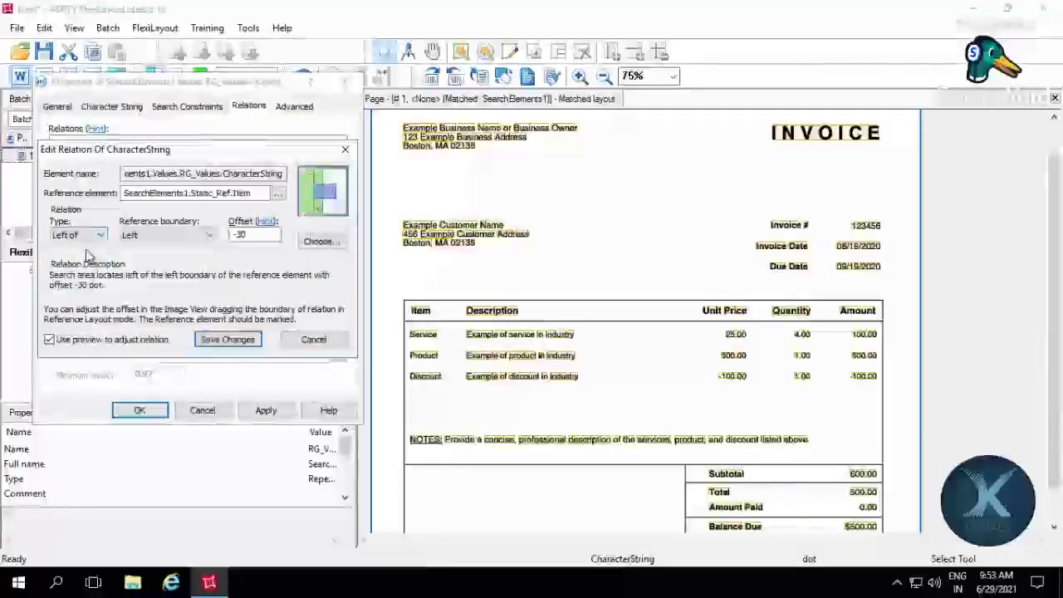
left_click(279, 193)
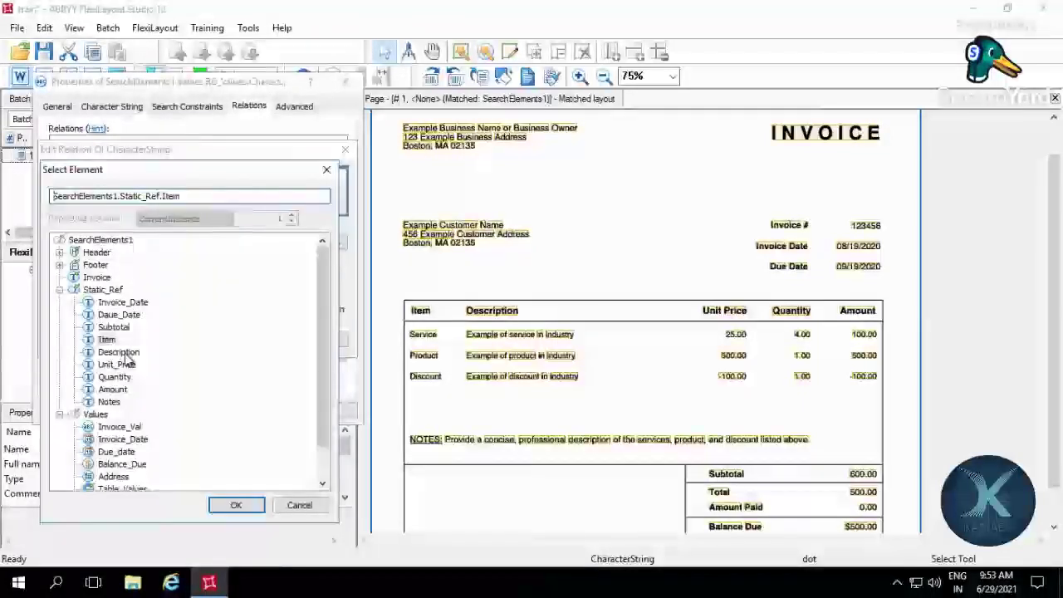
left_click(119, 352)
left_click(233, 504)
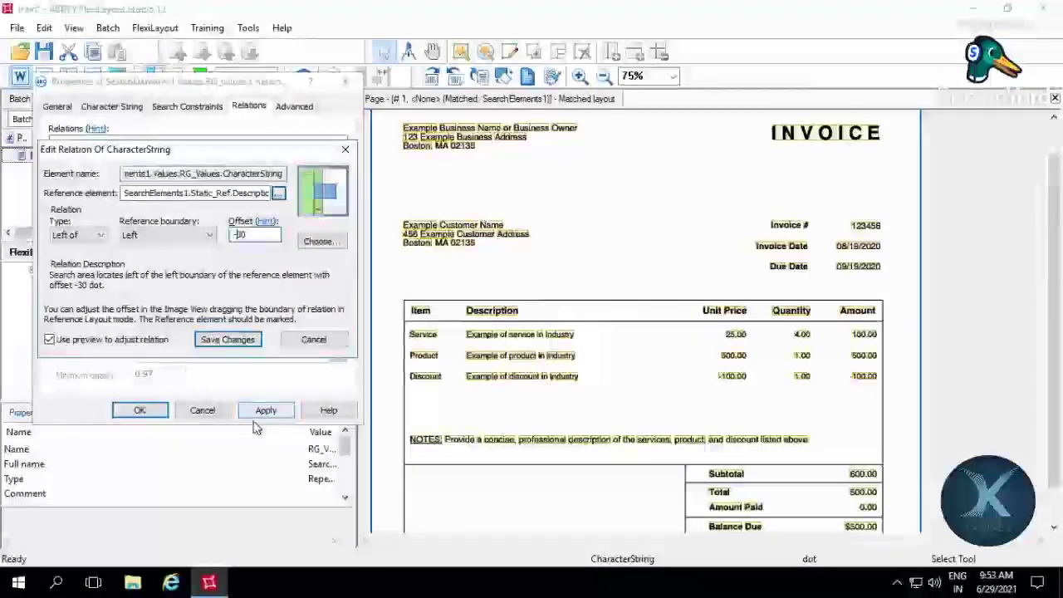
- Set the offset of the Description relation to 50 and save the relation's changes
key("BackSpace")
key("BackSpace")
key("BackSpace")
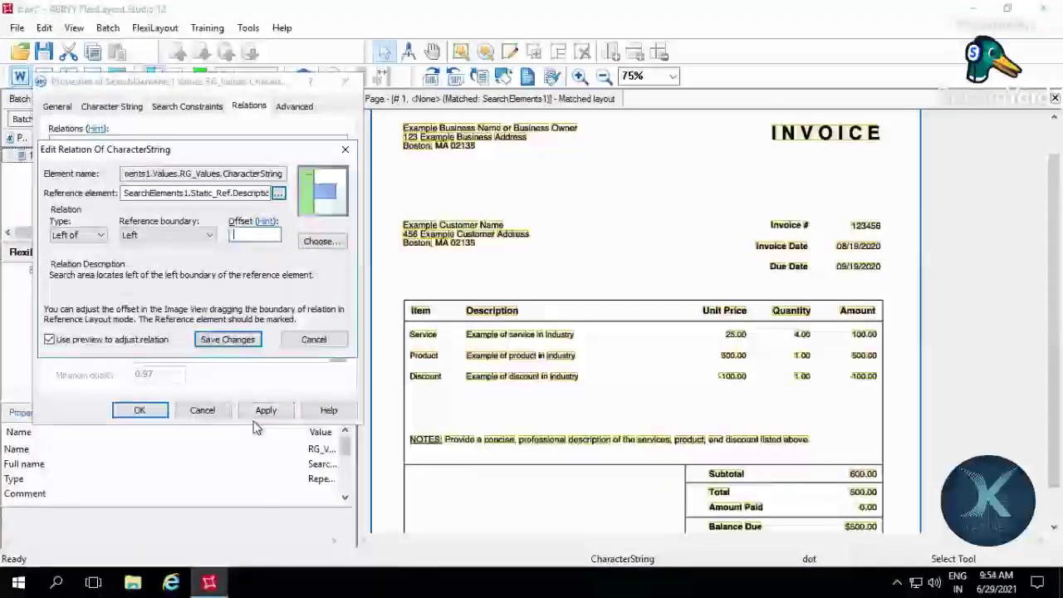
type("50")
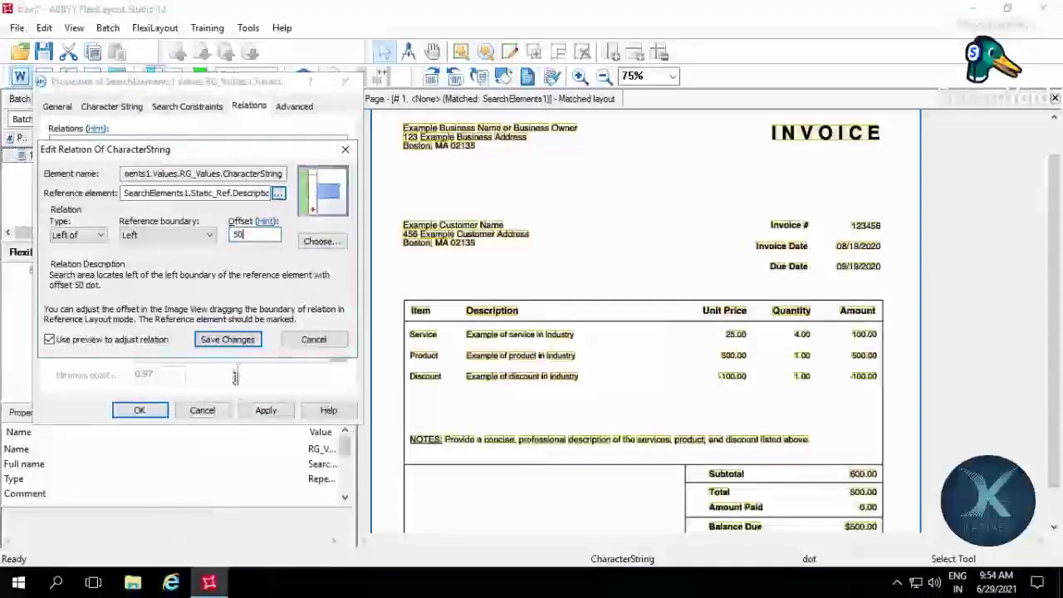
left_click(227, 339)
- Apply the Item_Val element's properties and save the project
left_click(265, 410)
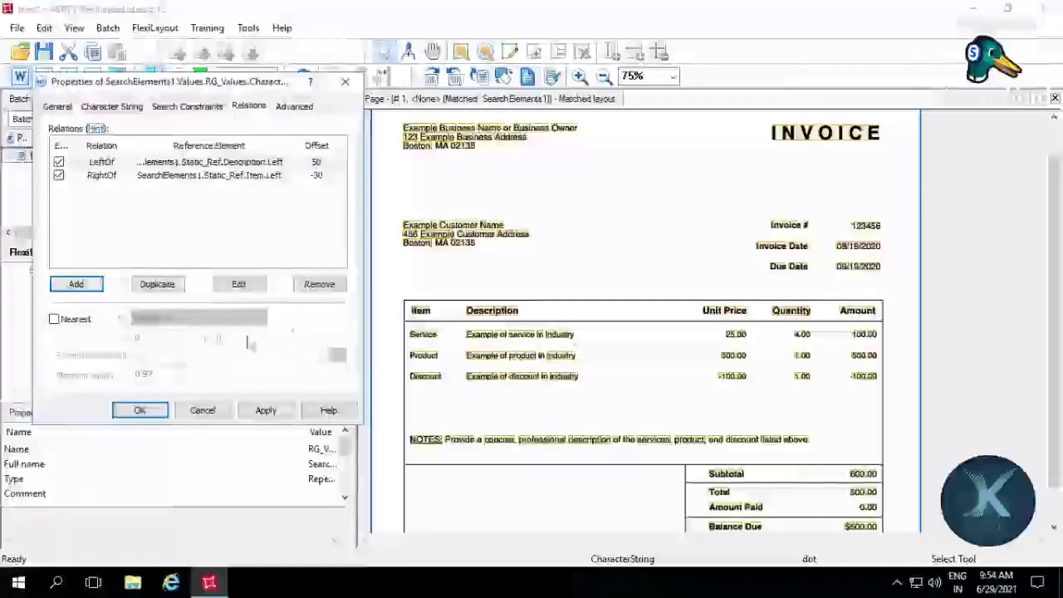
left_click(139, 409)
key("ctrl+s")
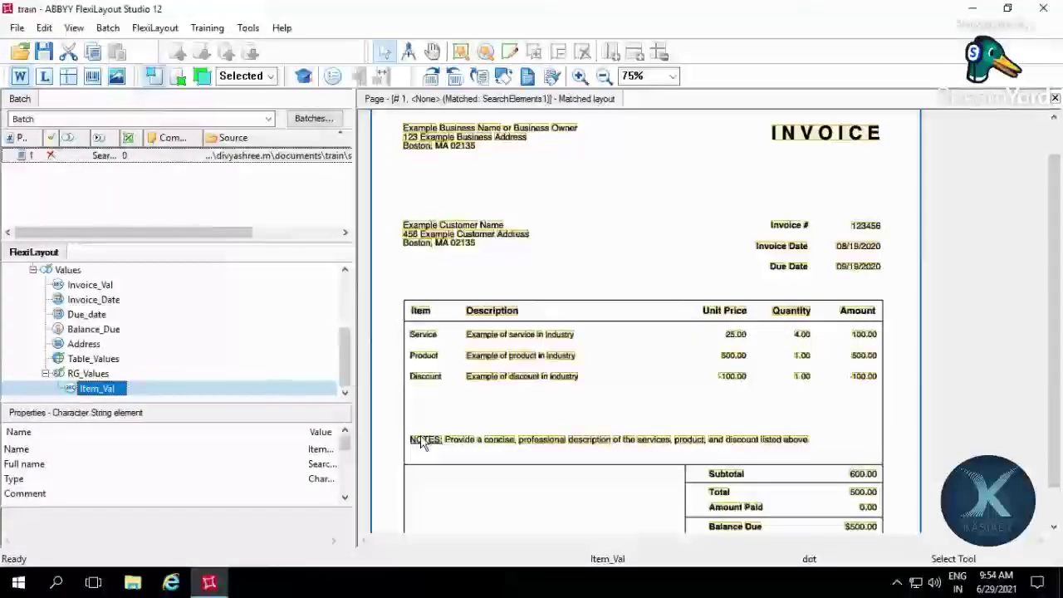
left_click(166, 387)
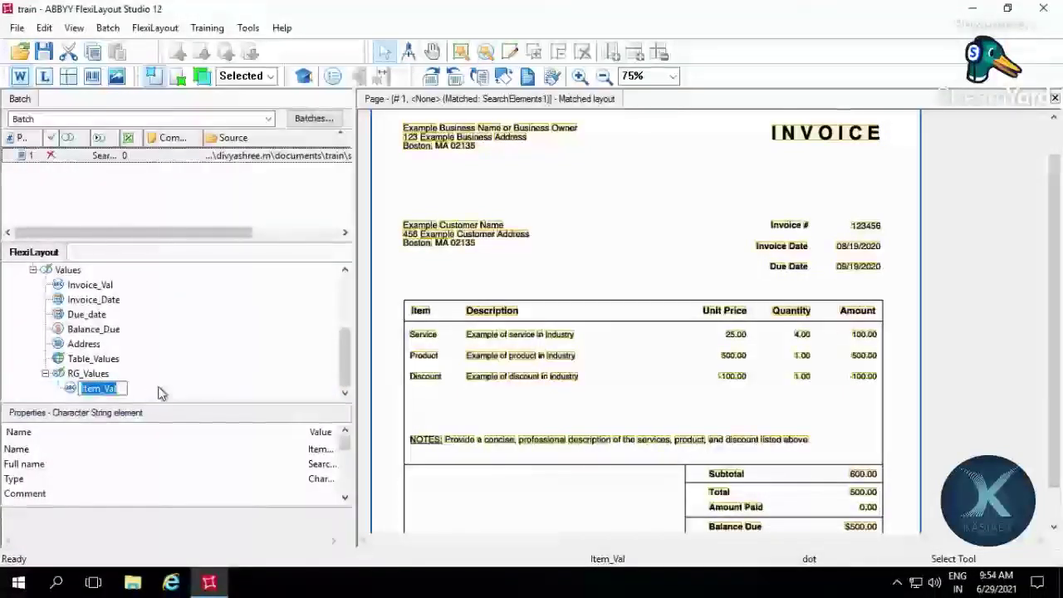
left_click(103, 374)
left_click(105, 388)
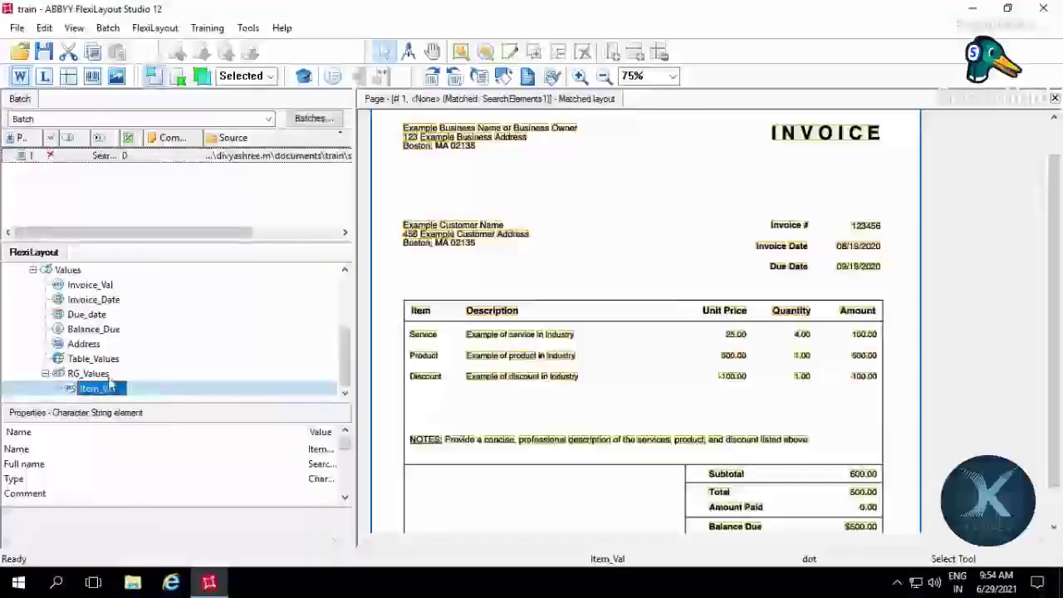
- Add a relation placing the RG_Values repeating group below the bottom boundary of the Static_Ref Item element
double_click(111, 374)
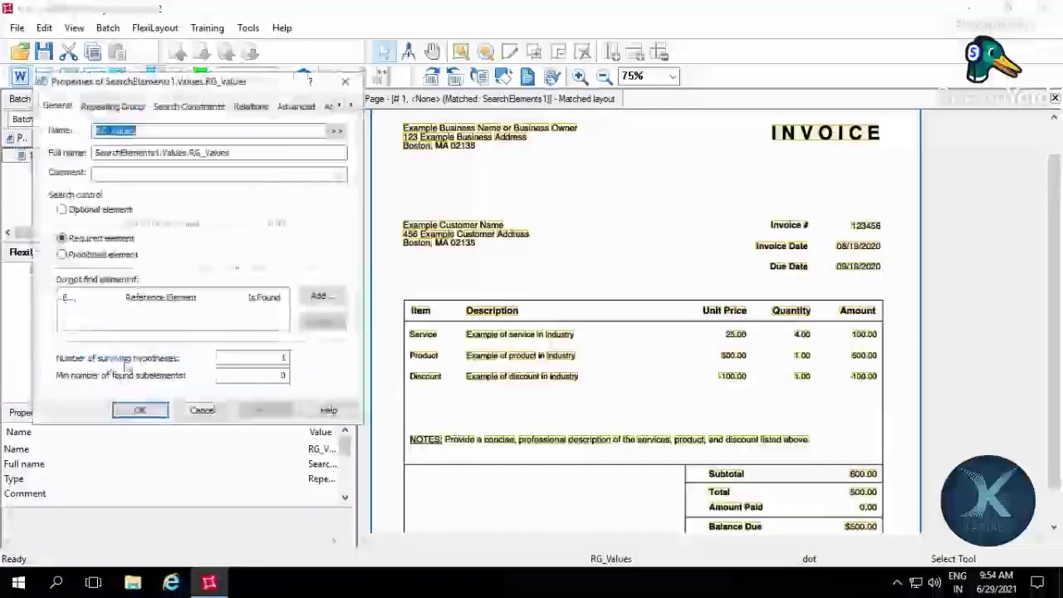
left_click(251, 107)
left_click(76, 284)
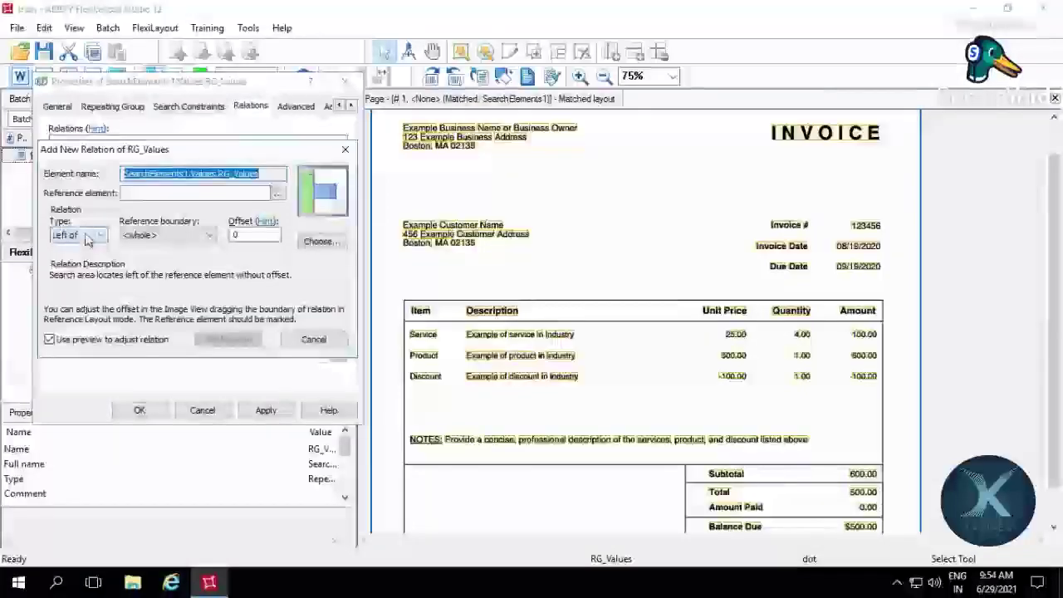
left_click(79, 235)
left_click(67, 279)
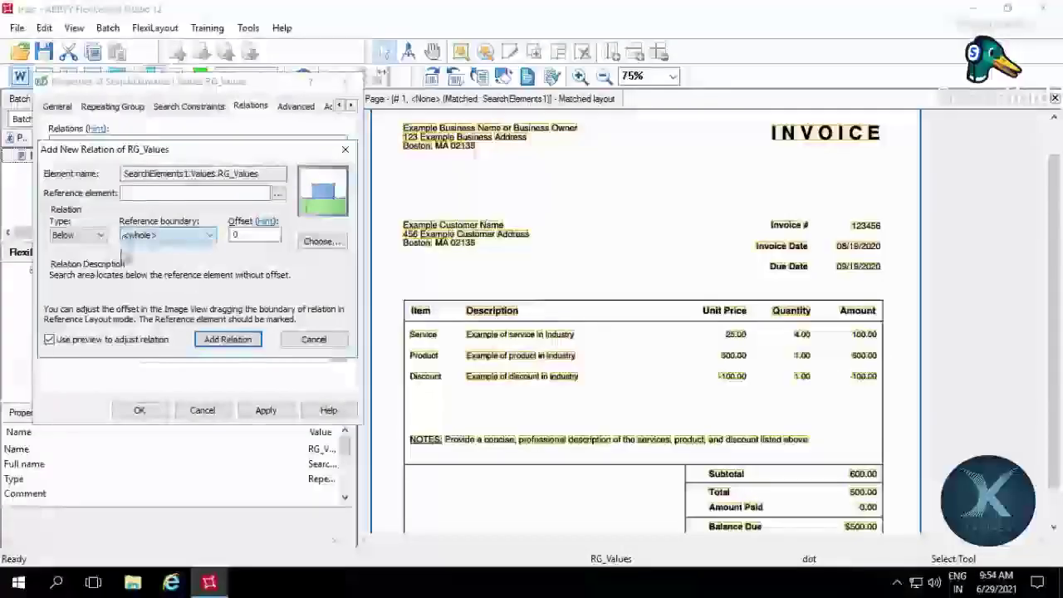
left_click(166, 235)
left_click(145, 275)
left_click(278, 193)
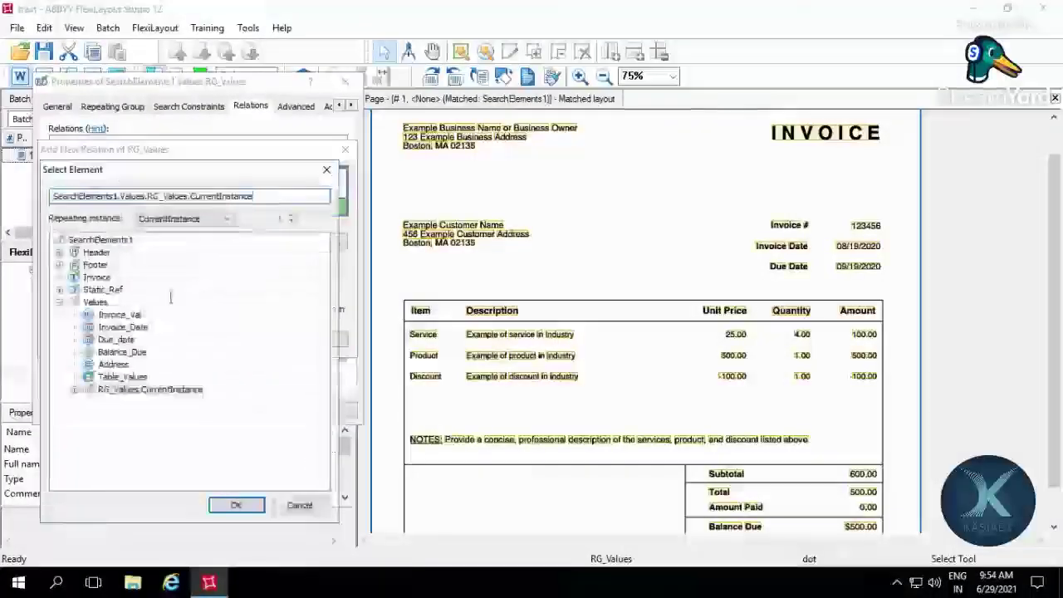
left_click(60, 289)
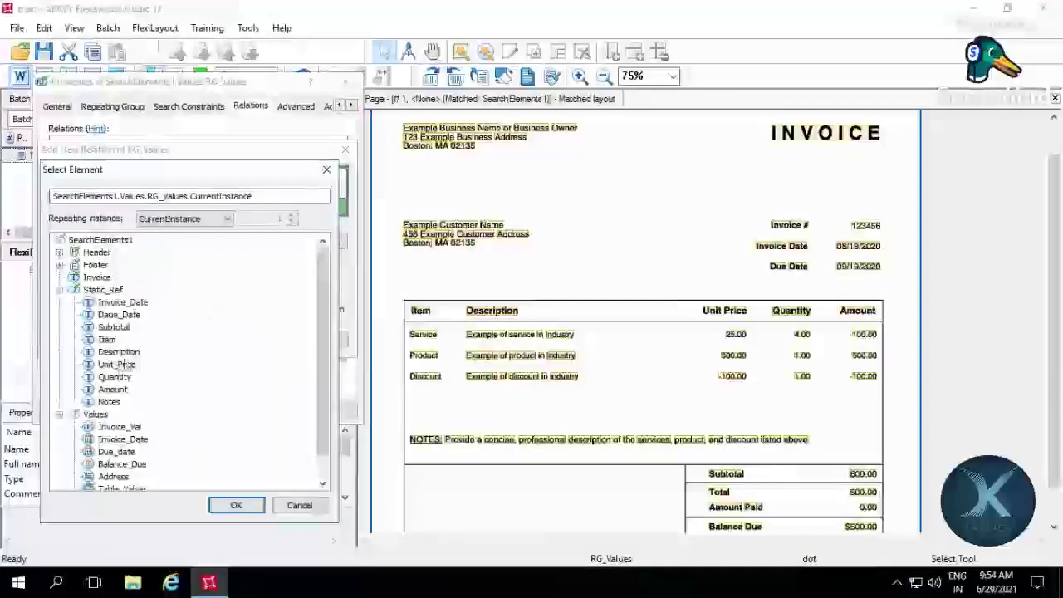
left_click(108, 340)
left_click(236, 505)
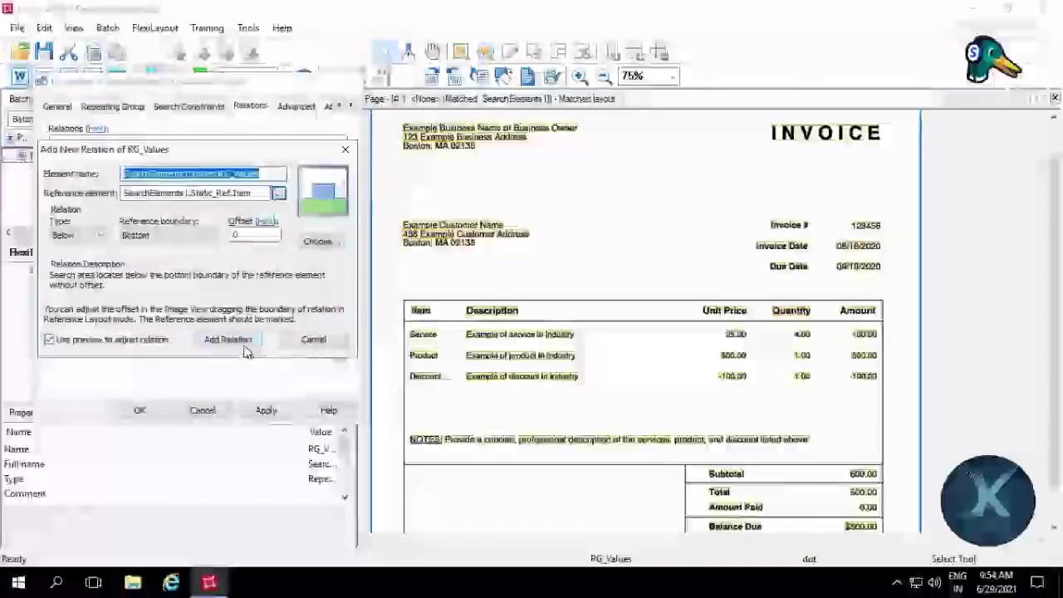
left_click(228, 339)
- Duplicate the RG_Values Item relation and change the copy's reference element to Static_Ref Description
left_click(270, 164)
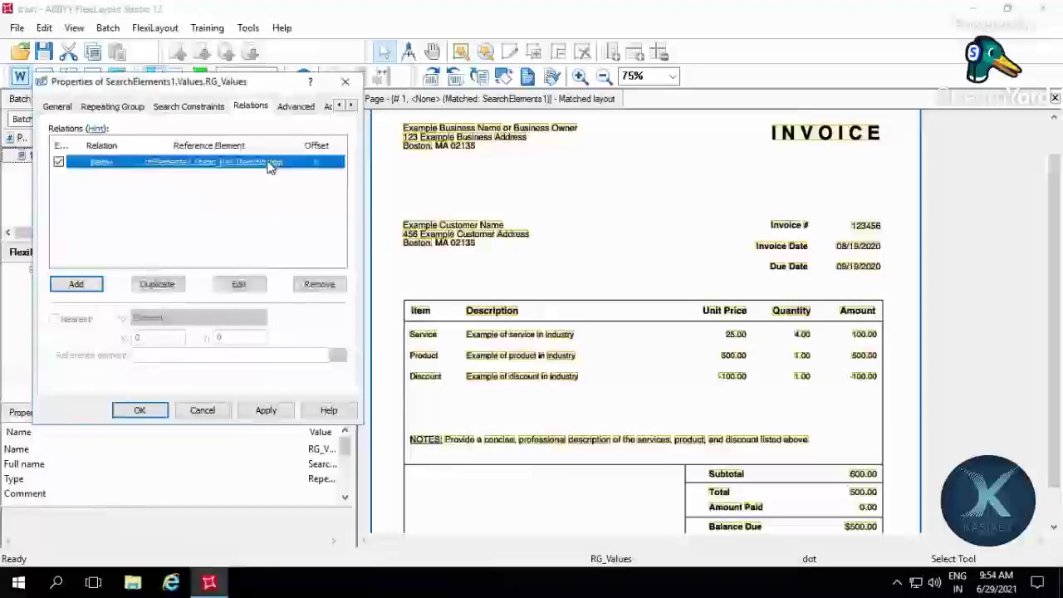
left_click(157, 284)
left_click(239, 284)
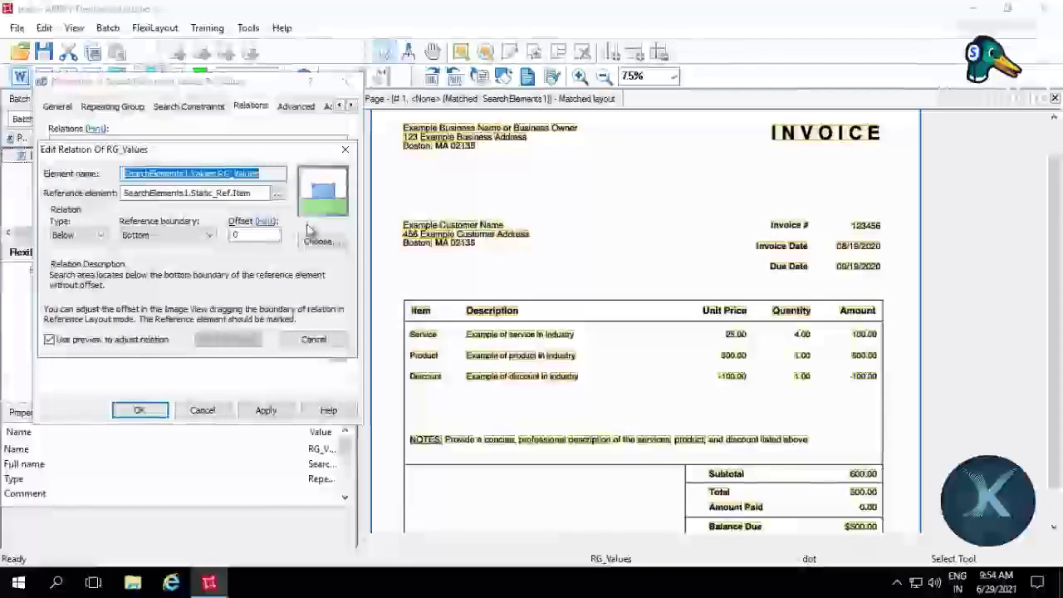
left_click(280, 194)
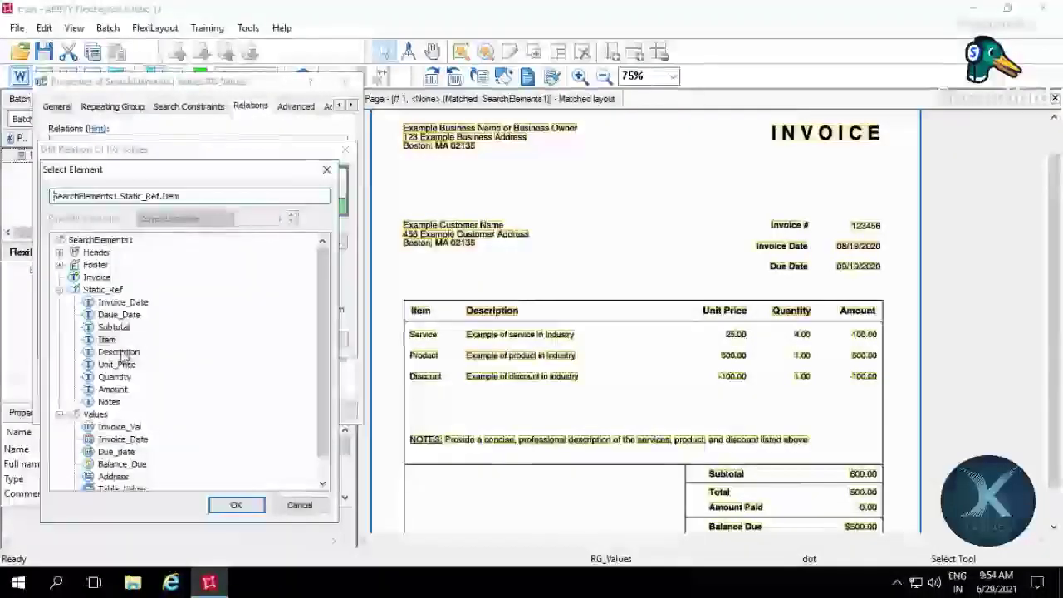
left_click(118, 351)
left_click(236, 505)
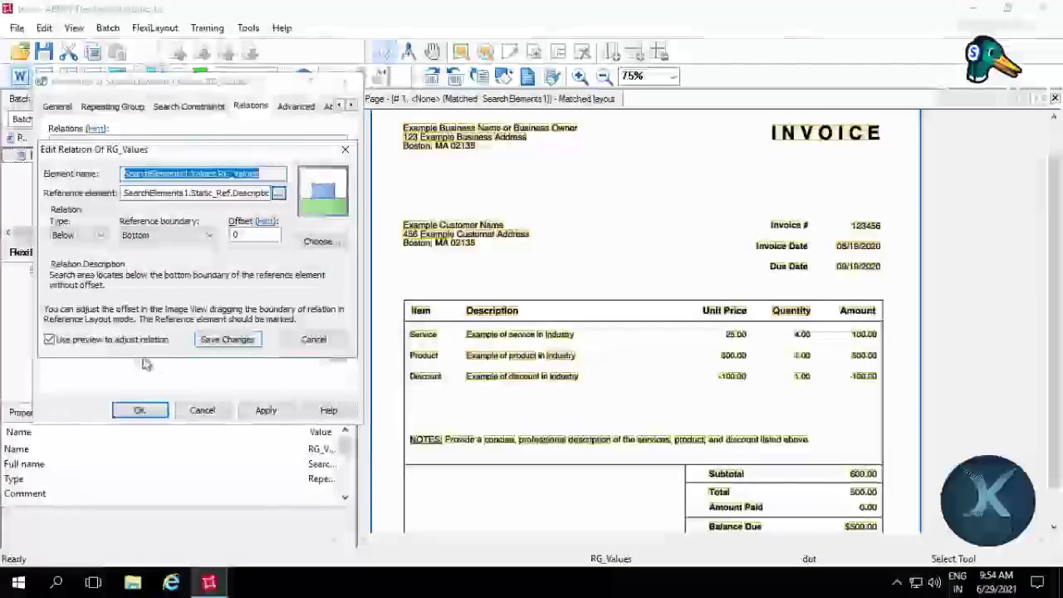
left_click(252, 346)
- Add a relation placing RG_Values above the top boundary of the Static_Ref Notes element and accept the group's properties
left_click(91, 284)
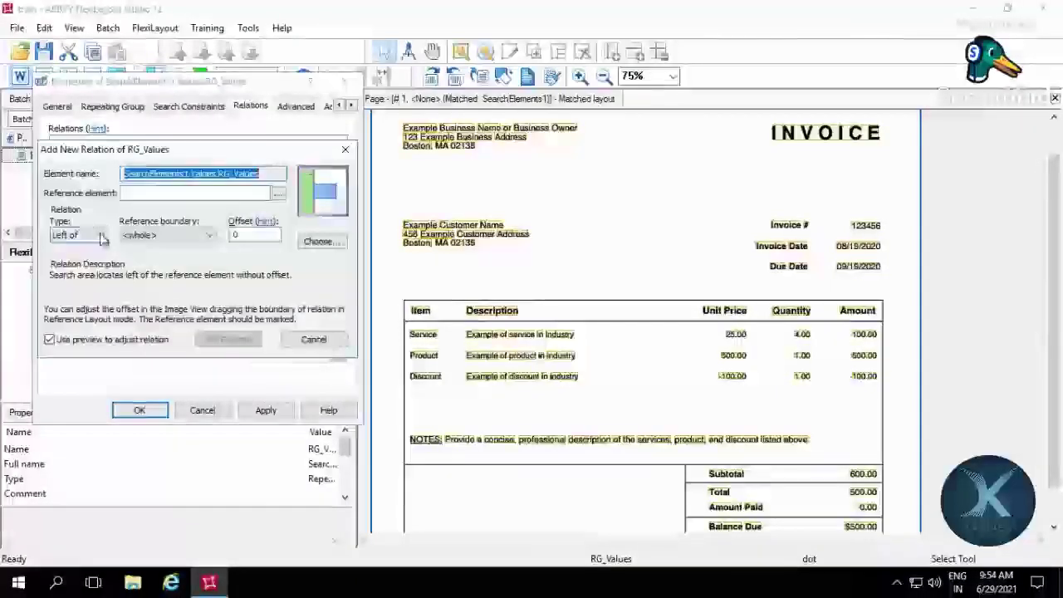
left_click(99, 235)
left_click(65, 270)
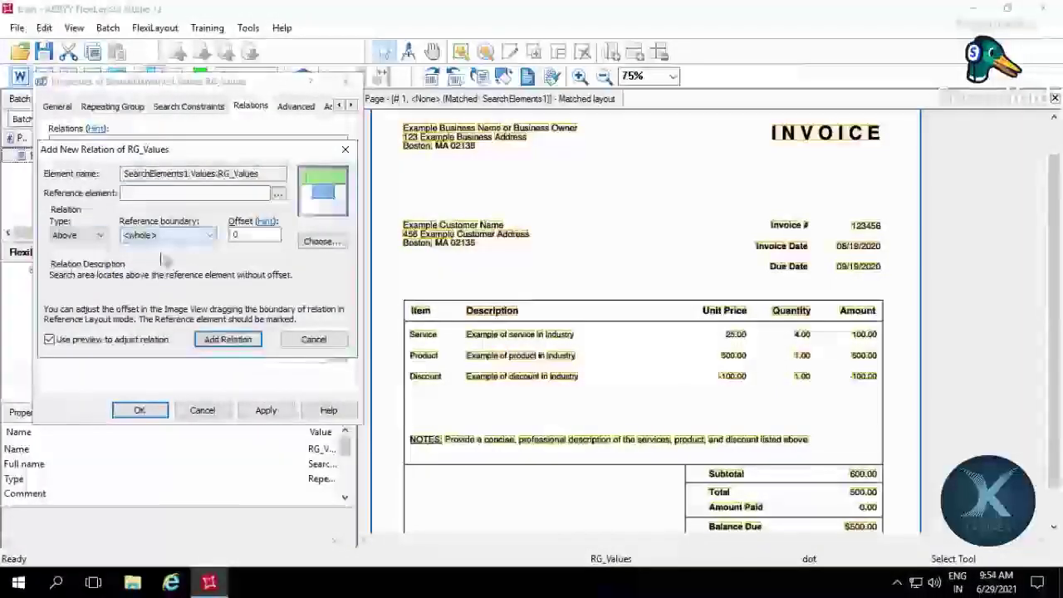
left_click(167, 235)
left_click(145, 257)
left_click(278, 194)
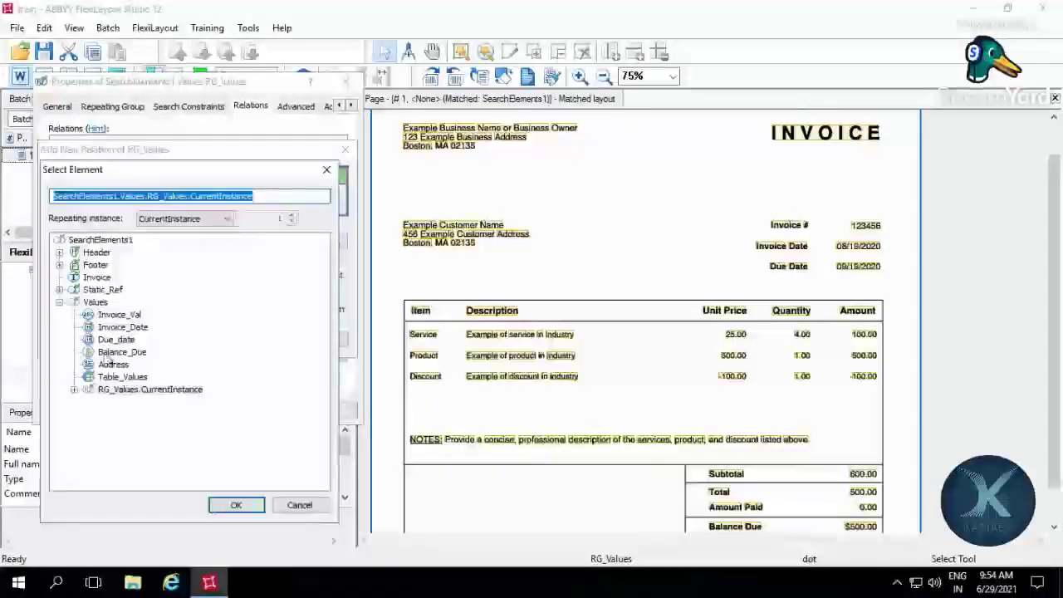
left_click(59, 289)
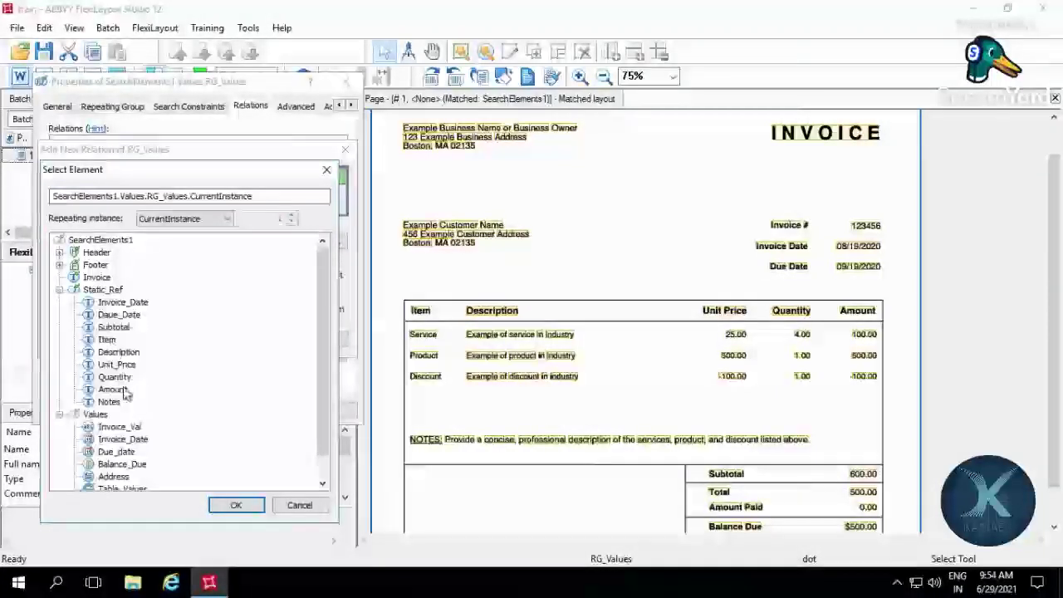
double_click(112, 399)
left_click(237, 344)
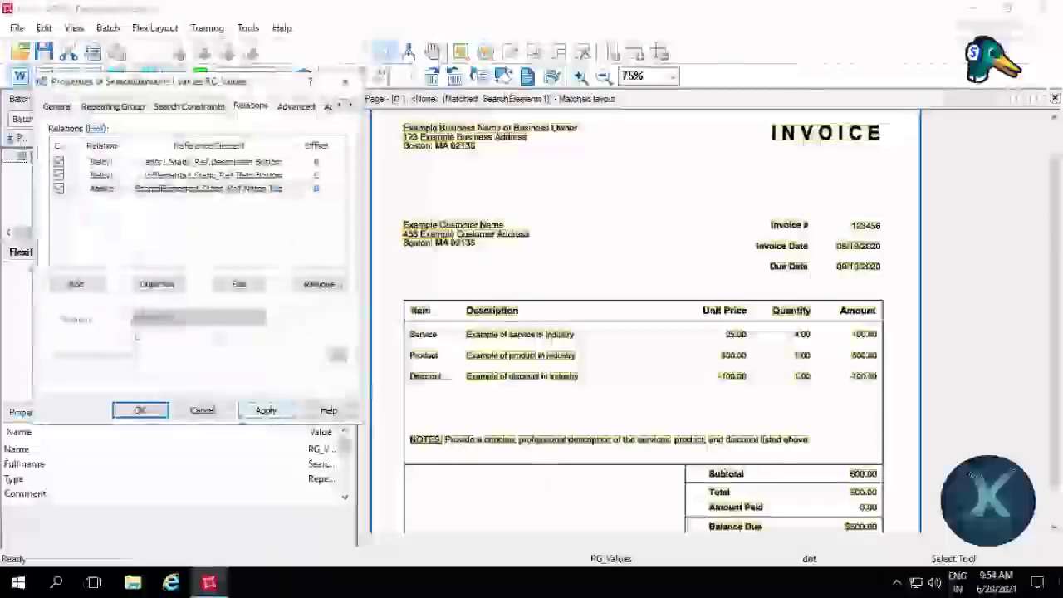
left_click(139, 409)
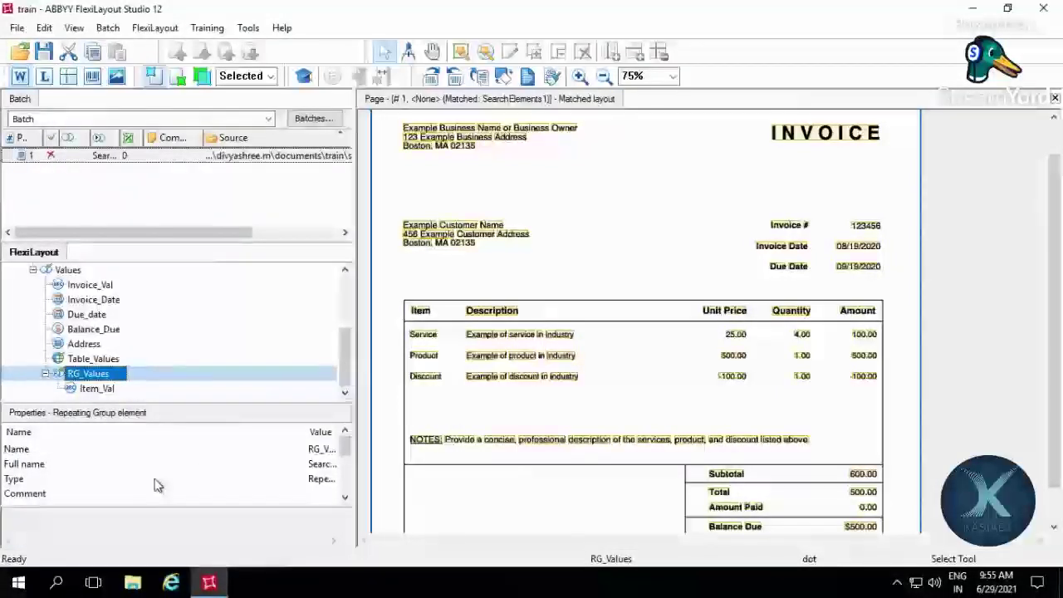
- Review the relations defined for the RG_Values group and save the project
double_click(111, 374)
left_click(250, 106)
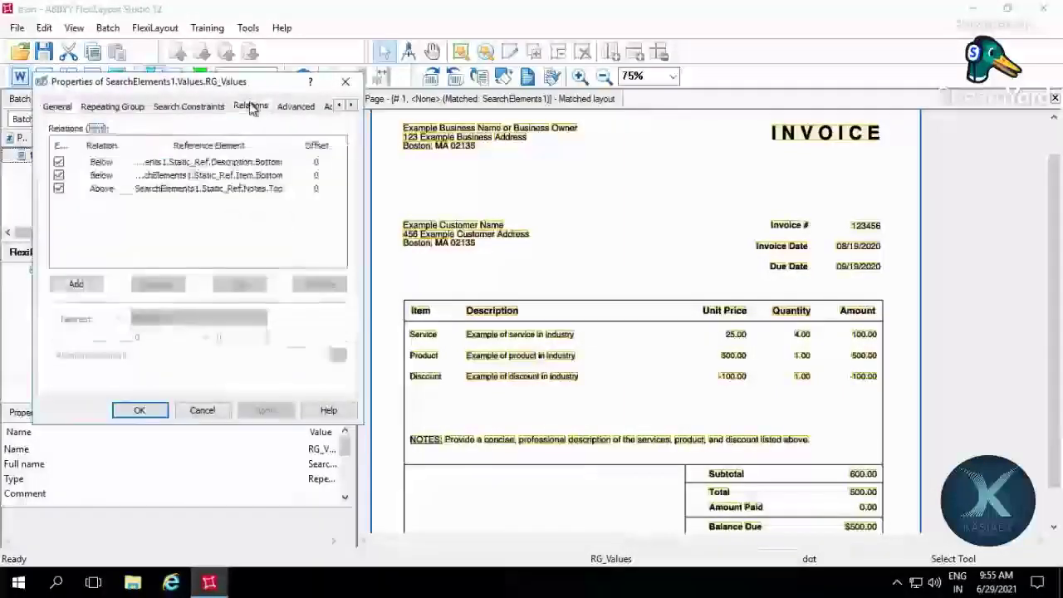
left_click(141, 410)
key("ctrl+s")
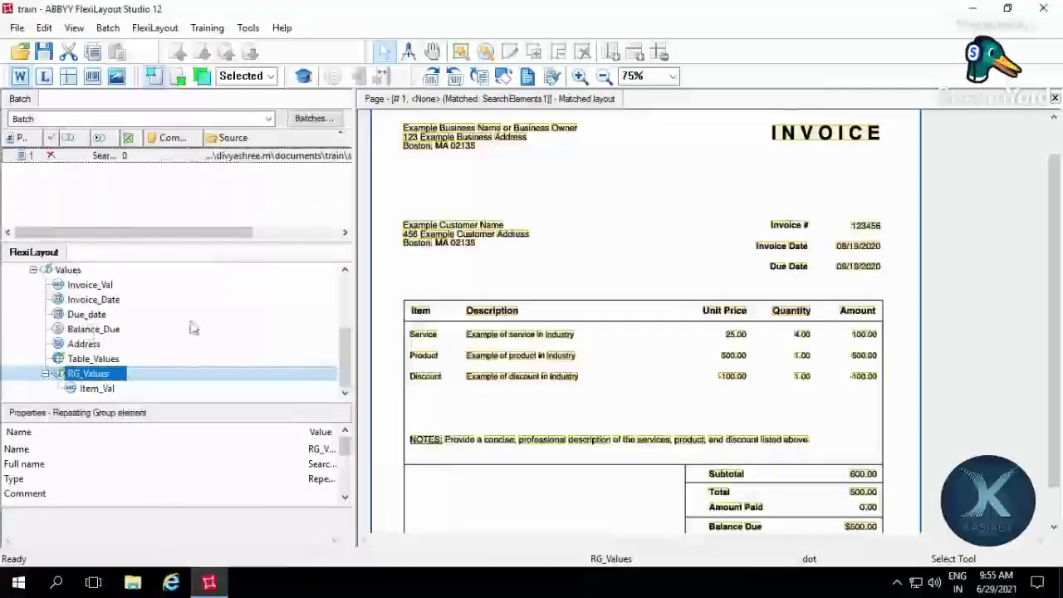
- Open the Item_Val element's properties and review its relations and character string settings
left_click(100, 389)
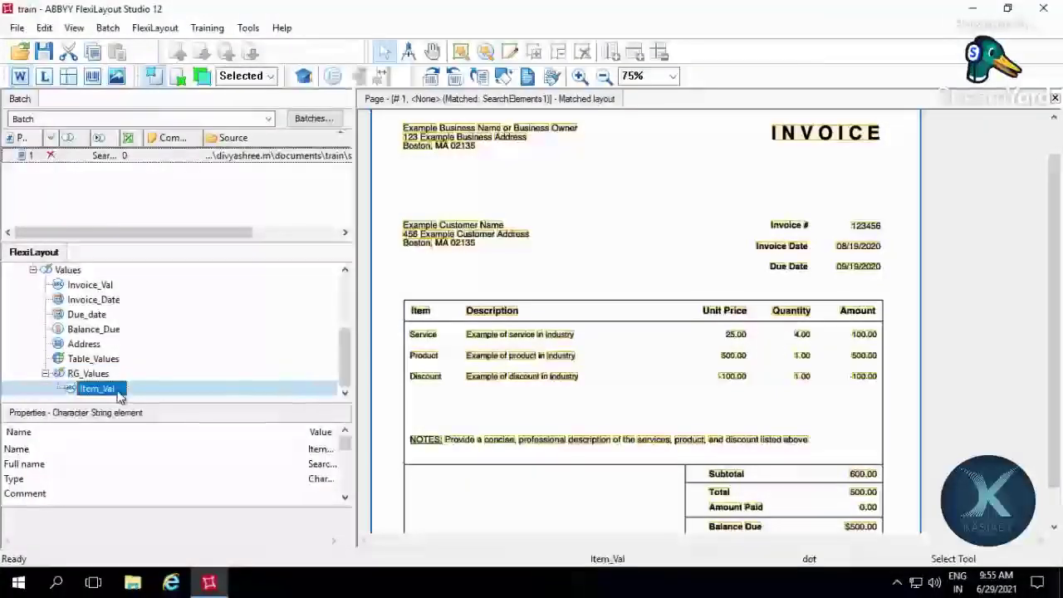
double_click(120, 396)
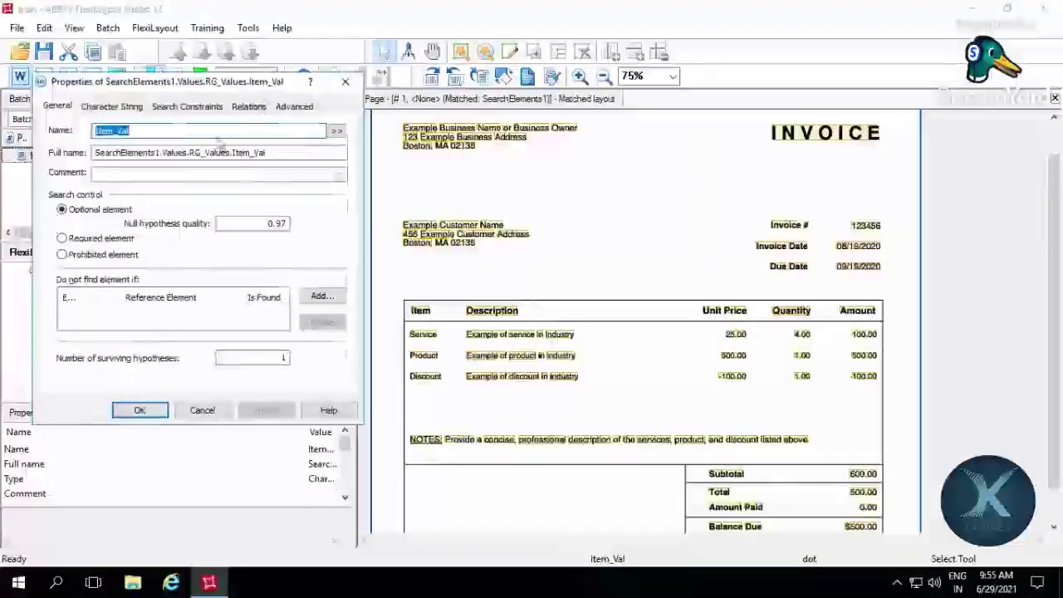
left_click(248, 106)
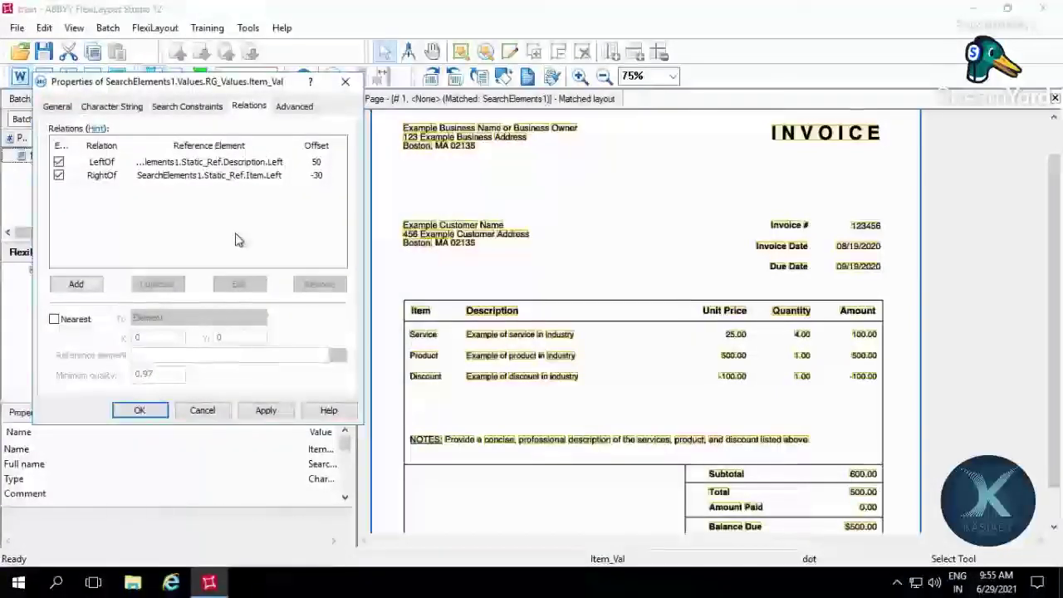
left_click(126, 108)
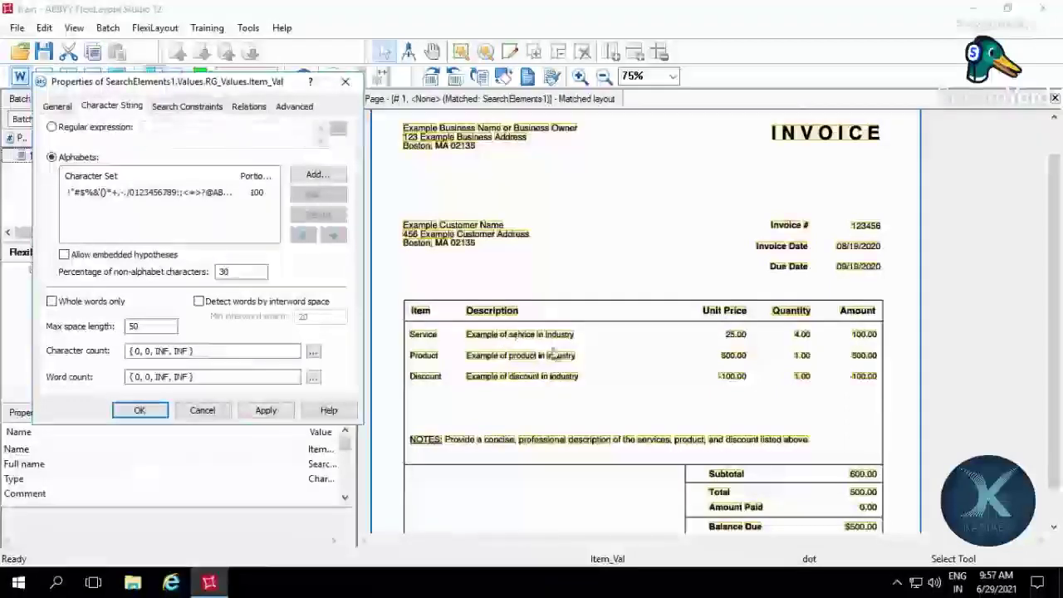
left_click(249, 111)
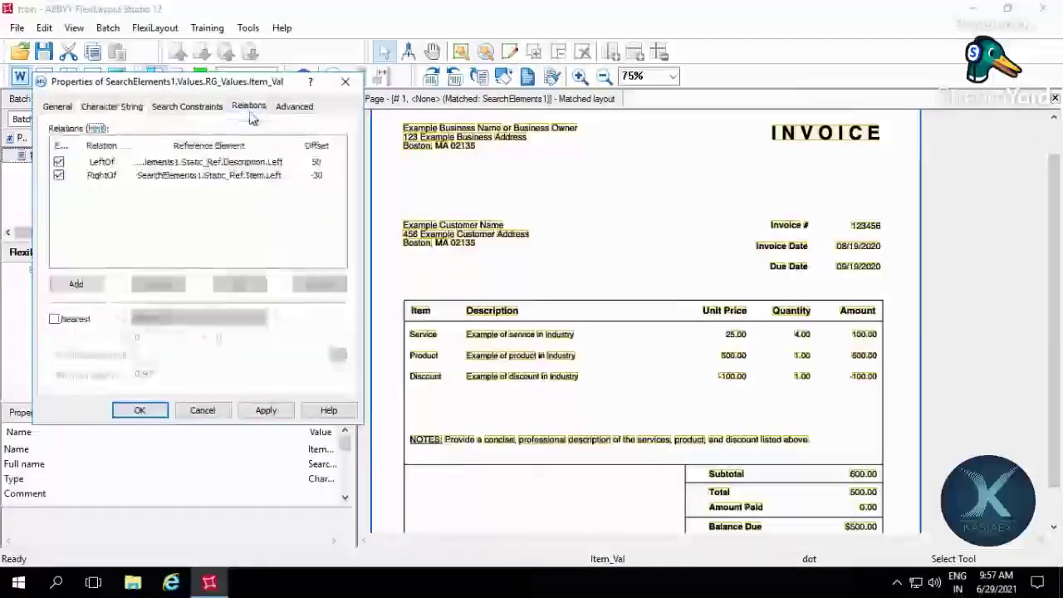
- Add a relation placing Item_Val below the bottom boundary of the LastFound instance's Item_Val, and apply the element's properties
left_click(75, 284)
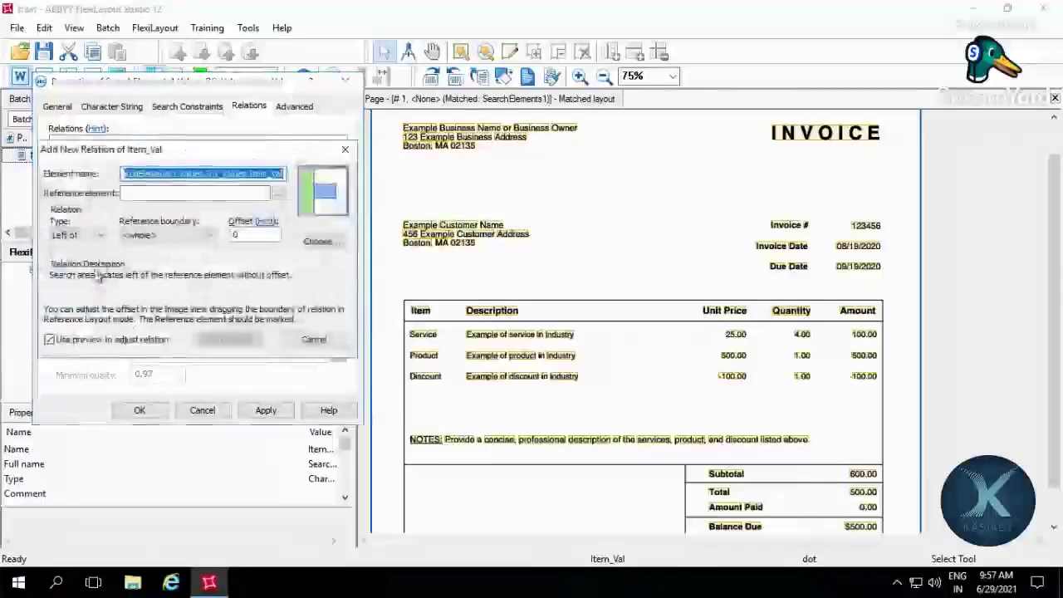
left_click(100, 235)
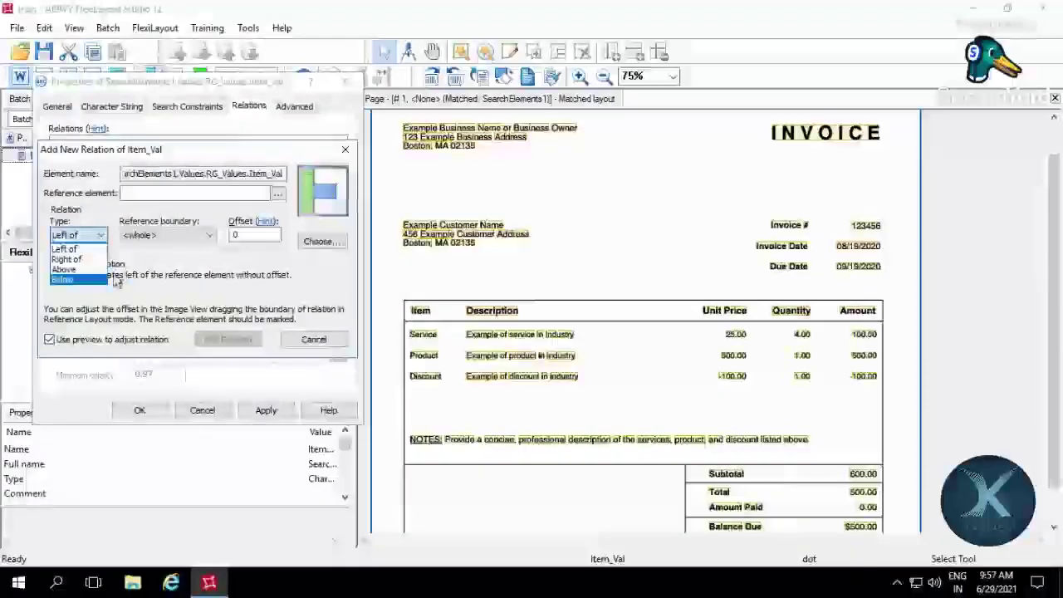
left_click(94, 282)
left_click(166, 235)
left_click(137, 269)
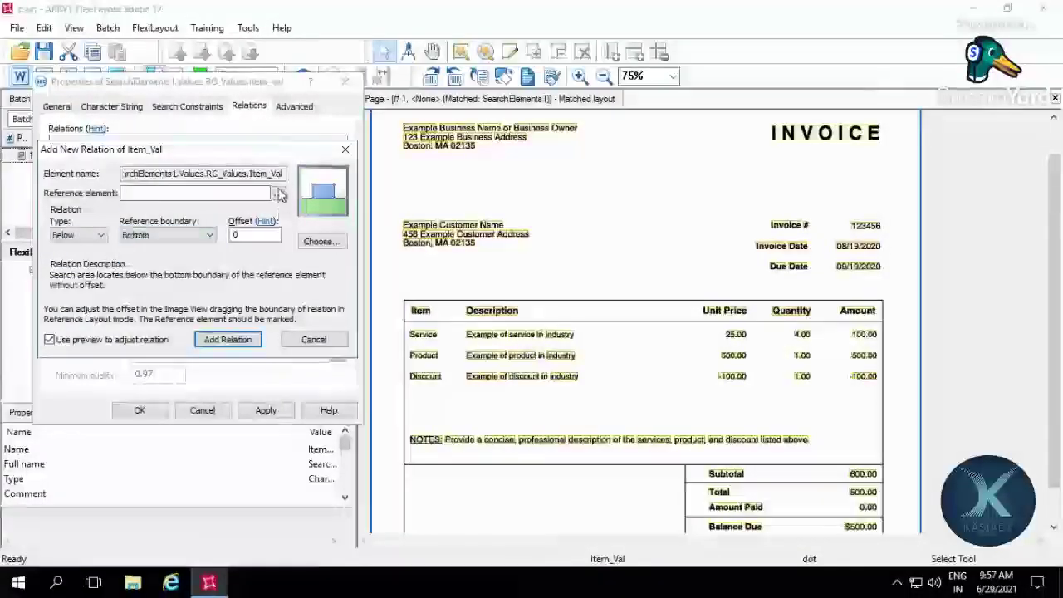
left_click(278, 192)
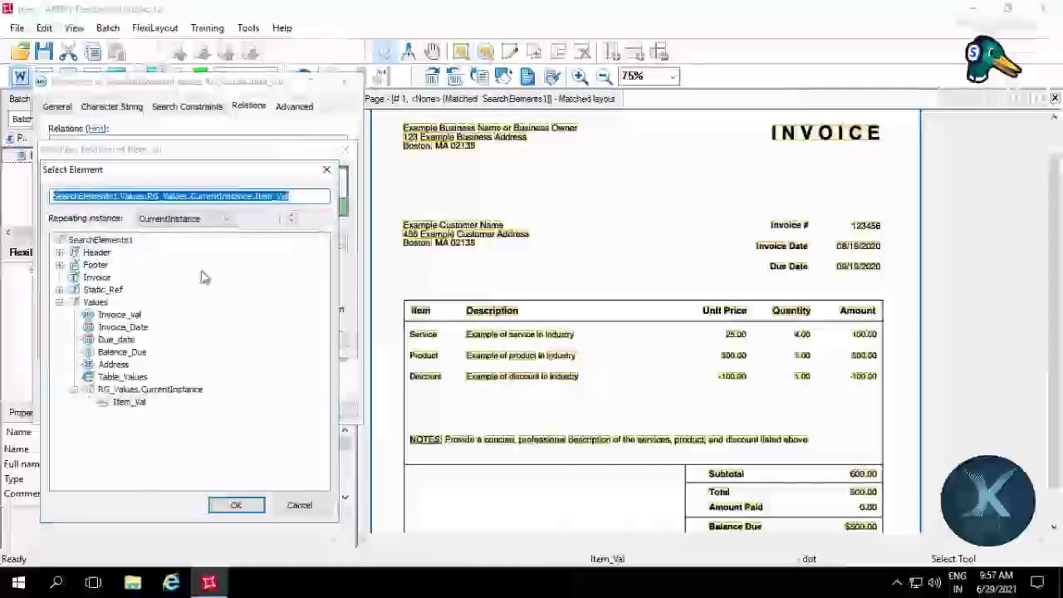
left_click(172, 219)
left_click(172, 241)
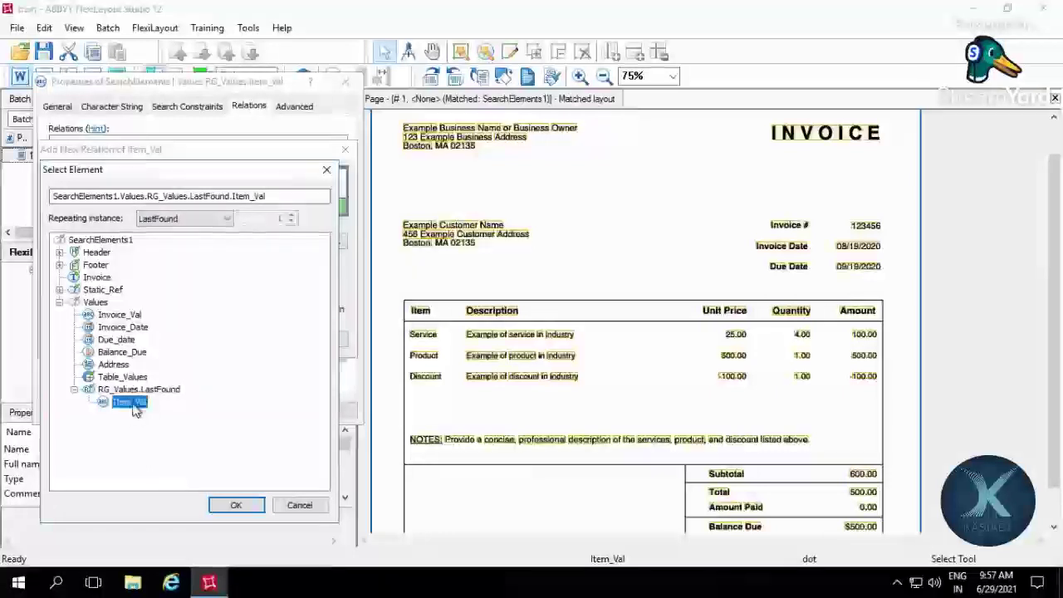
left_click(236, 504)
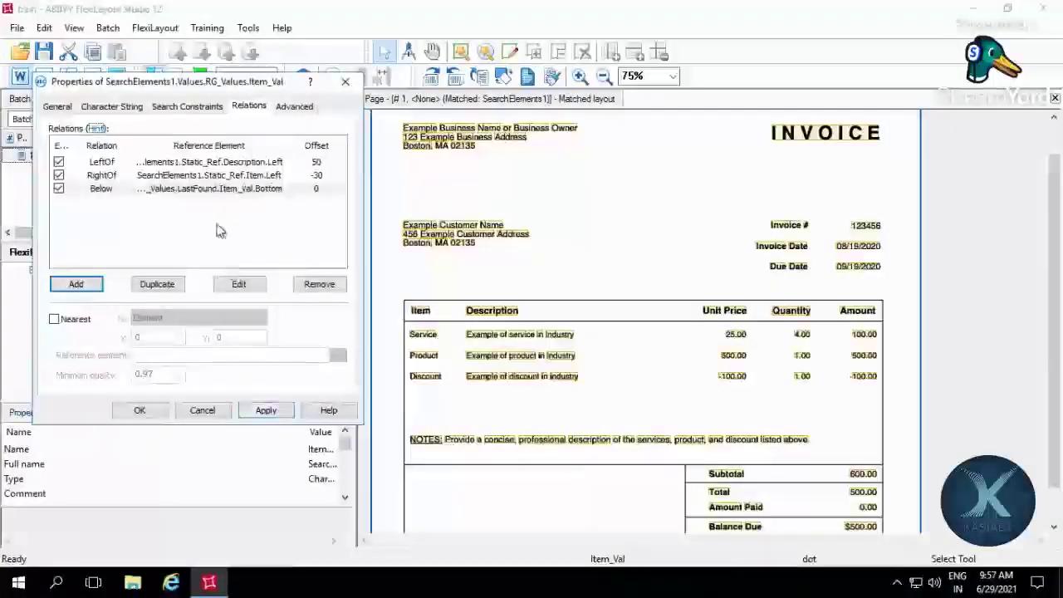
left_click(255, 408)
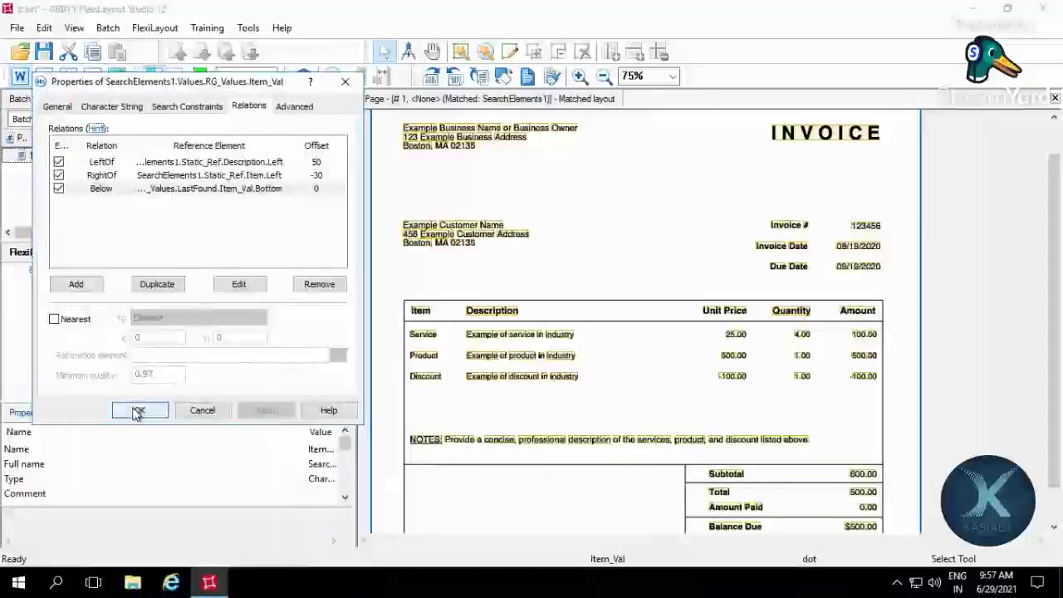
left_click(138, 412)
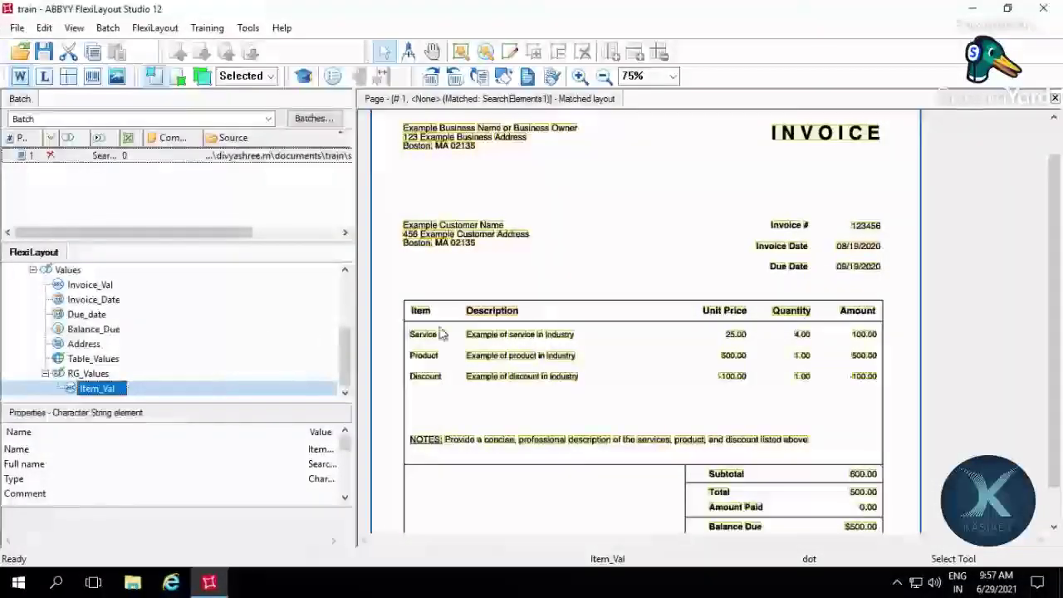
- Match the FlexiLayout against page 1 and inspect the regions found for RG_Values and Item_Val
scroll(505, 366, "down", 1)
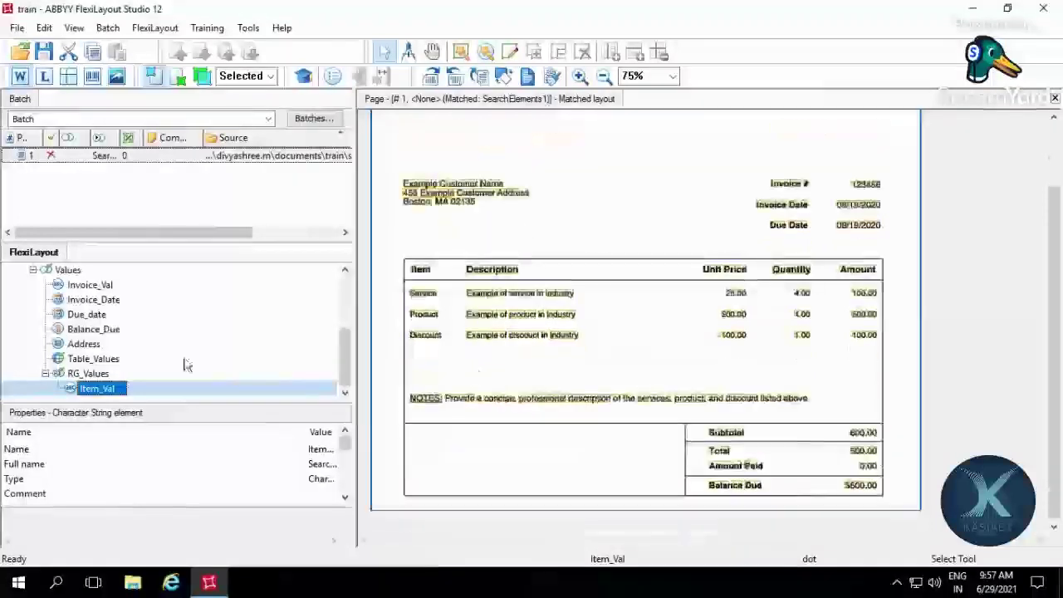
left_click(163, 156)
key("ctrl+m")
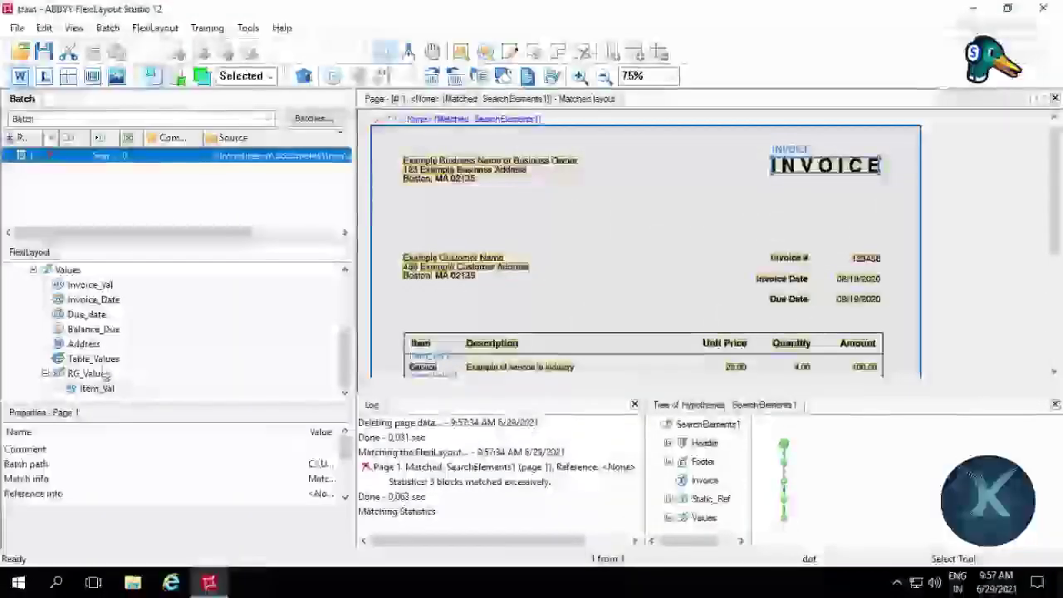
left_click(101, 376)
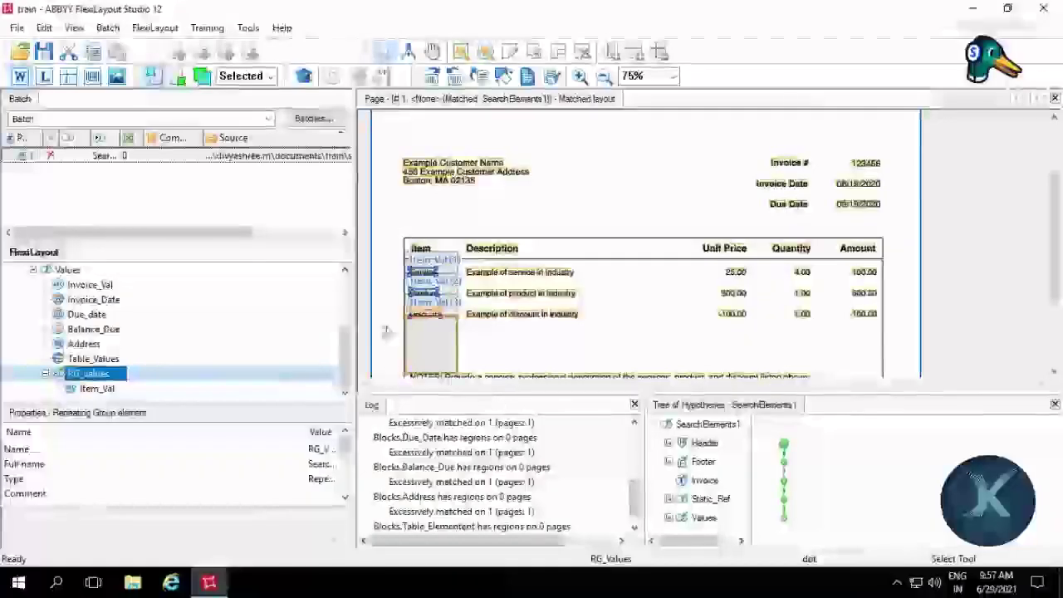
left_click(107, 391)
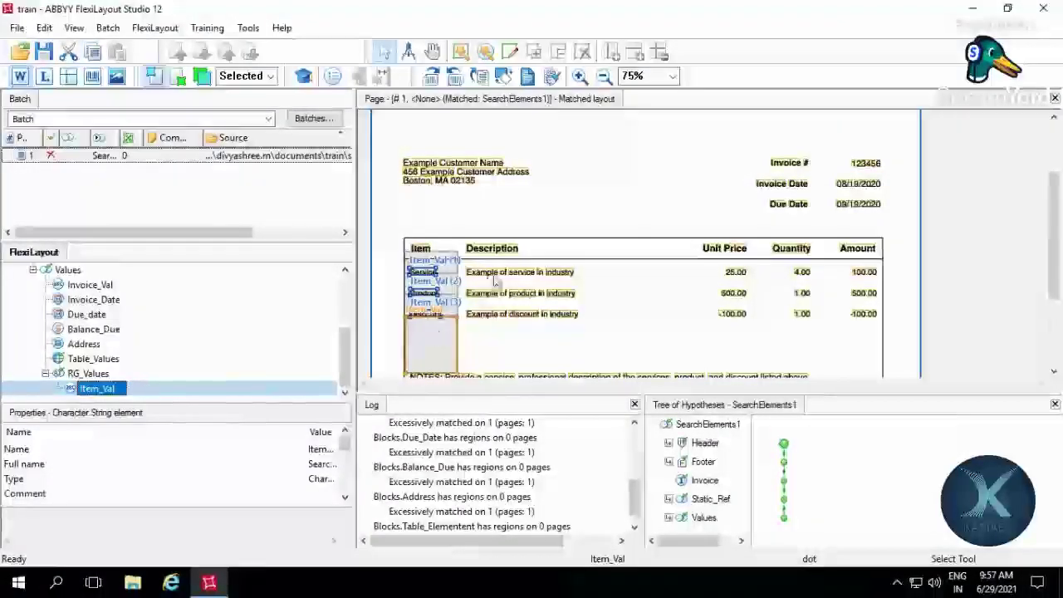
- Make Item_Val a required element in its search control settings and apply the change
scroll(582, 249, "down", 2)
scroll(558, 209, "up", 1)
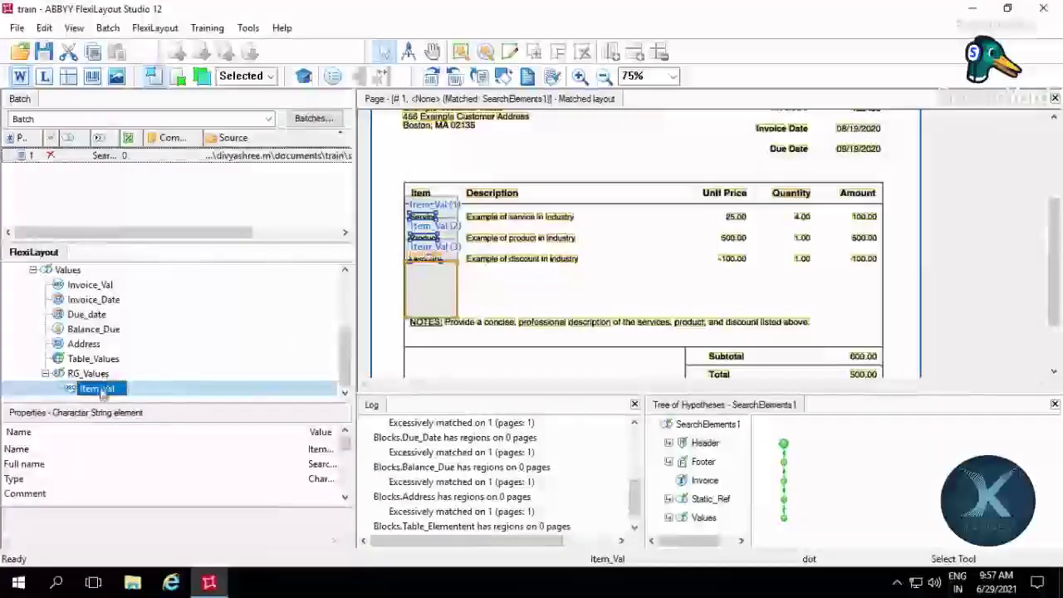
left_click(101, 374)
double_click(101, 389)
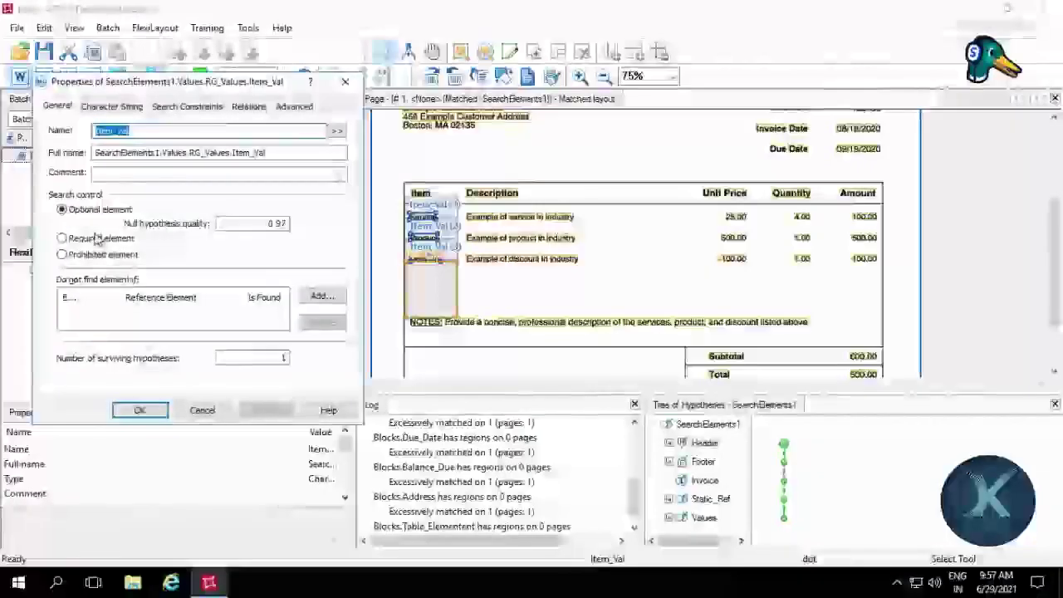
left_click(98, 241)
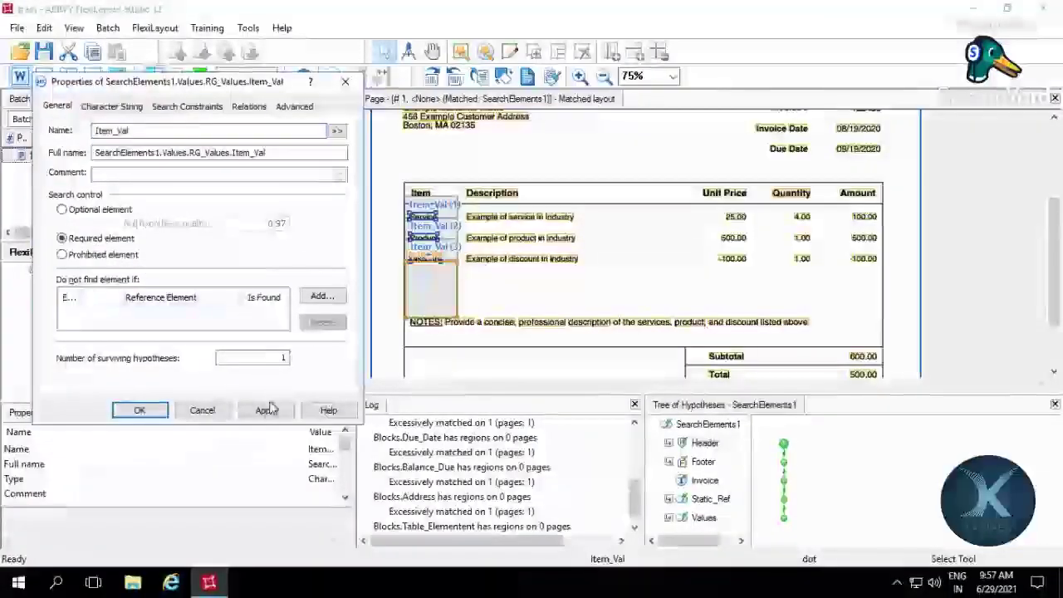
left_click(266, 410)
left_click(138, 410)
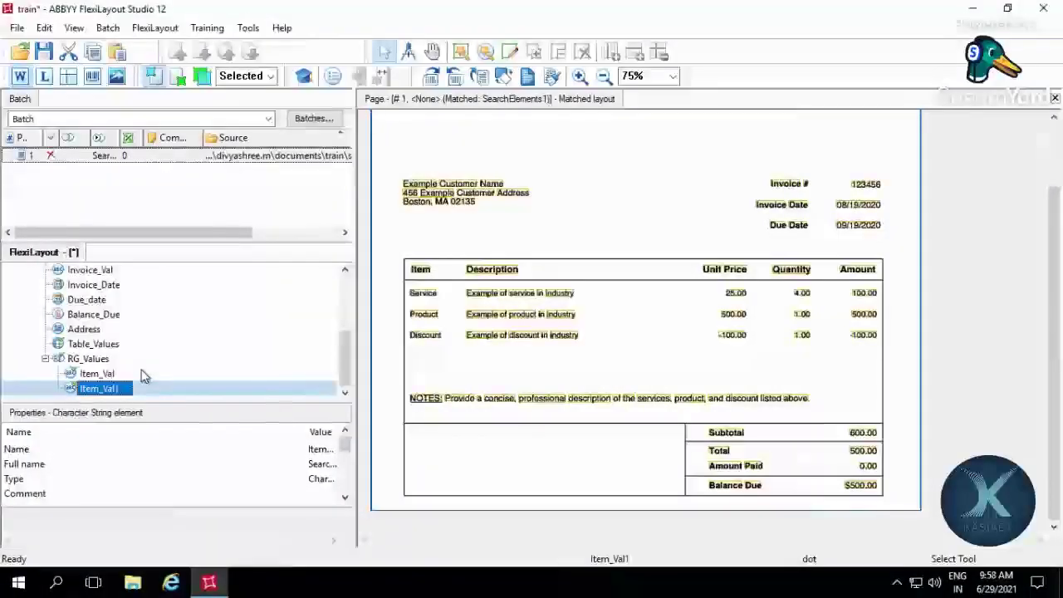
- Rename the Item_Val1 copy in RG_Values to Description and make it an optional element
double_click(119, 391)
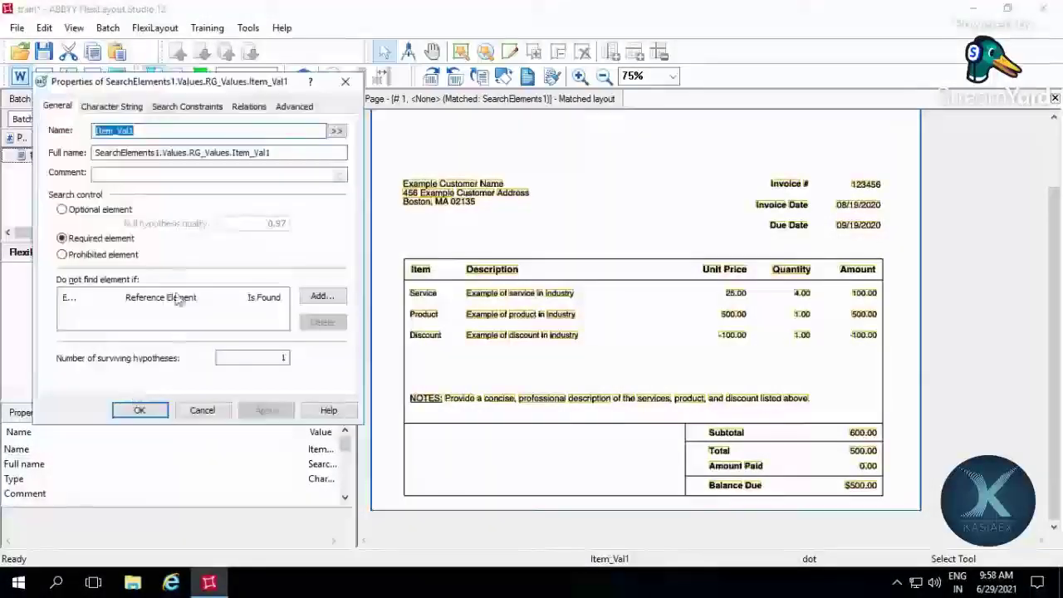
type("Desc")
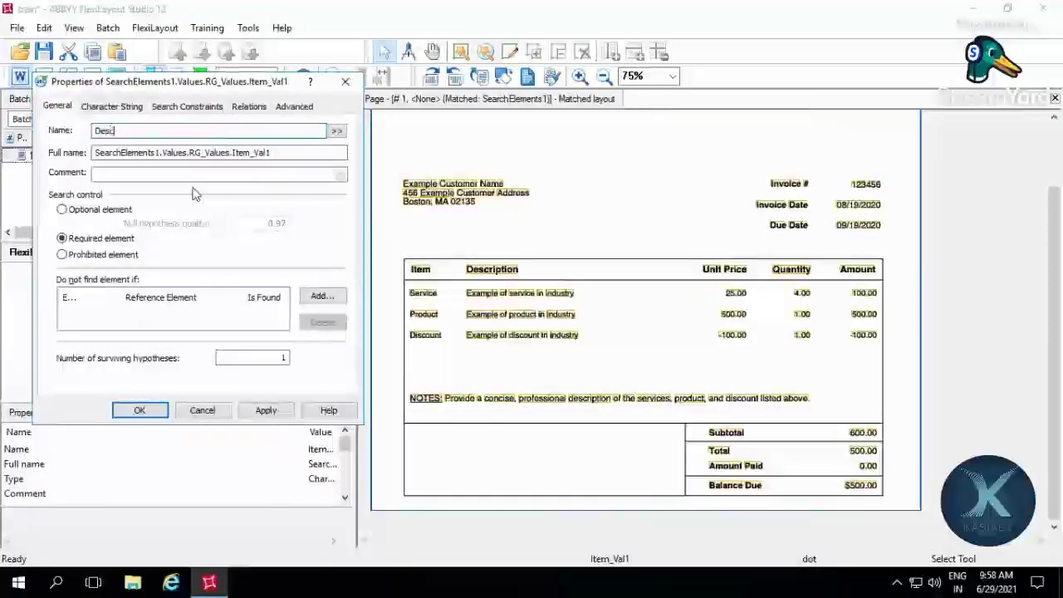
type("ription")
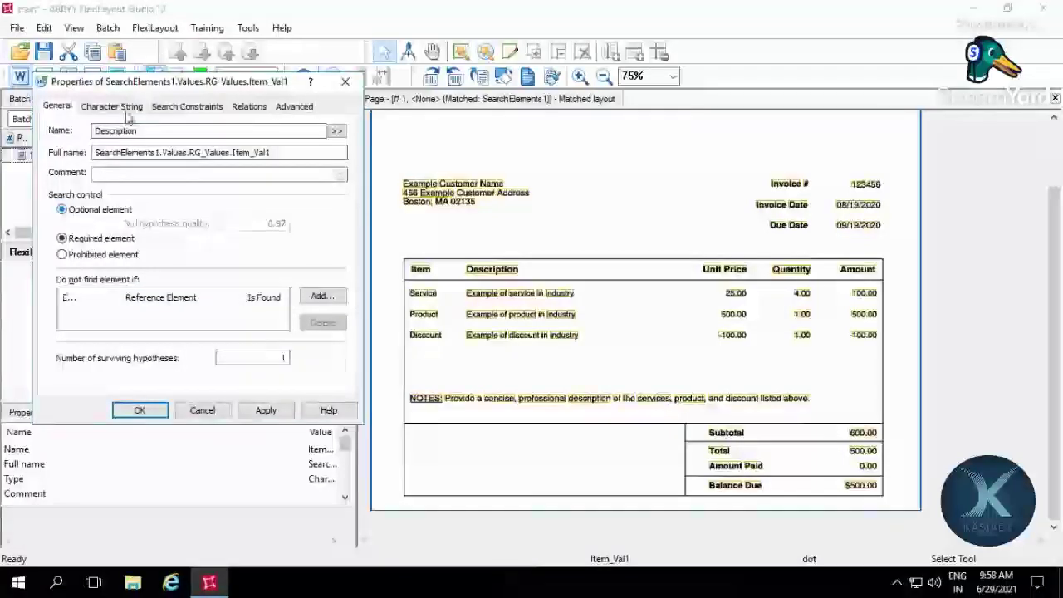
left_click(63, 209)
- Review the copied element's character string and search constraints, and change its LeftOf relation's reference element to Static_Ref.Unit_Price
left_click(111, 106)
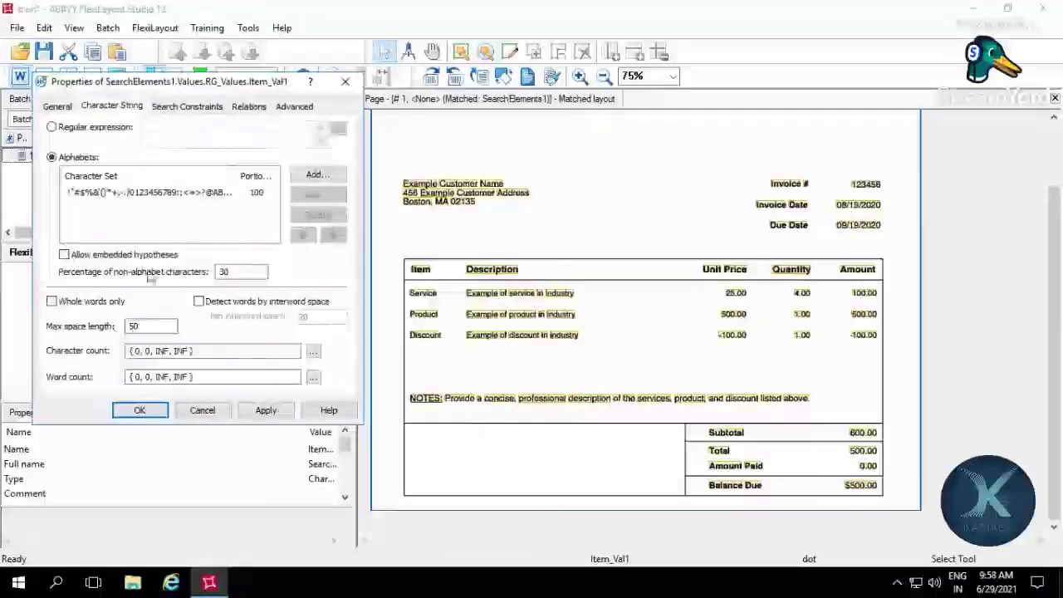
left_click(204, 109)
left_click(252, 109)
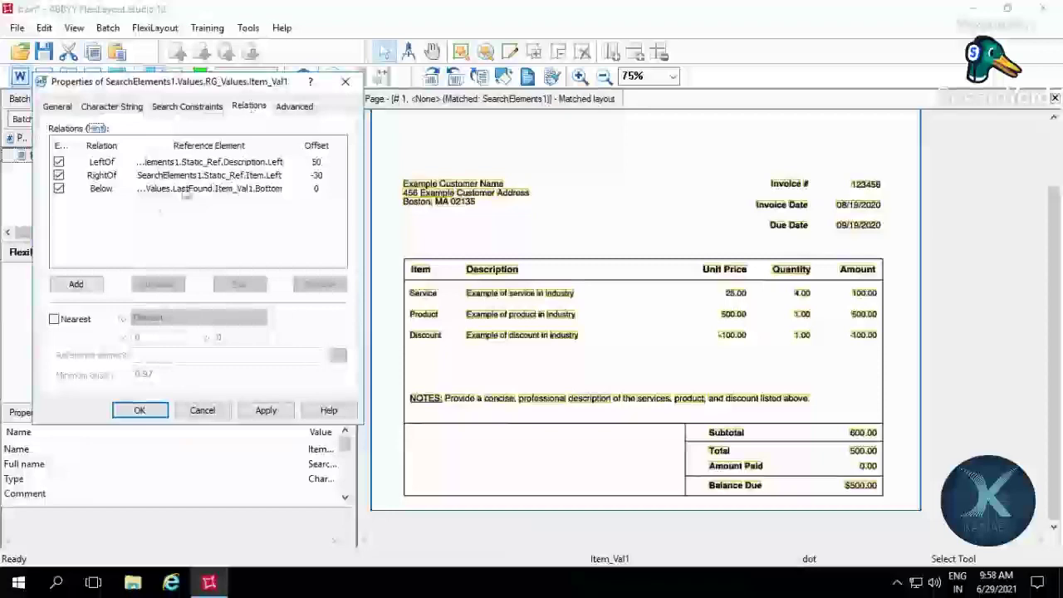
double_click(236, 166)
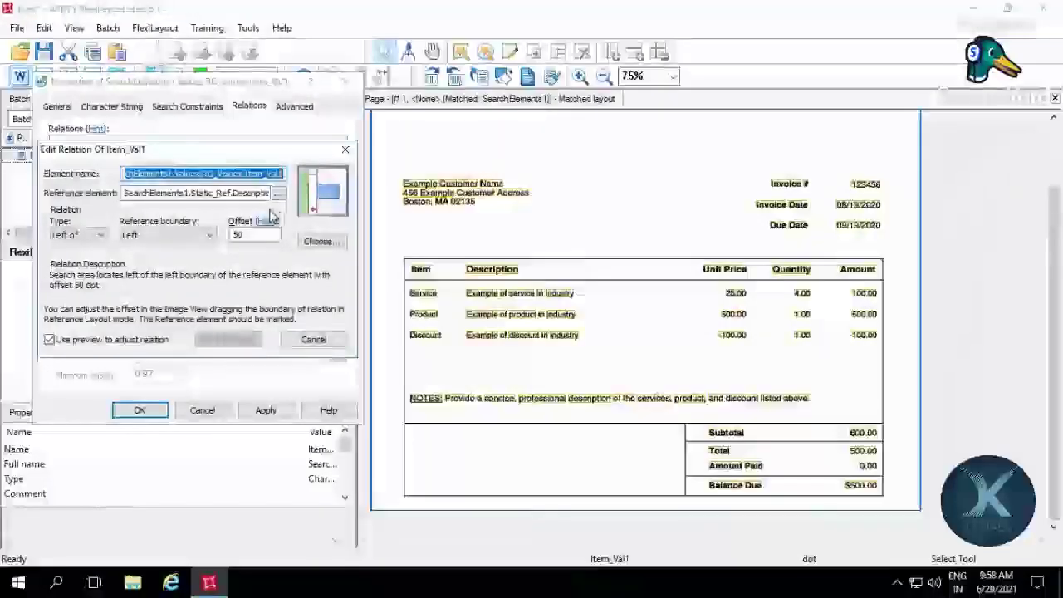
left_click(279, 193)
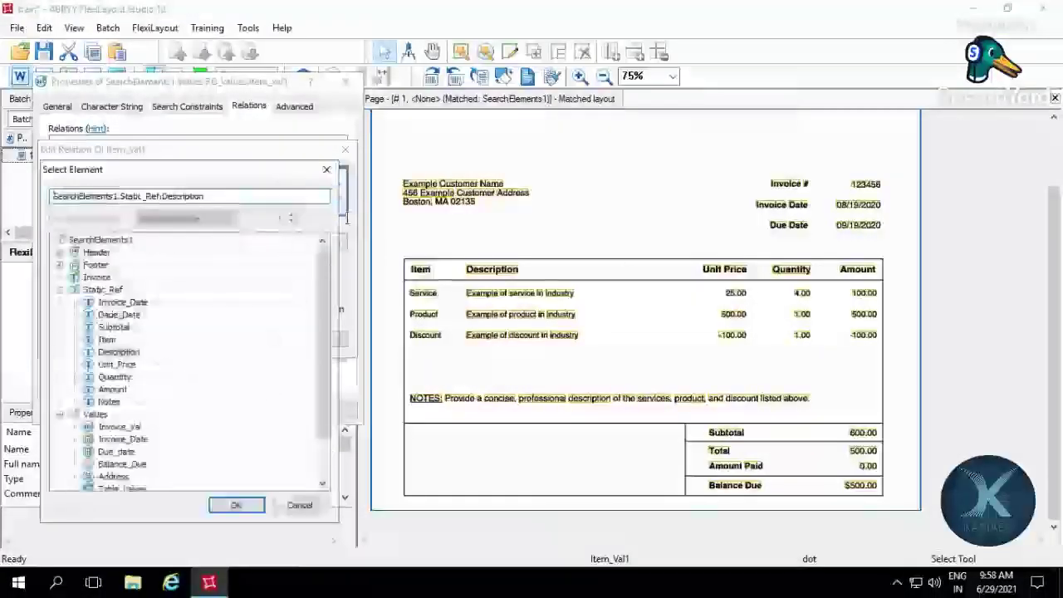
left_click(112, 360)
left_click(237, 503)
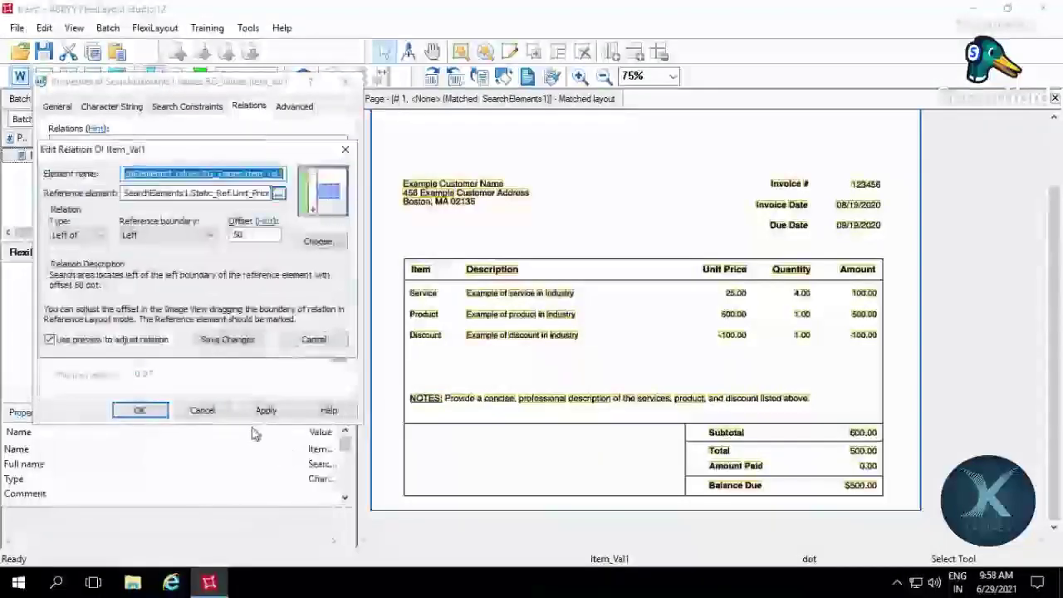
left_click(249, 338)
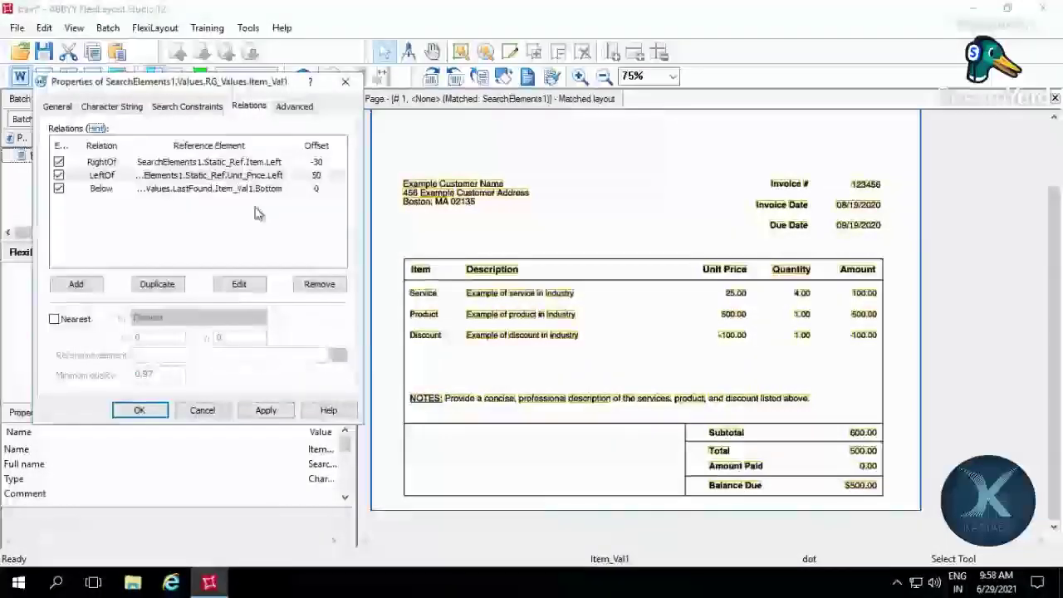
- Change the RightOf relation's reference element to Static_Ref.Description and apply the element's properties
double_click(255, 164)
left_click(279, 193)
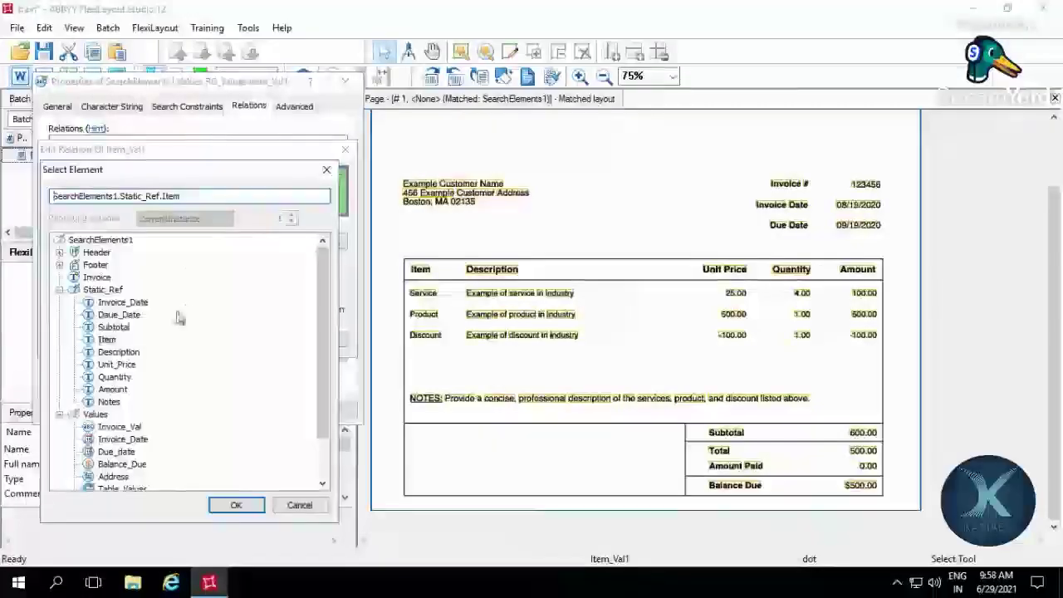
double_click(123, 352)
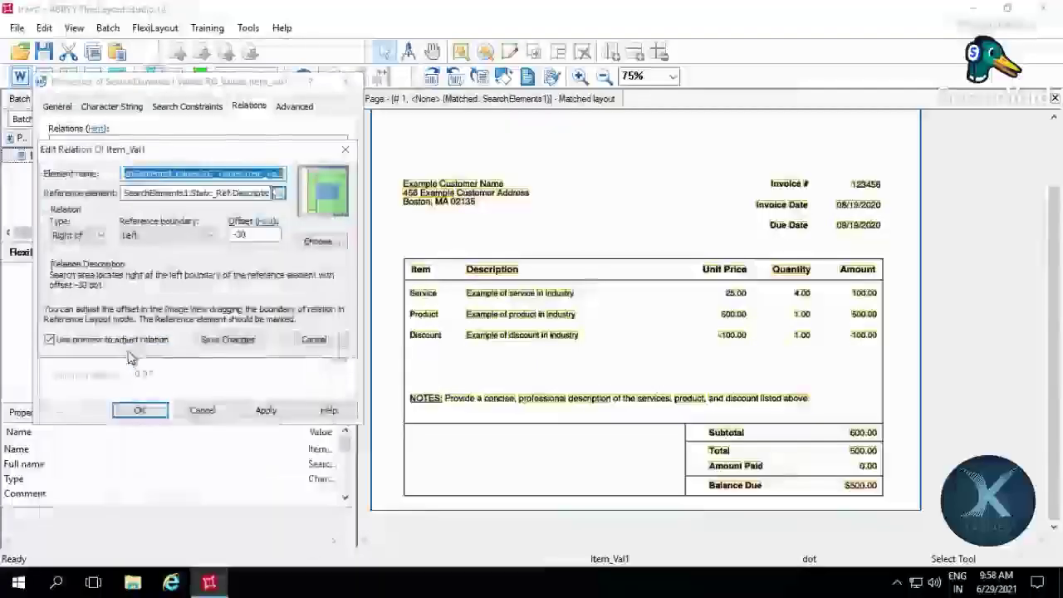
left_click(227, 341)
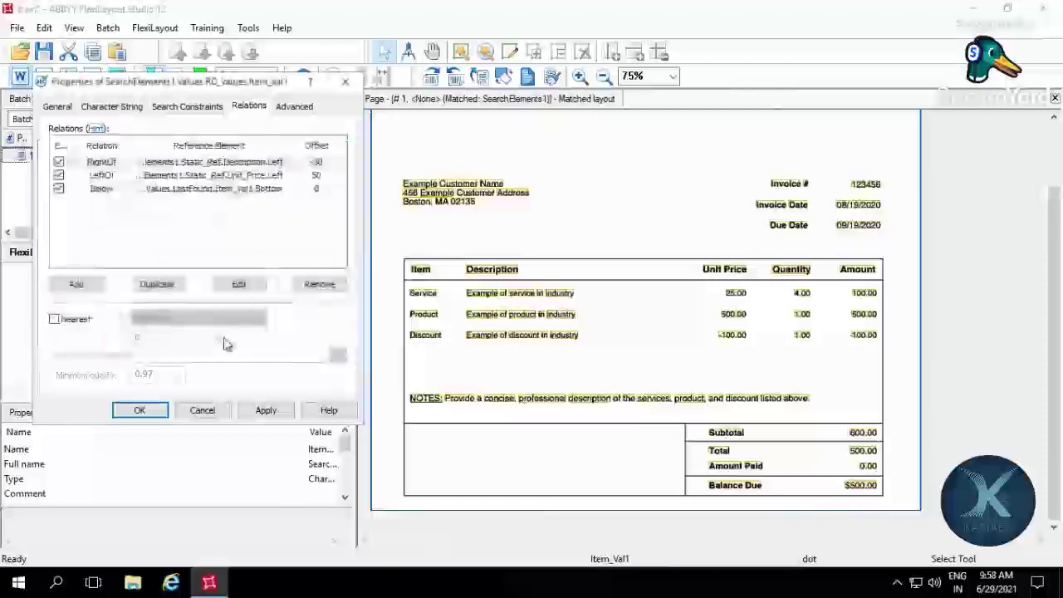
left_click(276, 411)
- Remove the Below relation that references the LastFound instance from the Description element
left_click(239, 190)
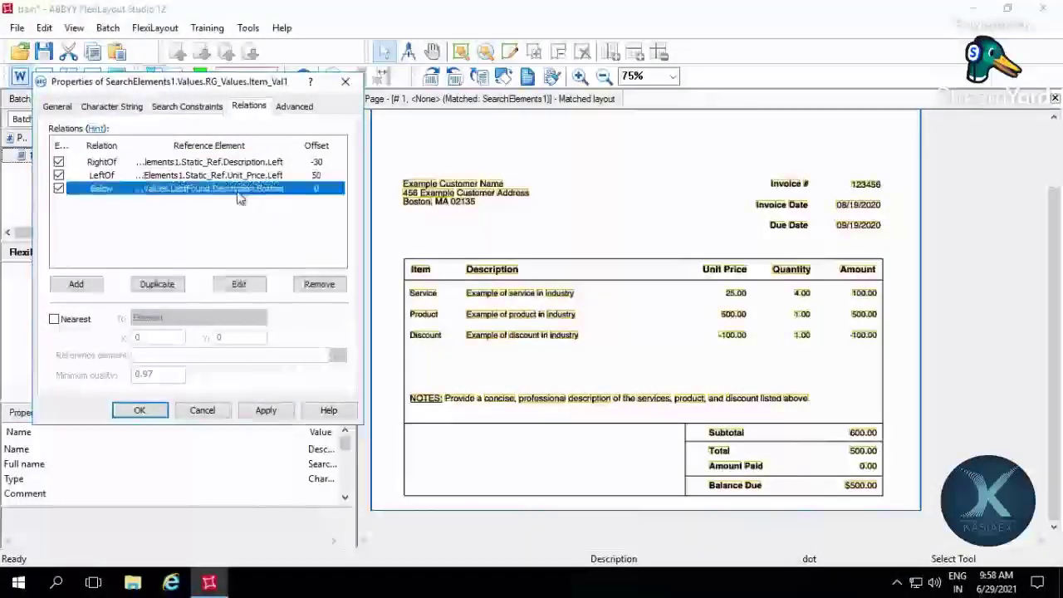
key("Delete")
key("Return")
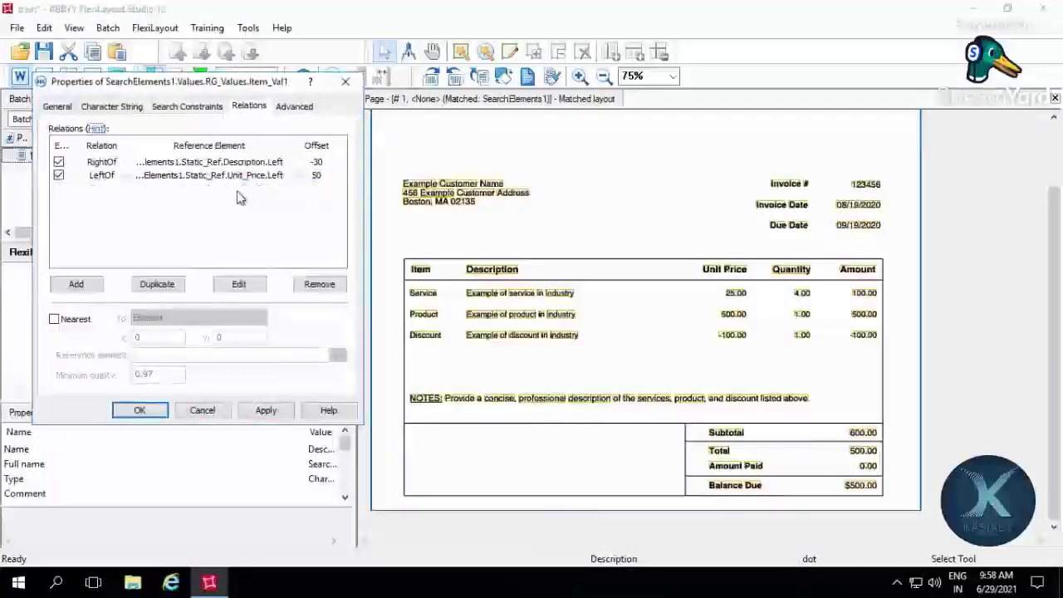
- Add a relation placing Description below the top boundary of the CurrentInstance's Item_Val with an offset of -25
left_click(76, 284)
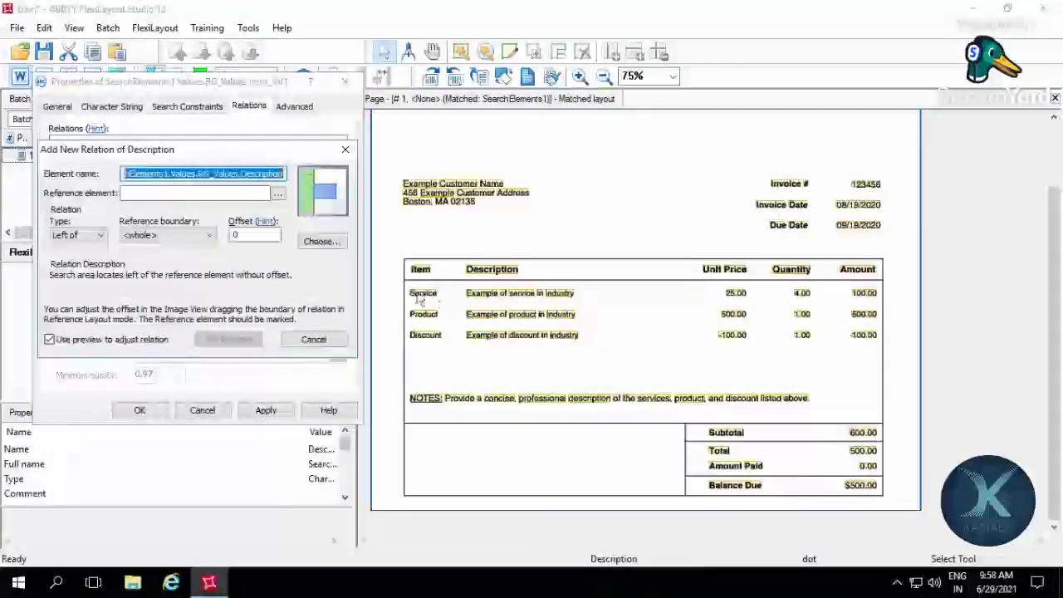
left_click(98, 236)
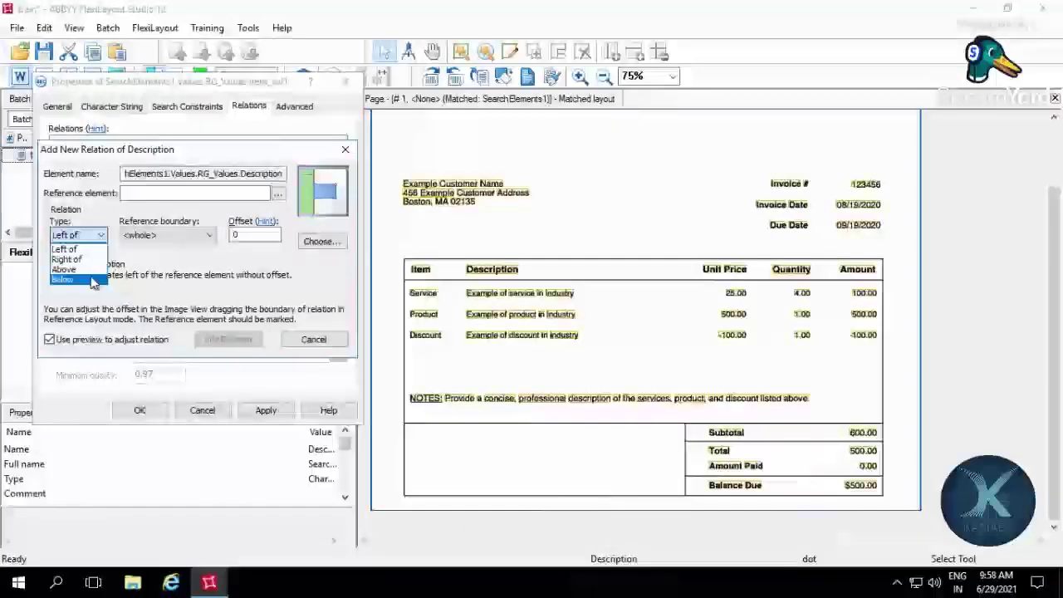
left_click(70, 279)
left_click(141, 235)
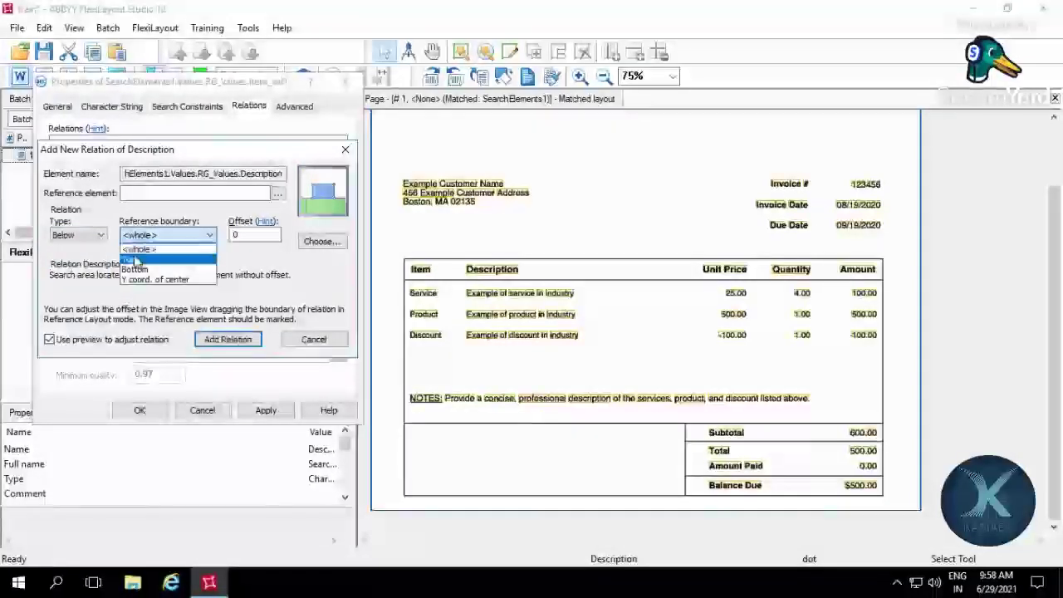
left_click(138, 256)
left_click(277, 193)
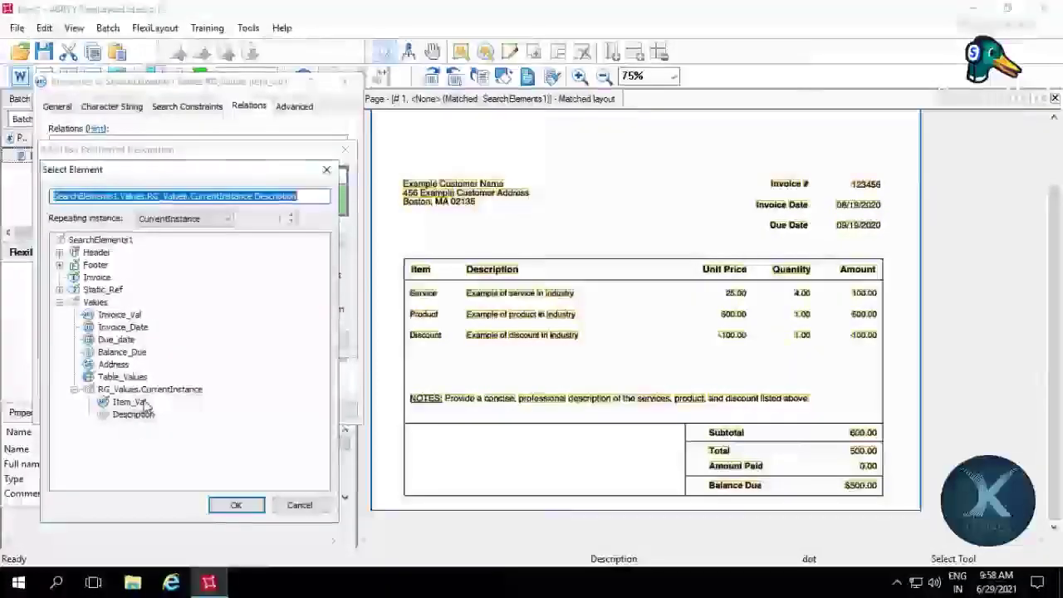
left_click(133, 402)
key("Return")
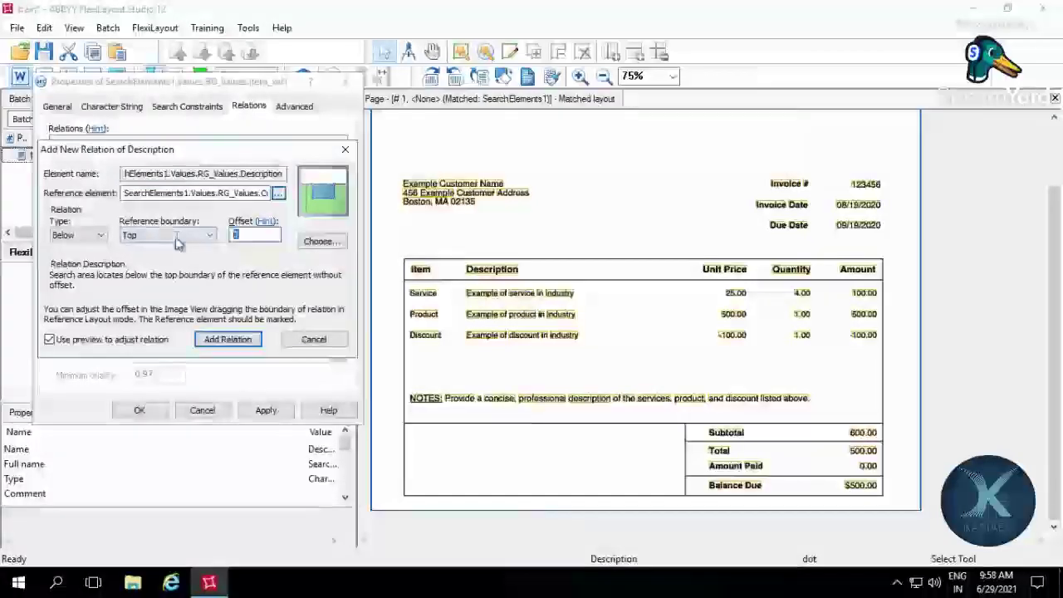
type("-25")
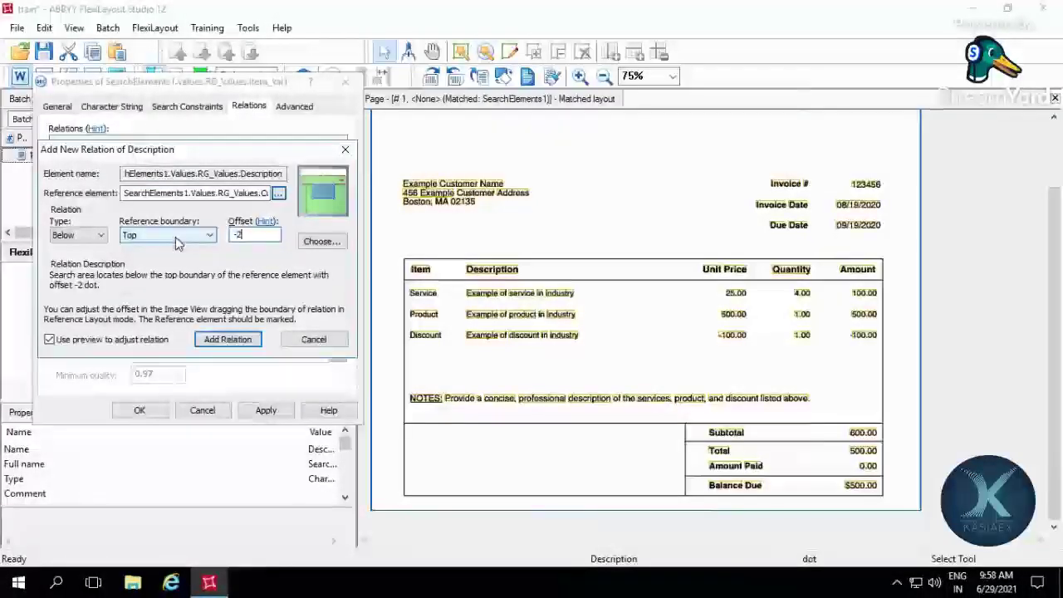
left_click(228, 338)
- Duplicate the Below relation, change the copy to Above the Bottom boundary of Item_Val, and accept the element's properties
left_click(243, 189)
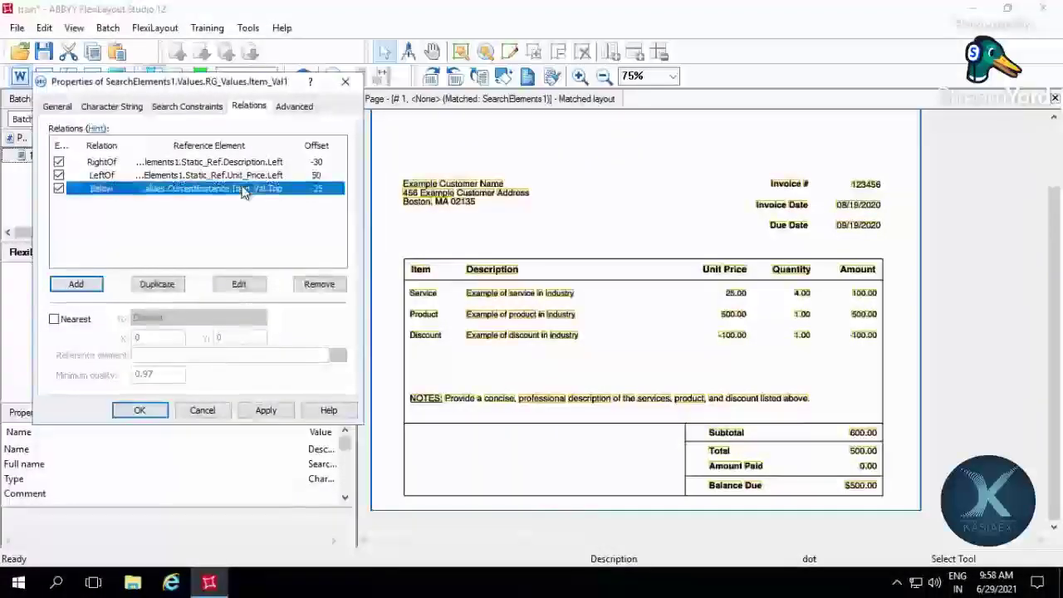
key("ctrl+v")
double_click(251, 206)
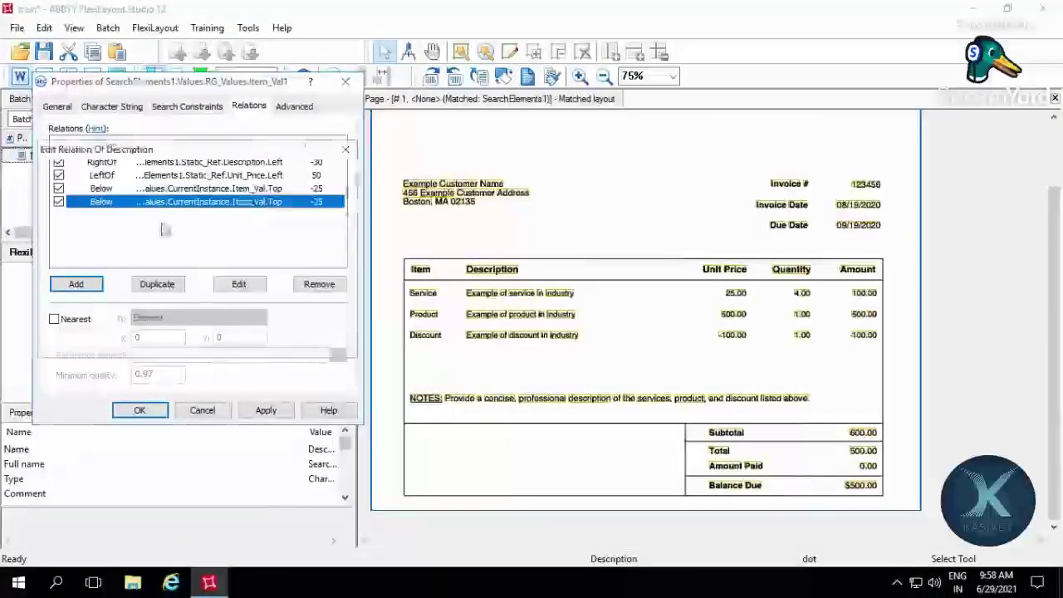
left_click(92, 235)
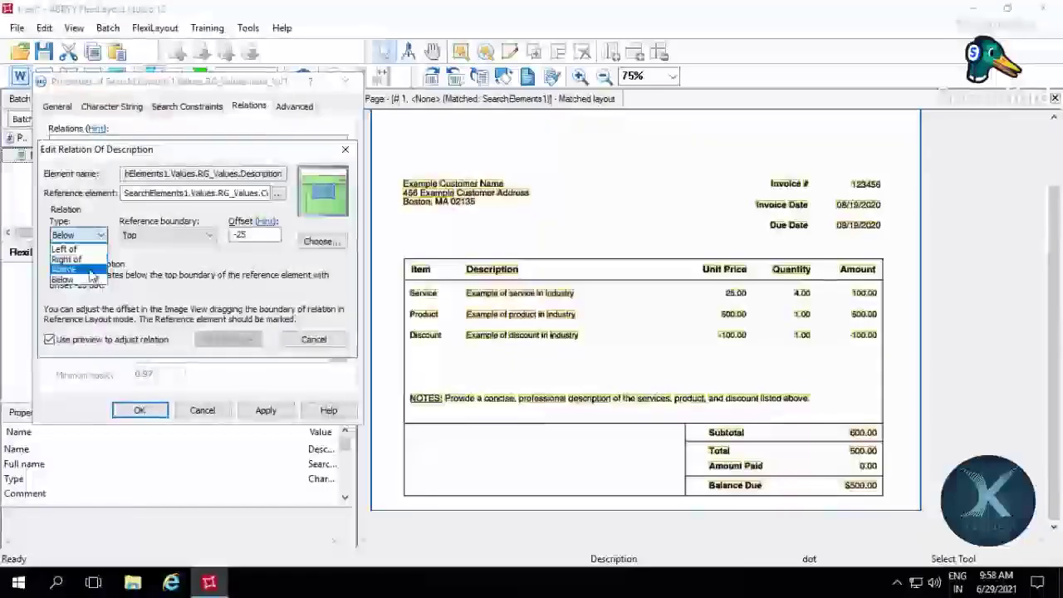
left_click(83, 269)
left_click(162, 236)
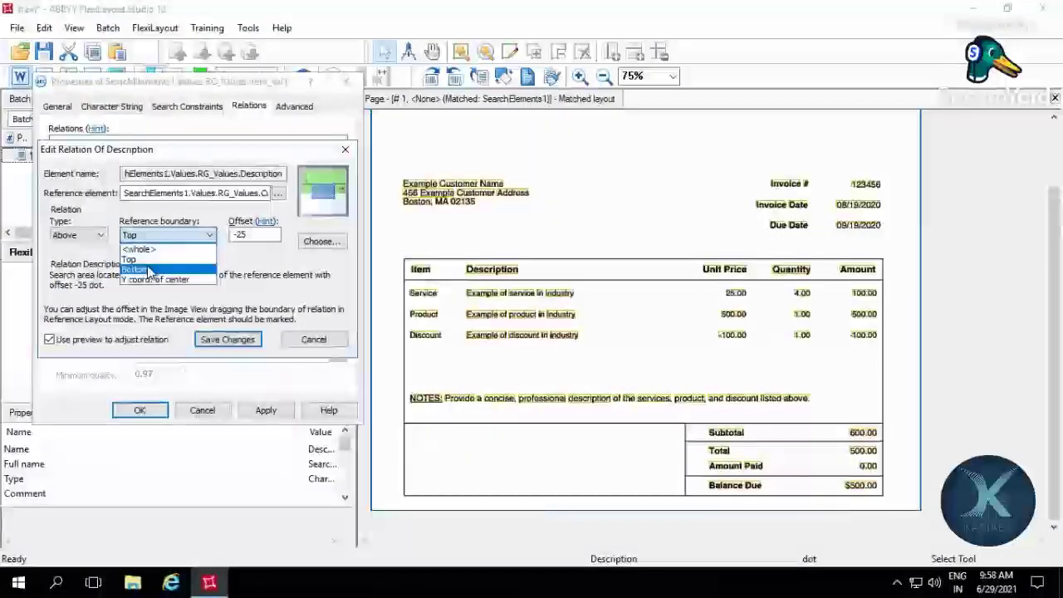
left_click(147, 270)
left_click(227, 340)
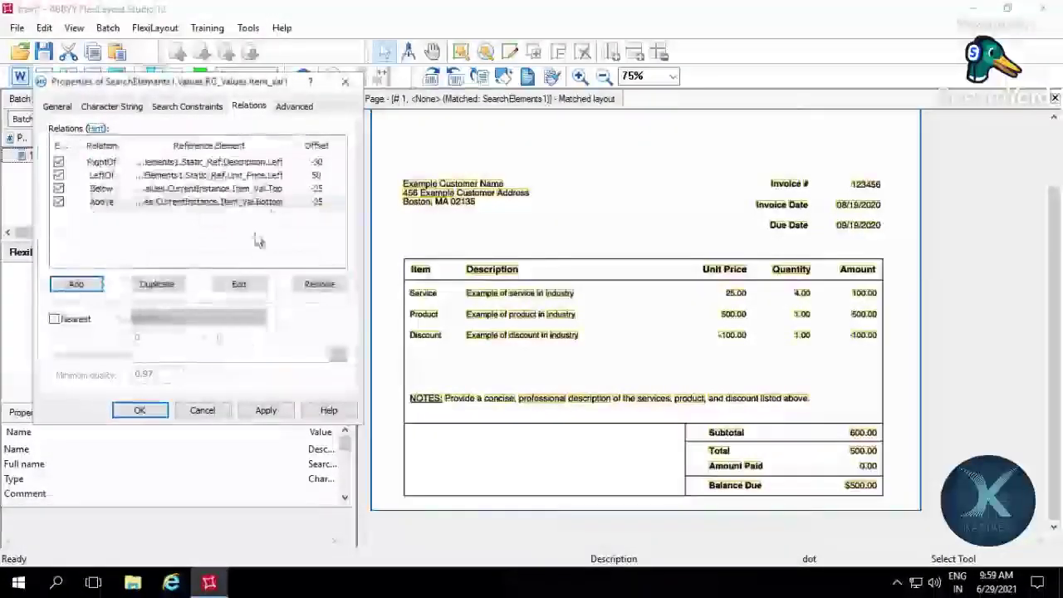
left_click(140, 410)
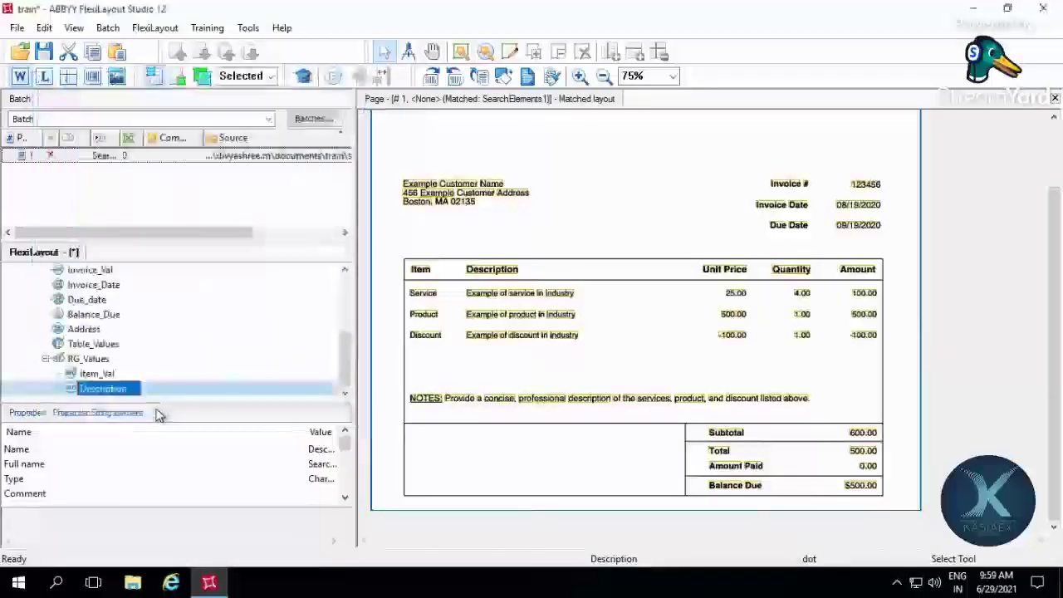
- Match the FlexiLayout against page 1 and inspect the regions found for the Description element
double_click(218, 161)
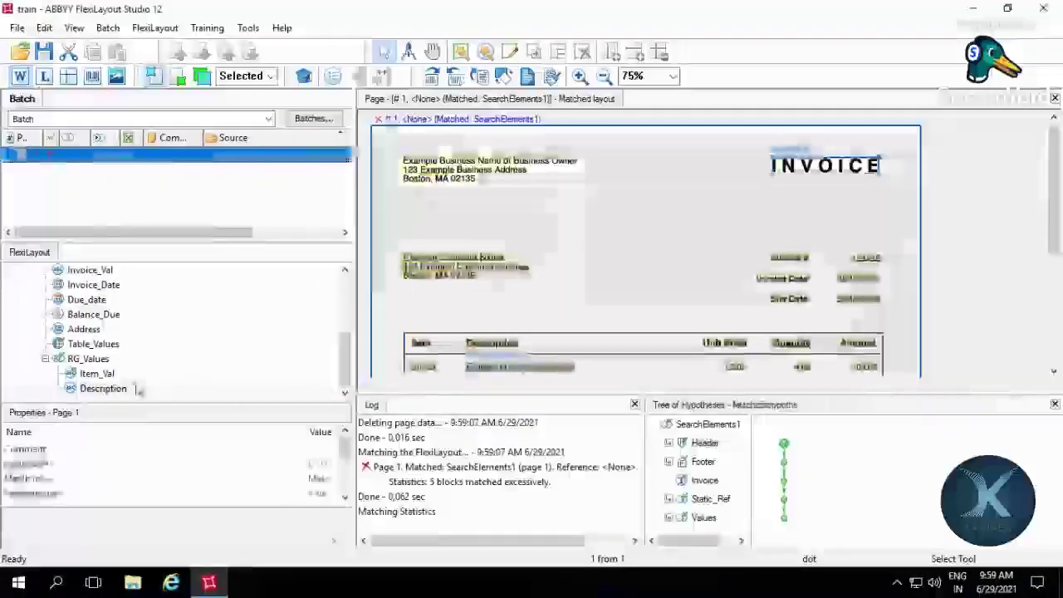
left_click(126, 389)
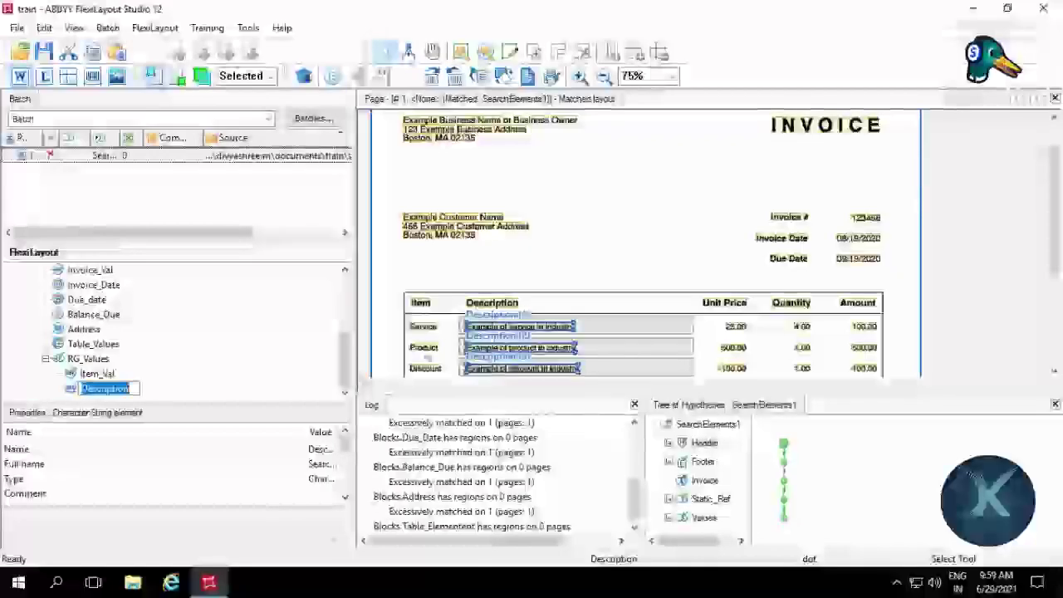
left_click(1053, 371)
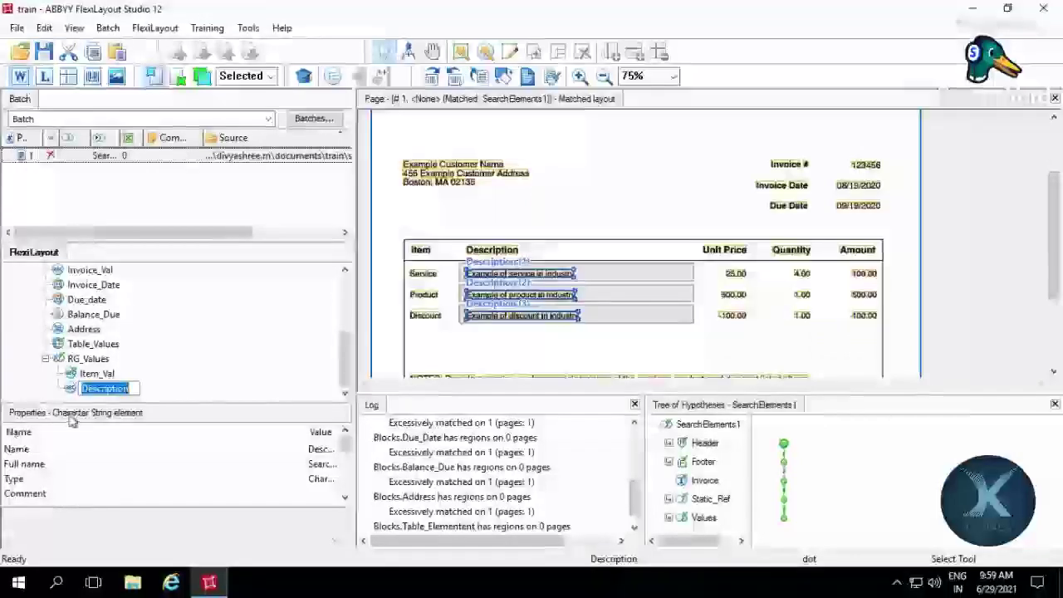
- Duplicate the Description element inside the RG_Values group
left_click(95, 376)
left_click(100, 390)
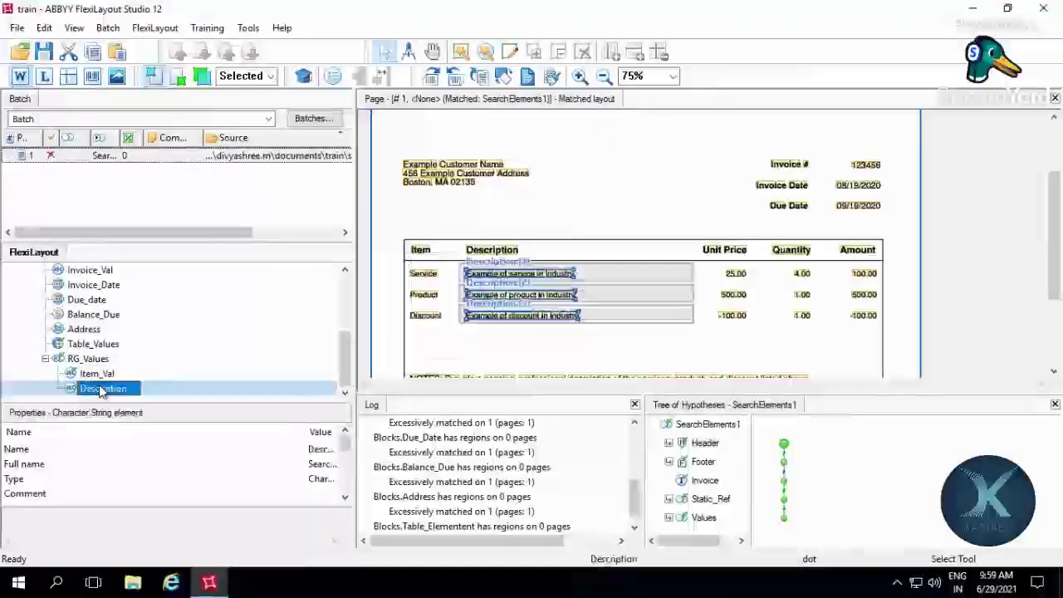
key("ctrl+c")
key("ctrl+v")
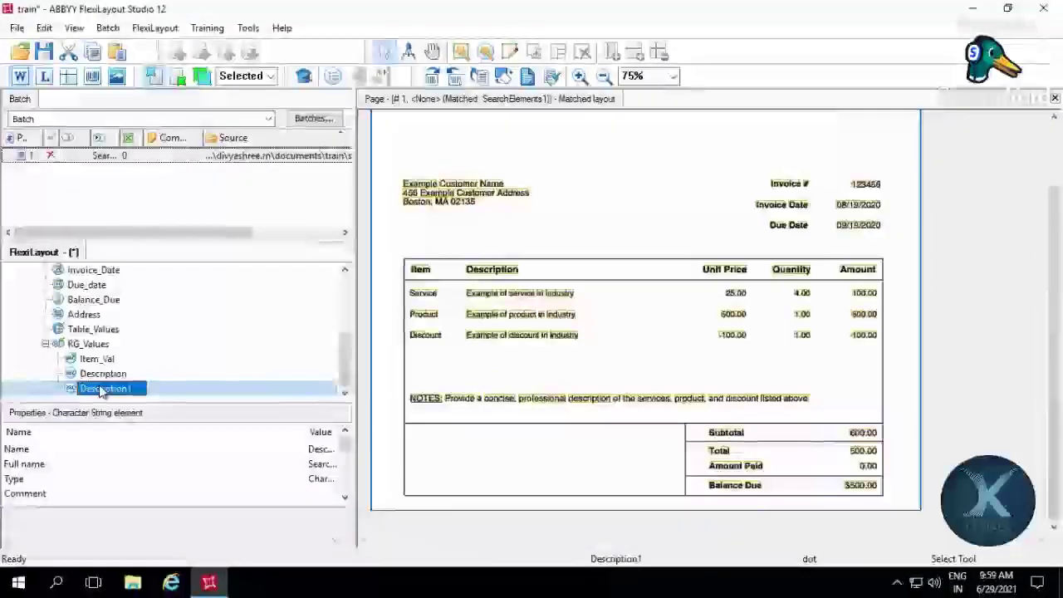
- Paste two more copies of the Description element into RG_Values and rename the Description1 copy as Unit_Price
key("ctrl+v")
key("ctrl+v")
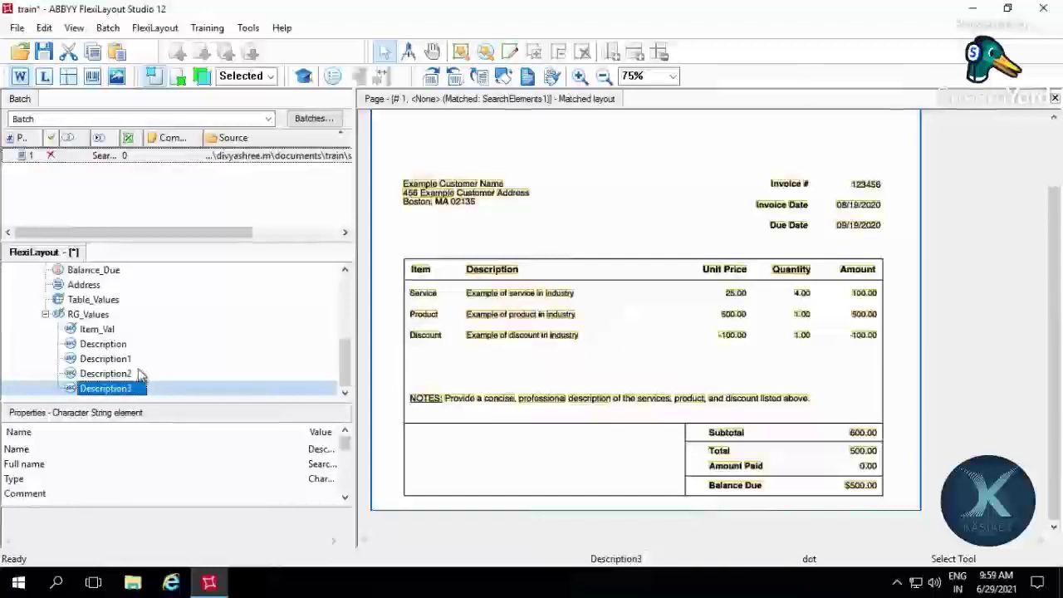
left_click(139, 374)
left_click(137, 360)
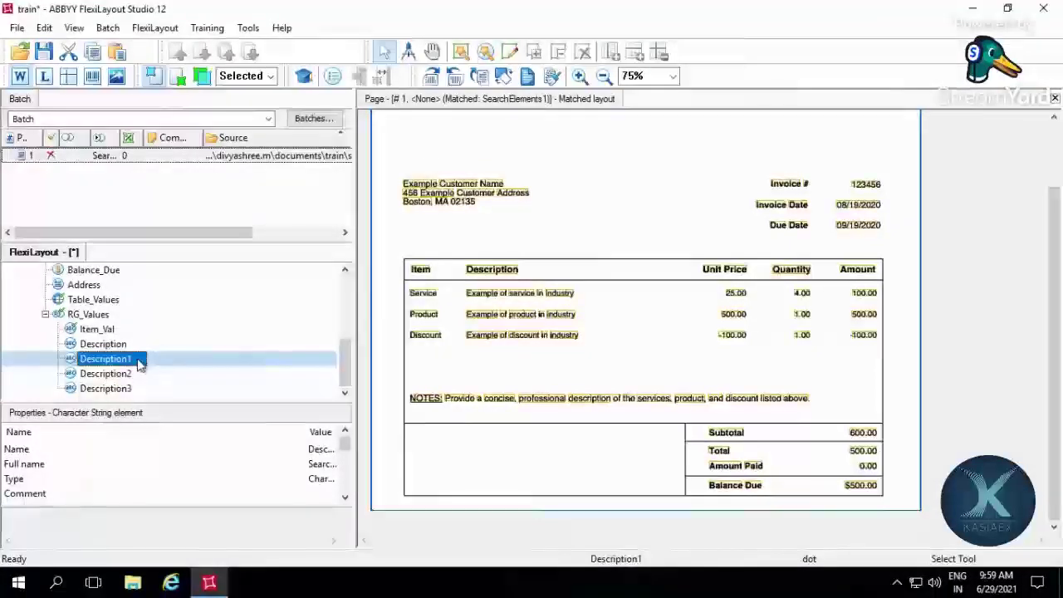
left_click(140, 359)
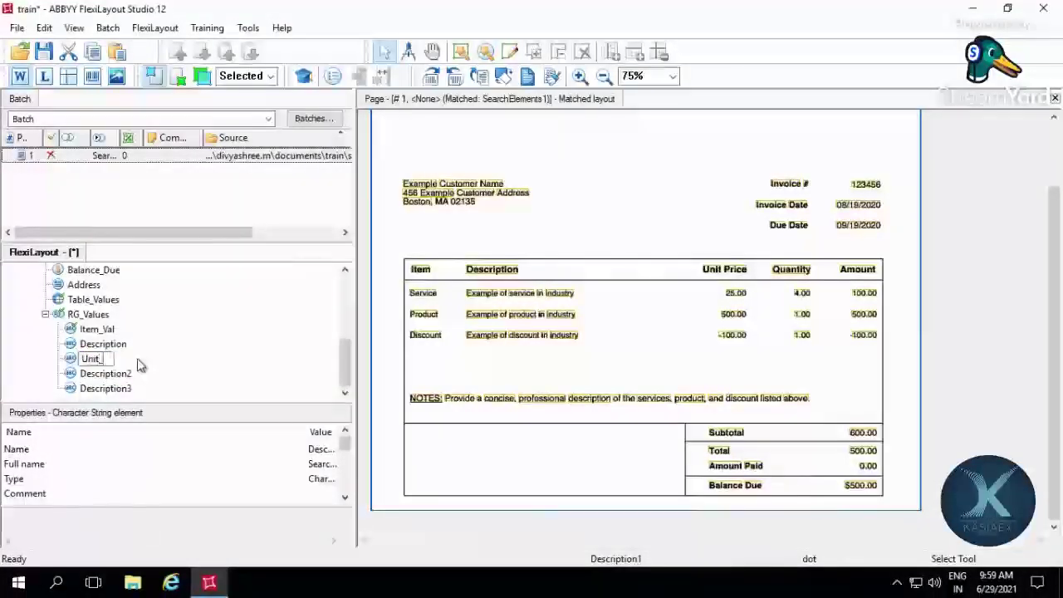
type("Unit_Price")
key("Return")
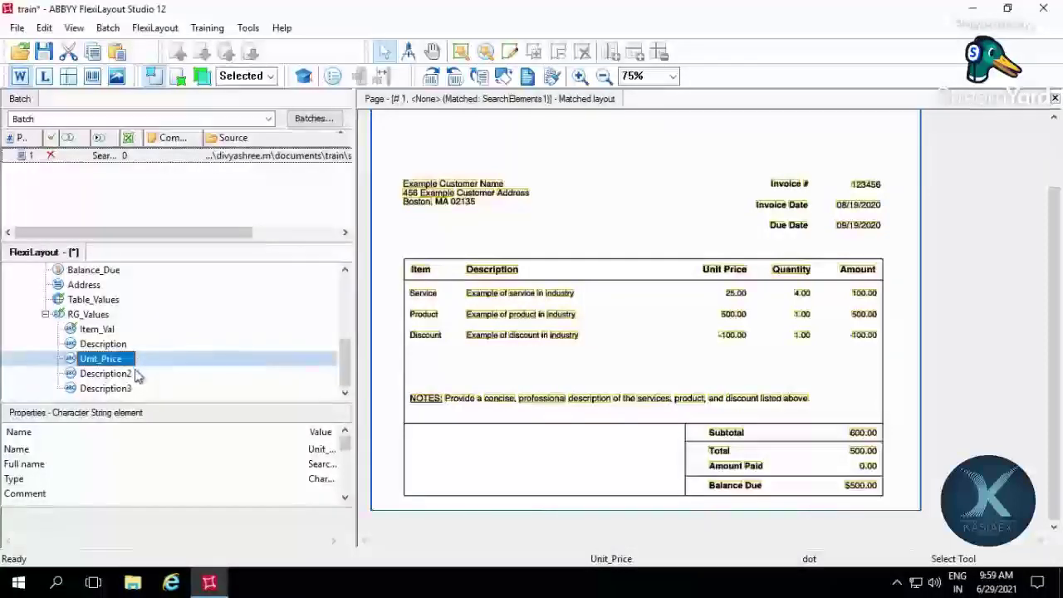
- Rename the Description2 element in the RG_Values group as Quantity
left_click(137, 374)
left_click(138, 374)
type("Q")
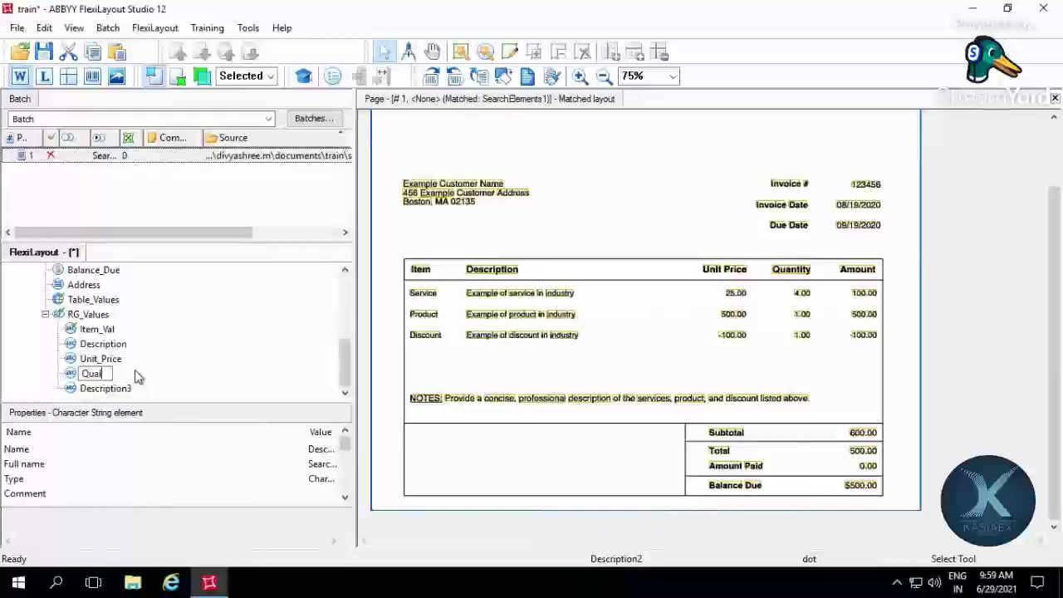
type("ual")
key("BackSpace")
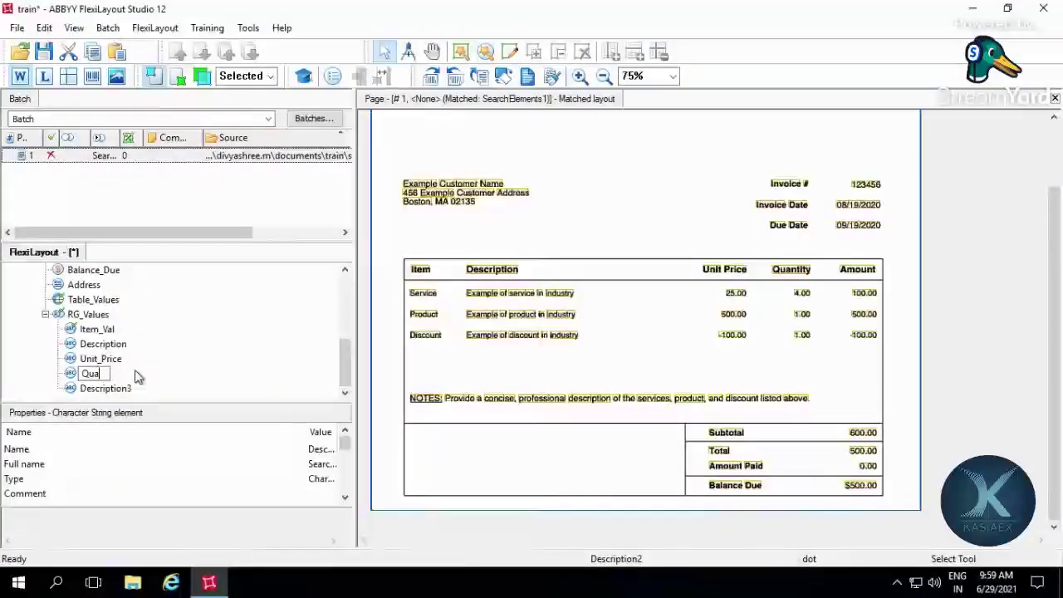
type("ntity")
key("Return")
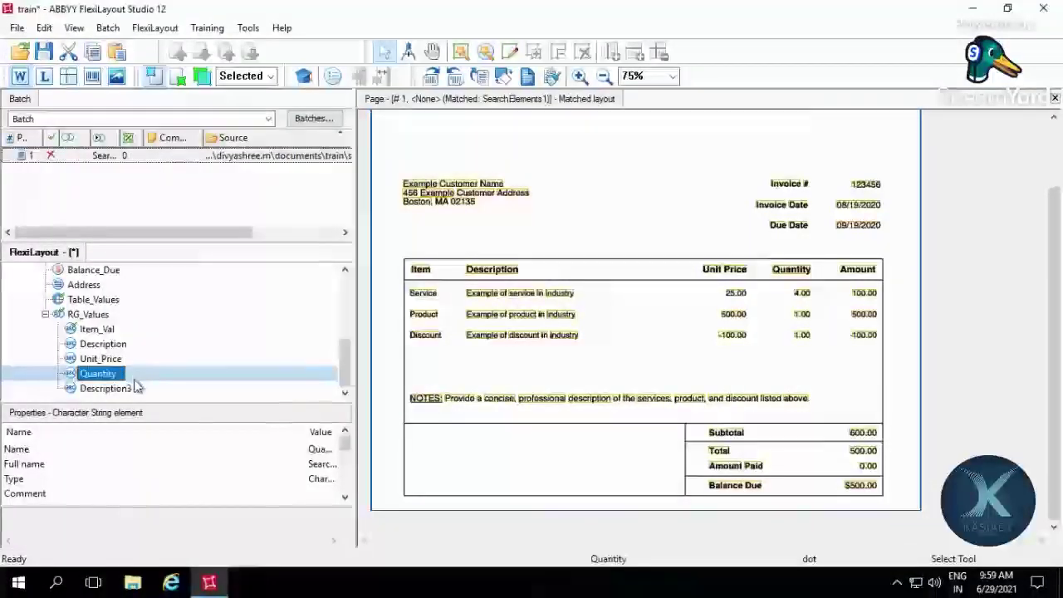
- Rename the Description3 element in the RG_Values group as Amount
left_click(137, 389)
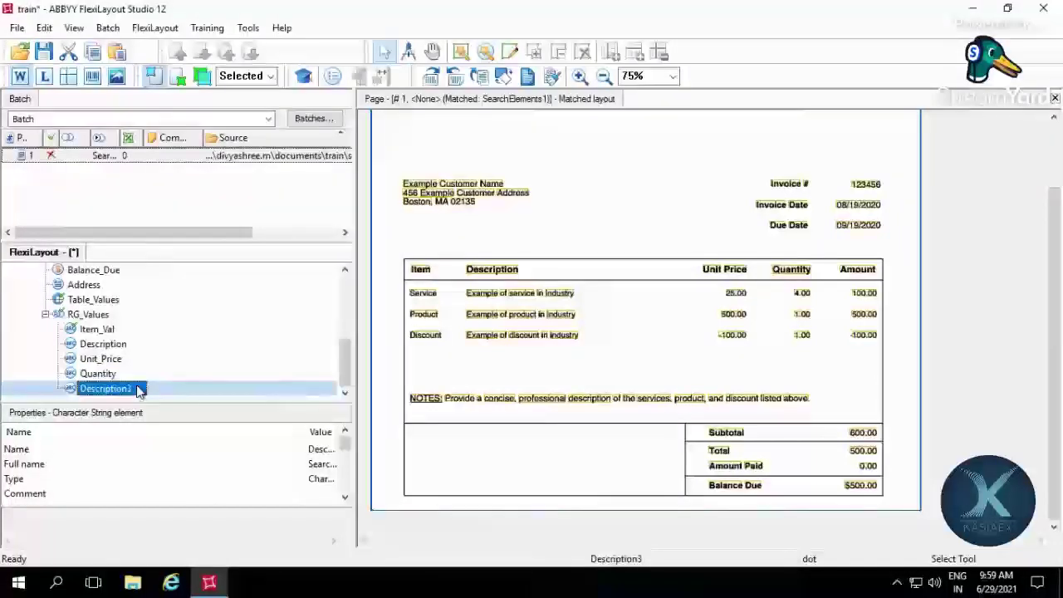
left_click(137, 389)
type("A")
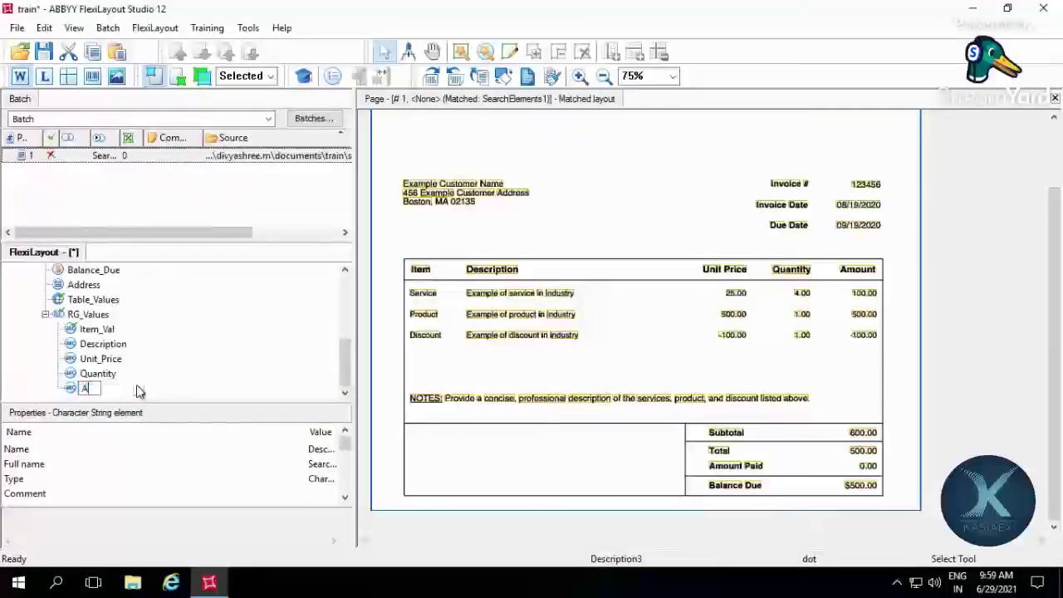
type("moubt")
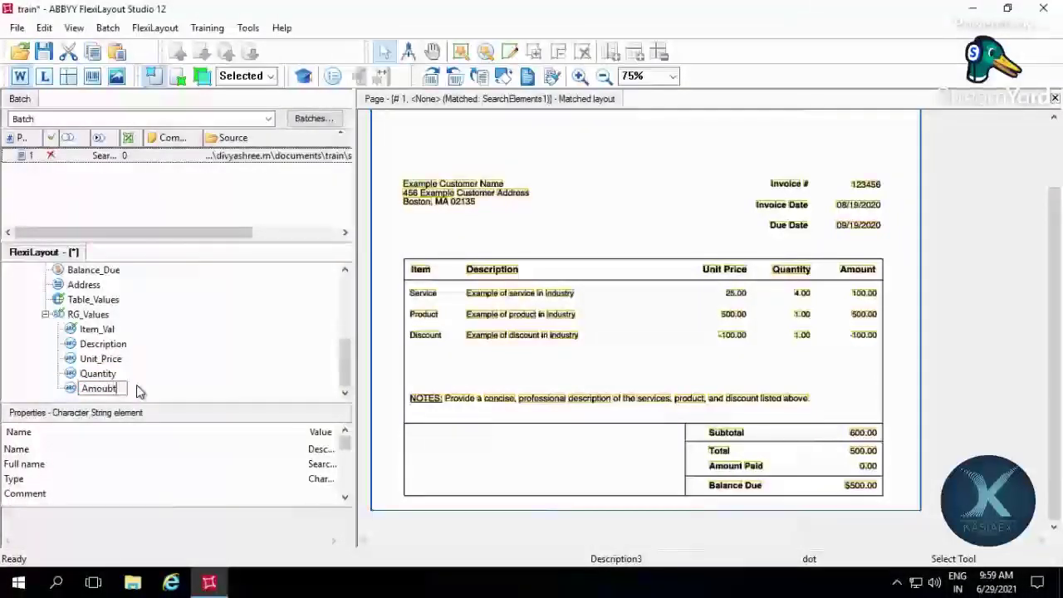
key("BackSpace")
key("BackSpace")
type("nt")
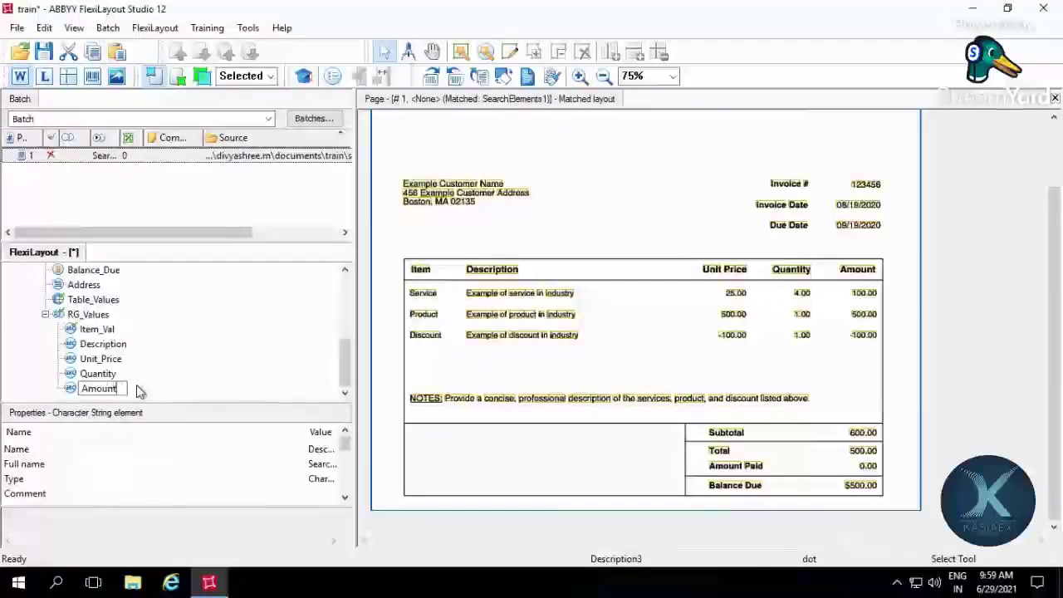
key("Return")
- Change the reference element of Unit_Price's Right of relation to Static_Ref.Unit_Price and save the relation
double_click(122, 362)
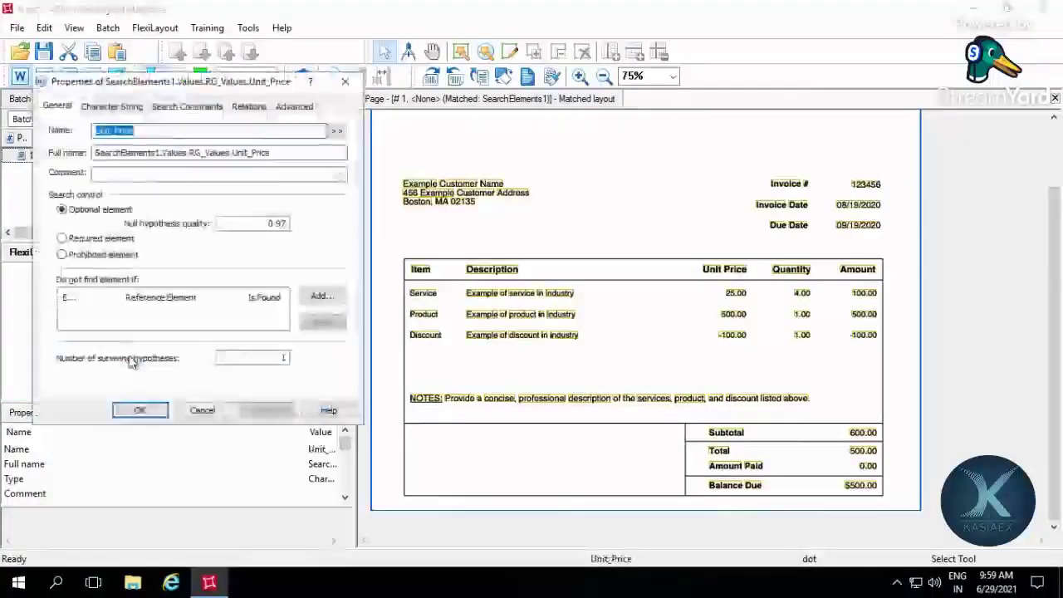
left_click(248, 105)
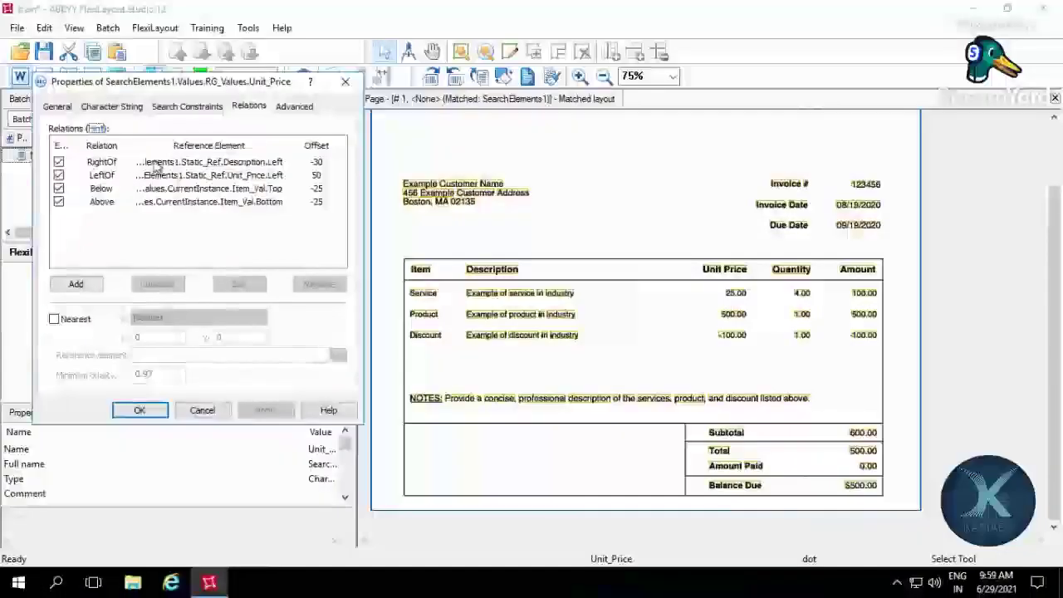
double_click(156, 163)
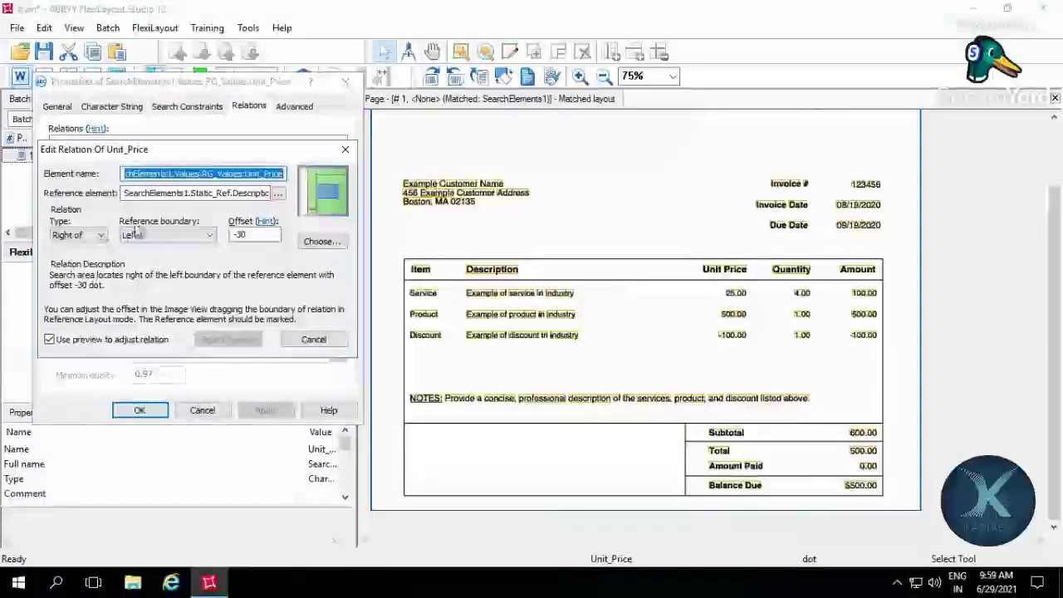
left_click(279, 194)
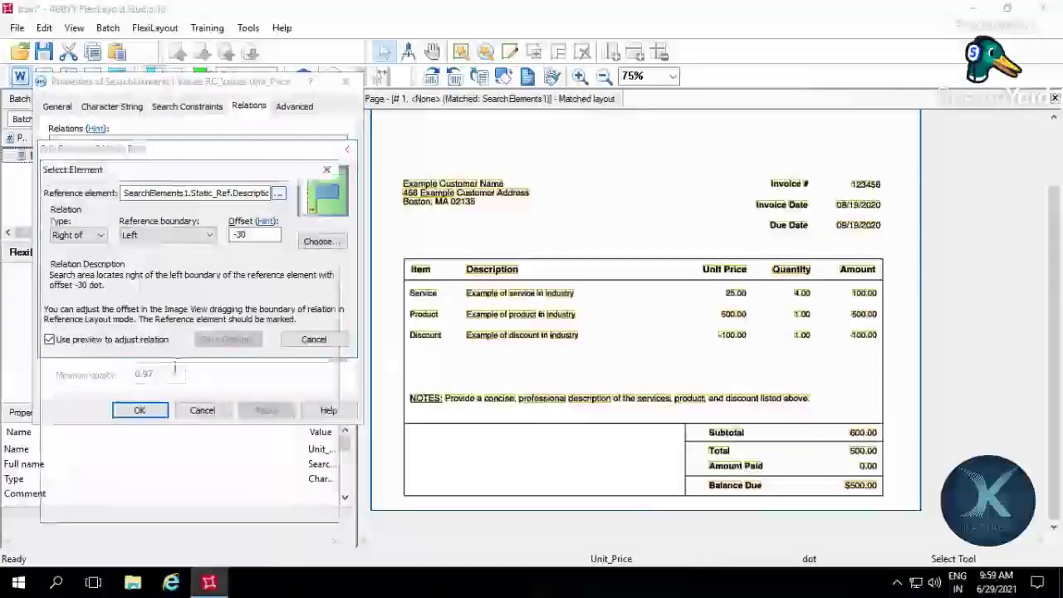
double_click(119, 364)
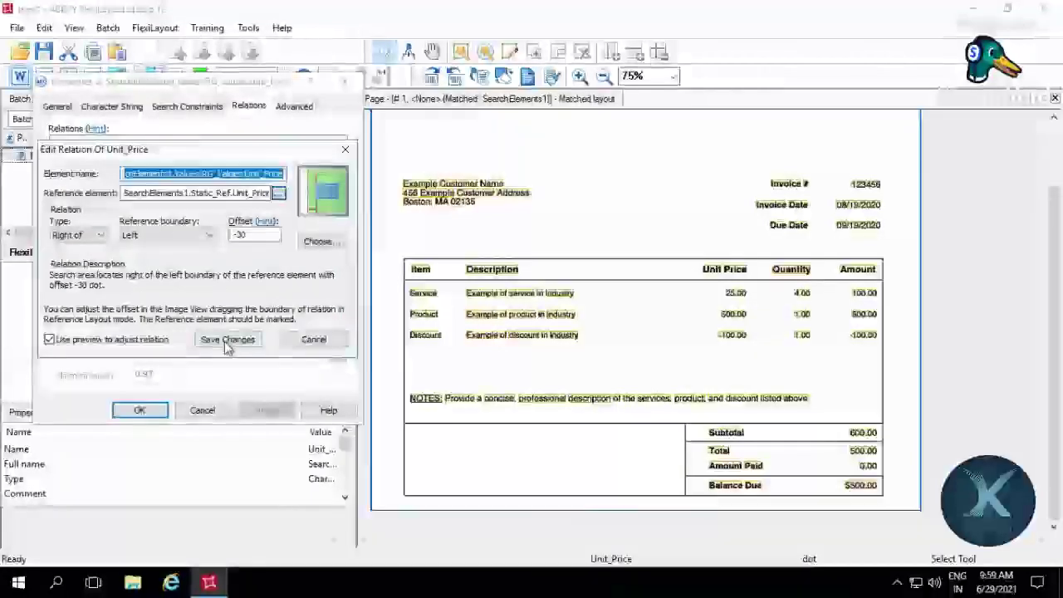
left_click(226, 339)
- Change the reference element of Unit_Price's Left of relation to Static_Ref.Quantity and accept the element's properties
double_click(242, 176)
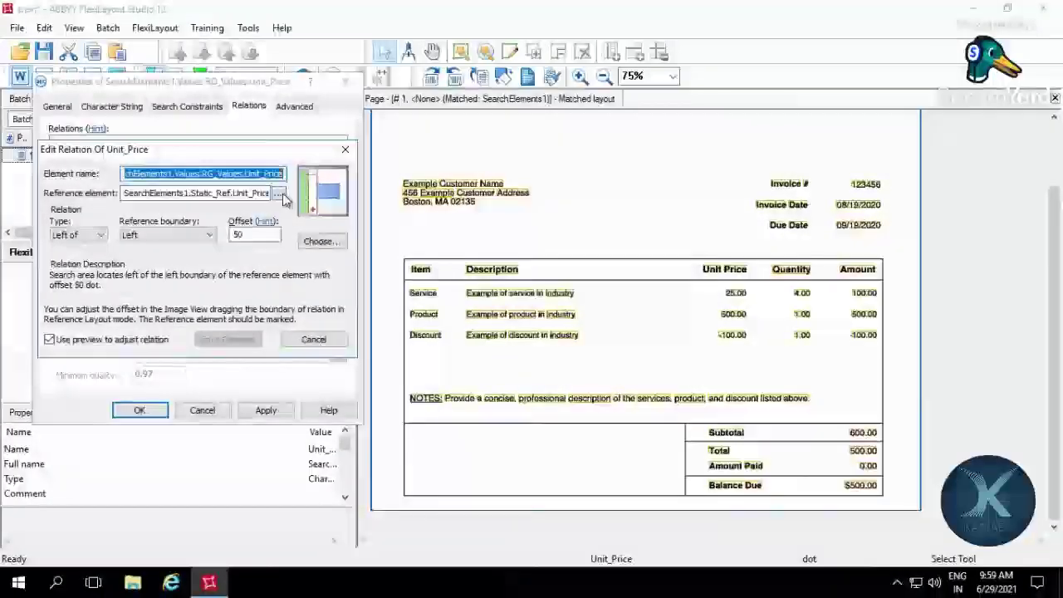
left_click(278, 193)
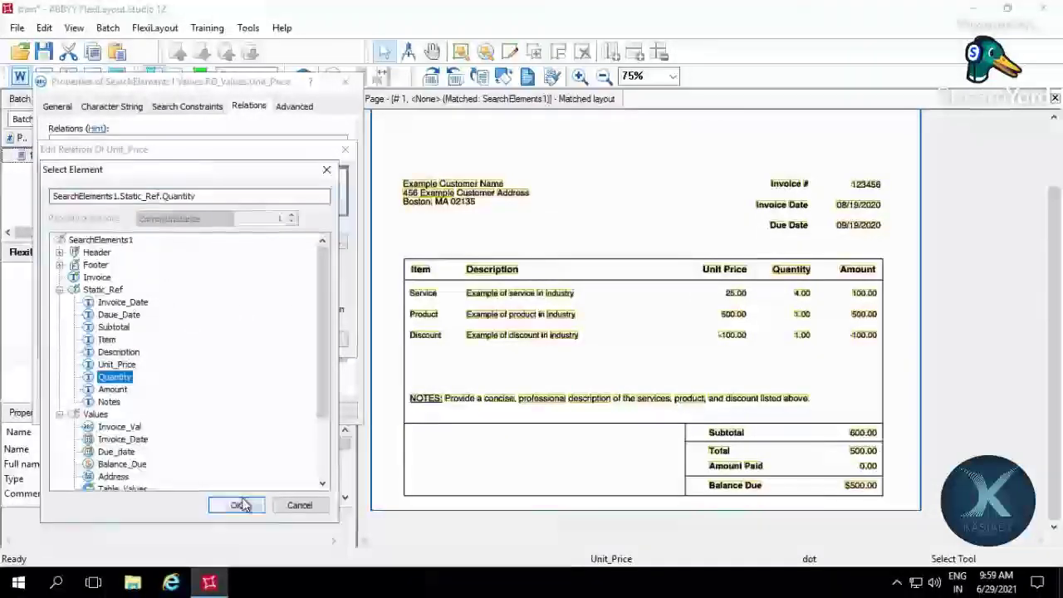
left_click(237, 504)
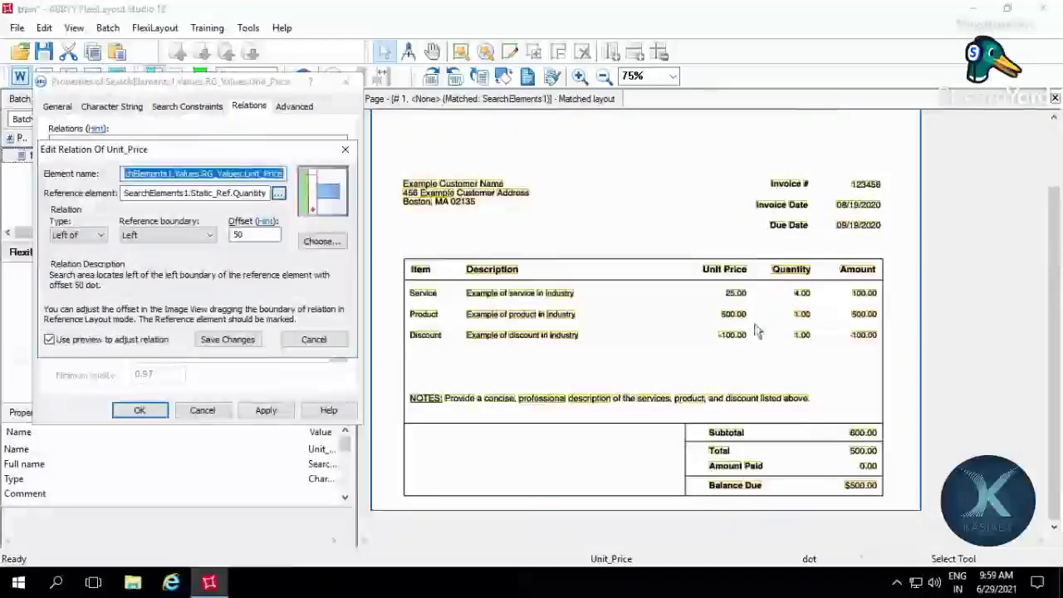
left_click(756, 341)
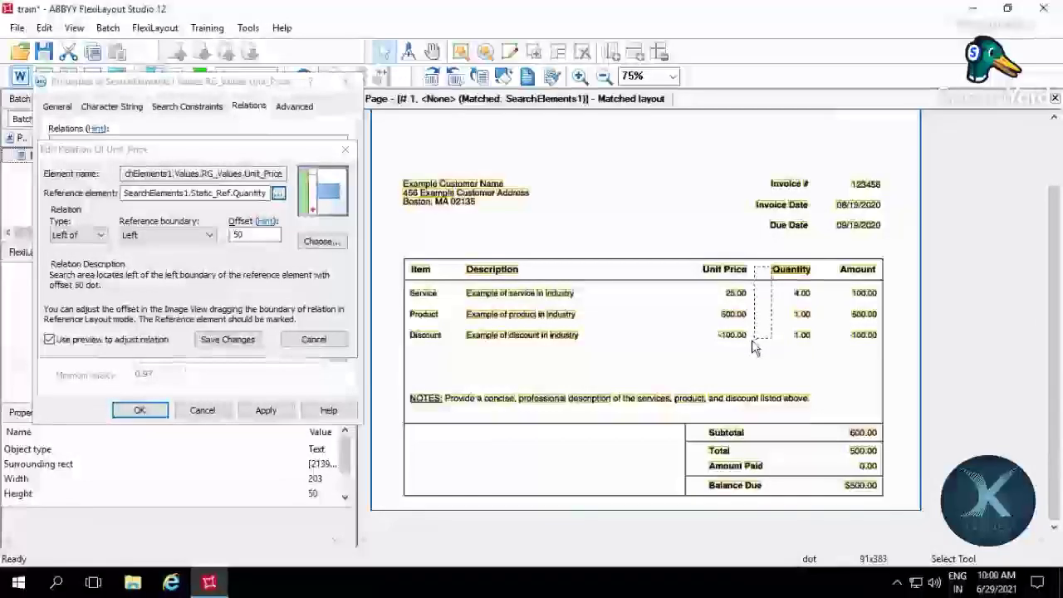
left_click(226, 340)
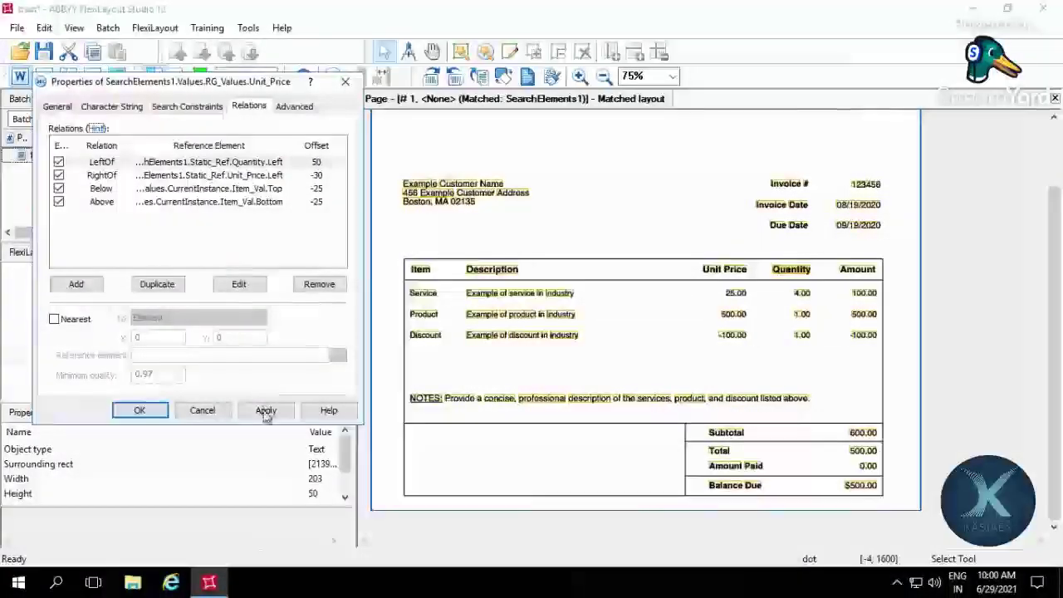
left_click(141, 409)
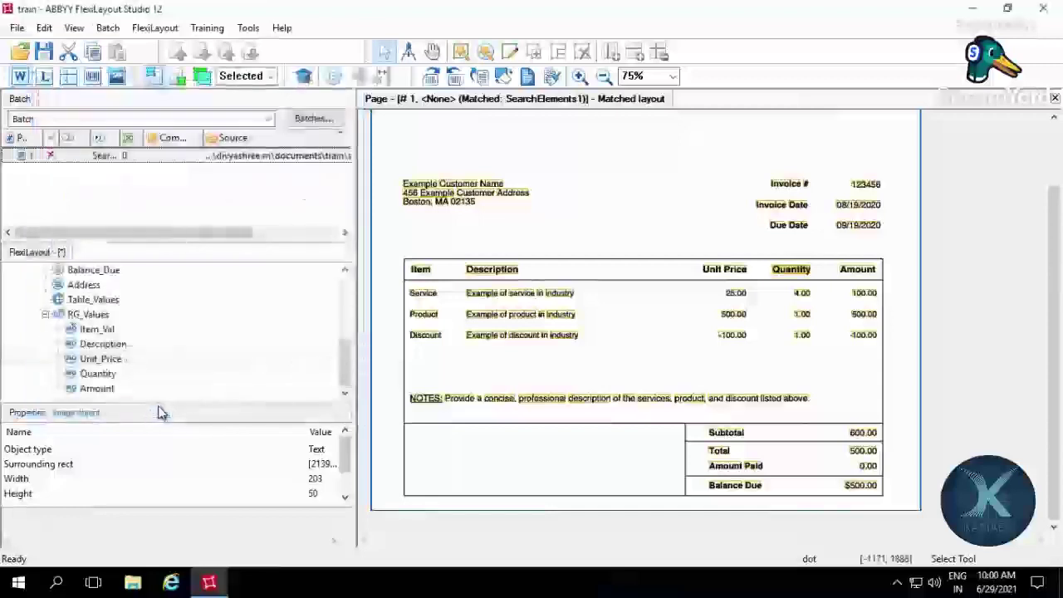
- Change the reference element of the RG_Values Quantity element's Right of relation to Static_Ref.Quantity and save the relation
double_click(97, 375)
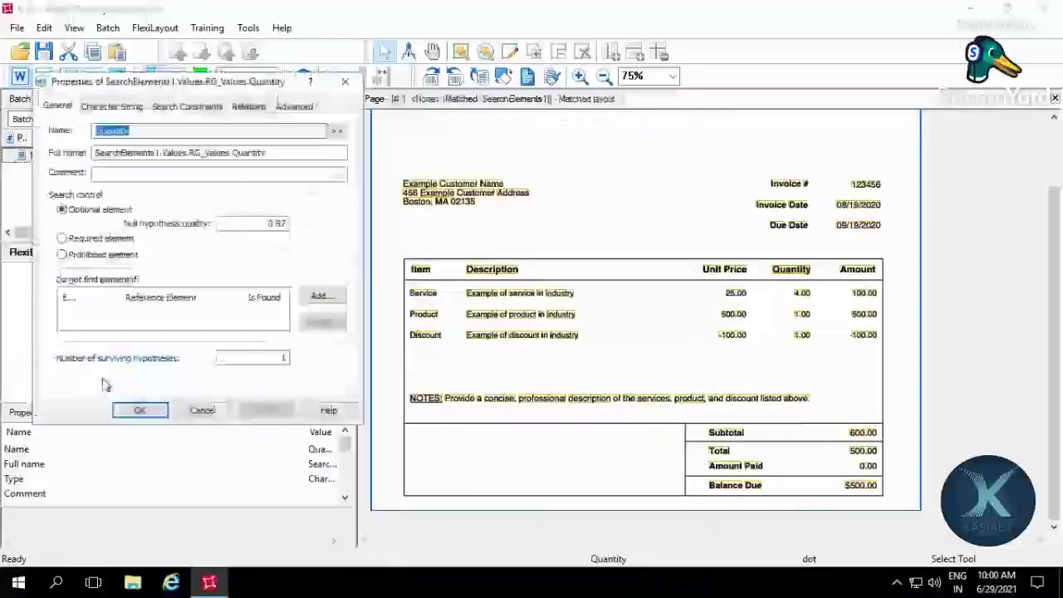
left_click(248, 107)
double_click(260, 163)
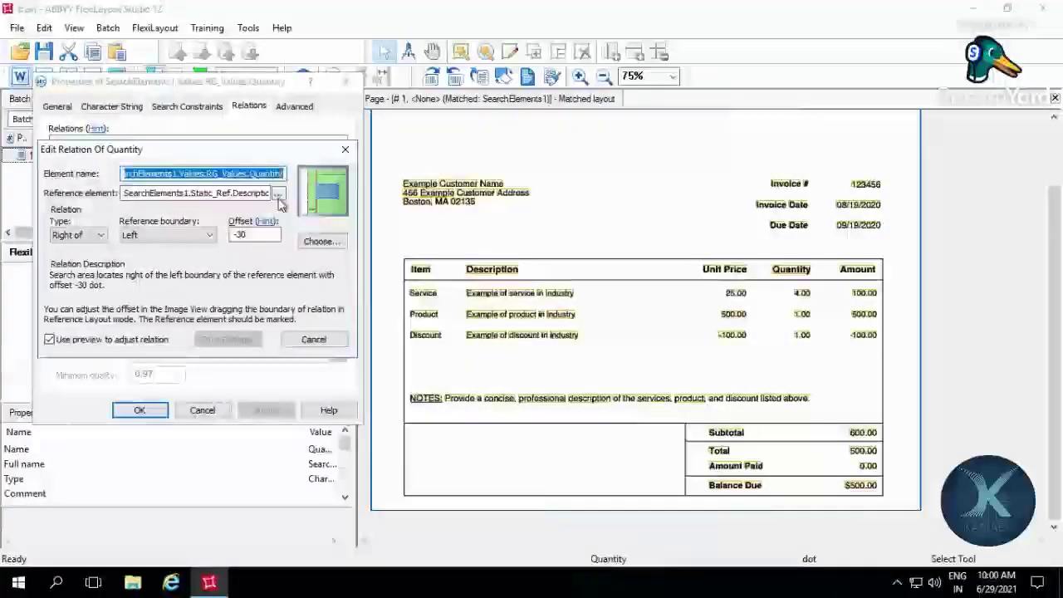
left_click(278, 193)
double_click(113, 378)
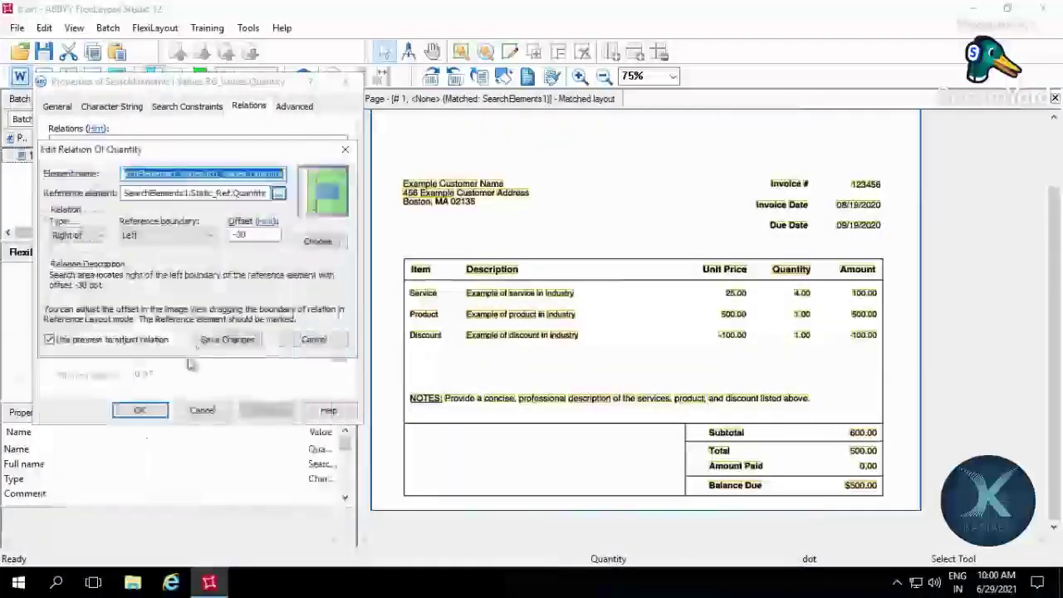
left_click(227, 340)
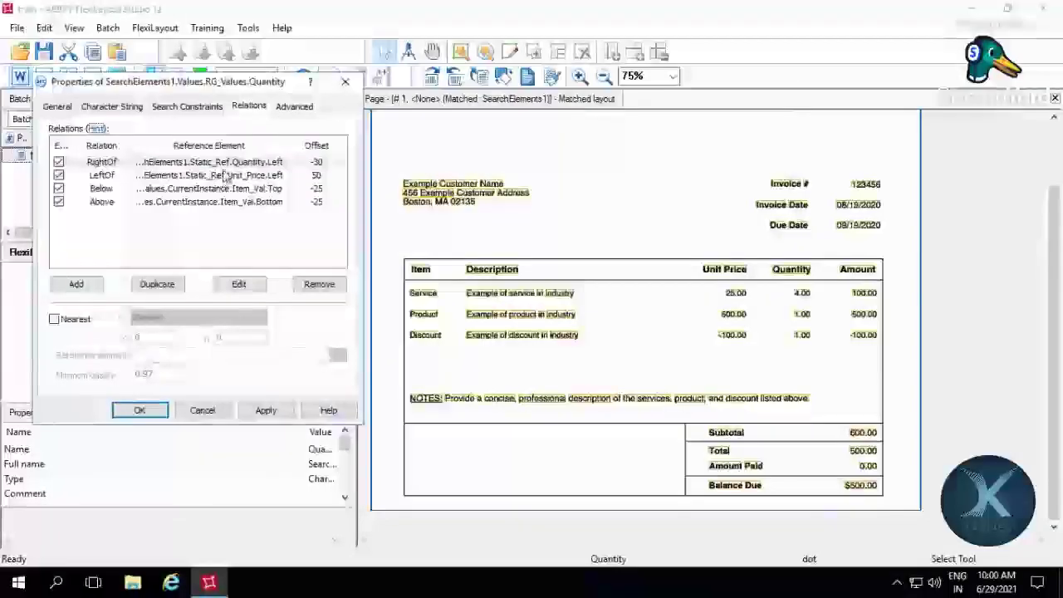
- Change the reference element of Quantity's Left of relation to Static_Ref.Amount and accept the element's properties
double_click(227, 175)
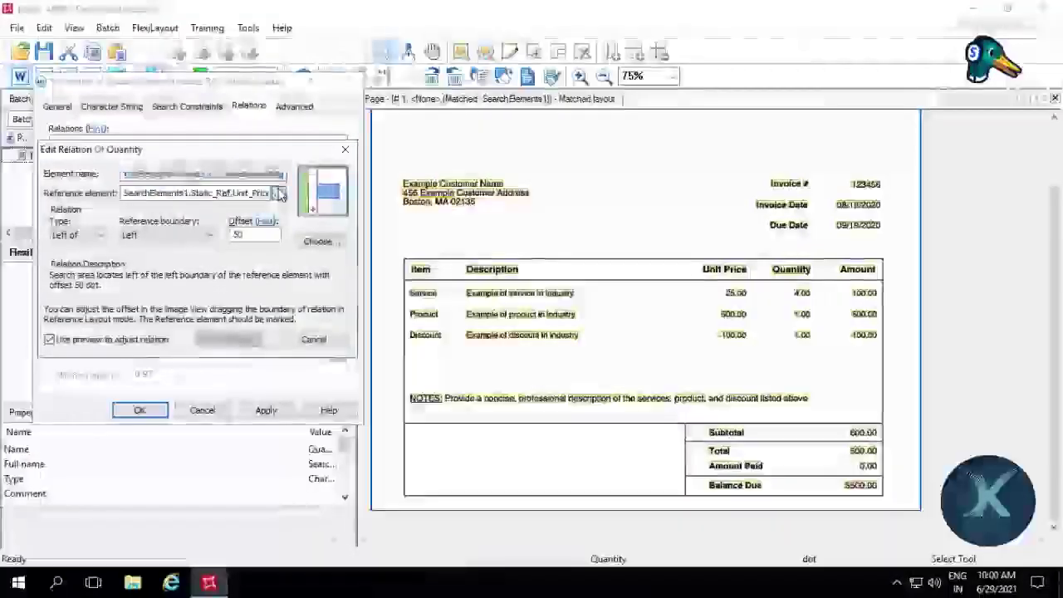
left_click(279, 195)
double_click(114, 390)
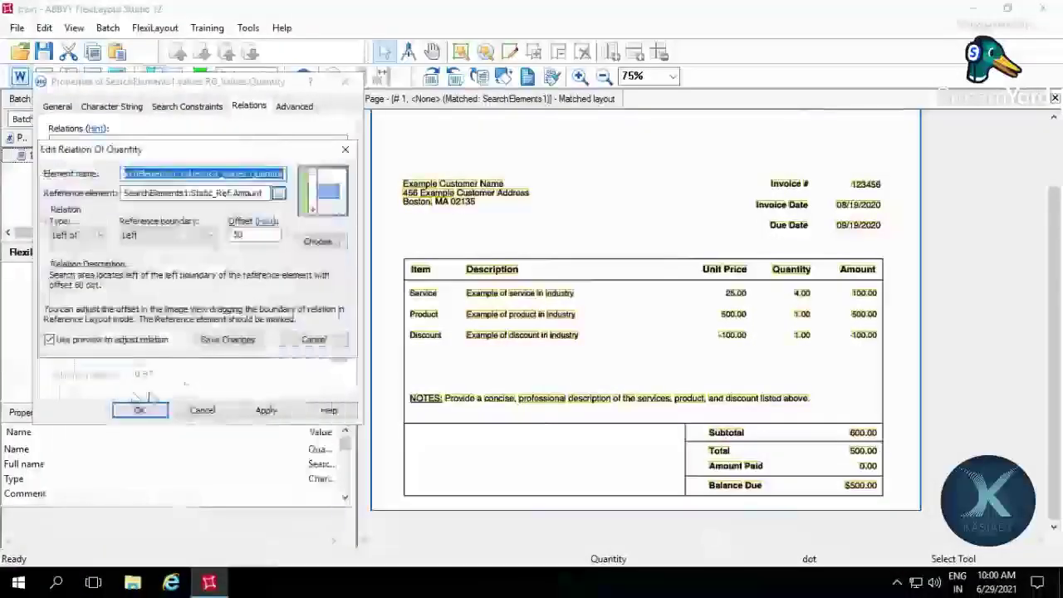
left_click(227, 341)
left_click(265, 413)
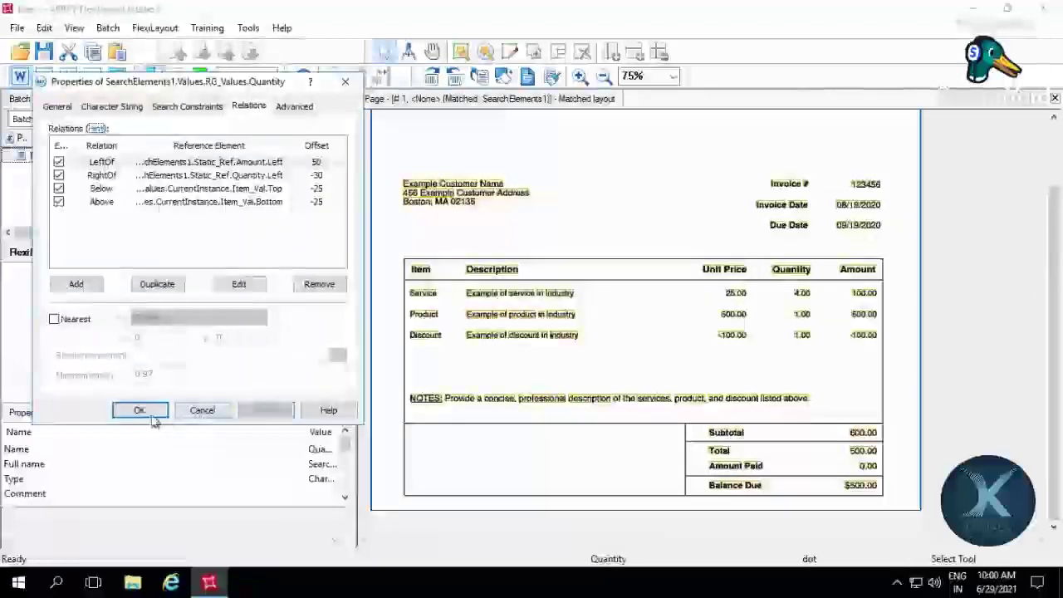
left_click(140, 411)
- Delete the Left of relation to Static_Ref.Unit_Price from the Amount element in RG_Values
double_click(98, 389)
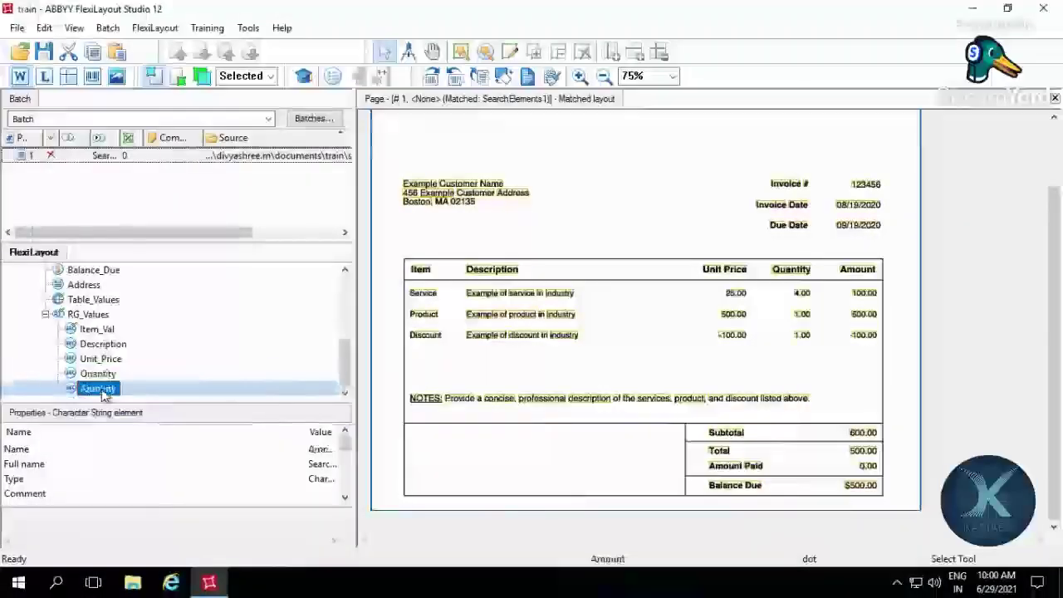
left_click(248, 107)
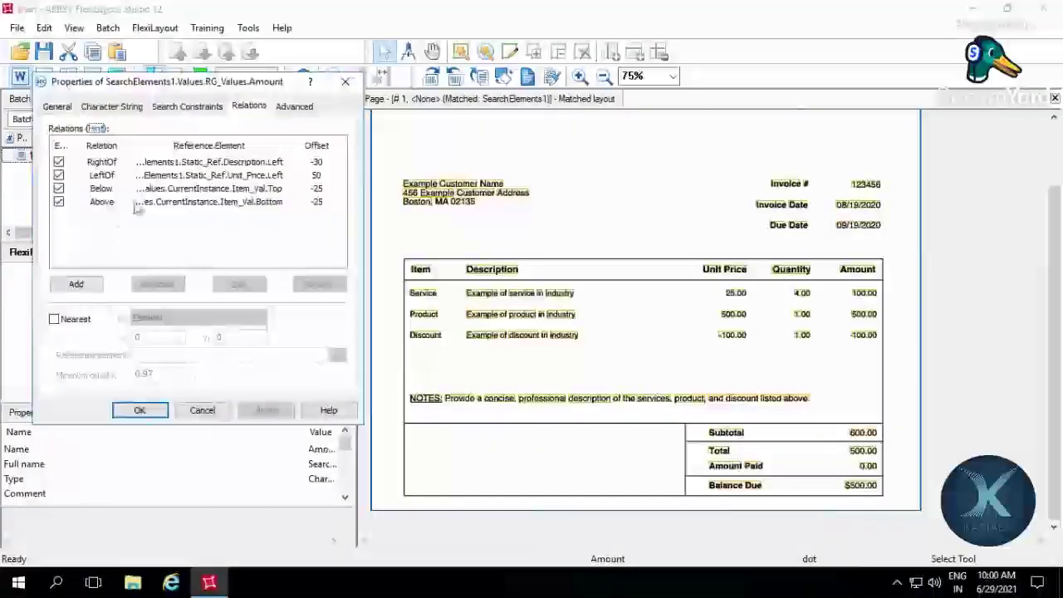
left_click(171, 176)
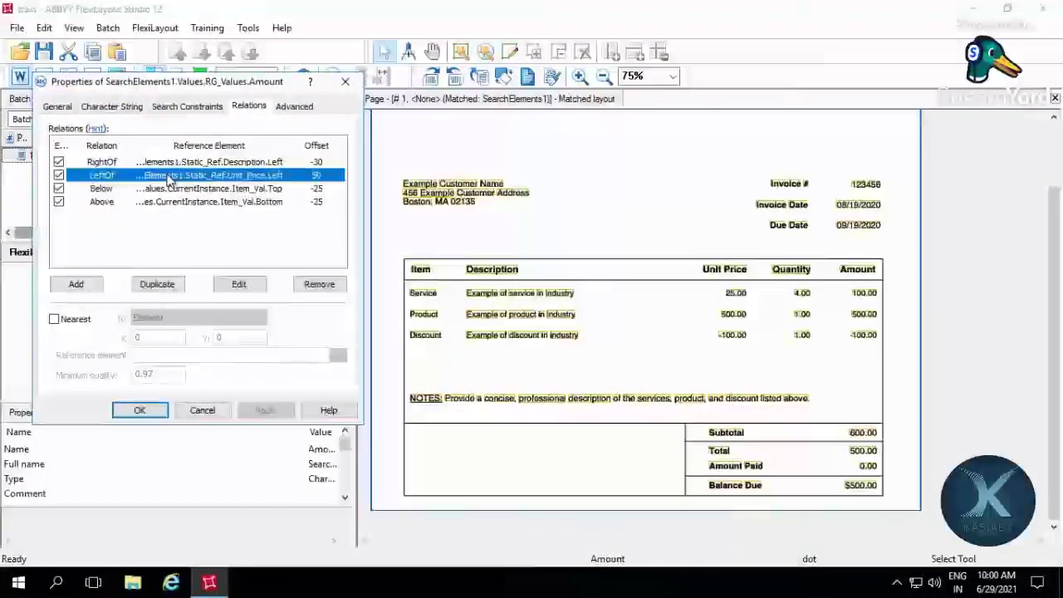
key("Delete")
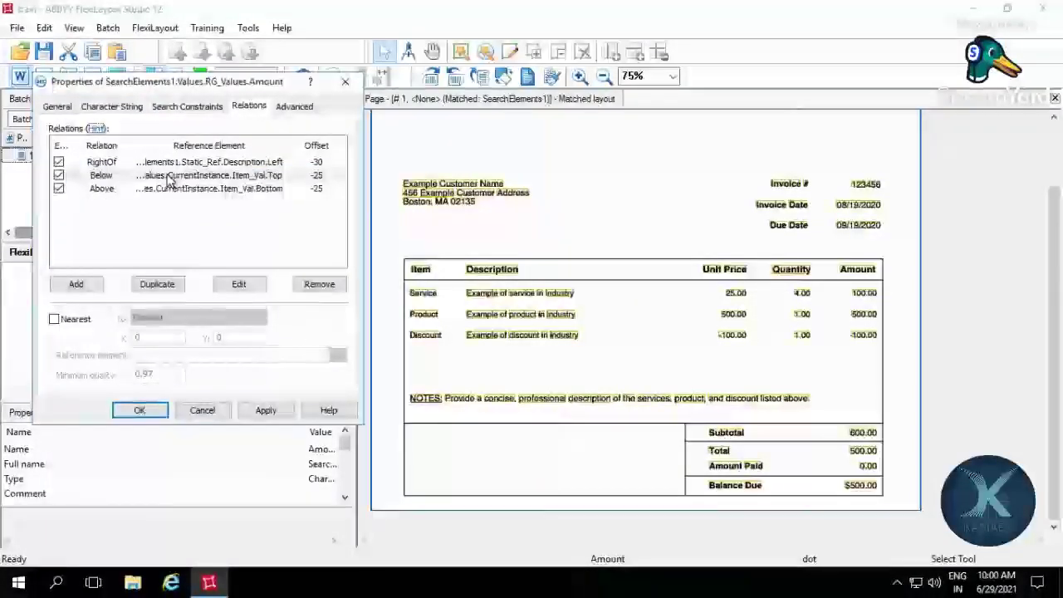
- Change the reference element of the RG_Values Amount element's Right of relation to Static_Ref.Amount and accept the element's properties
double_click(208, 162)
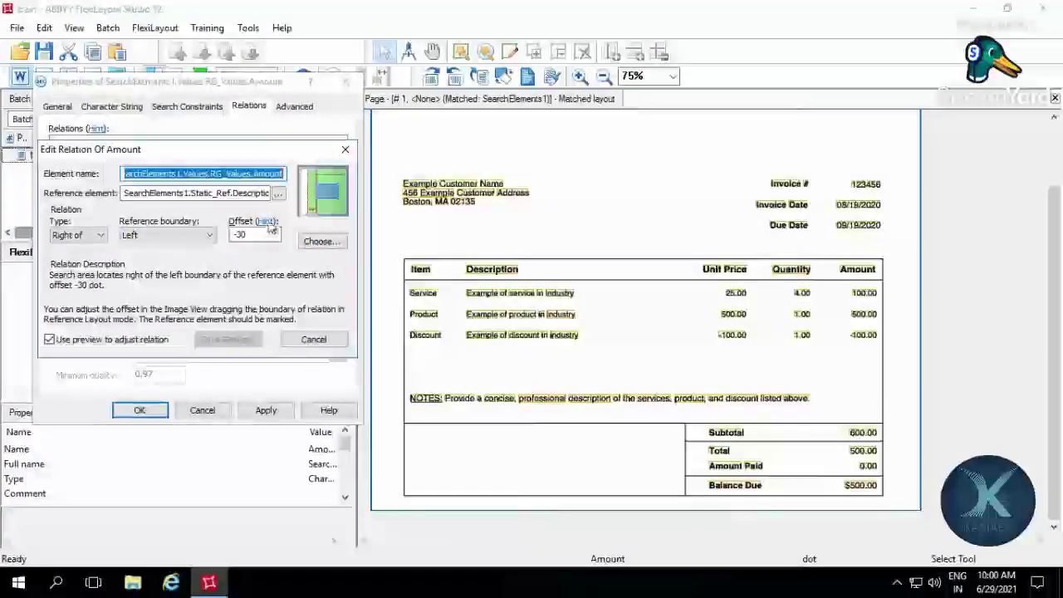
left_click(279, 195)
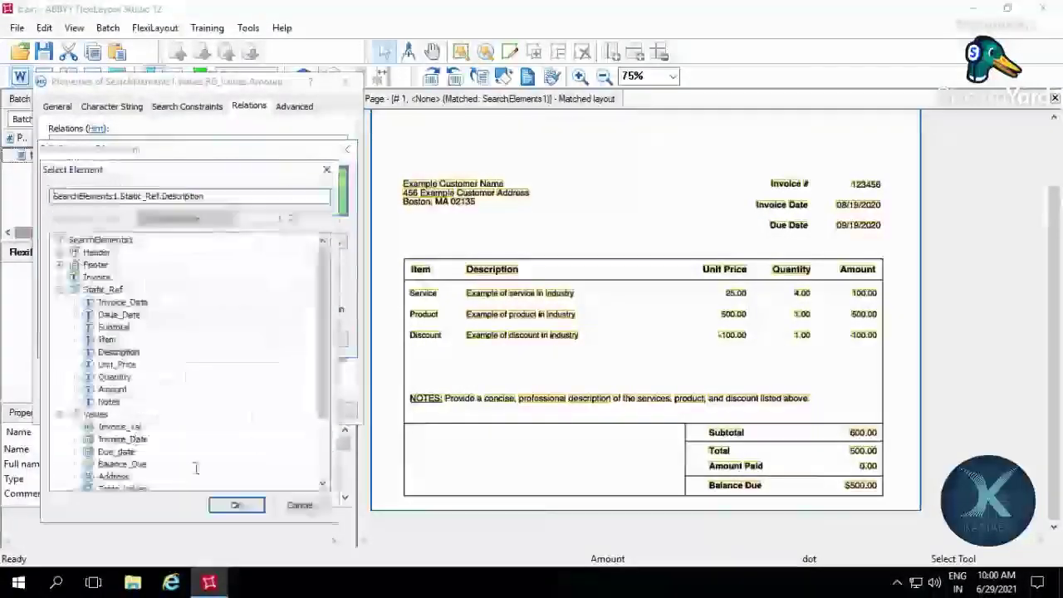
left_click(113, 390)
left_click(237, 505)
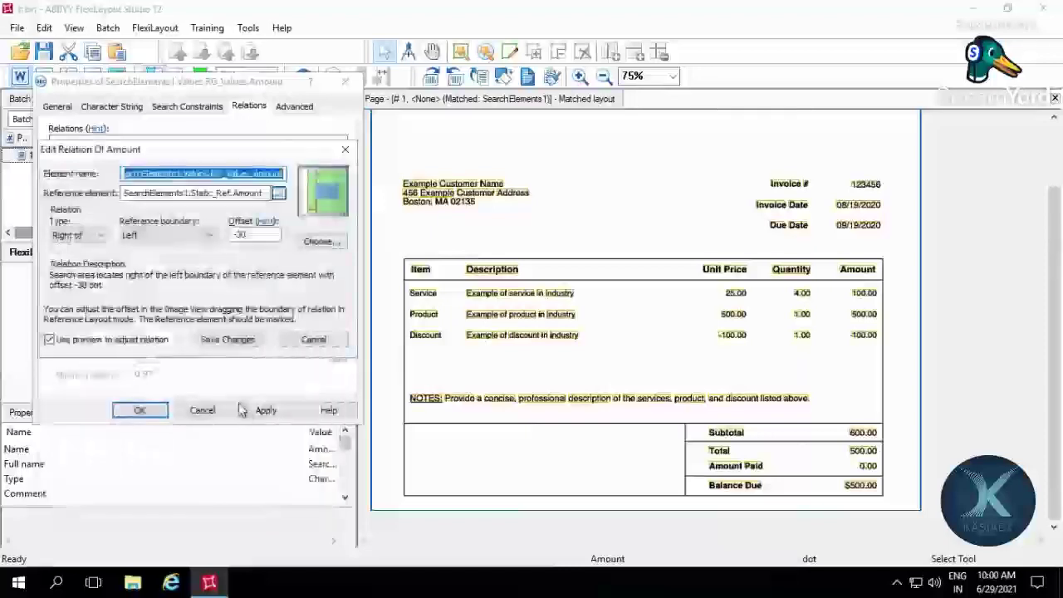
left_click(236, 343)
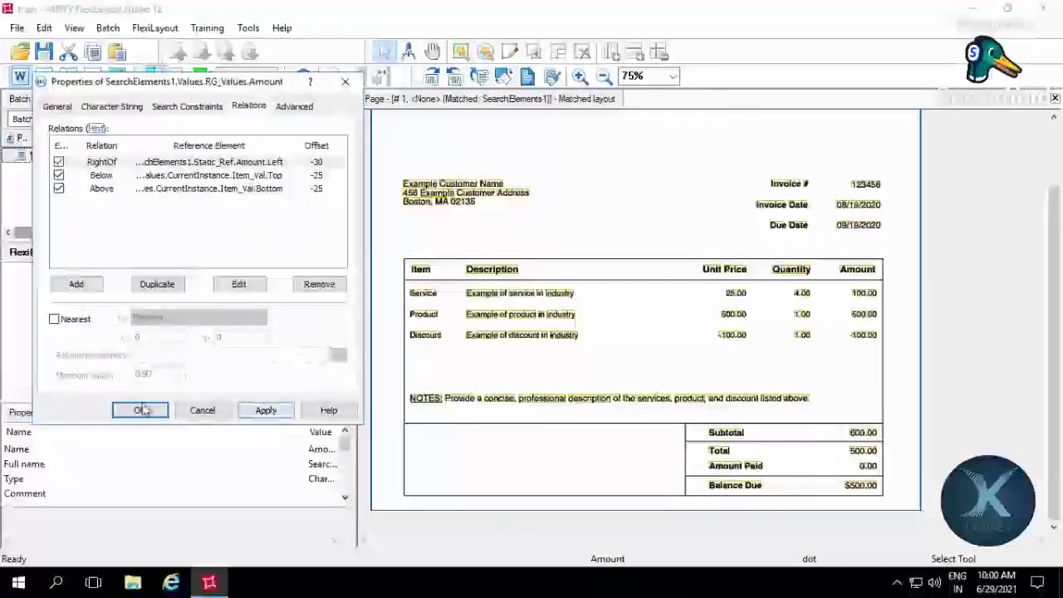
left_click(135, 408)
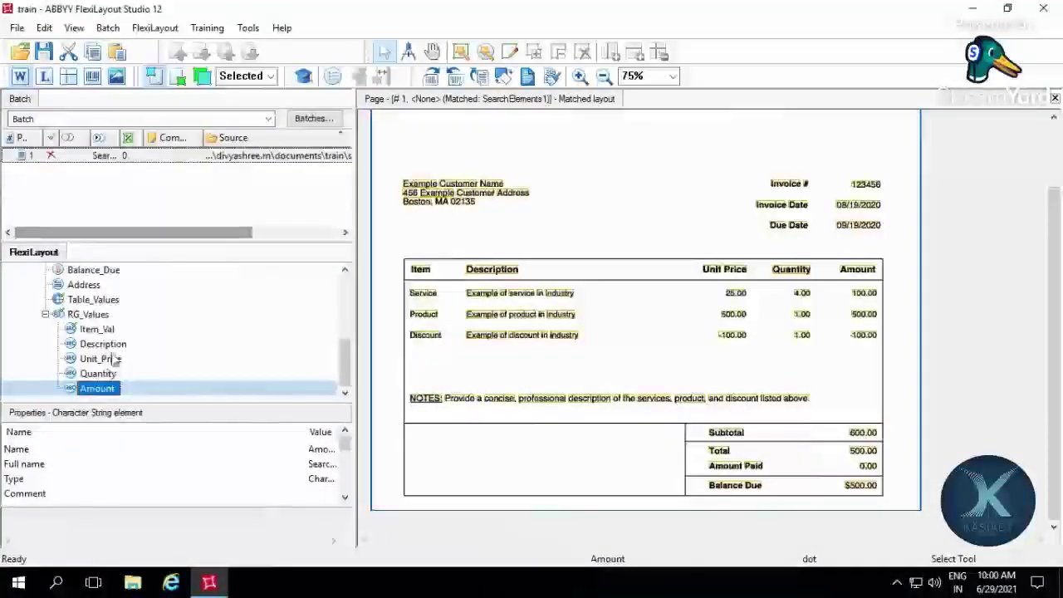
- Add a Right of relation to the RG_Values Description element, referencing the right boundary of the current instance's Item_Val
double_click(103, 344)
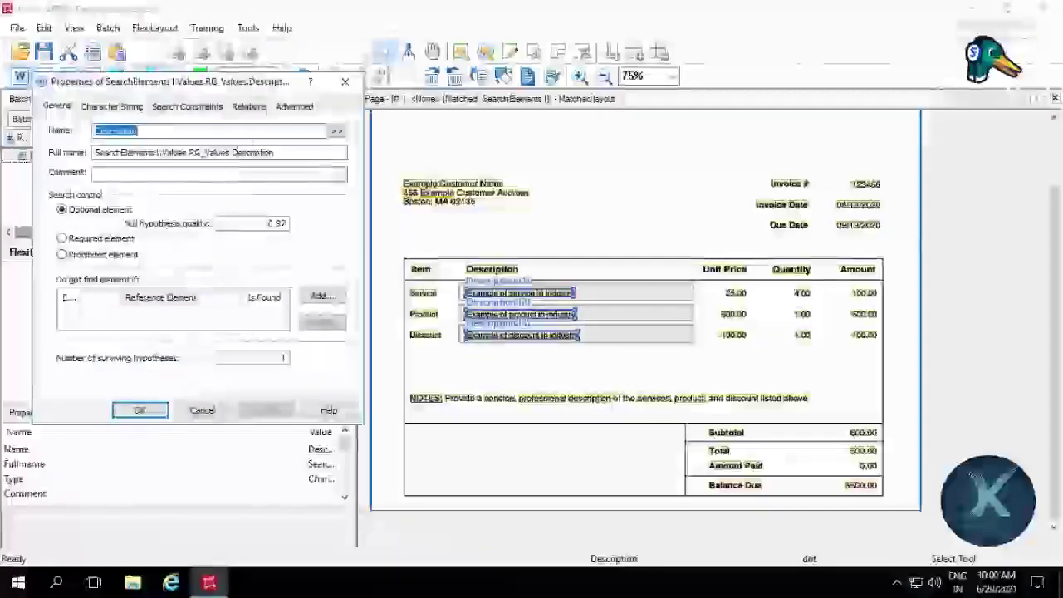
left_click(248, 106)
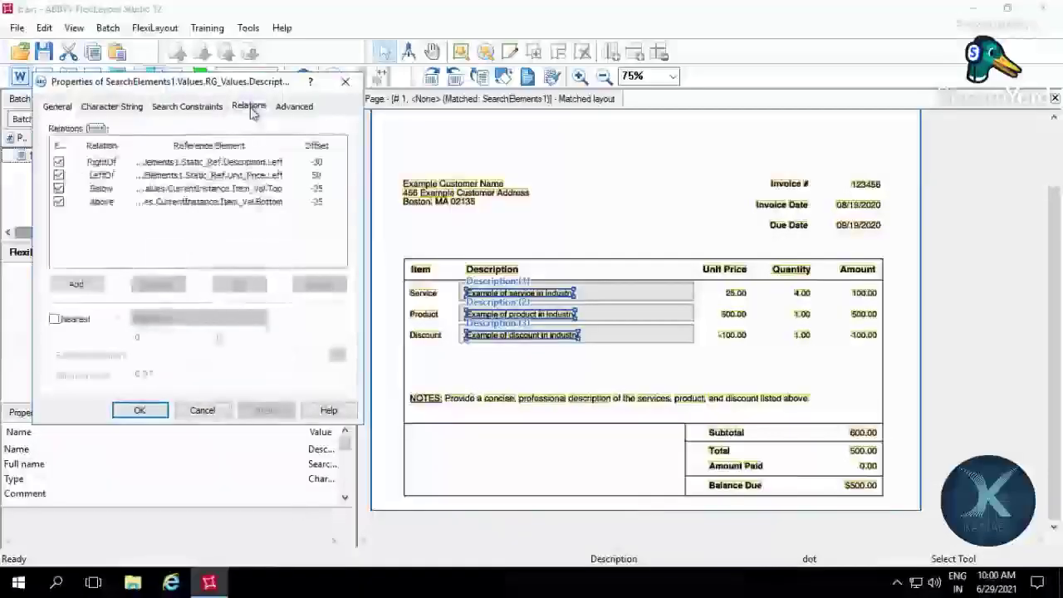
left_click(77, 284)
left_click(88, 260)
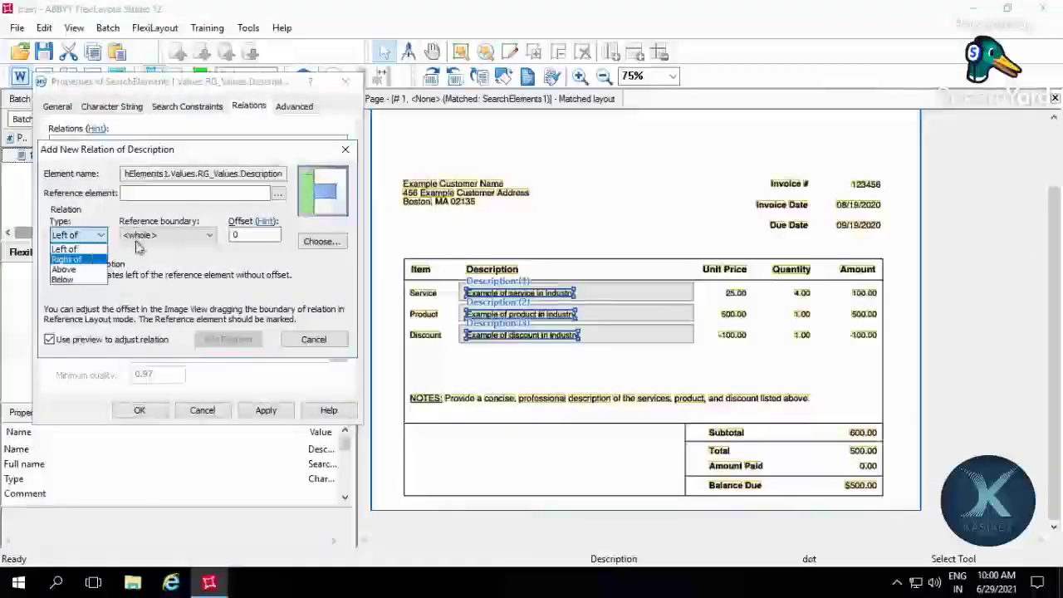
left_click(138, 238)
left_click(222, 235)
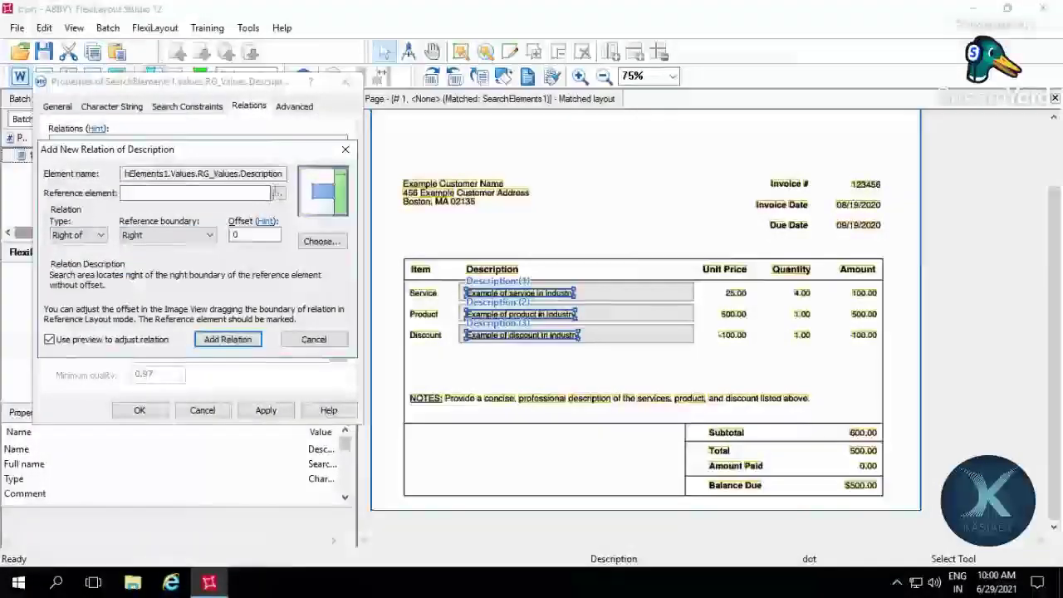
left_click(278, 193)
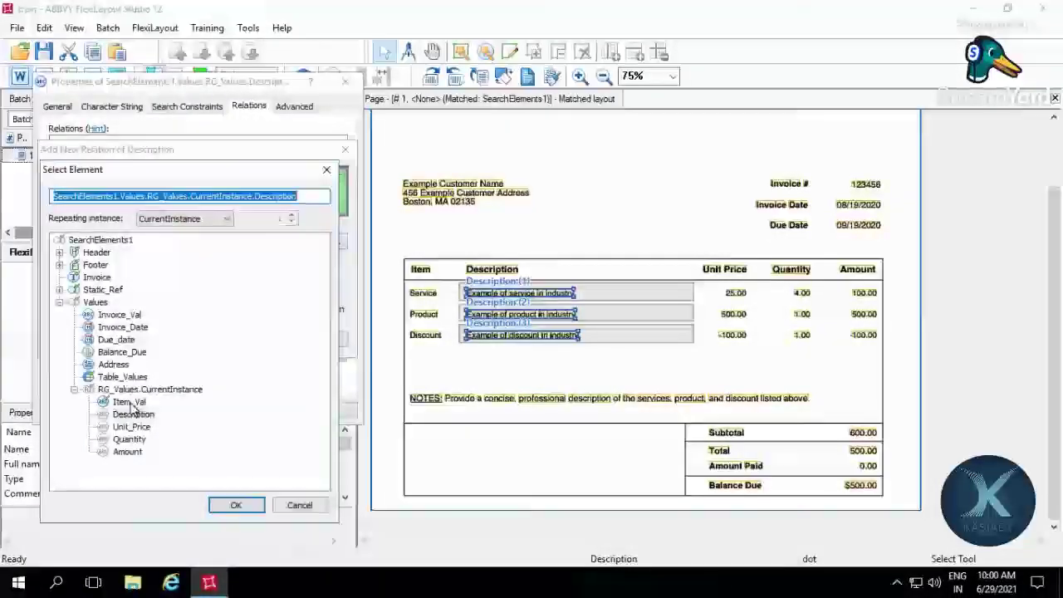
left_click(228, 505)
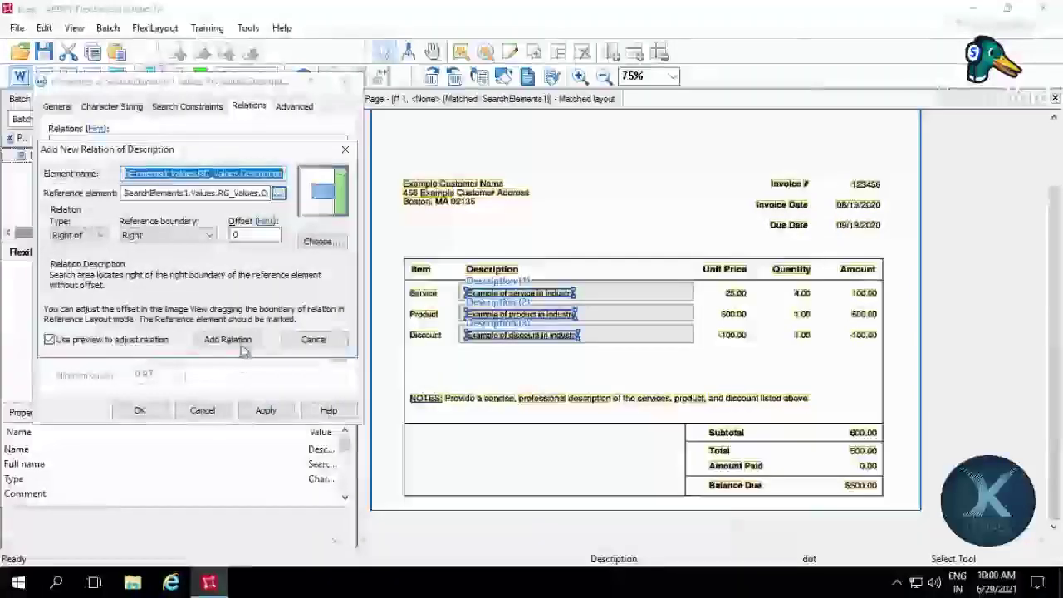
left_click(228, 340)
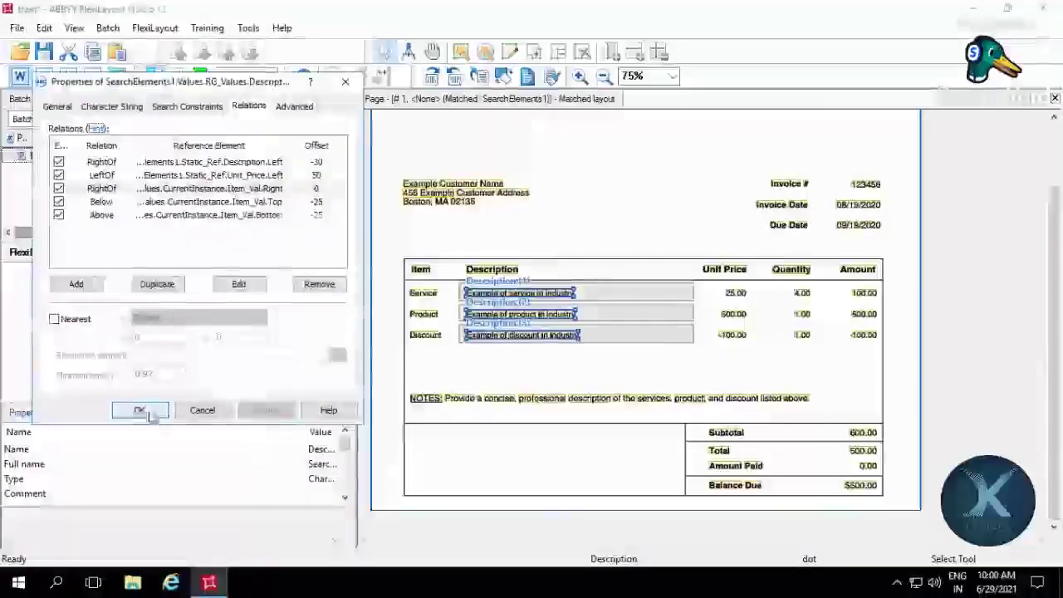
left_click(140, 410)
- Add a Right of relation to the RG_Values Unit_Price element, referencing the right boundary of the current instance's Description
double_click(100, 358)
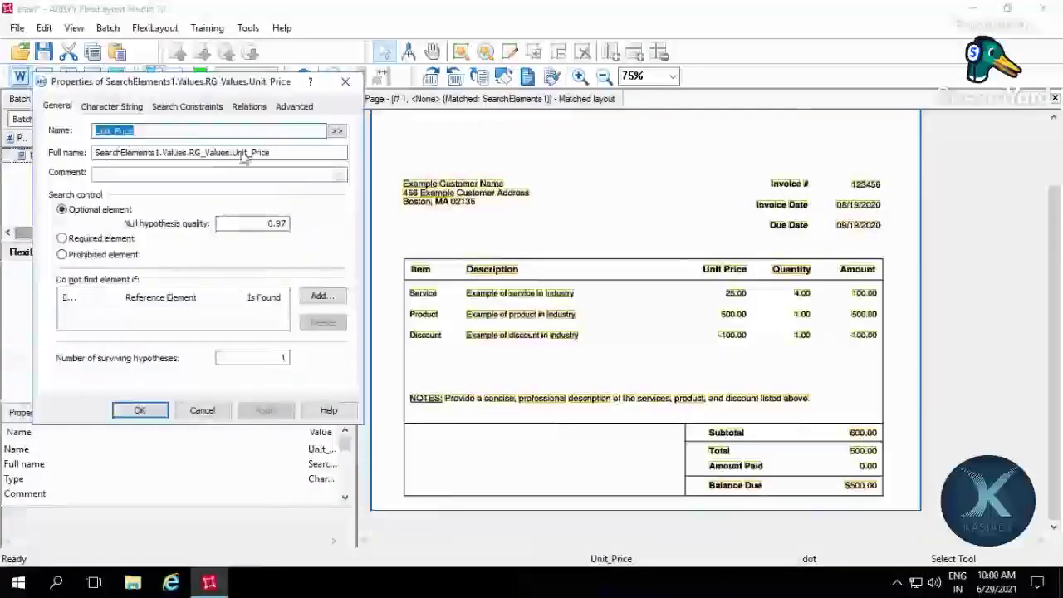
left_click(249, 106)
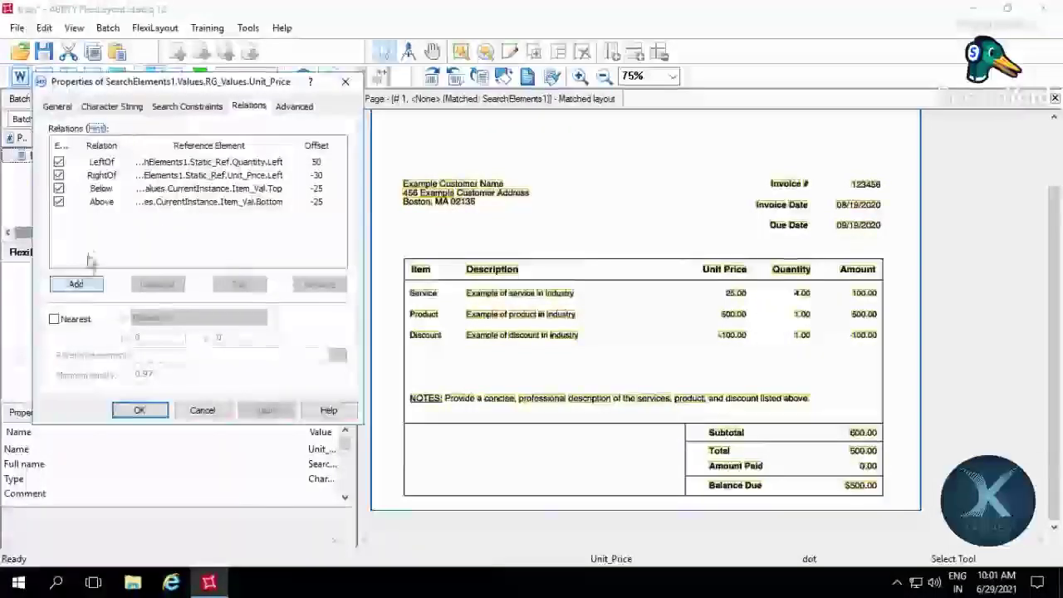
left_click(87, 283)
left_click(79, 235)
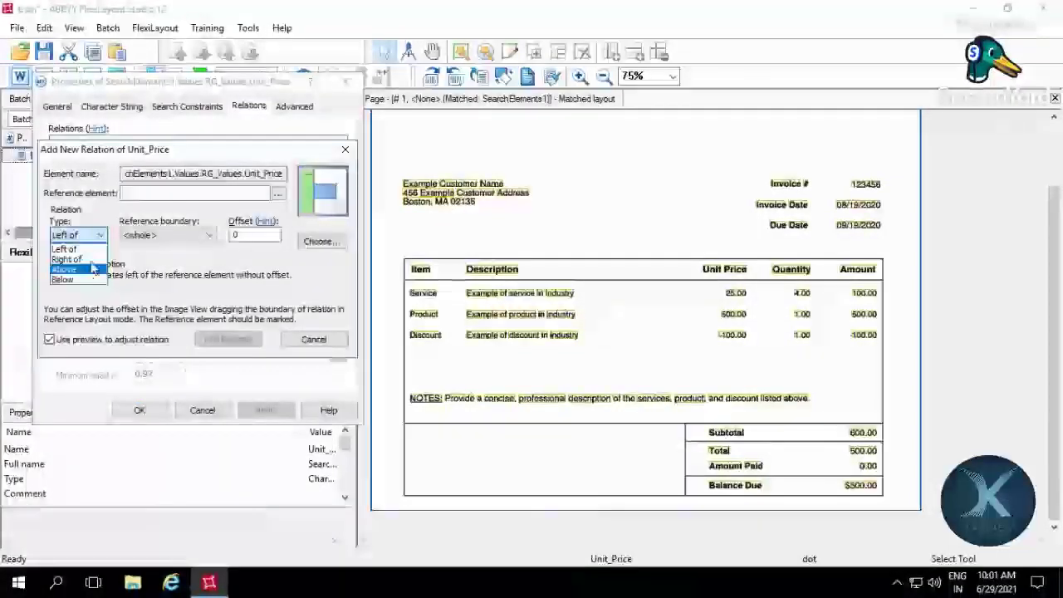
left_click(67, 259)
left_click(157, 235)
left_click(133, 269)
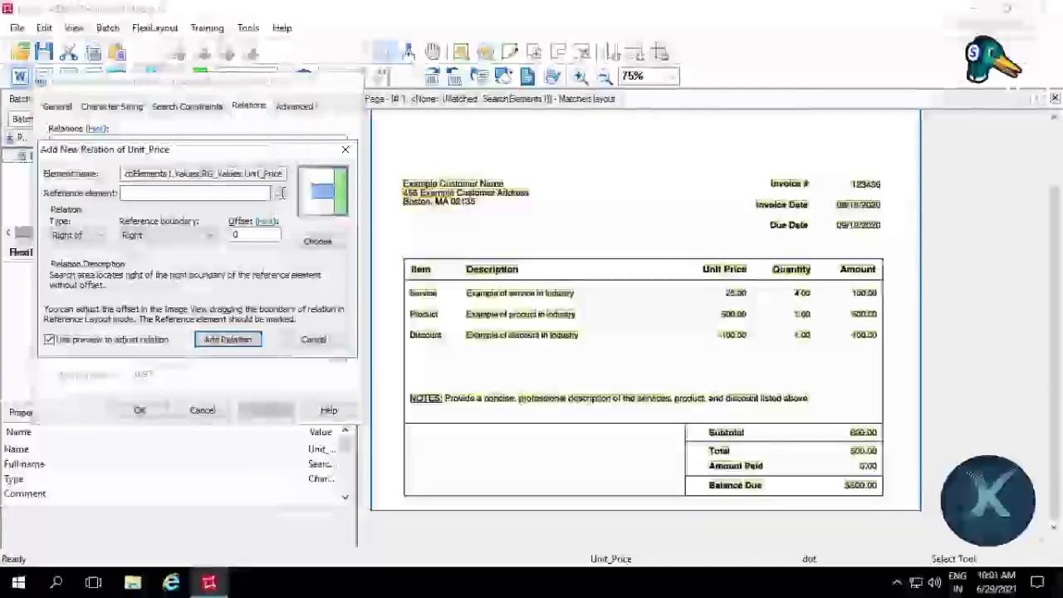
left_click(278, 193)
double_click(115, 417)
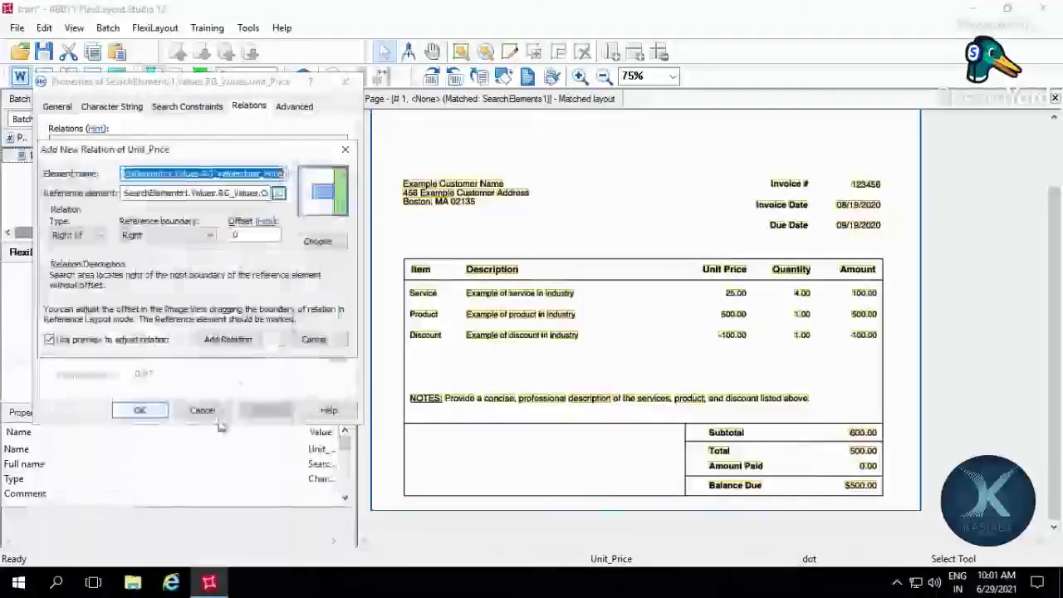
left_click(232, 340)
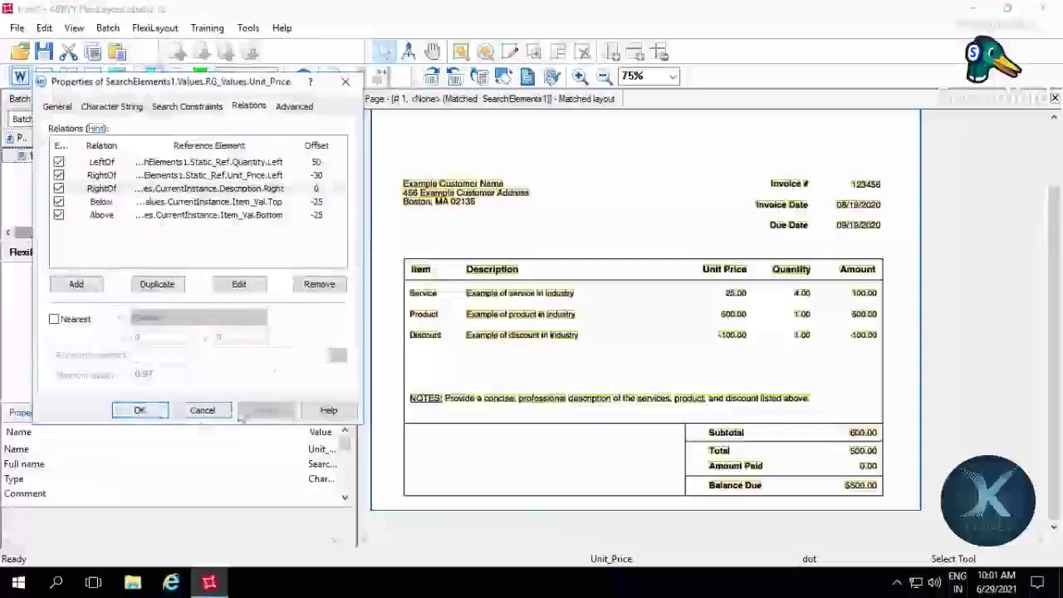
left_click(139, 410)
- Add a Right of relation to the RG_Values Quantity element, referencing the right boundary of the current instance's Unit_Price
left_click(112, 375)
double_click(113, 375)
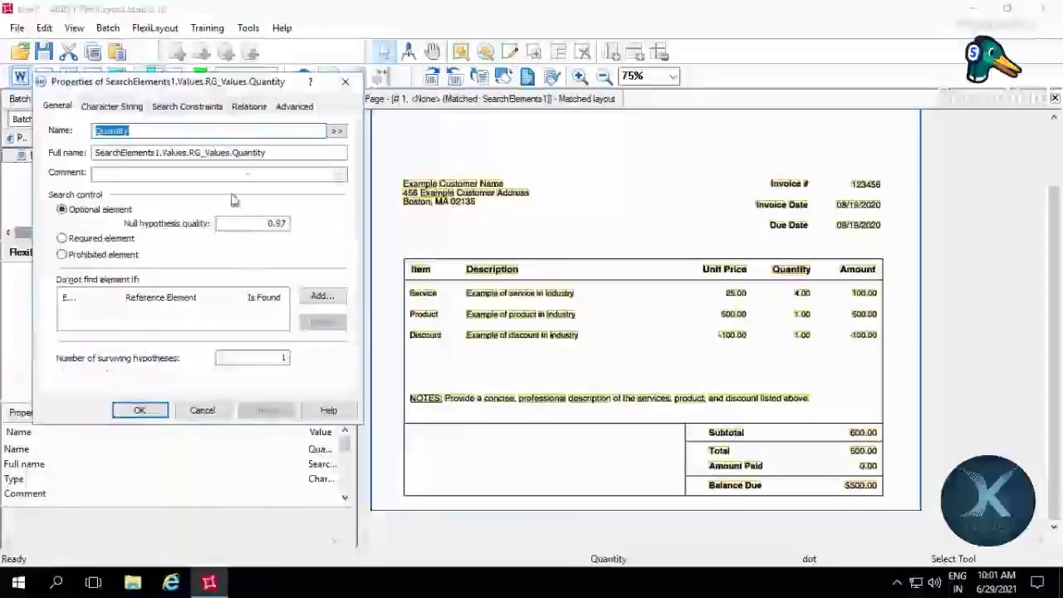
left_click(249, 107)
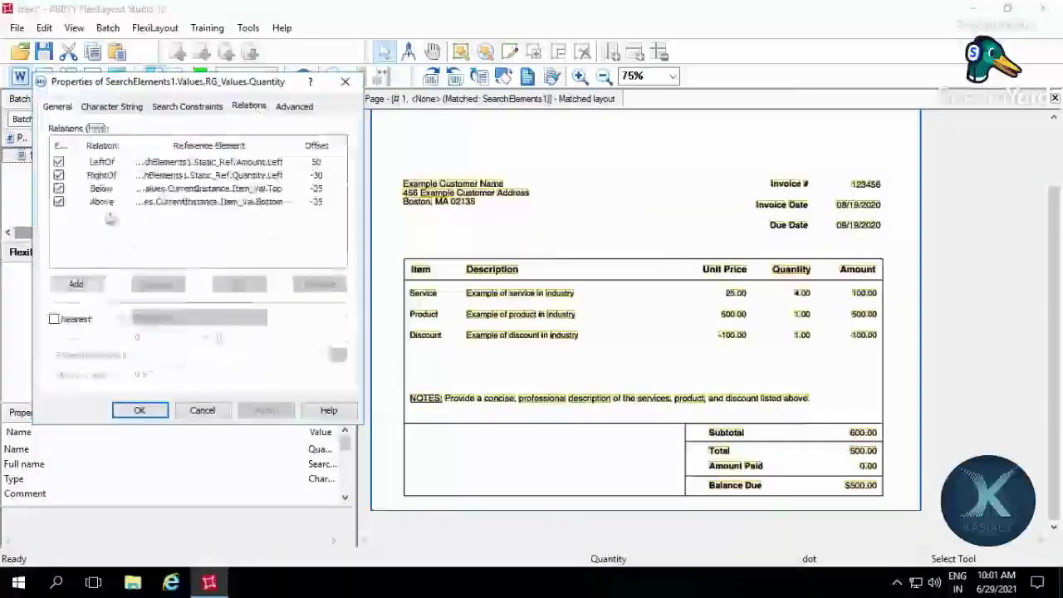
left_click(77, 284)
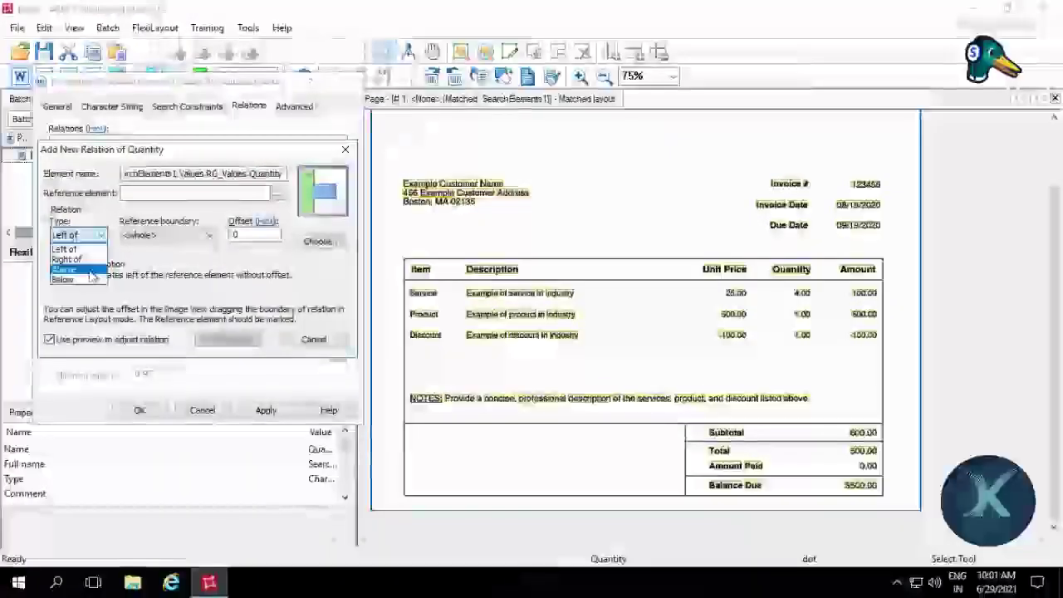
left_click(151, 236)
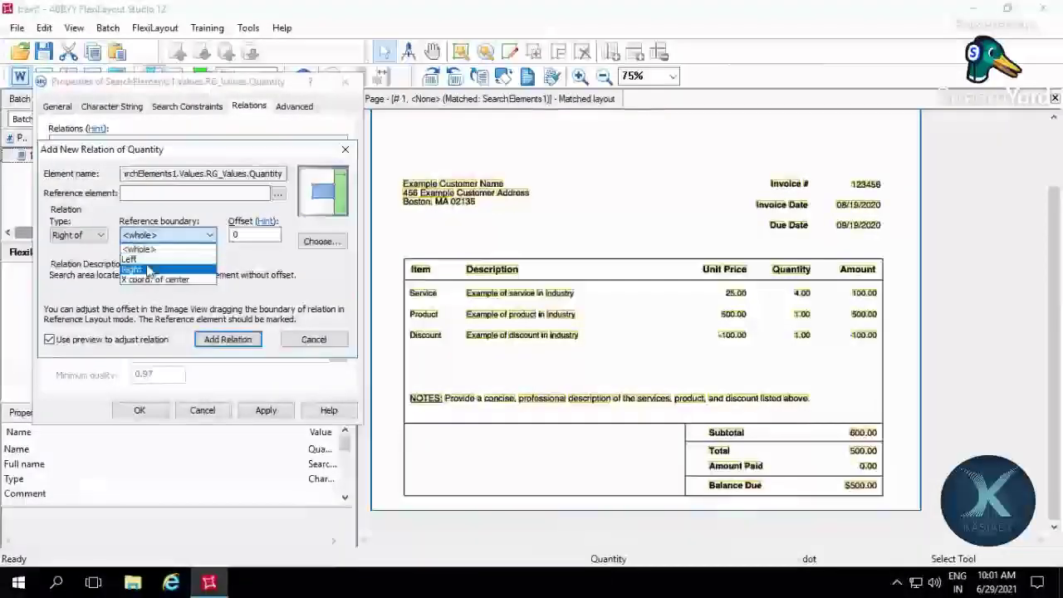
left_click(199, 269)
left_click(278, 193)
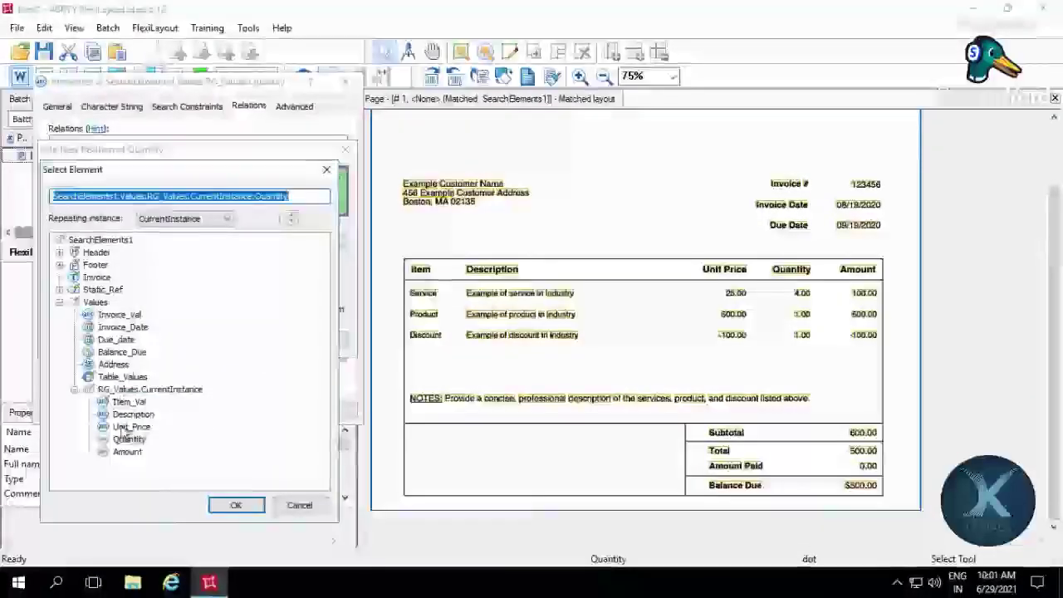
double_click(129, 427)
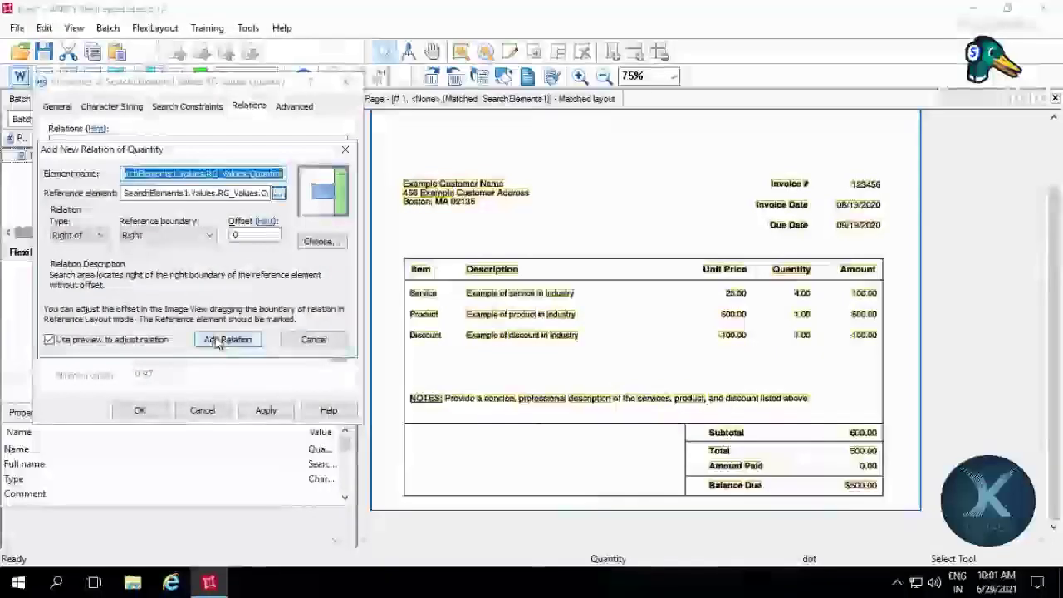
left_click(229, 340)
left_click(141, 410)
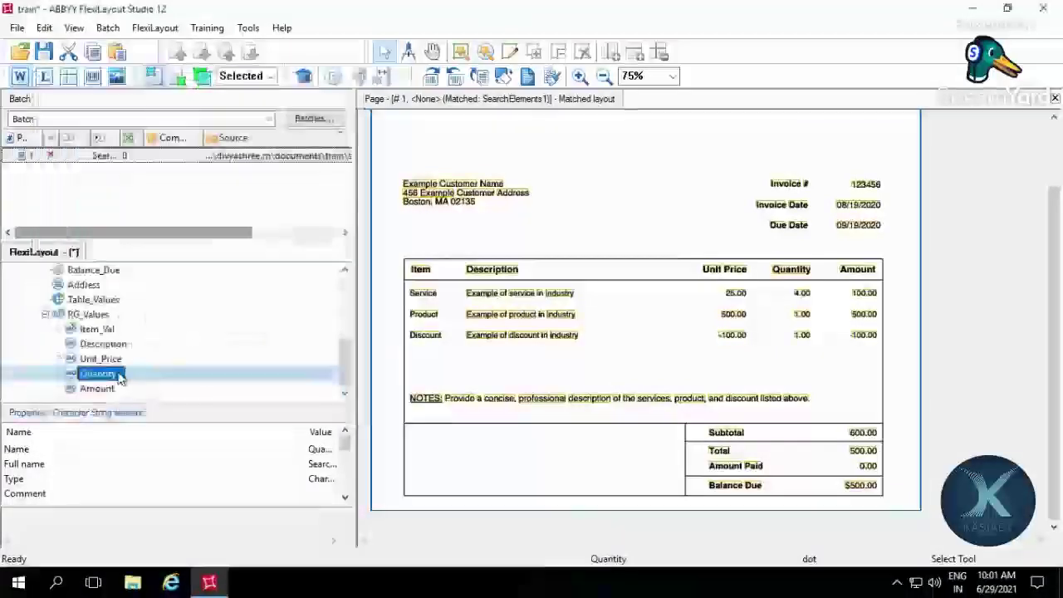
- Add a Right of relation to the RG_Values Amount element, referencing the right boundary of the current instance's Quantity
double_click(110, 391)
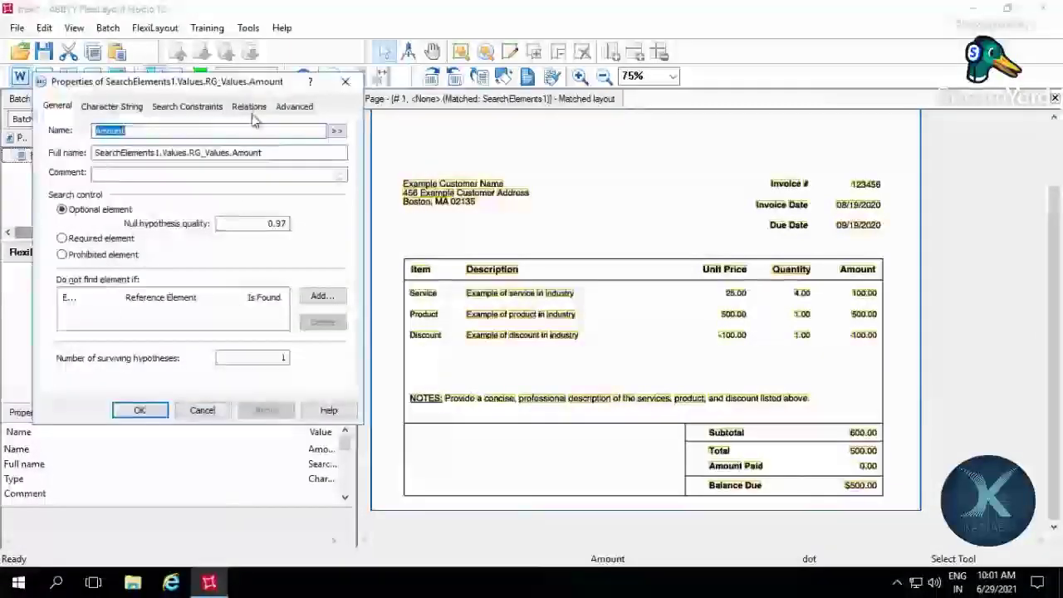
left_click(249, 108)
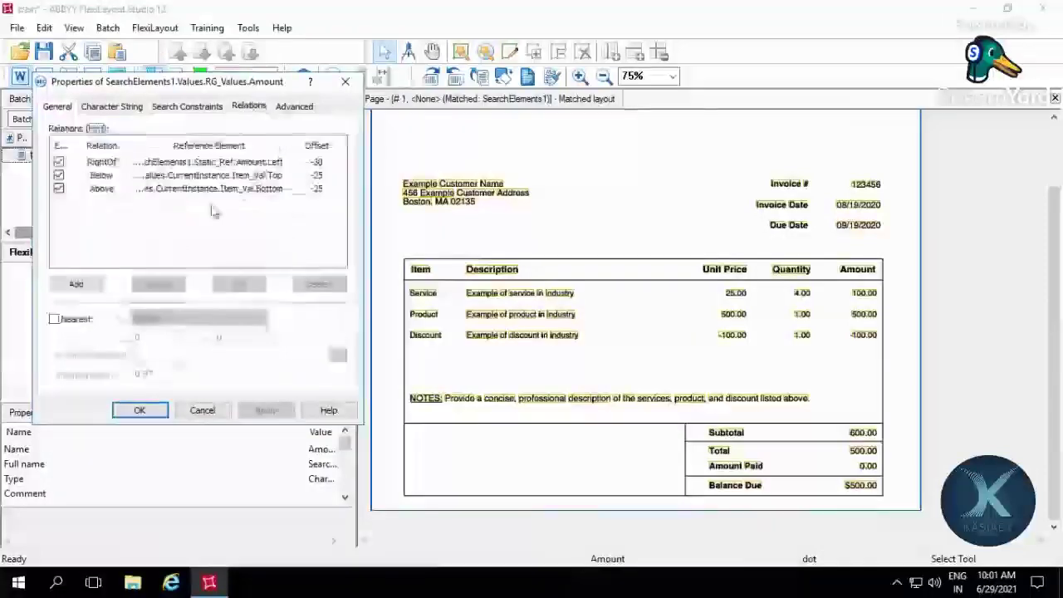
left_click(76, 283)
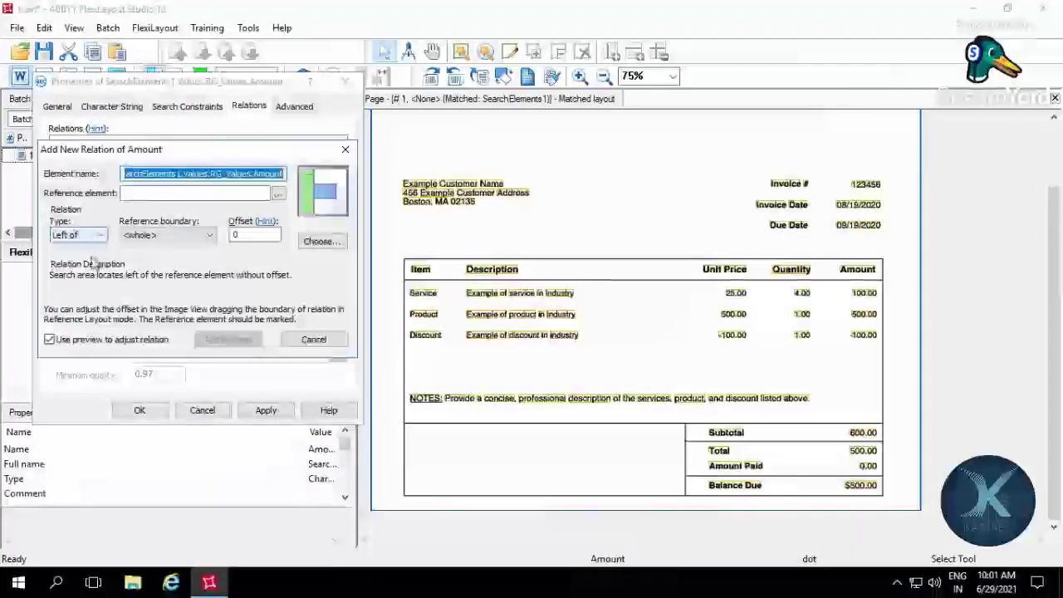
left_click(66, 259)
left_click(166, 235)
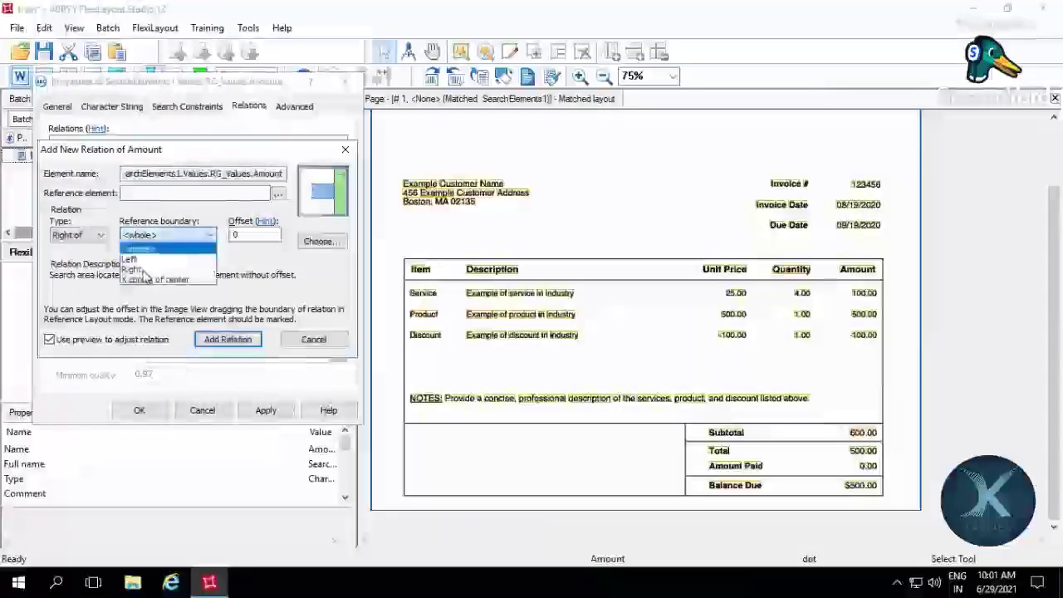
left_click(278, 193)
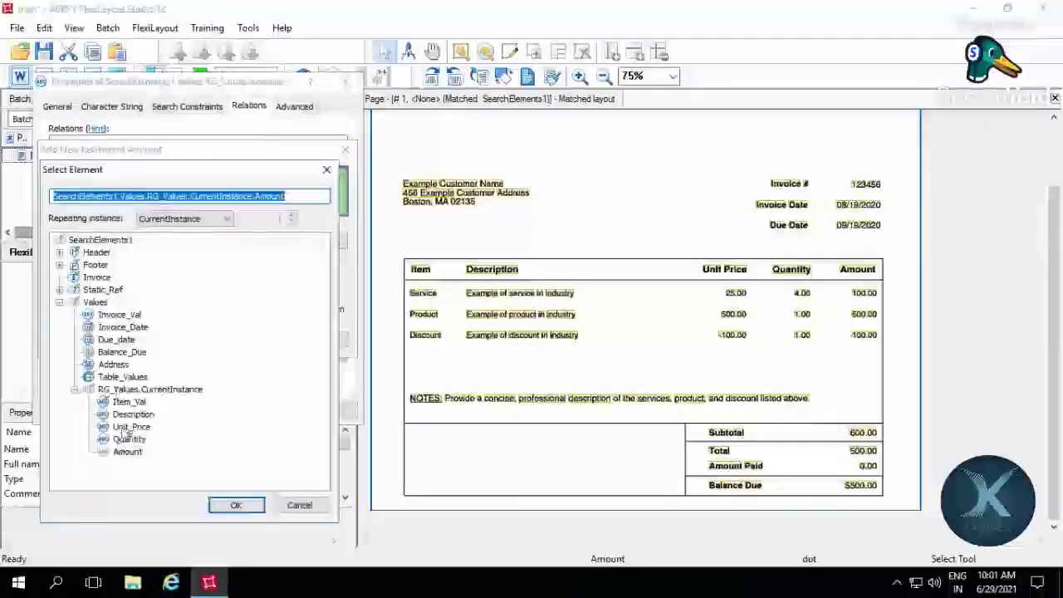
double_click(129, 439)
left_click(237, 341)
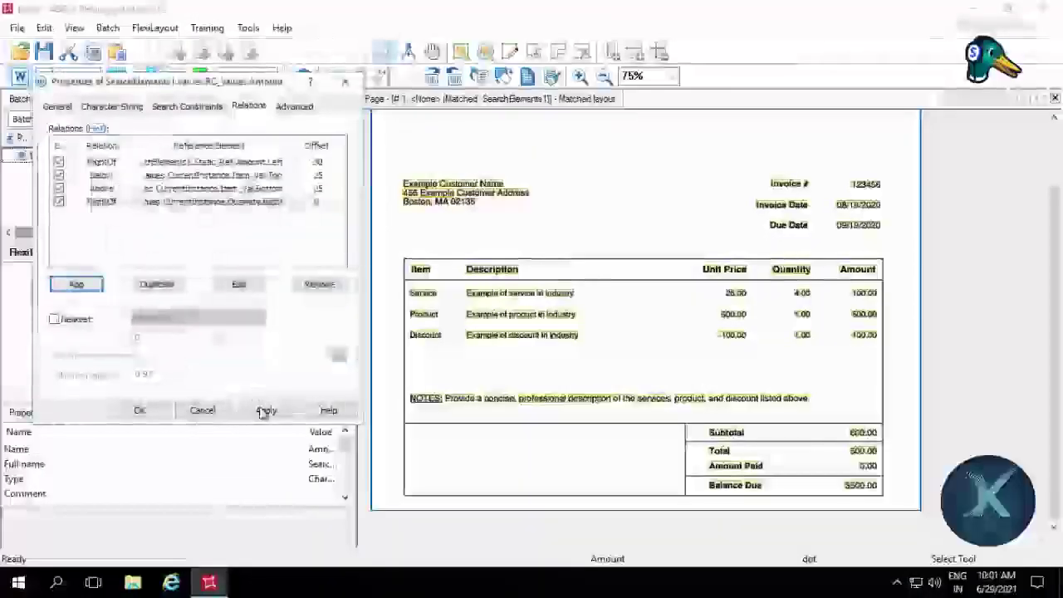
left_click(164, 413)
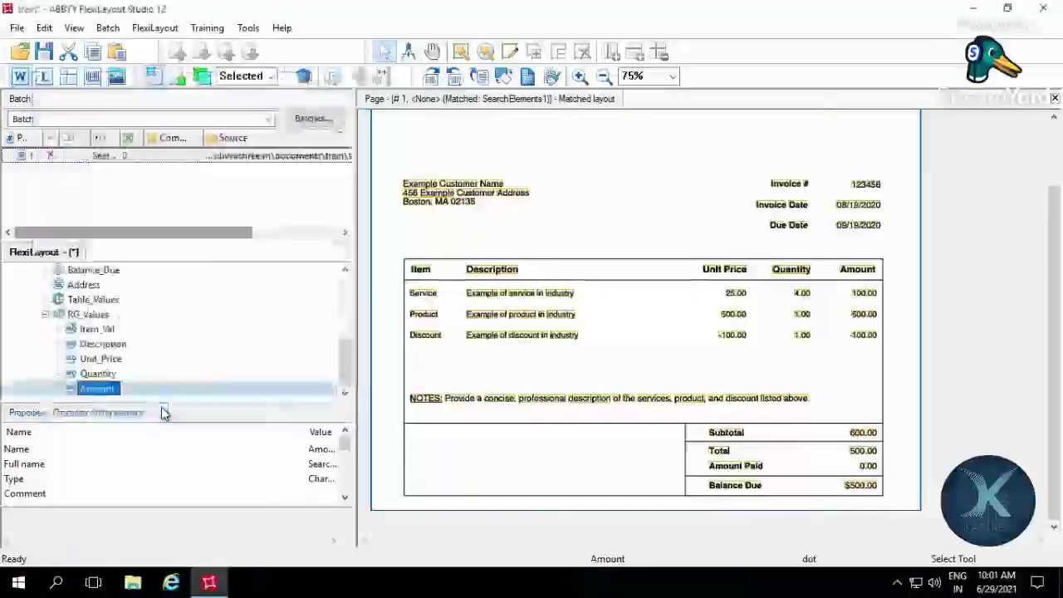
- Match page 1 against the updated layout, show the RG_Values regions on the invoice, and collapse the group
left_click(216, 160)
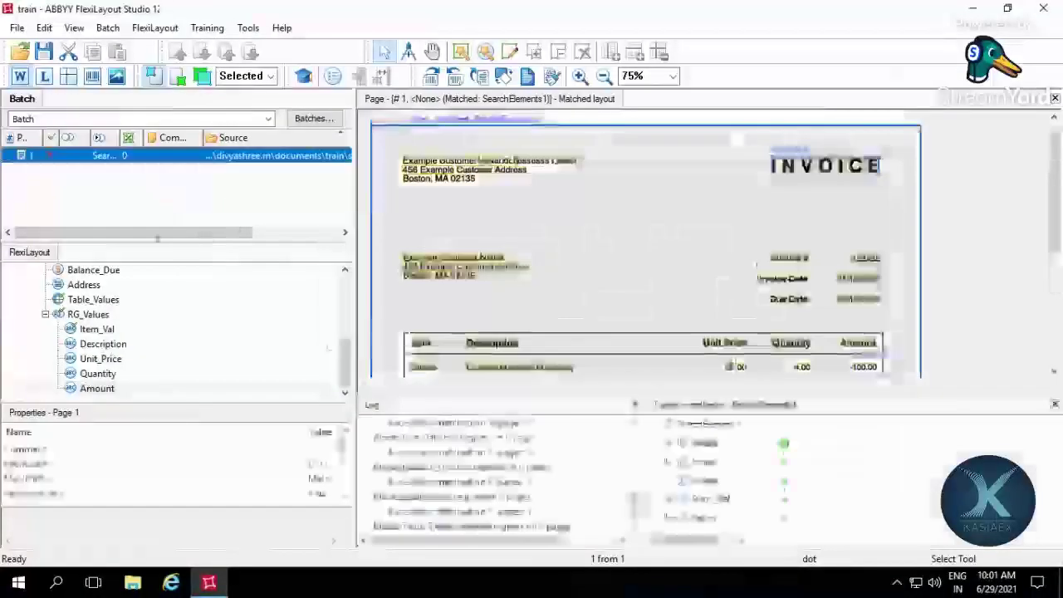
left_click(89, 316)
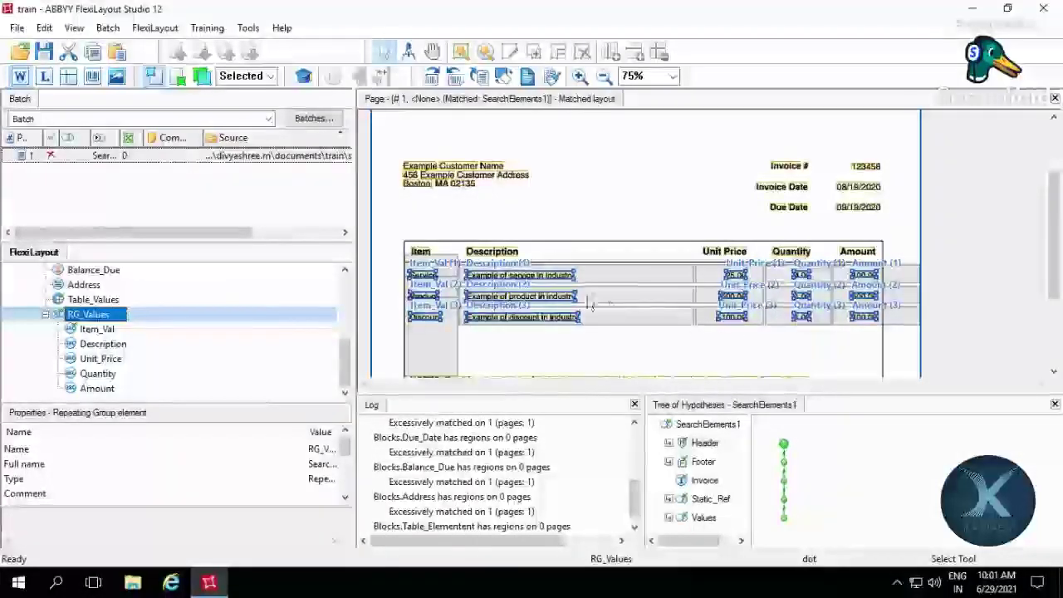
left_click(47, 315)
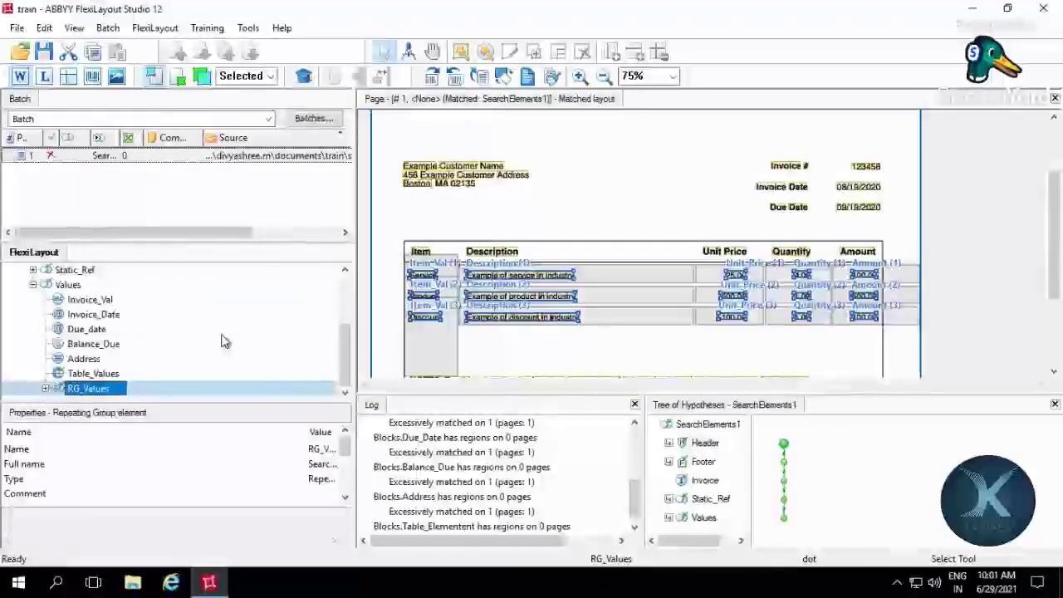
- Add a repeating group block under Blocks and set its region assignment layout to SearchElements1
left_click(33, 286)
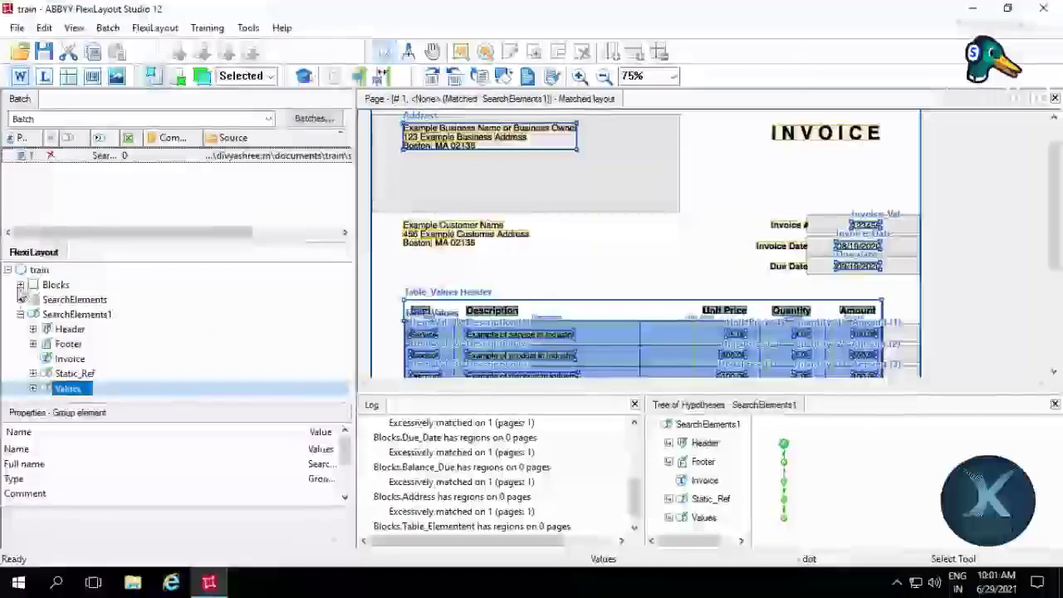
double_click(49, 284)
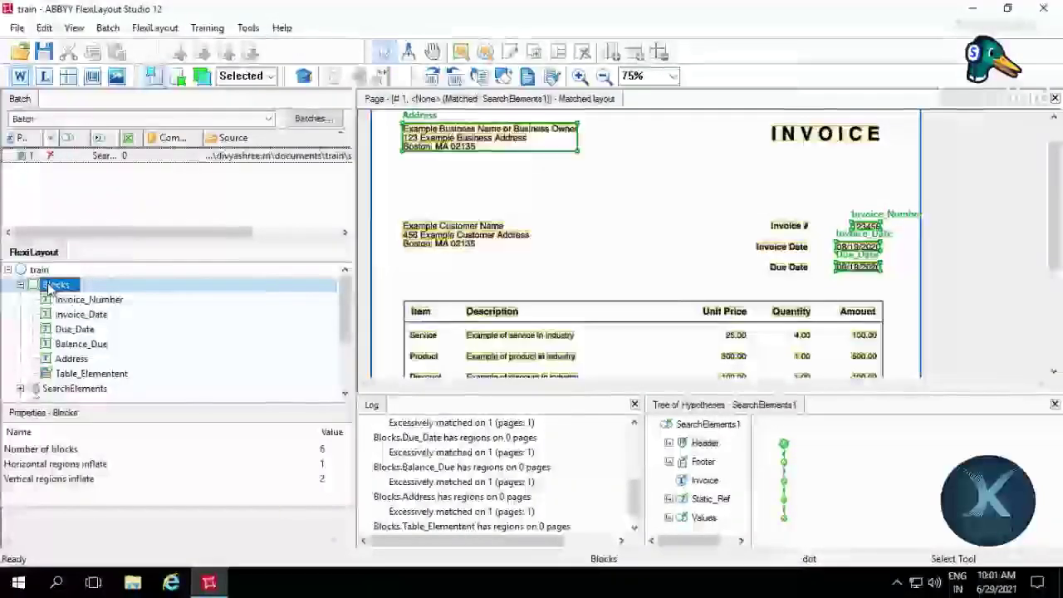
right_click(62, 287)
mouse_move(94, 292)
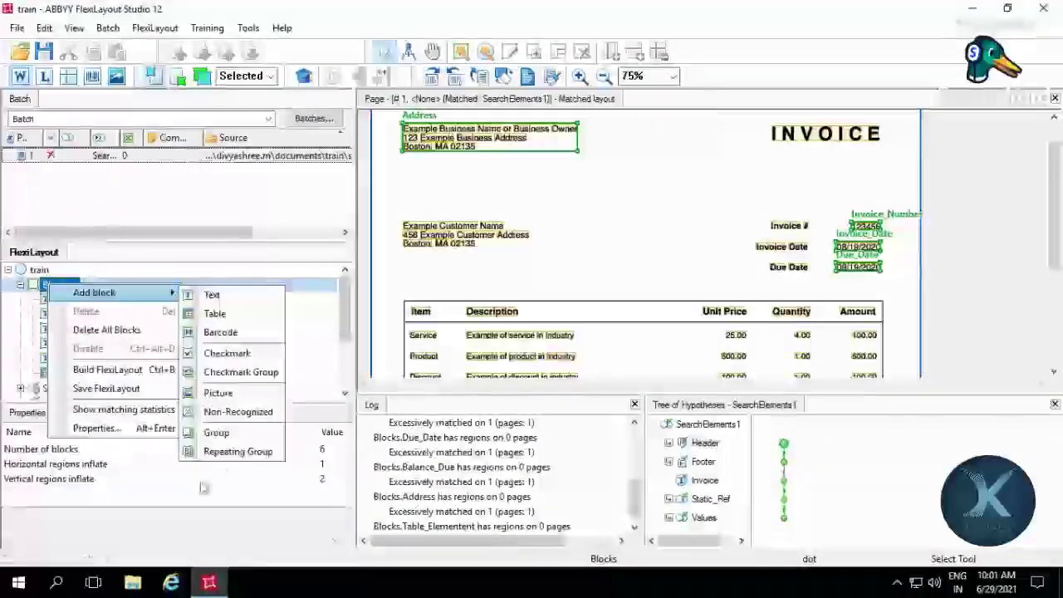
left_click(231, 452)
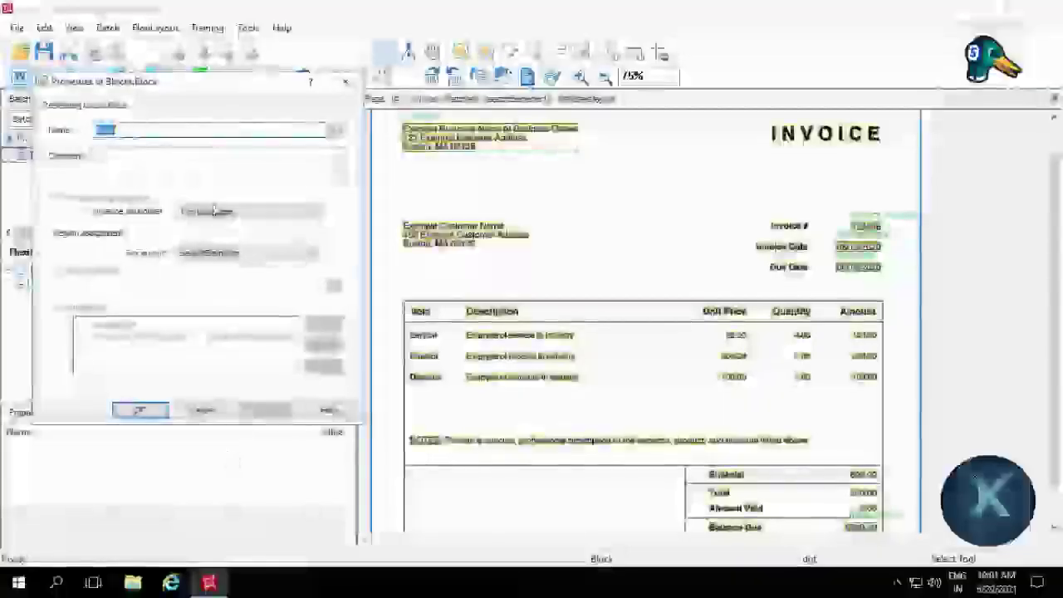
left_click(223, 254)
left_click(207, 264)
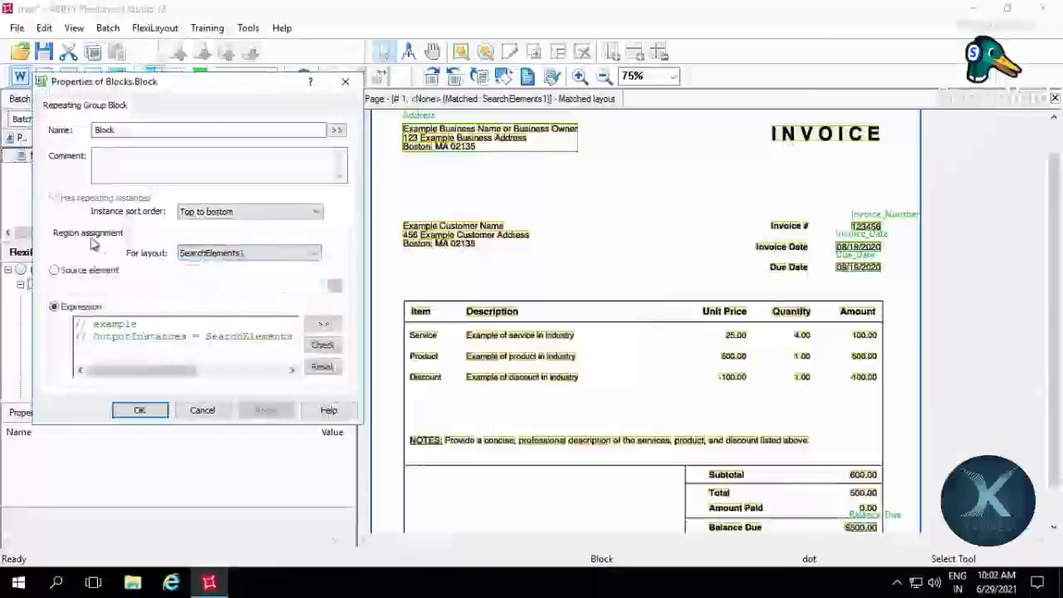
- Assign SearchElements1.Values.RG_Values.AllInstances as the source element of the new repeating group block
left_click(274, 288)
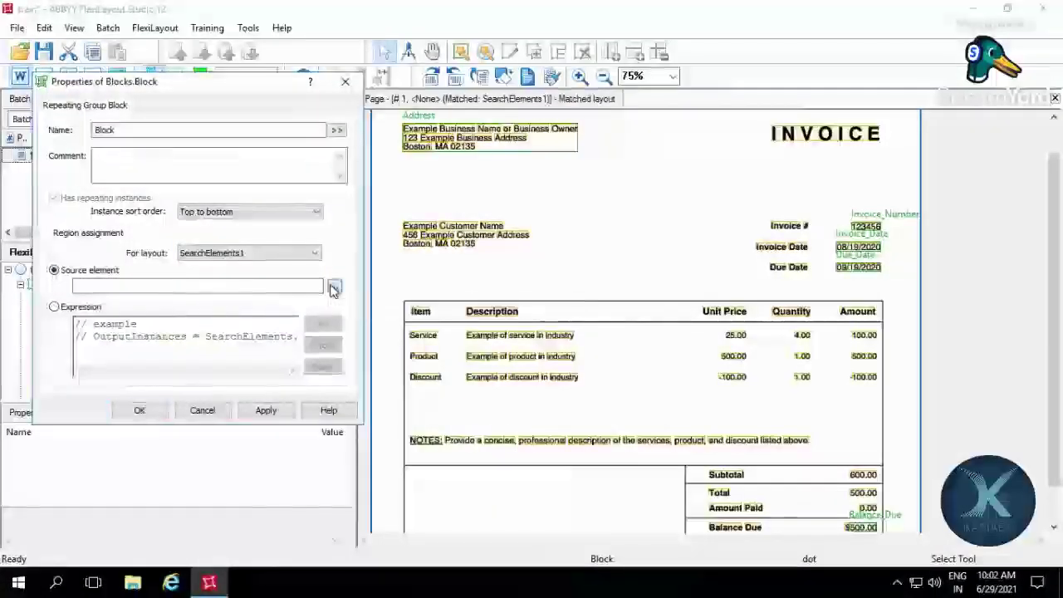
left_click(334, 286)
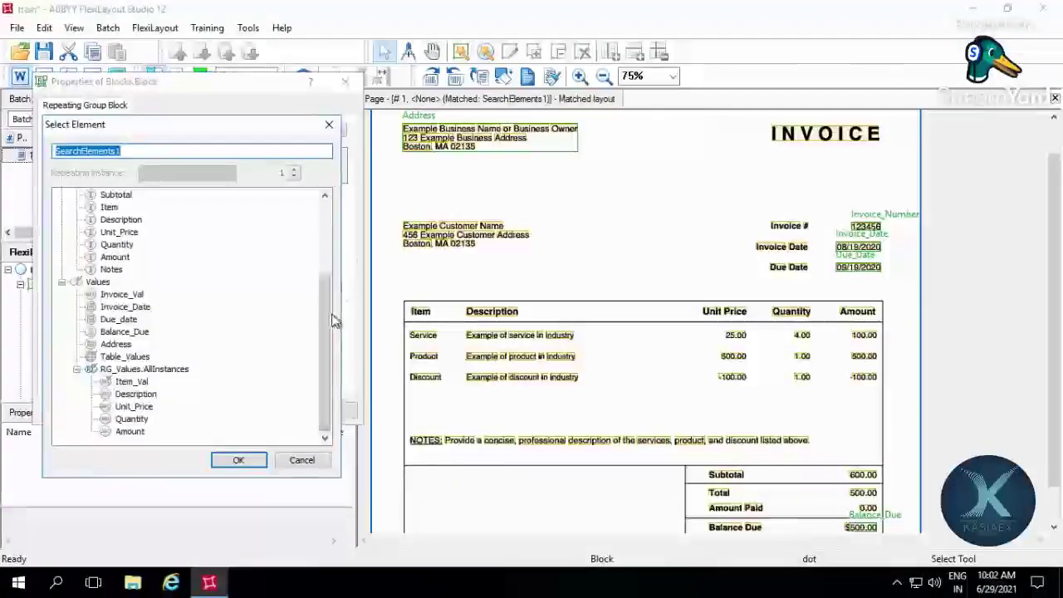
left_click_drag(322, 338, 335, 214)
left_click_drag(332, 355, 327, 422)
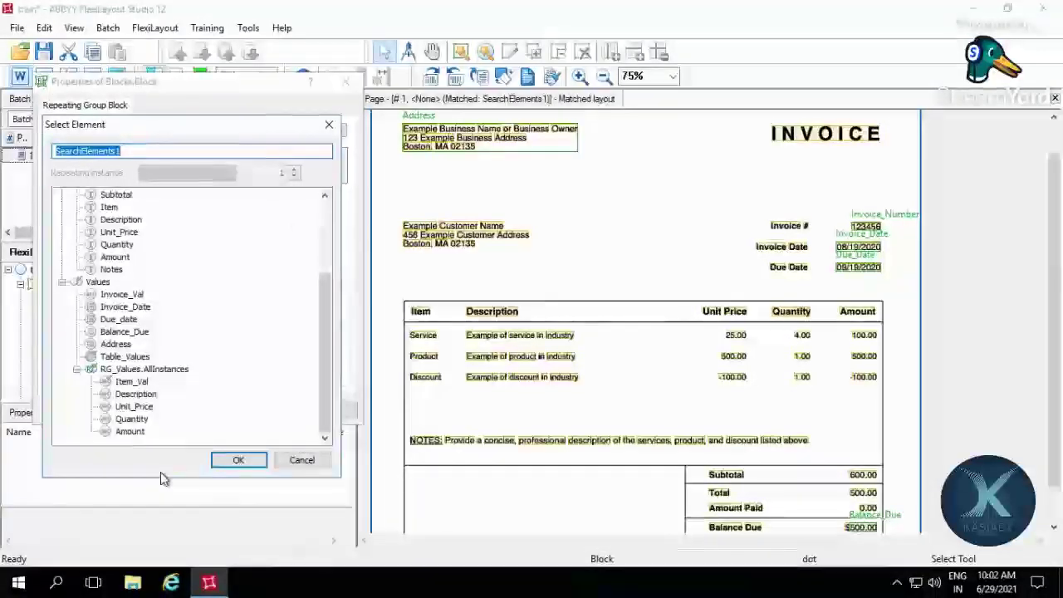
left_click(152, 370)
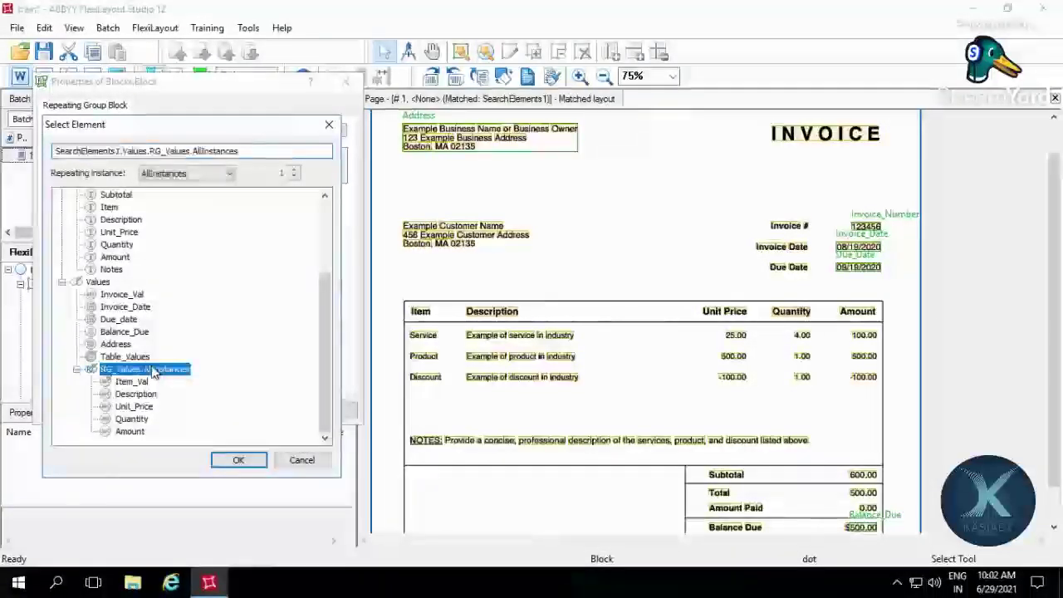
left_click(237, 459)
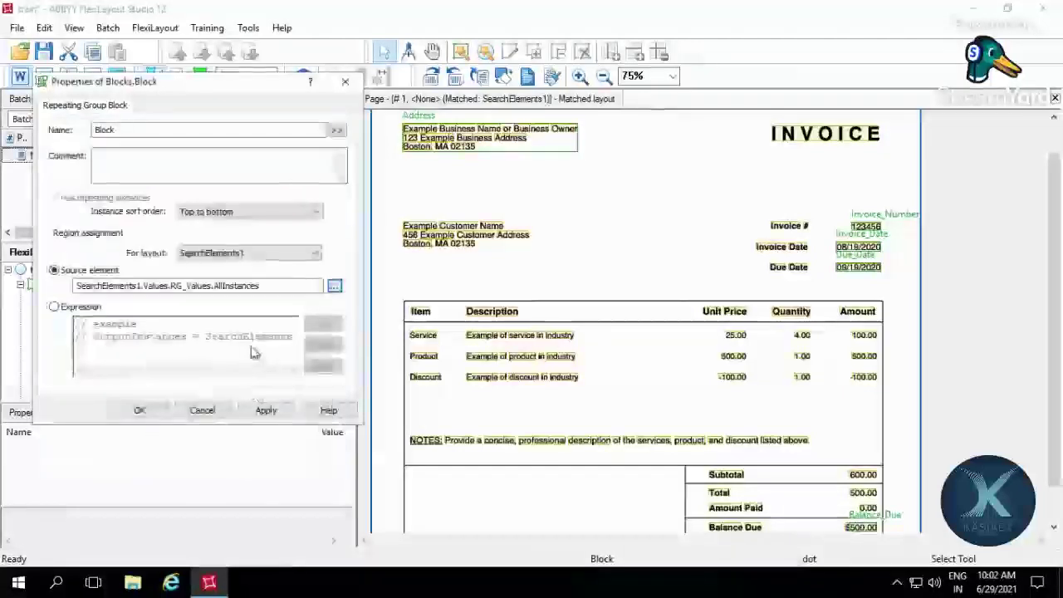
left_click(266, 409)
left_click(140, 410)
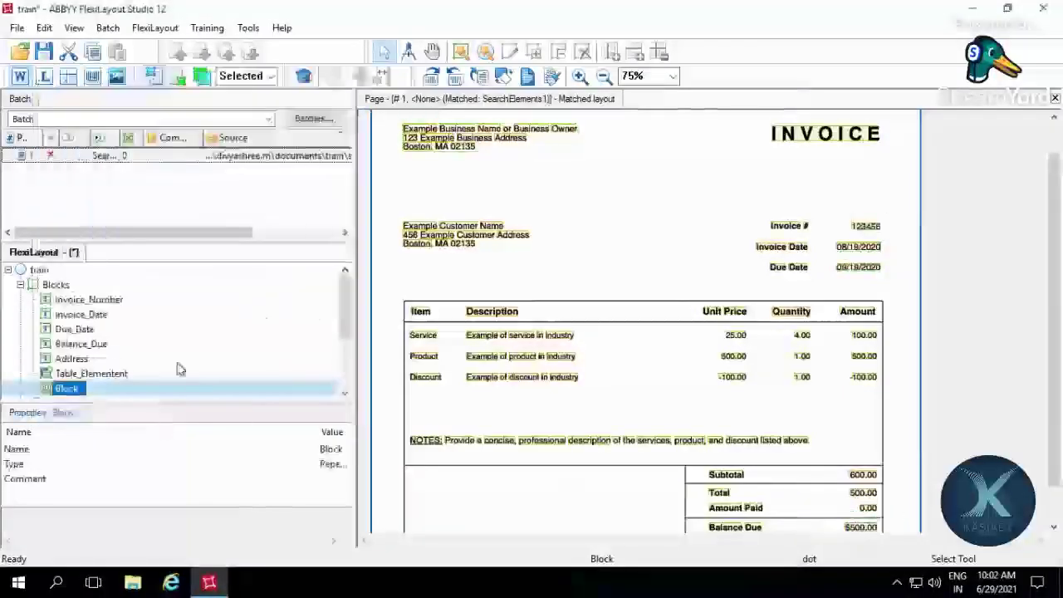
- Add a text block named Item inside the repeating group block
right_click(63, 390)
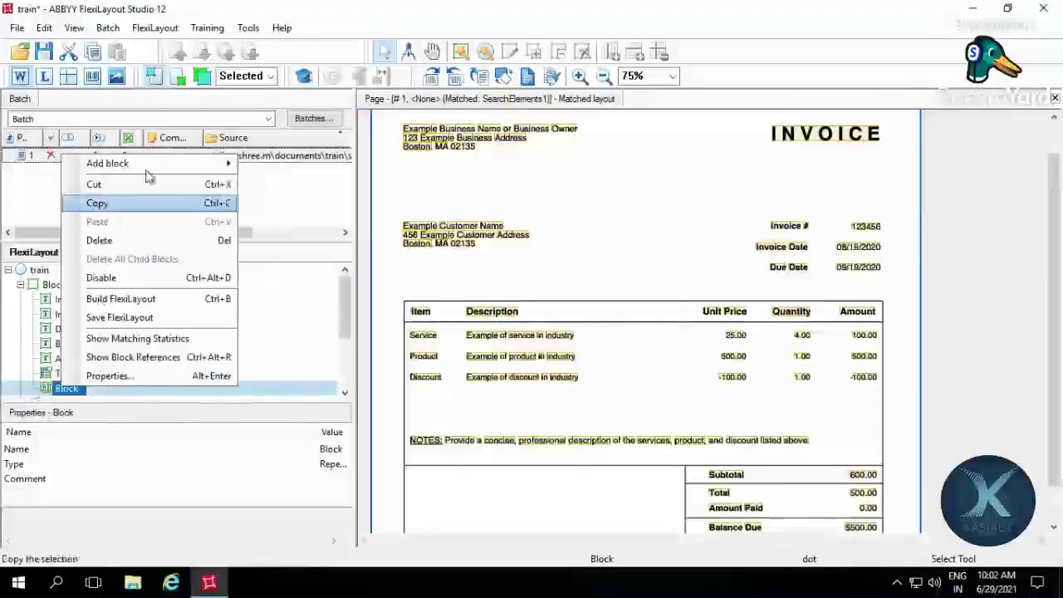
mouse_move(158, 164)
left_click(275, 166)
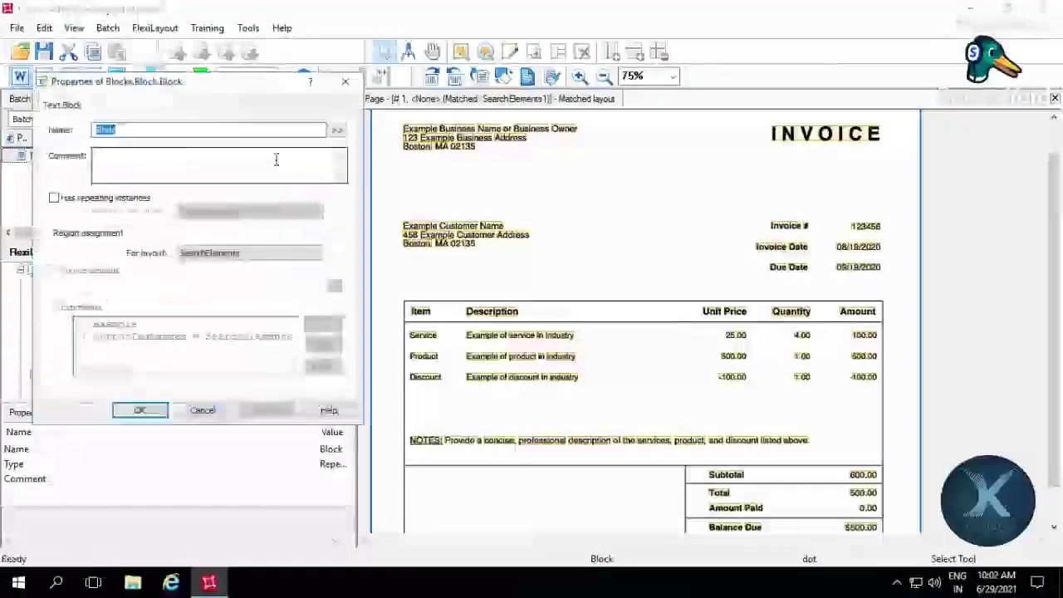
type("tit")
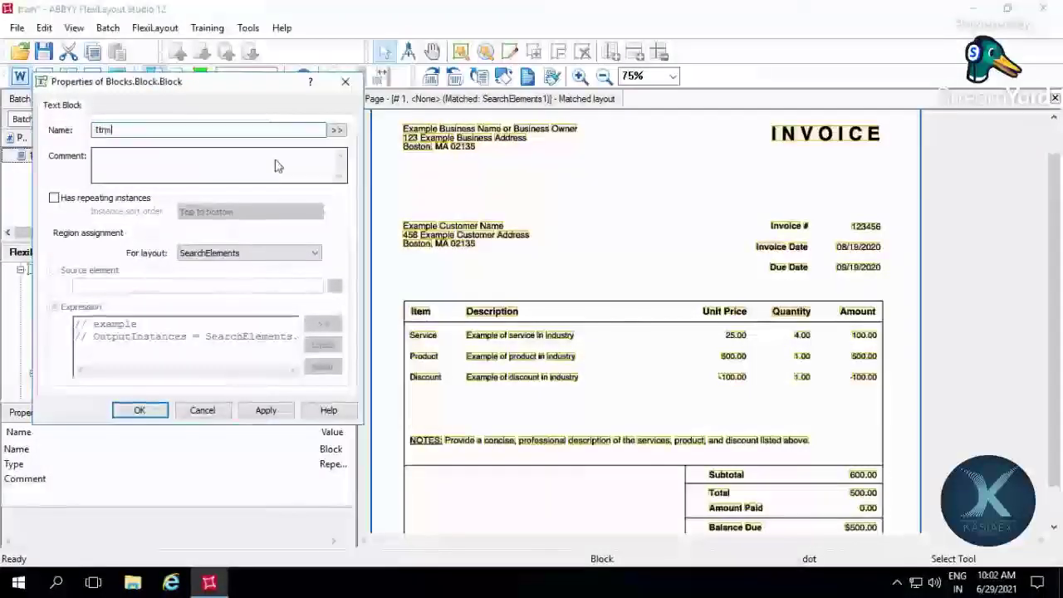
type("em")
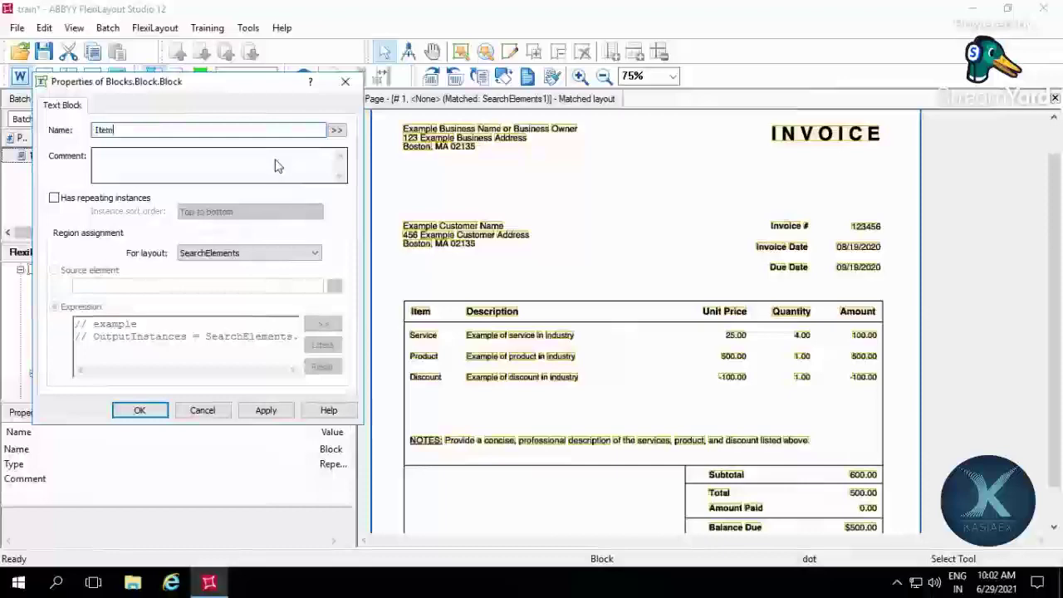
- Set the Item block's layout to SearchElements1 and its source element to SearchElements1.Values.RG_Values.AllInstances.Item_Val
left_click(303, 253)
left_click(191, 275)
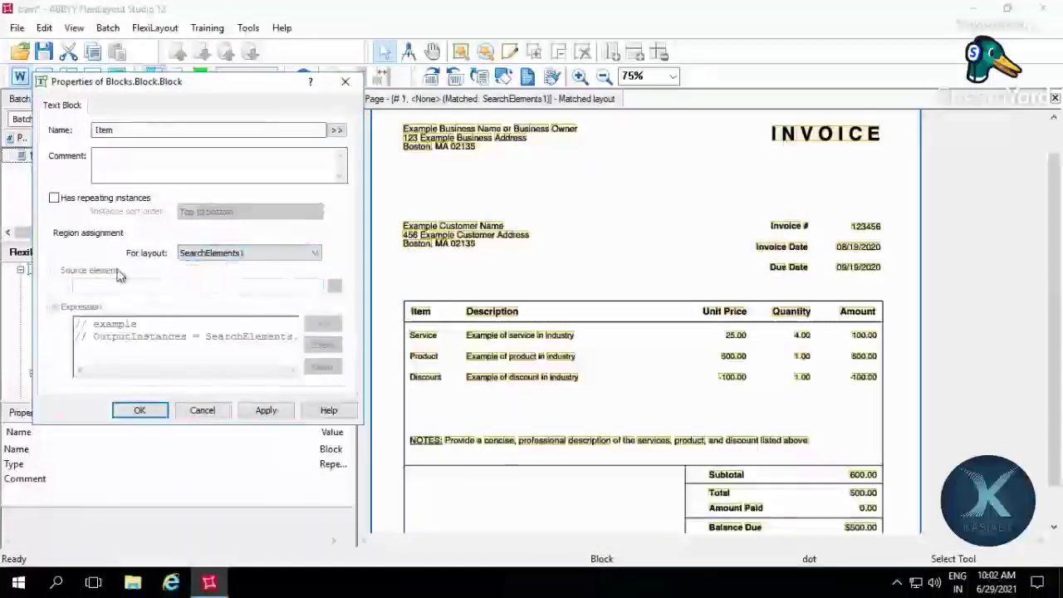
left_click(125, 277)
left_click(334, 285)
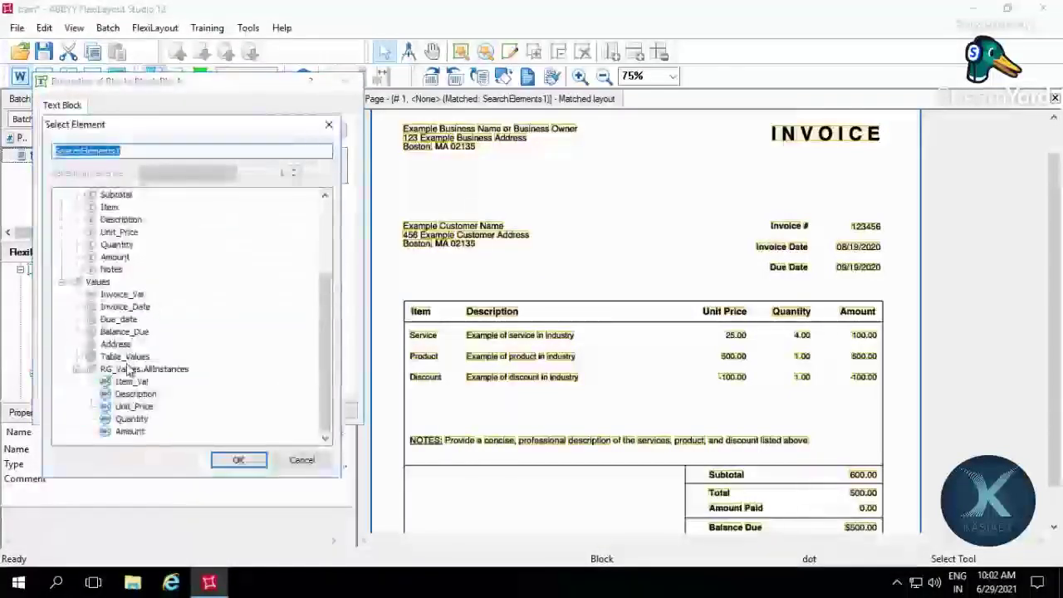
double_click(131, 381)
left_click(265, 410)
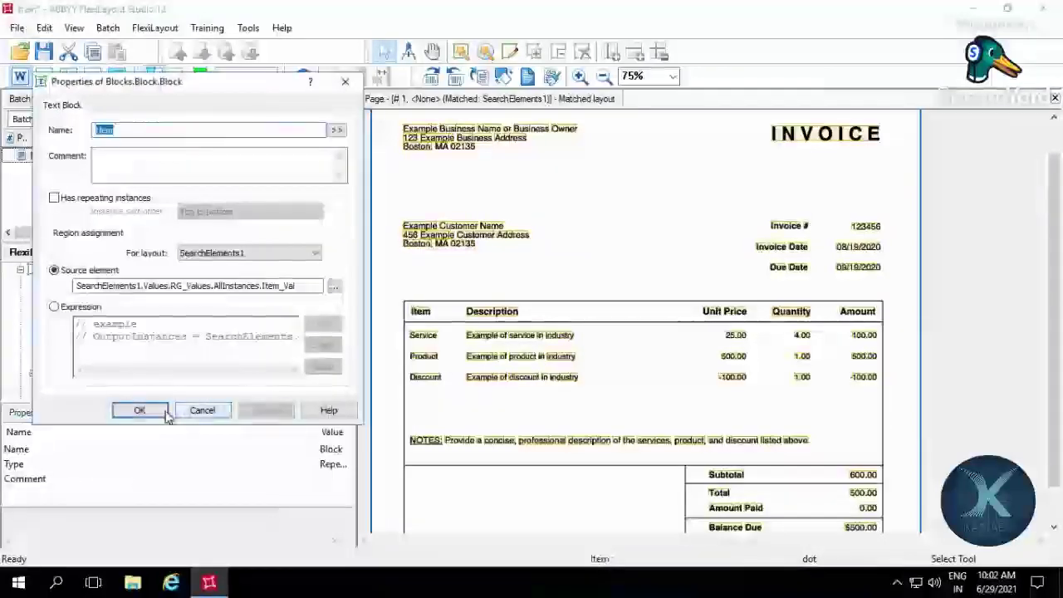
left_click(140, 411)
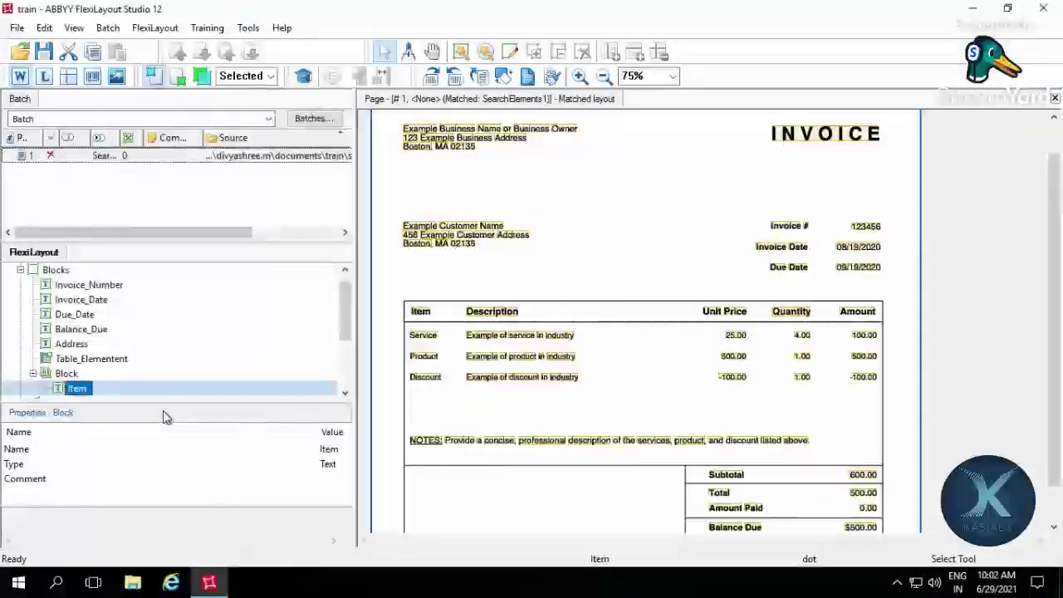
- Duplicate the Item text block three times within the repeating group block
key("ctrl+c")
key("ctrl+v")
key("ctrl+v")
key("ctrl+v")
- Rename the Item1 block as Description and set its SearchElements1 source element to the RG_Values Description element
double_click(87, 360)
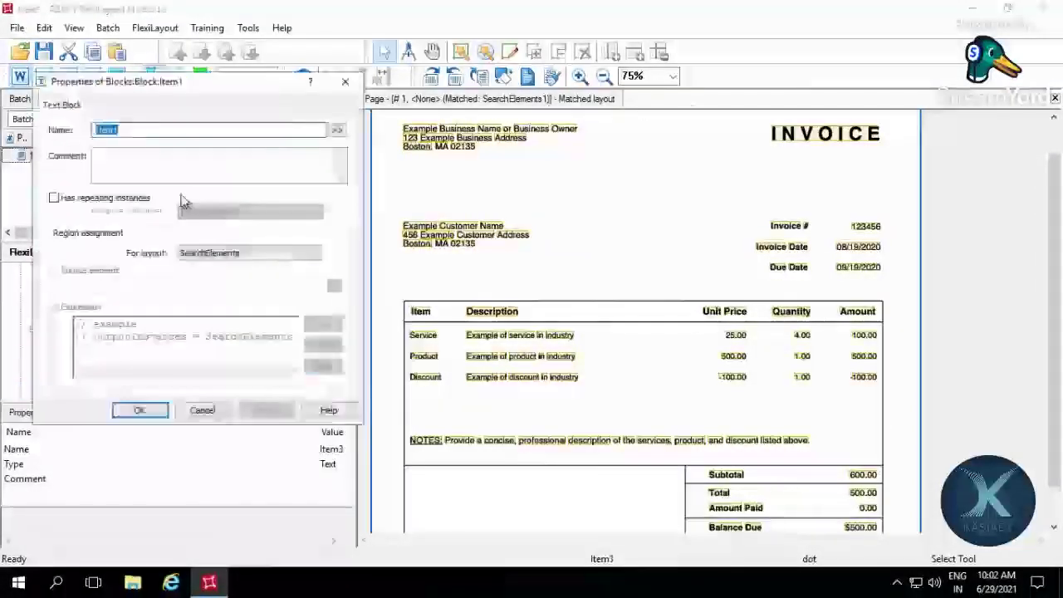
type("Datcr")
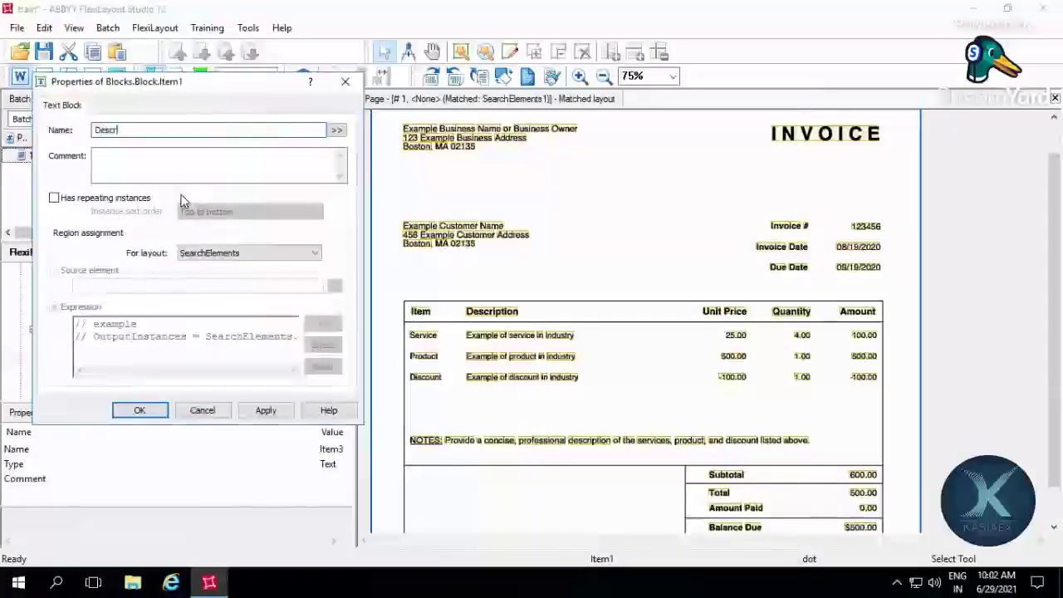
type("iption")
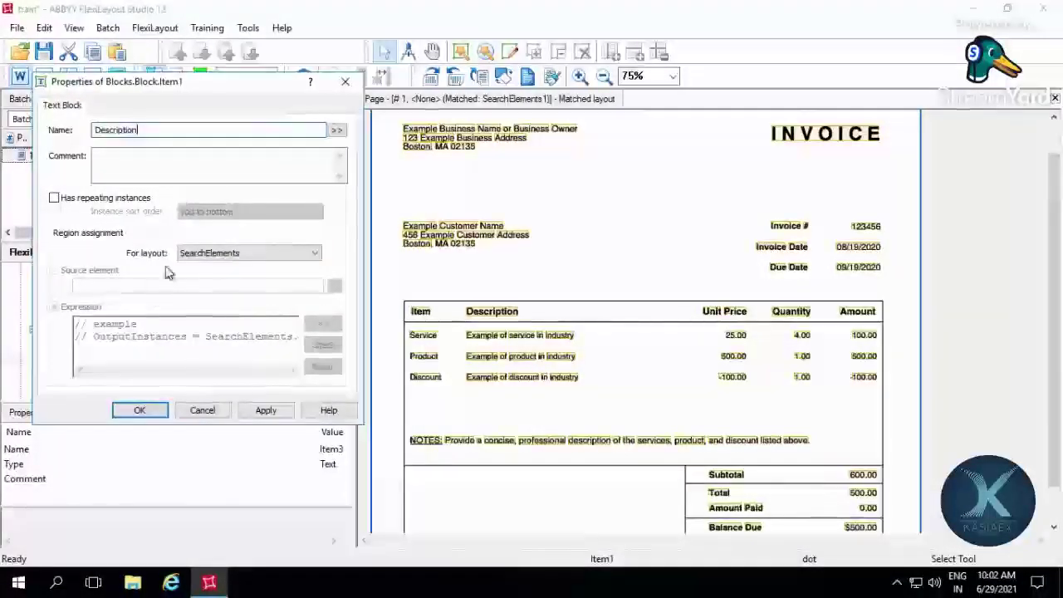
left_click(205, 266)
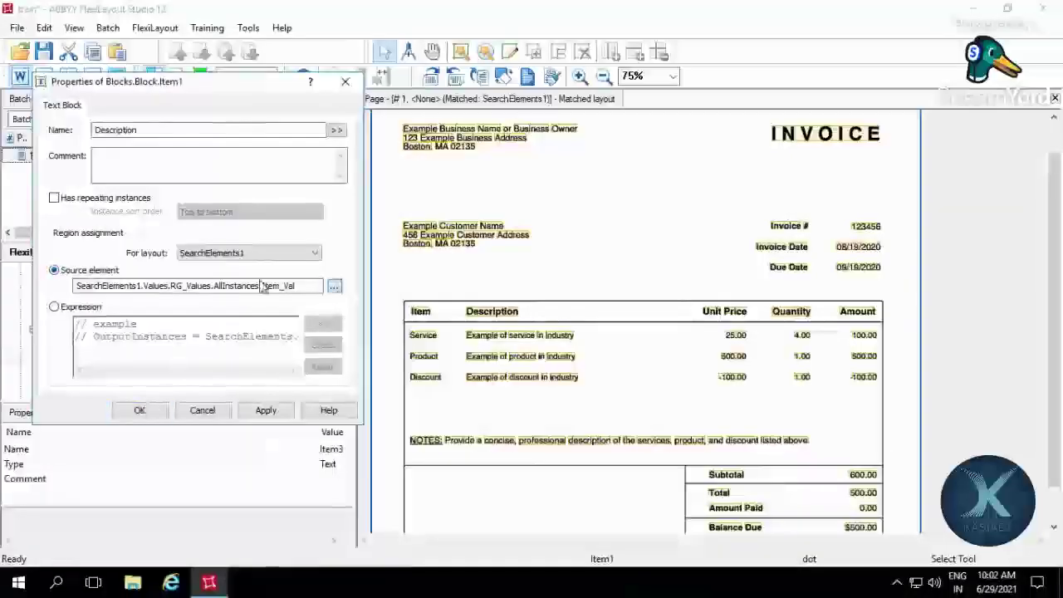
left_click(333, 286)
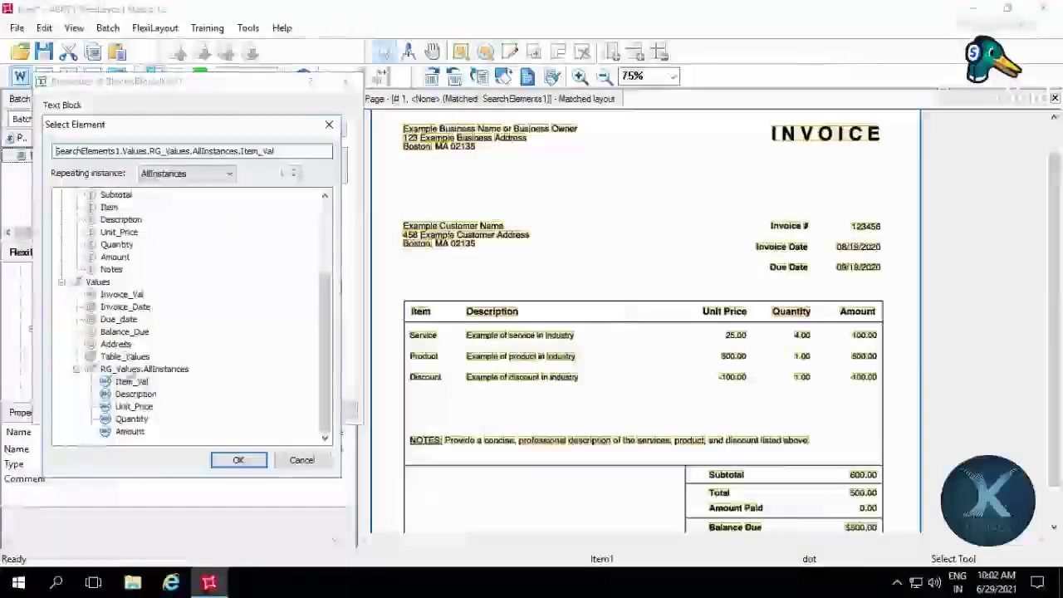
double_click(133, 394)
left_click(264, 410)
left_click(139, 410)
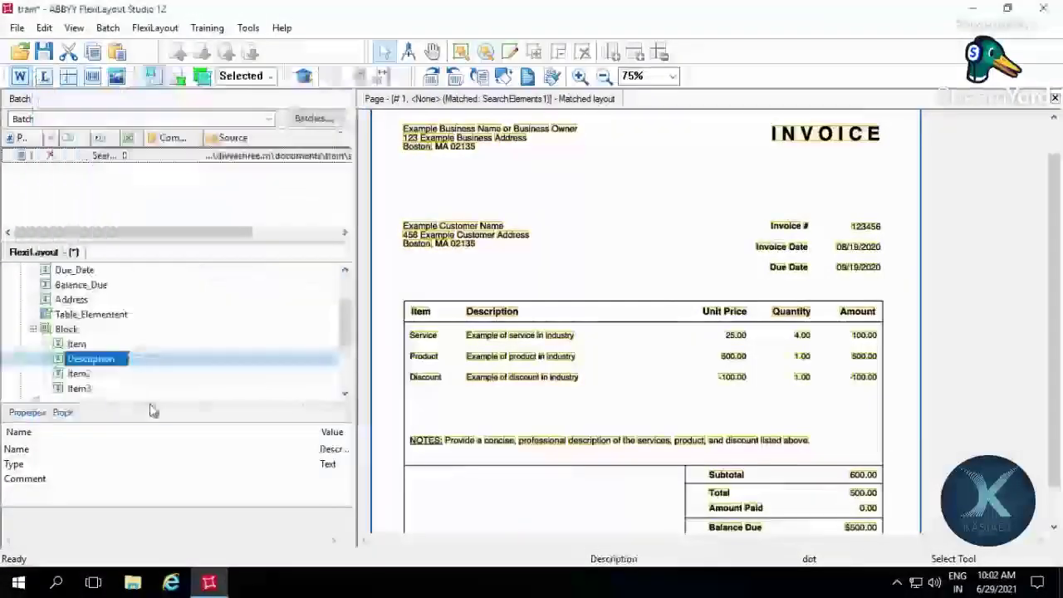
- Rename the Item2 block as Unit_Price
double_click(81, 375)
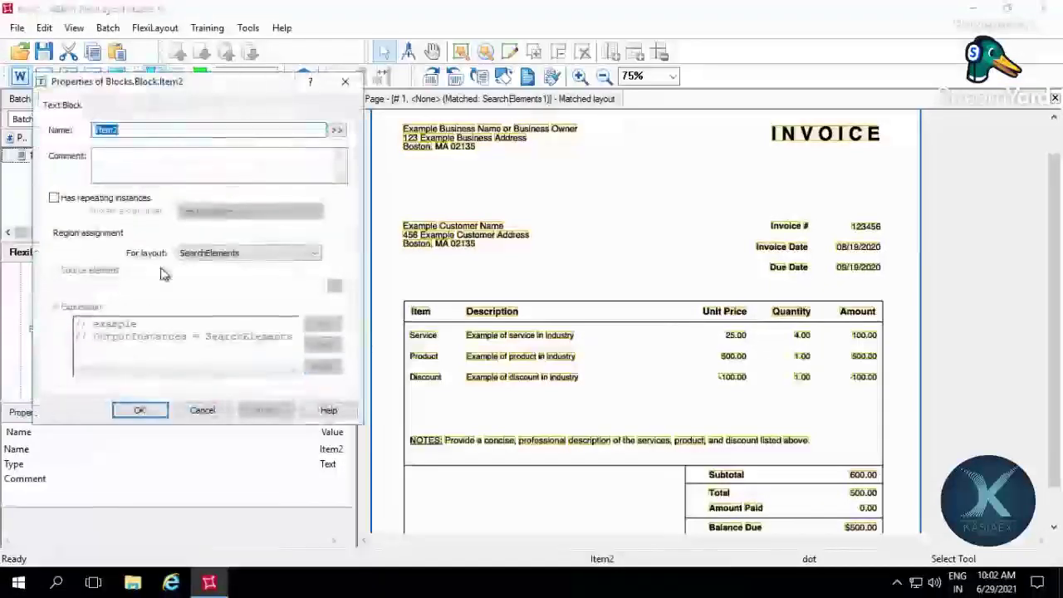
type("Unit_Pr")
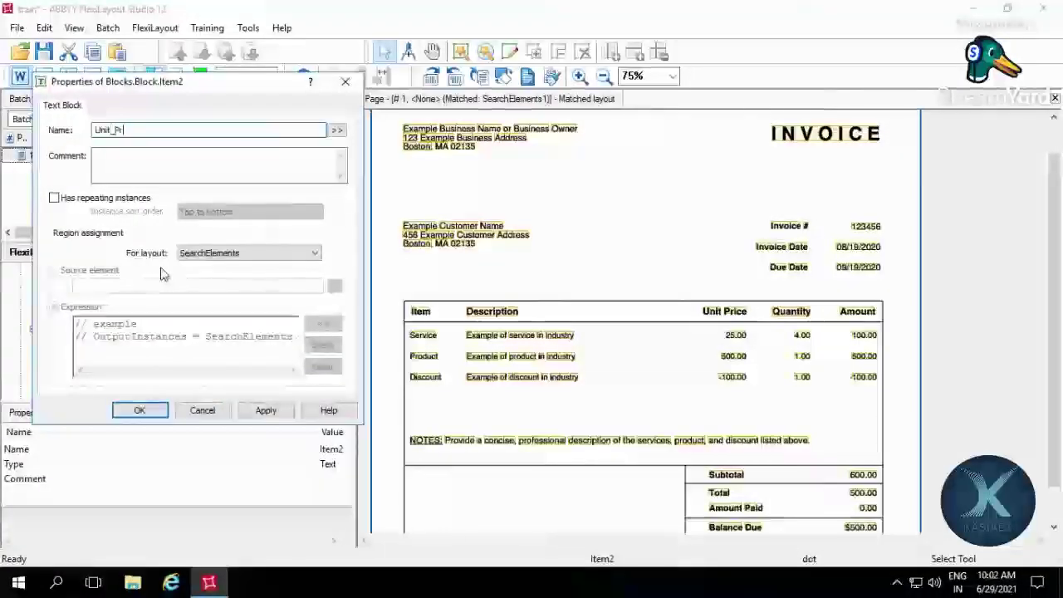
type("ice")
key("Return")
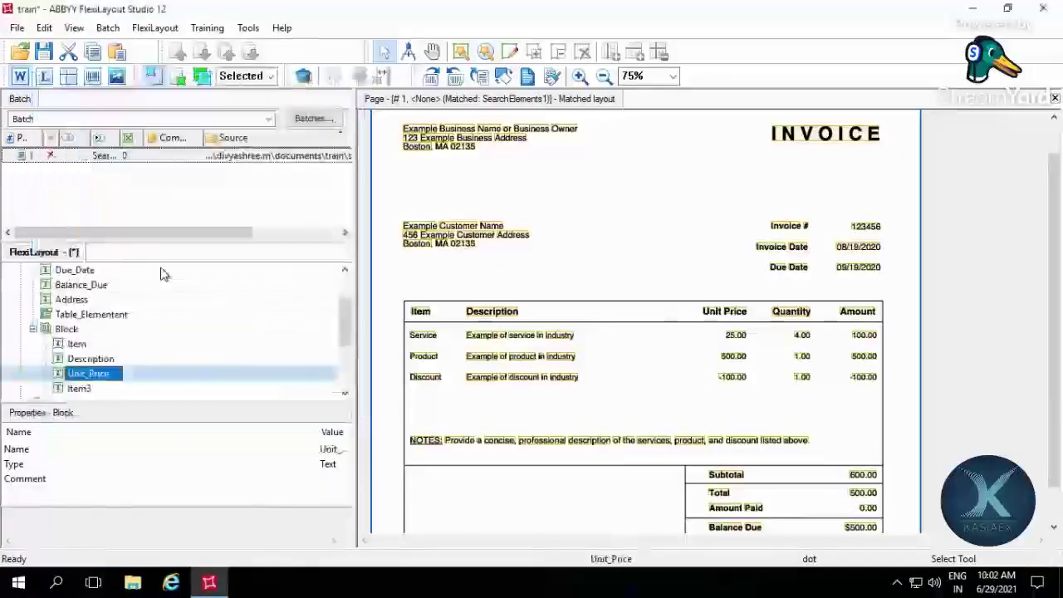
- Set the Unit_Price block's layout to SearchElements1 and its source element to SearchElements1.Values.RG_Values.AllInstances.Unit_Price
double_click(88, 374)
left_click(217, 255)
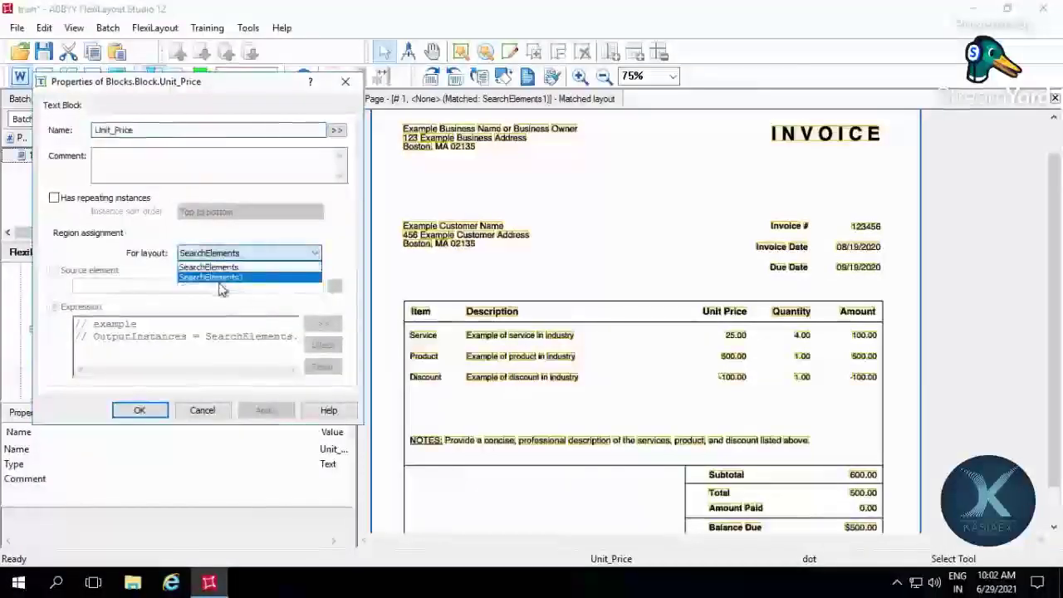
left_click(115, 276)
left_click(213, 255)
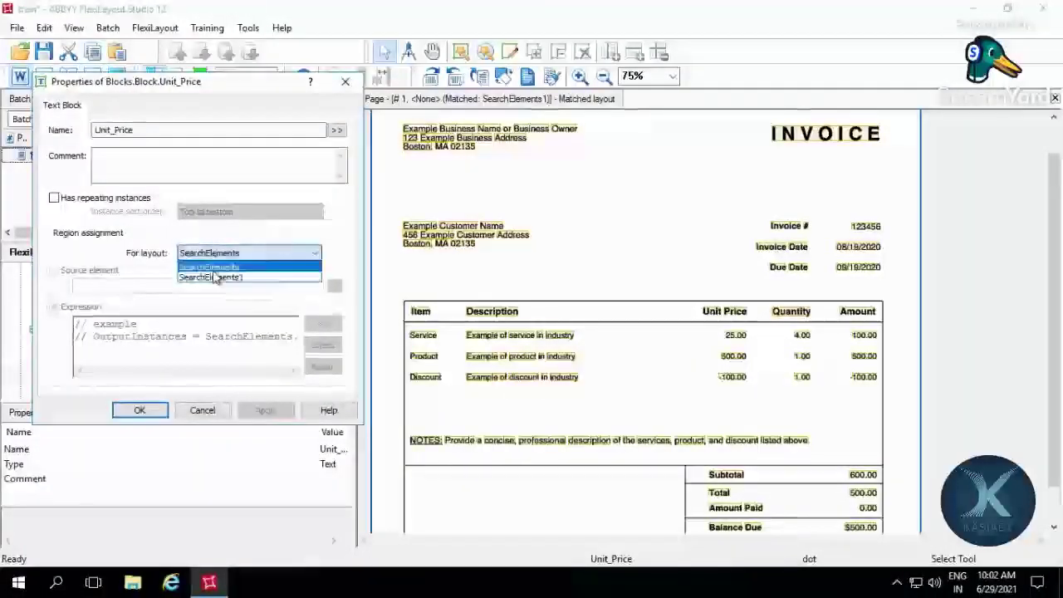
left_click(218, 279)
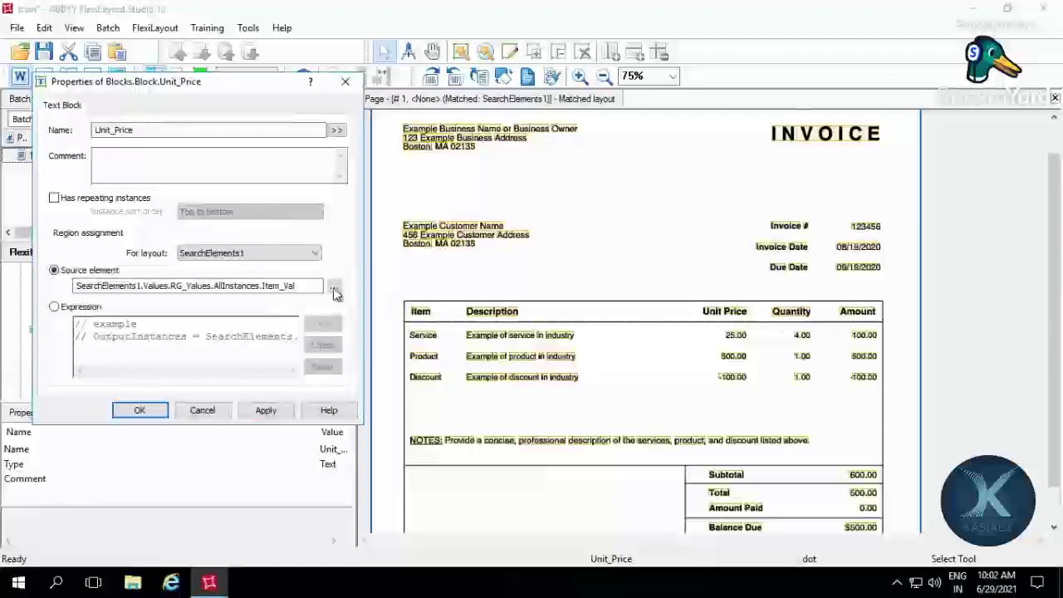
left_click(333, 290)
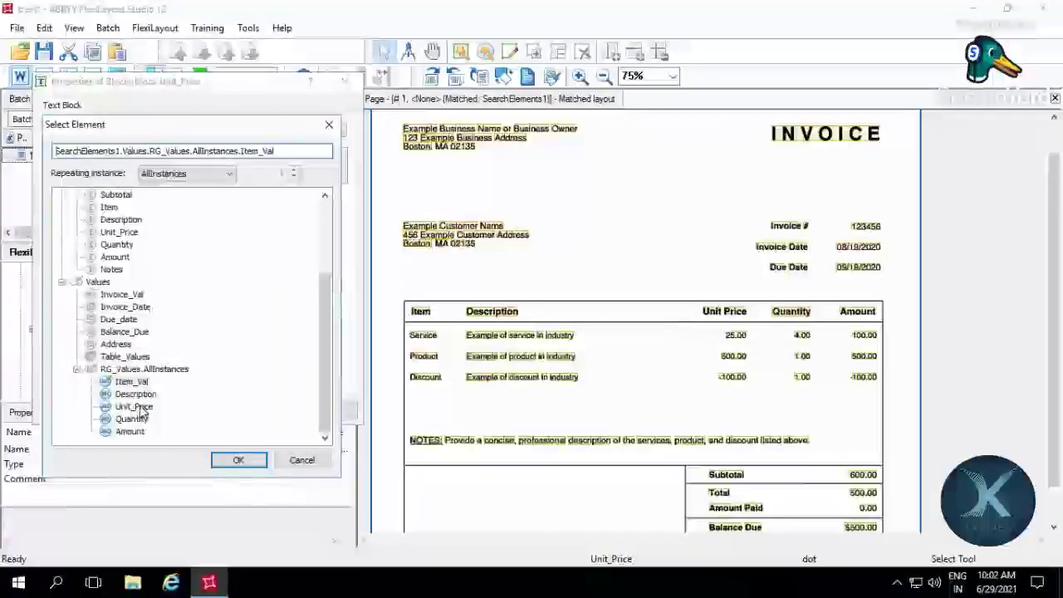
double_click(135, 407)
left_click(264, 410)
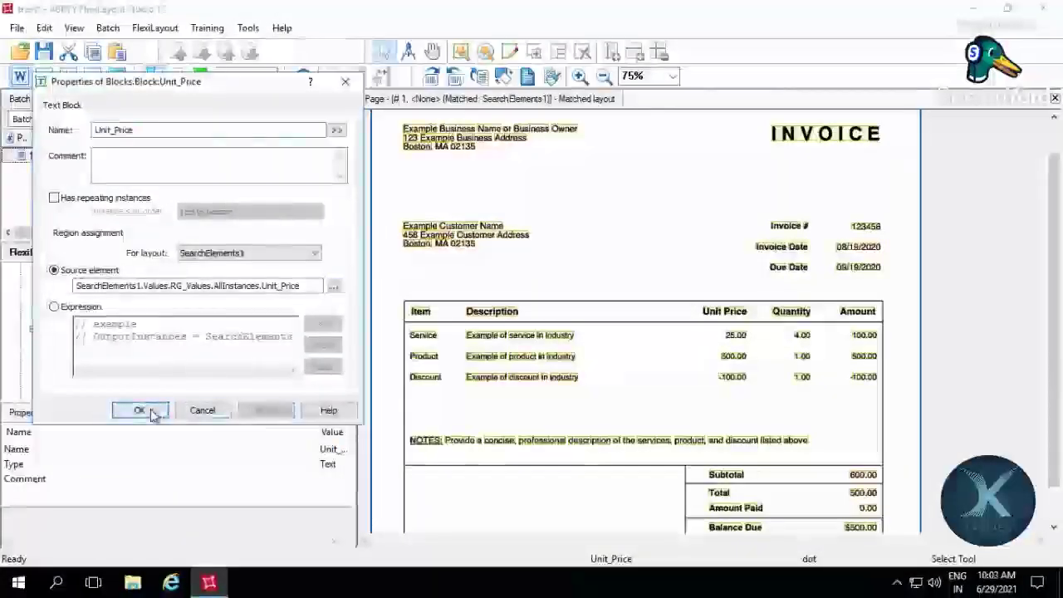
left_click(140, 410)
- Rename the Item3 text block as Quantity
double_click(78, 389)
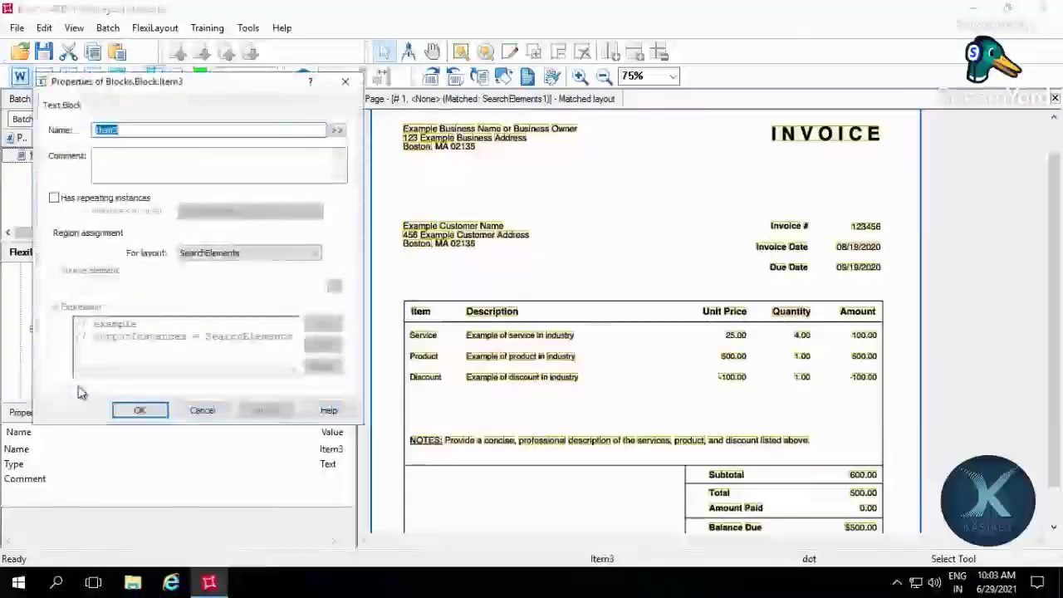
type("Qu")
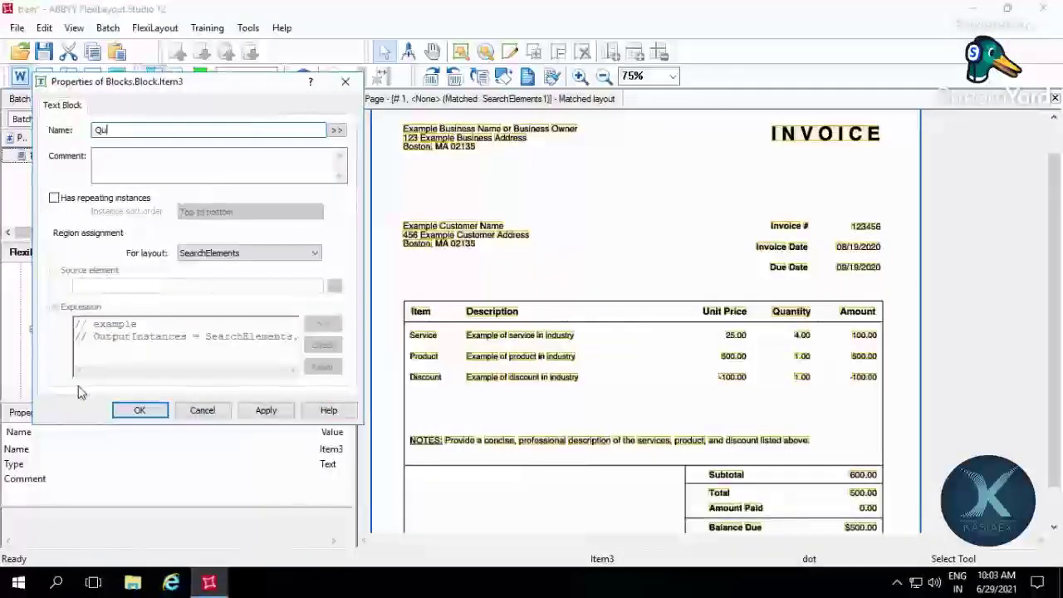
type("an")
type("titu")
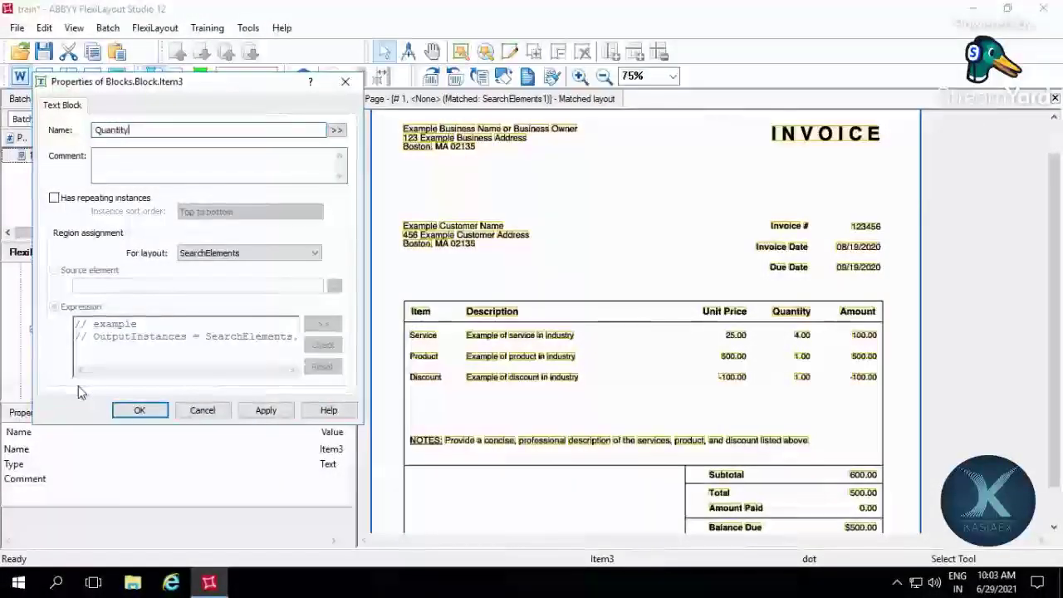
- Set the Quantity block's layout to SearchElements1 and its source element to SearchElements1.Values.RG_Values.AllInstances.Quantity
left_click(226, 254)
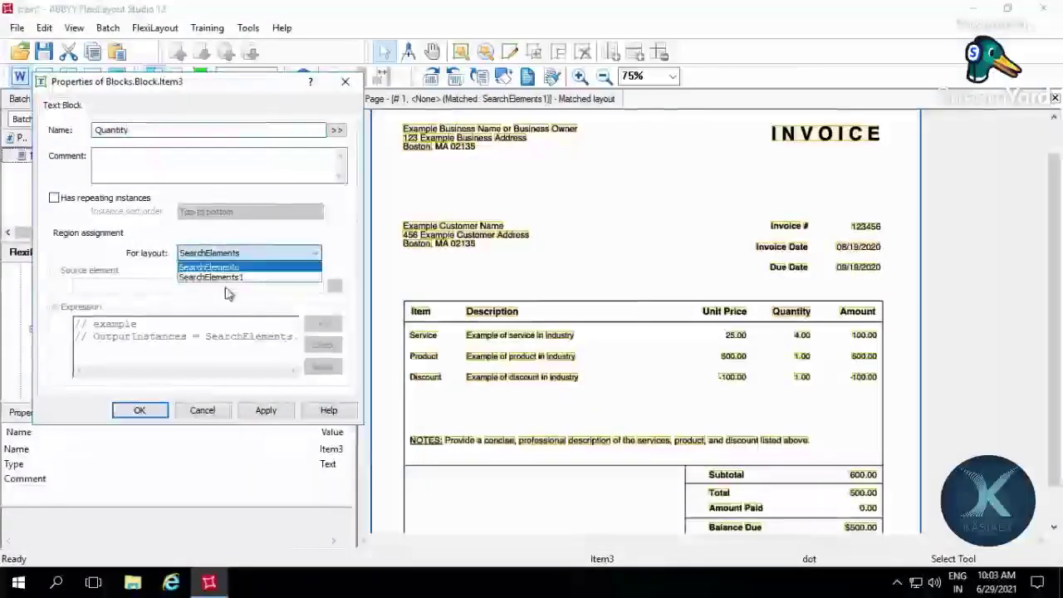
left_click(241, 277)
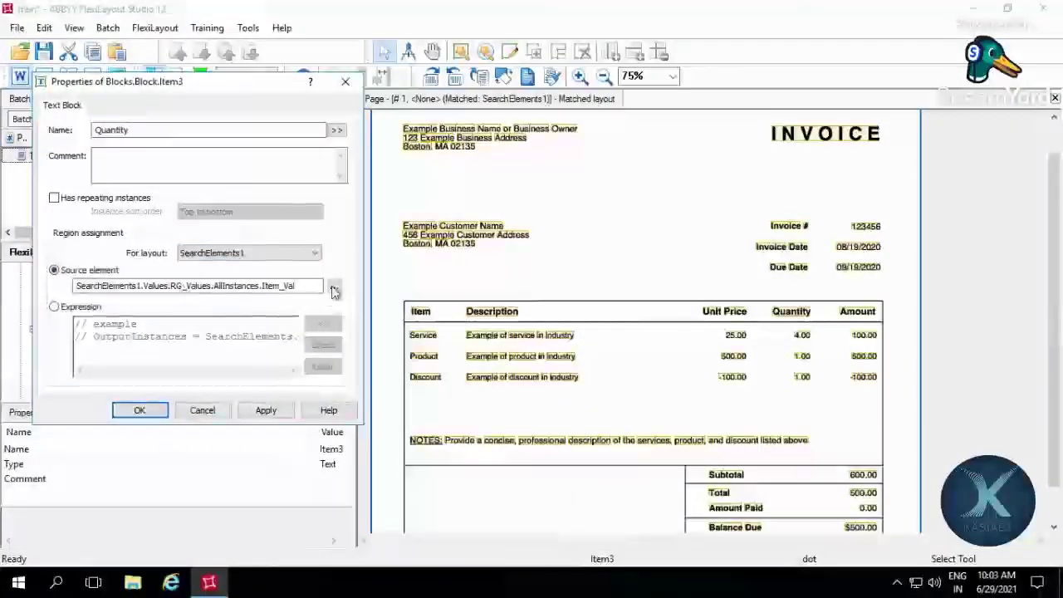
left_click(334, 287)
left_click(131, 419)
left_click(239, 458)
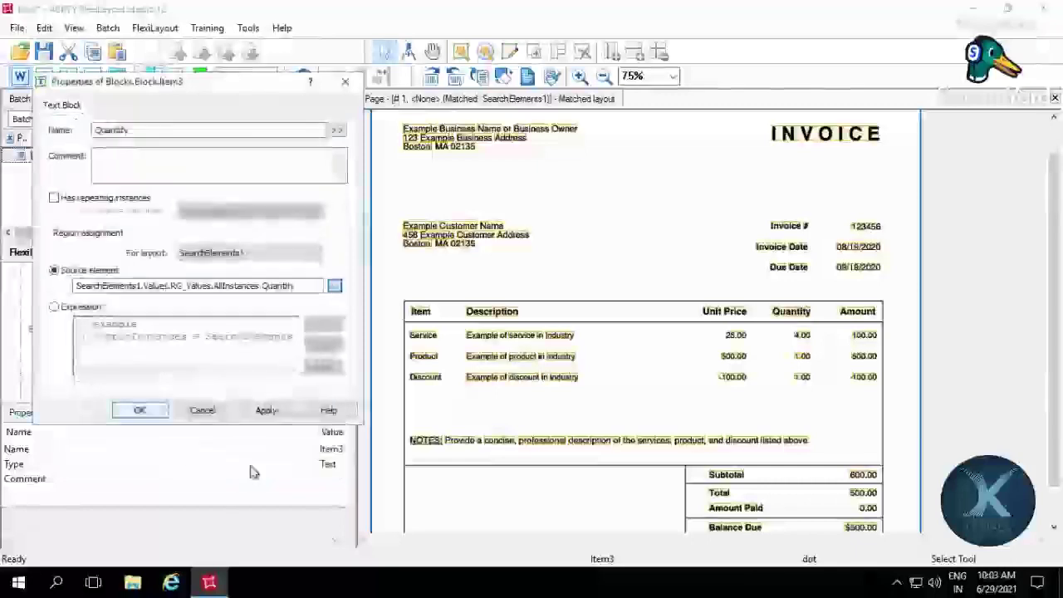
left_click(266, 409)
left_click(139, 410)
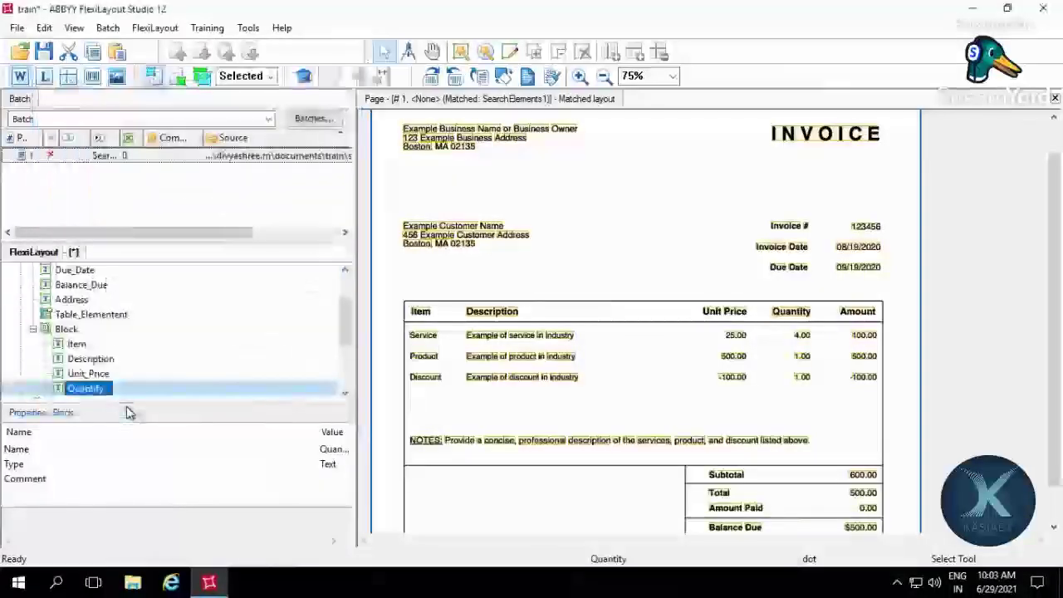
- Duplicate the Quantity text block within the repeating group block and rename the copy as Amount
key("ctrl+c")
key("ctrl+v")
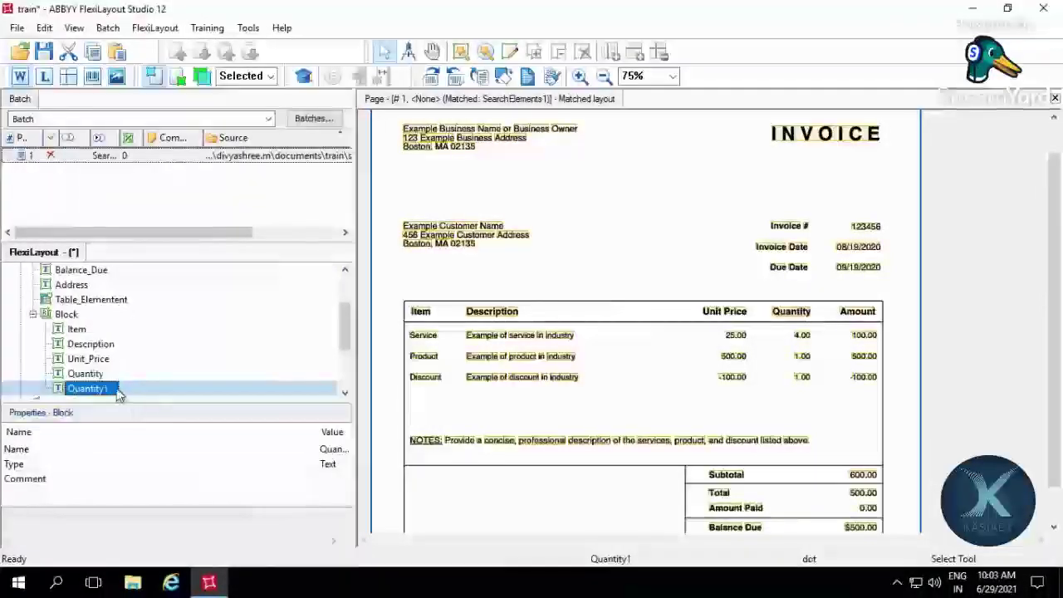
left_click(115, 390)
type("Amount")
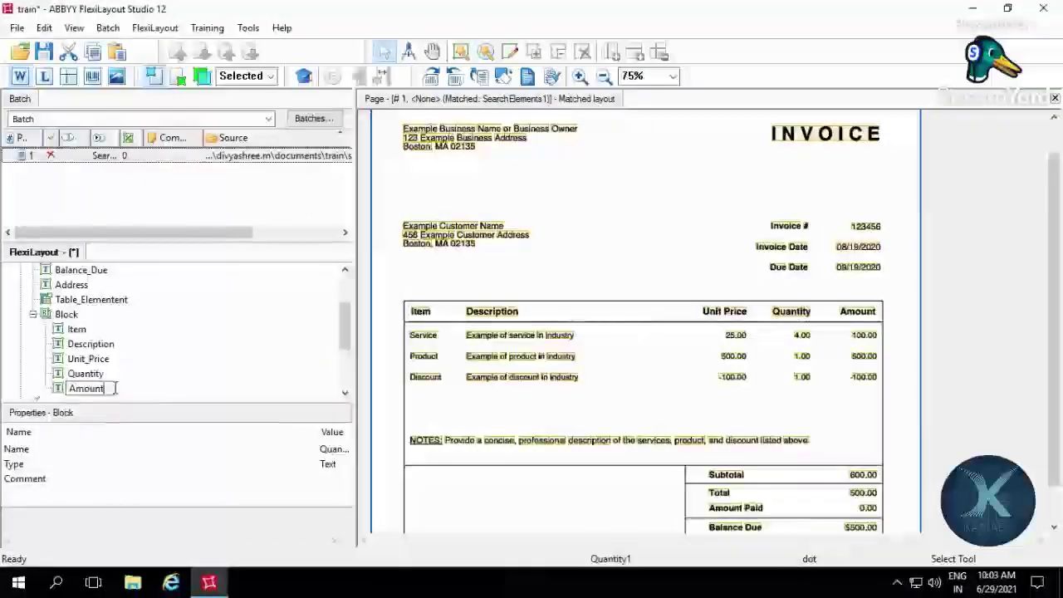
key("Return")
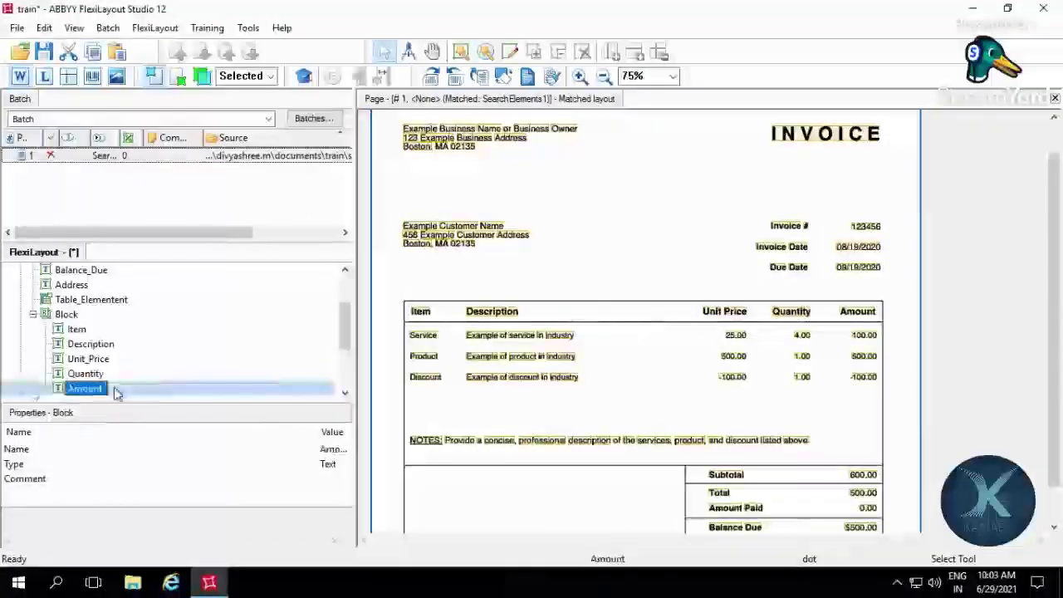
- Set the Amount block's layout to SearchElements1 and its source element to SearchElements1.Values.RG_Values.AllInstances.Amount
double_click(95, 387)
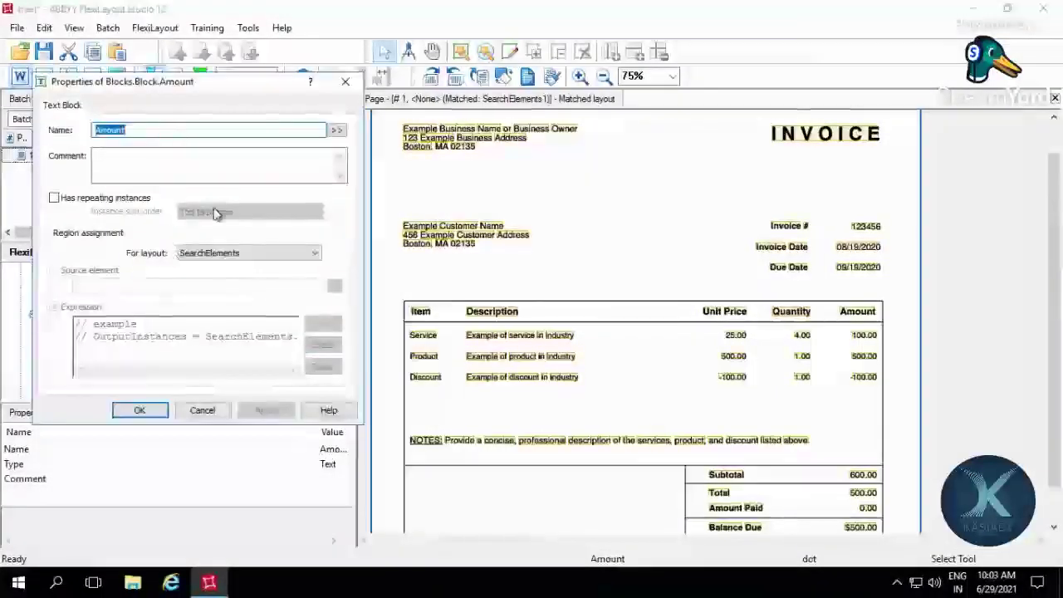
left_click(232, 258)
left_click(108, 274)
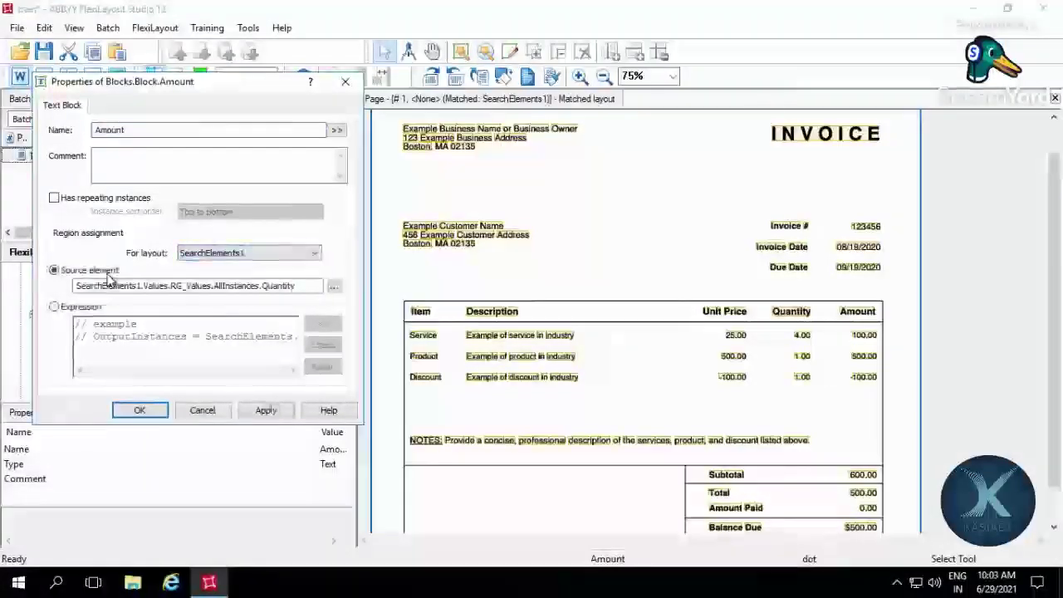
left_click(336, 286)
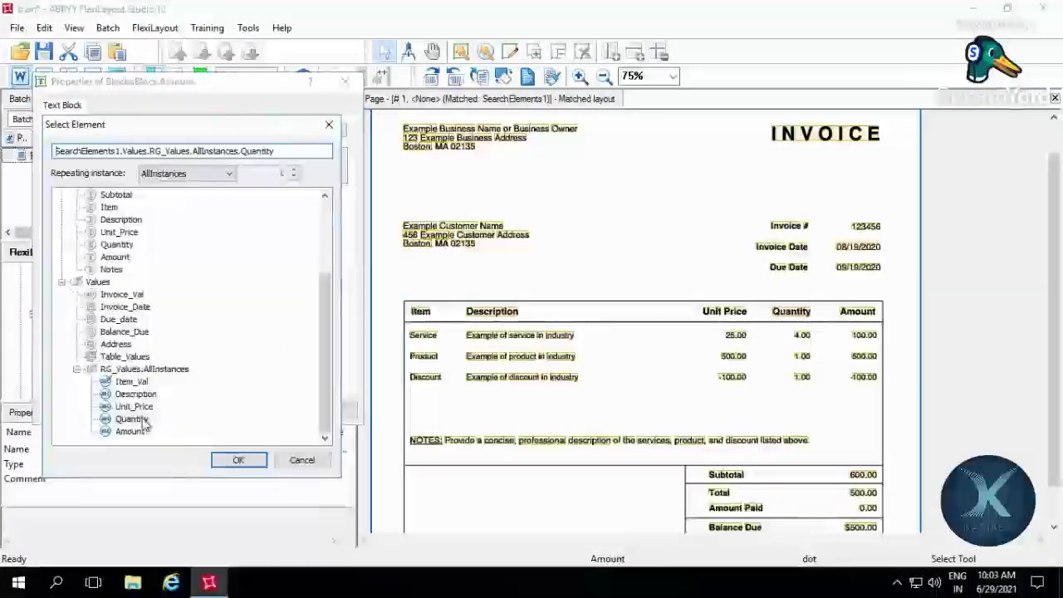
left_click(239, 460)
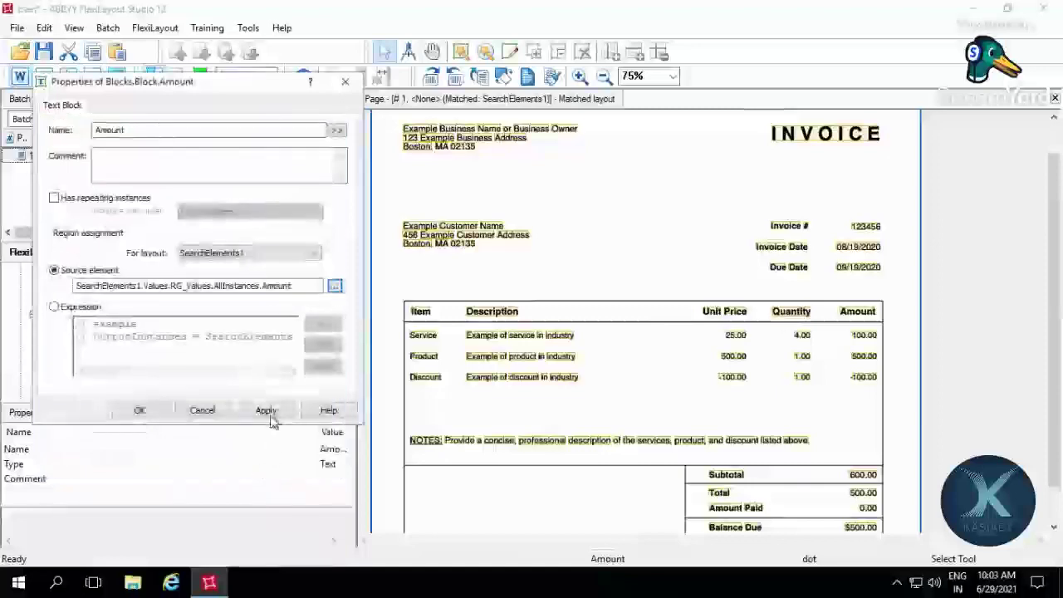
left_click(265, 409)
left_click(140, 410)
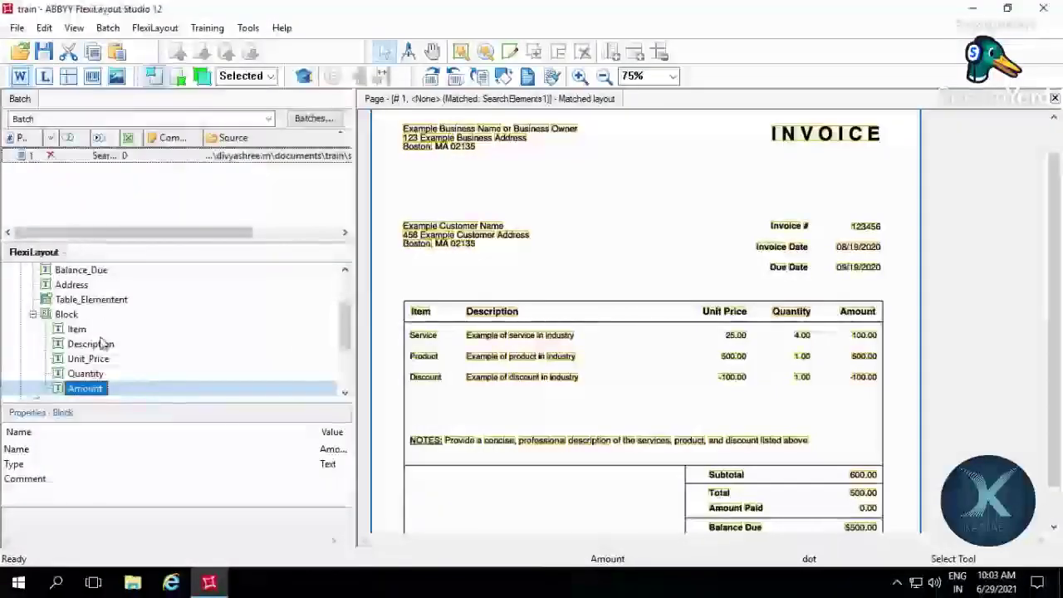
- Match the FlexiLayout on page 1 and set the layout regions display mode to Blocks
left_click(160, 156)
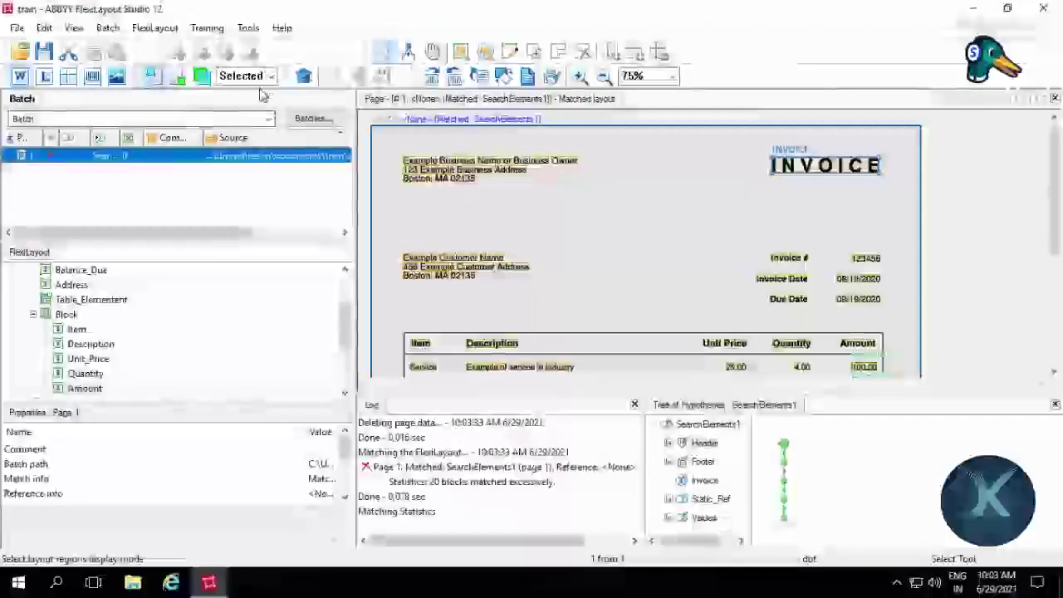
left_click(268, 76)
left_click(262, 95)
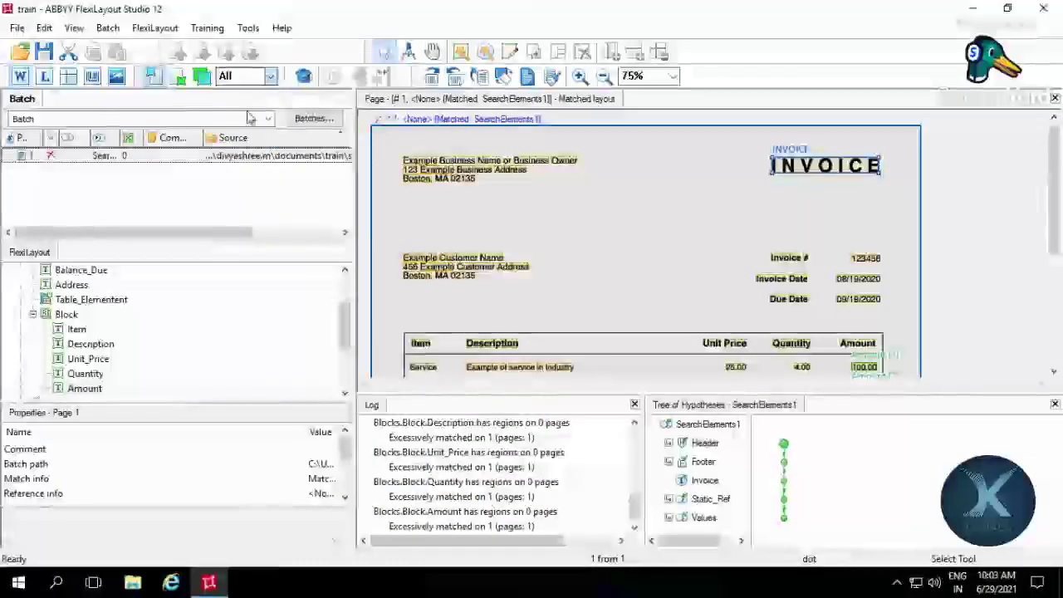
left_click(270, 76)
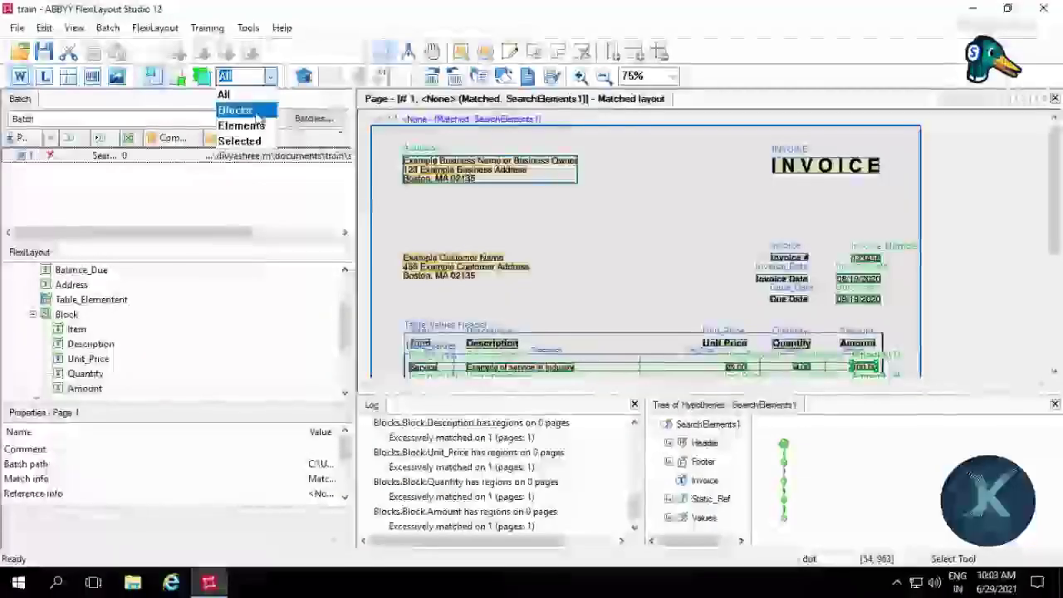
left_click(237, 110)
- Examine the matched regions of the repeating group block, the table block and the individual text blocks on the invoice
left_click(60, 315)
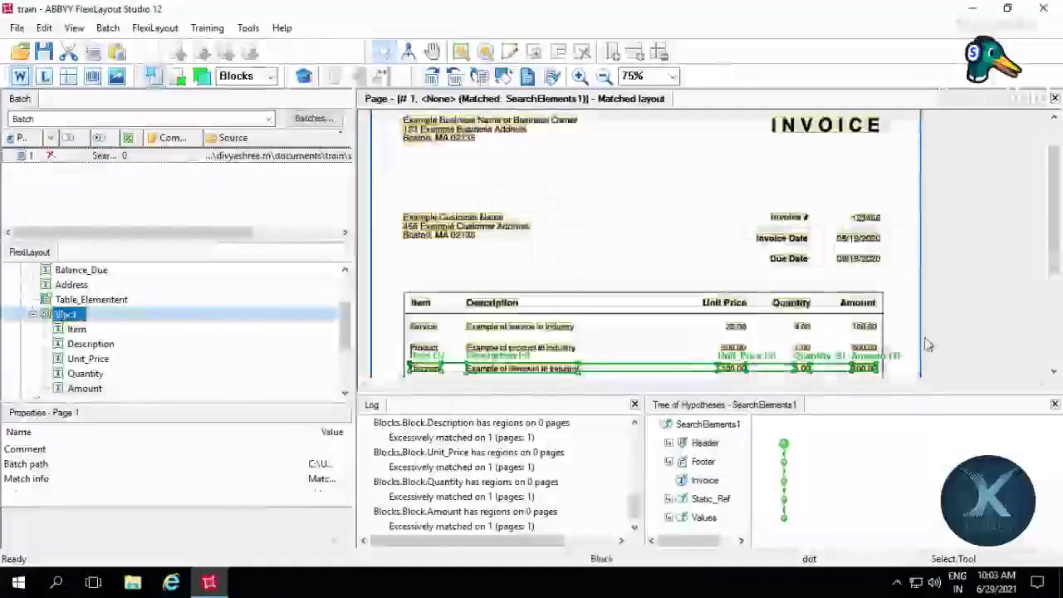
scroll(1054, 373, "down", 3)
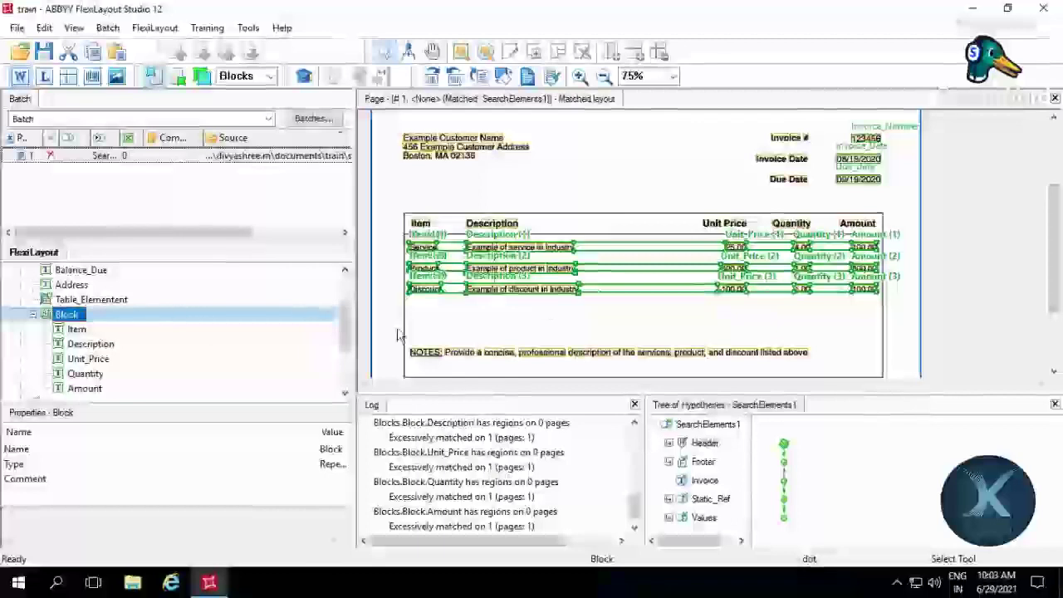
left_click(33, 314)
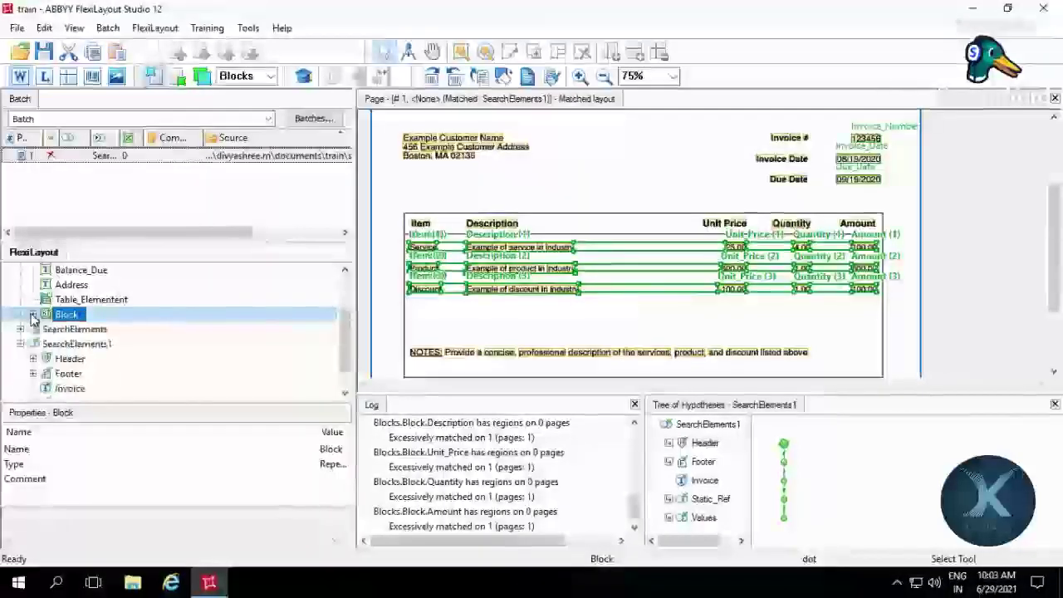
left_click(104, 300)
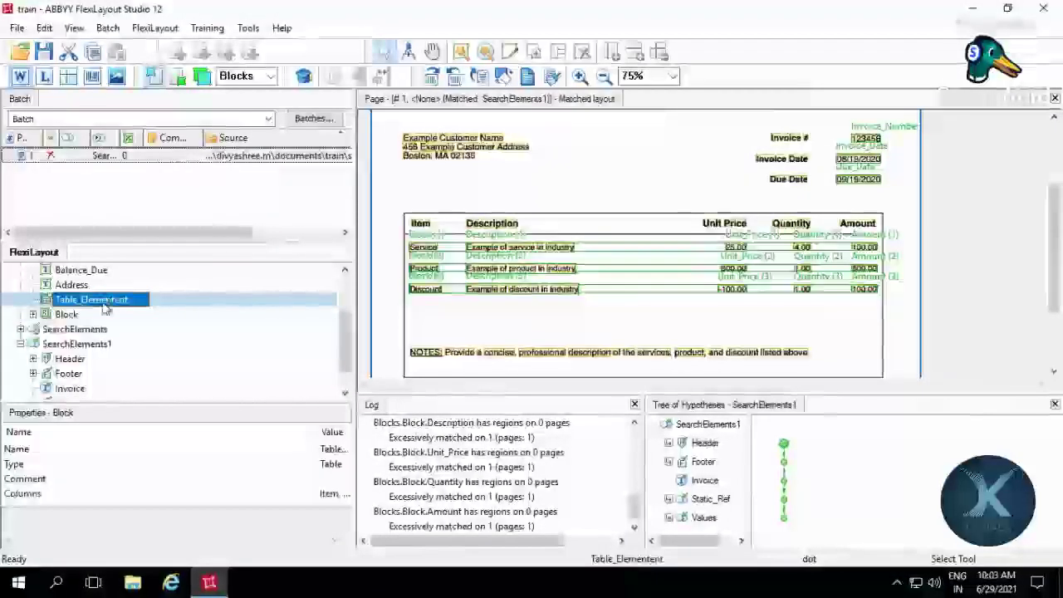
left_click(157, 315)
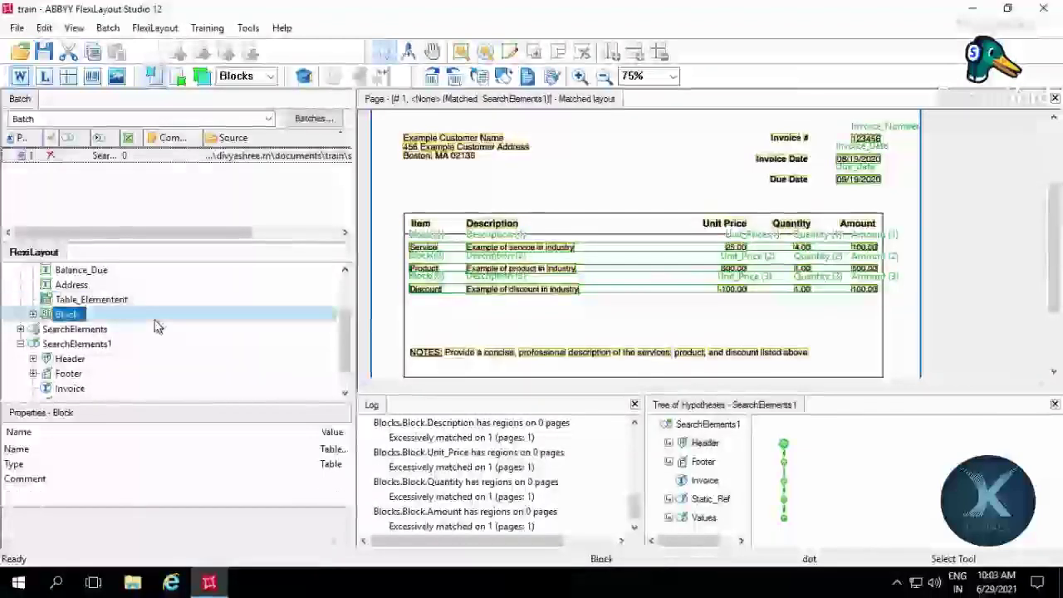
scroll(149, 314, "up", 1)
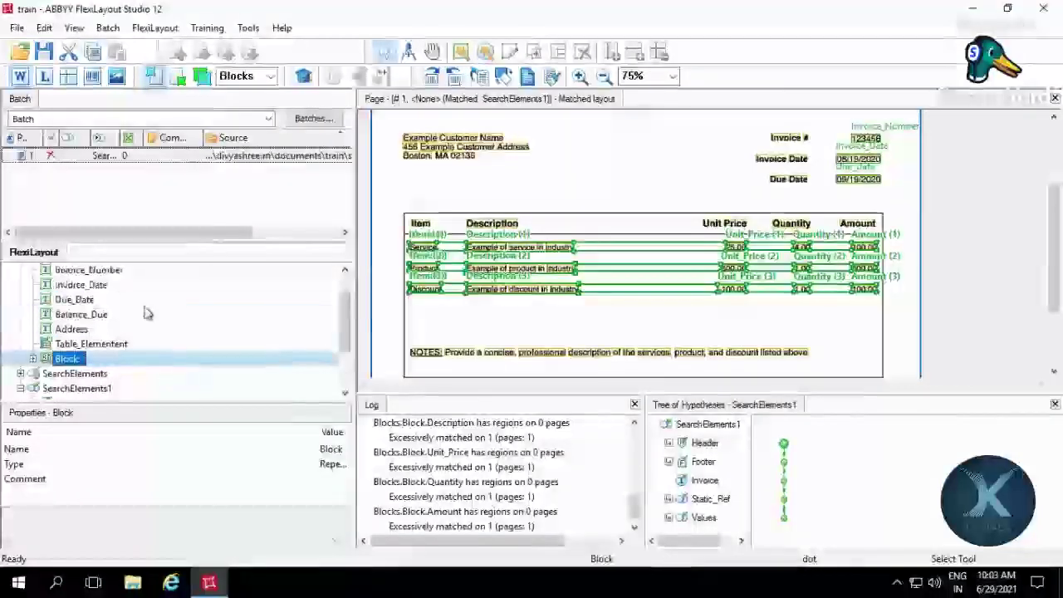
left_click(104, 314)
scroll(98, 313, "up", 1)
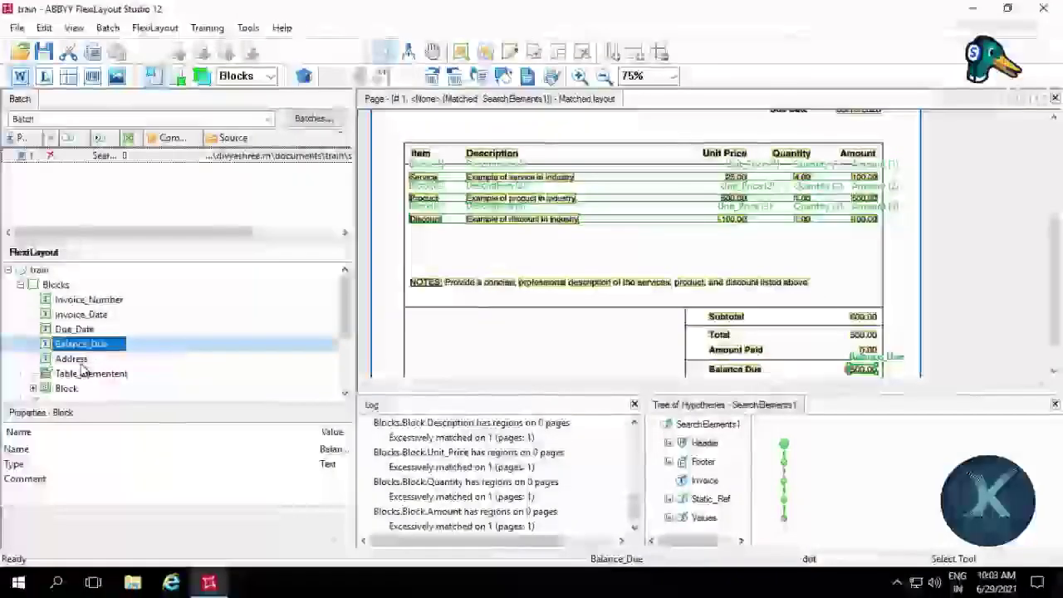
left_click(83, 359)
left_click(86, 344)
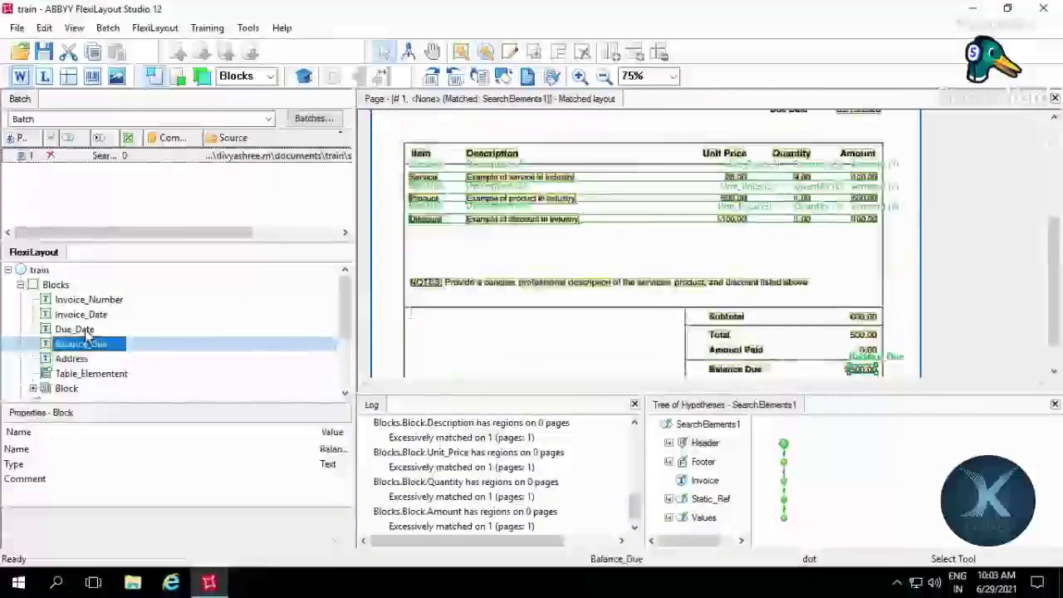
left_click(88, 329)
left_click(81, 313)
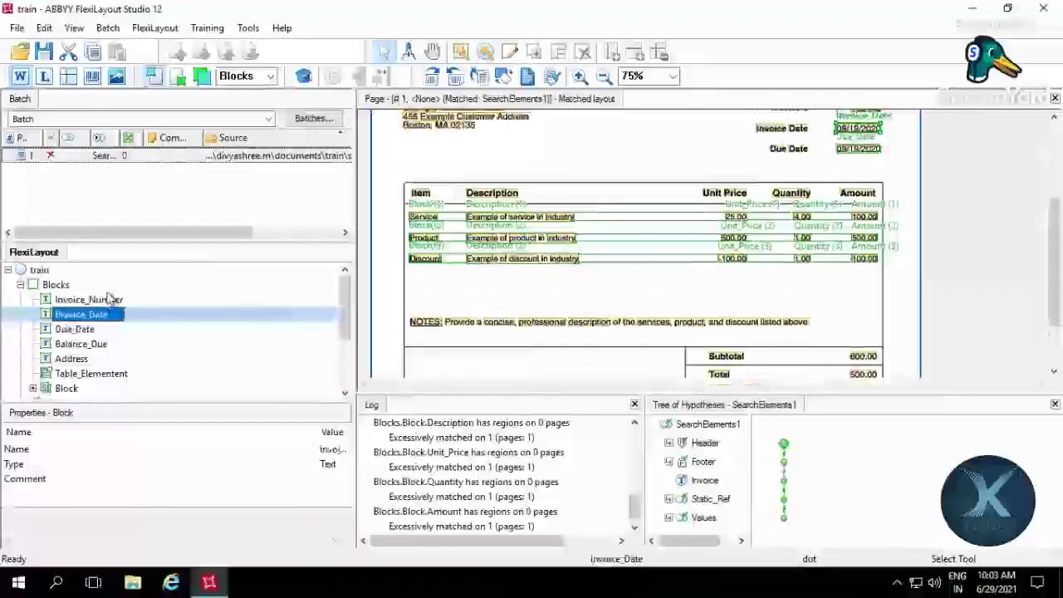
left_click(56, 284)
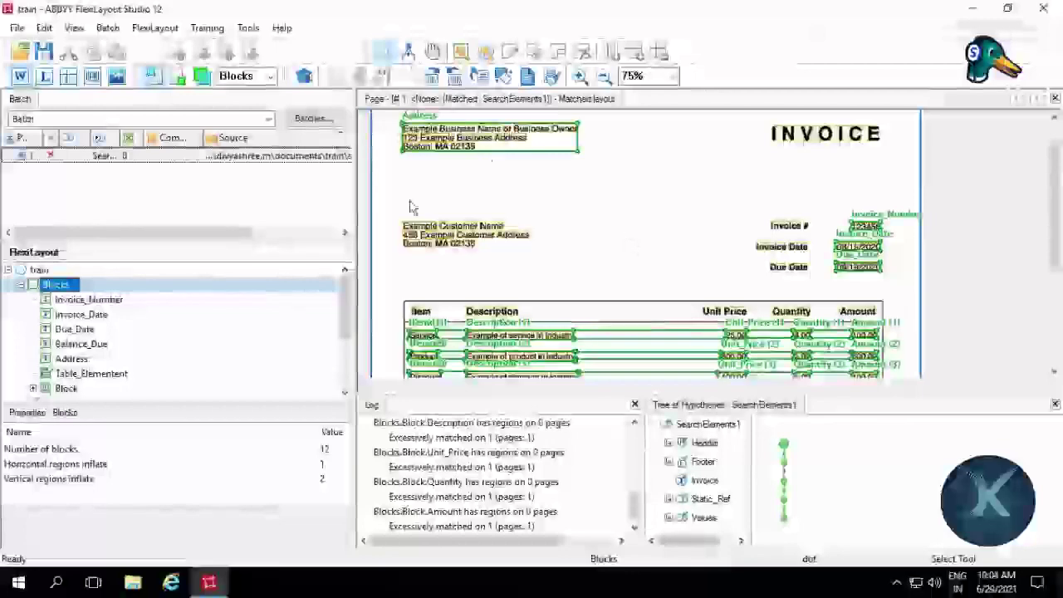
- Set the layout regions display mode to All and examine the element and block regions across the whole invoice
left_click(271, 76)
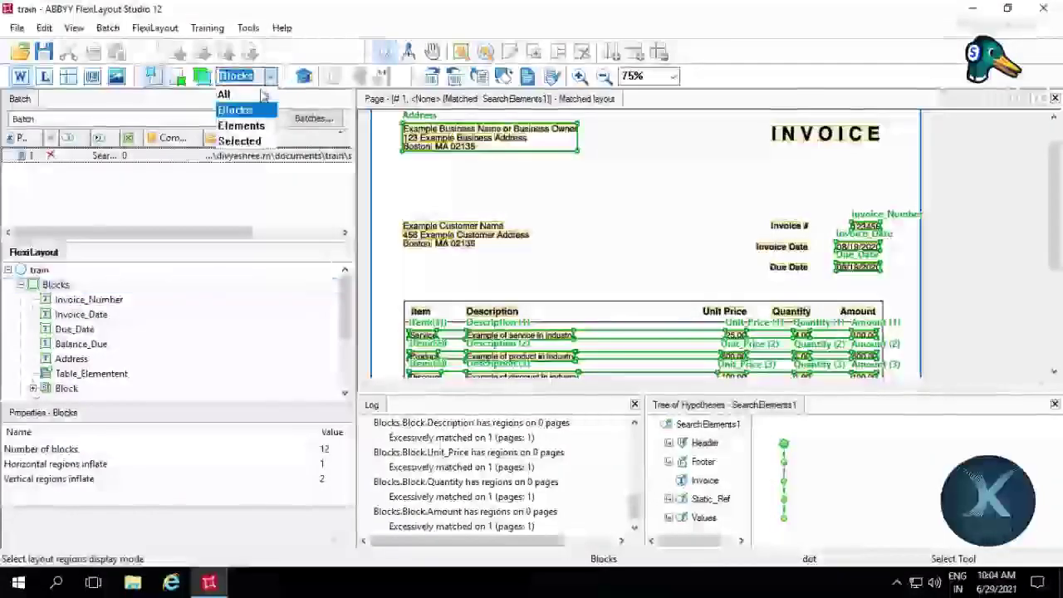
left_click(249, 90)
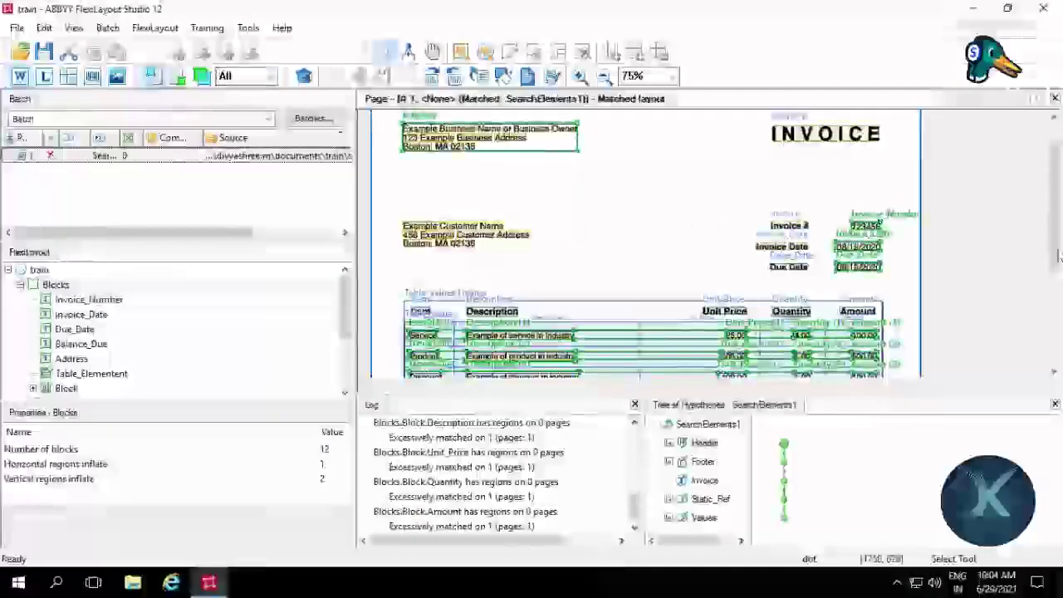
left_click(656, 246)
scroll(831, 274, "down", 5)
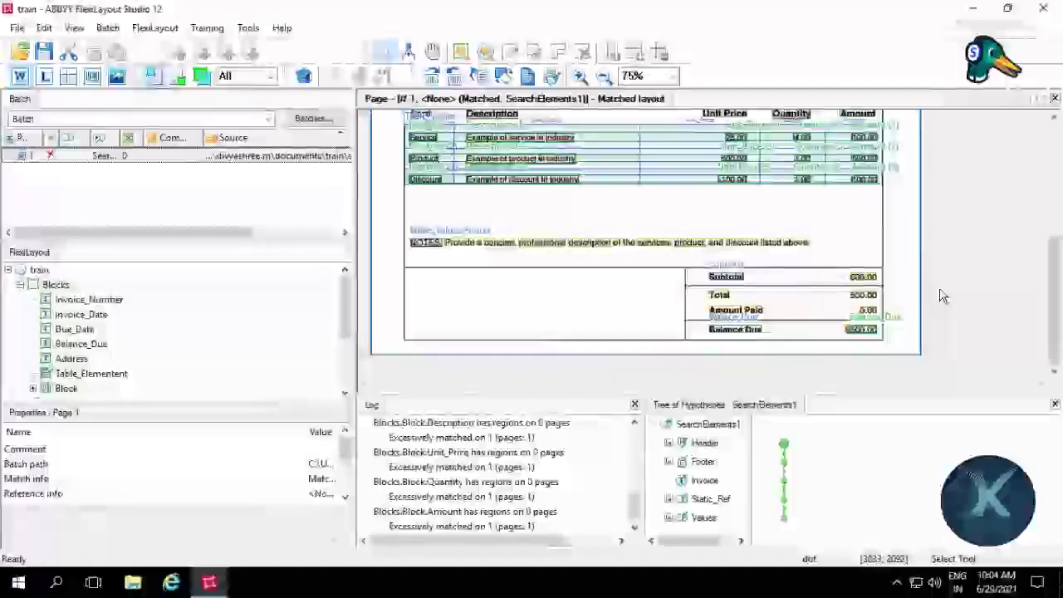
scroll(942, 296, "up", 5)
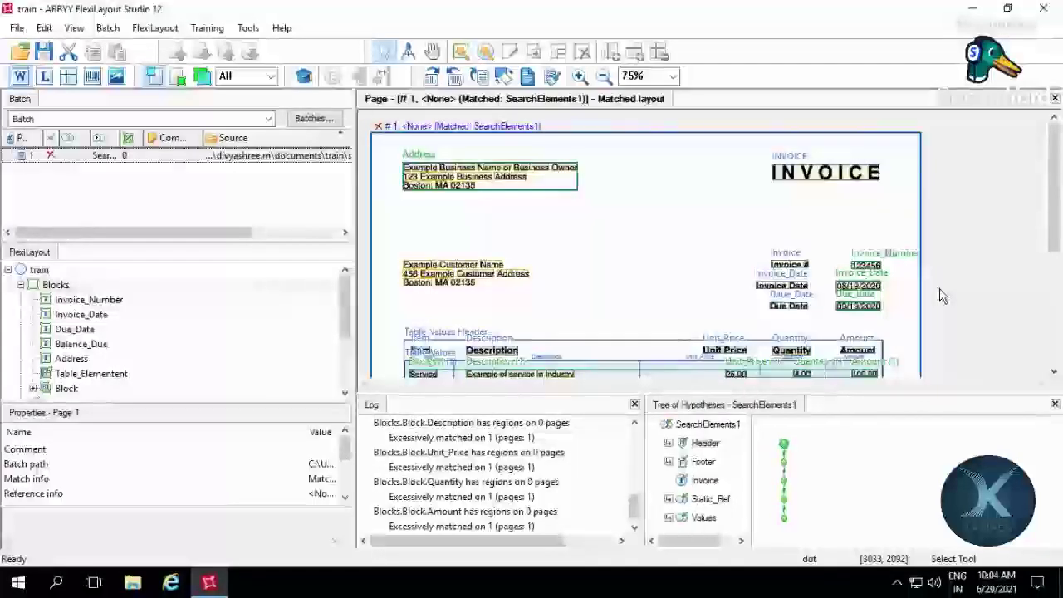
scroll(942, 295, "down", 3)
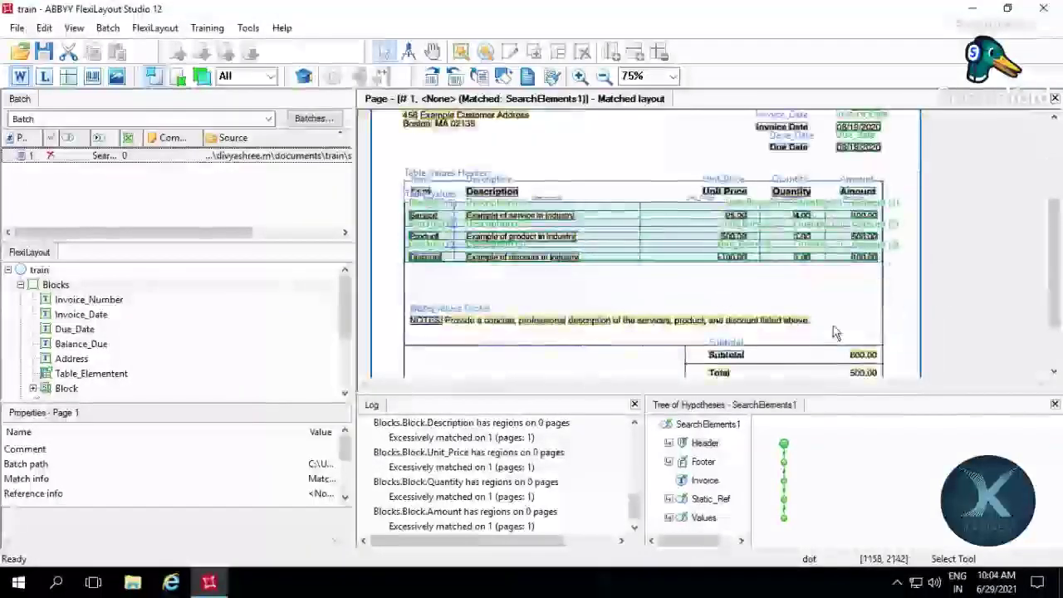